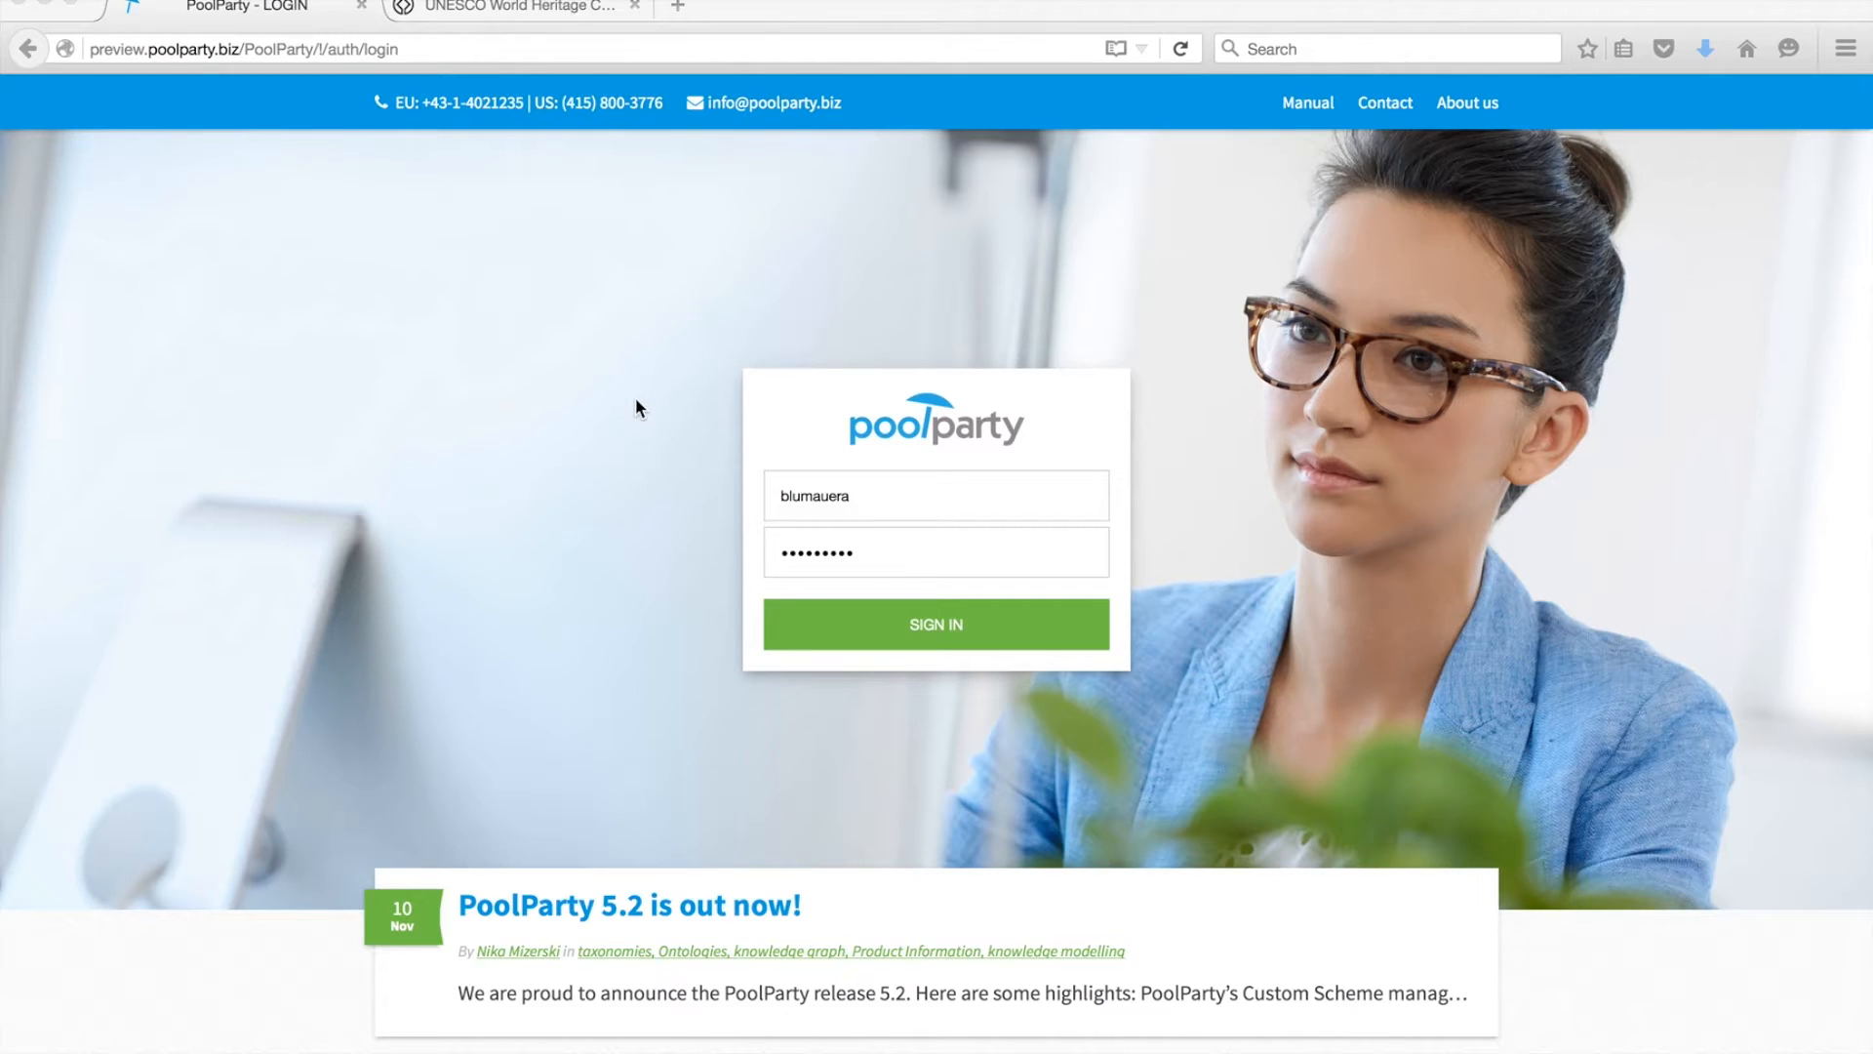
- Sign in to PoolParty with the prefilled credentials and open the UNESCO World Heritage Sites project
{"action": "left_click", "coordinate": [917, 629]}
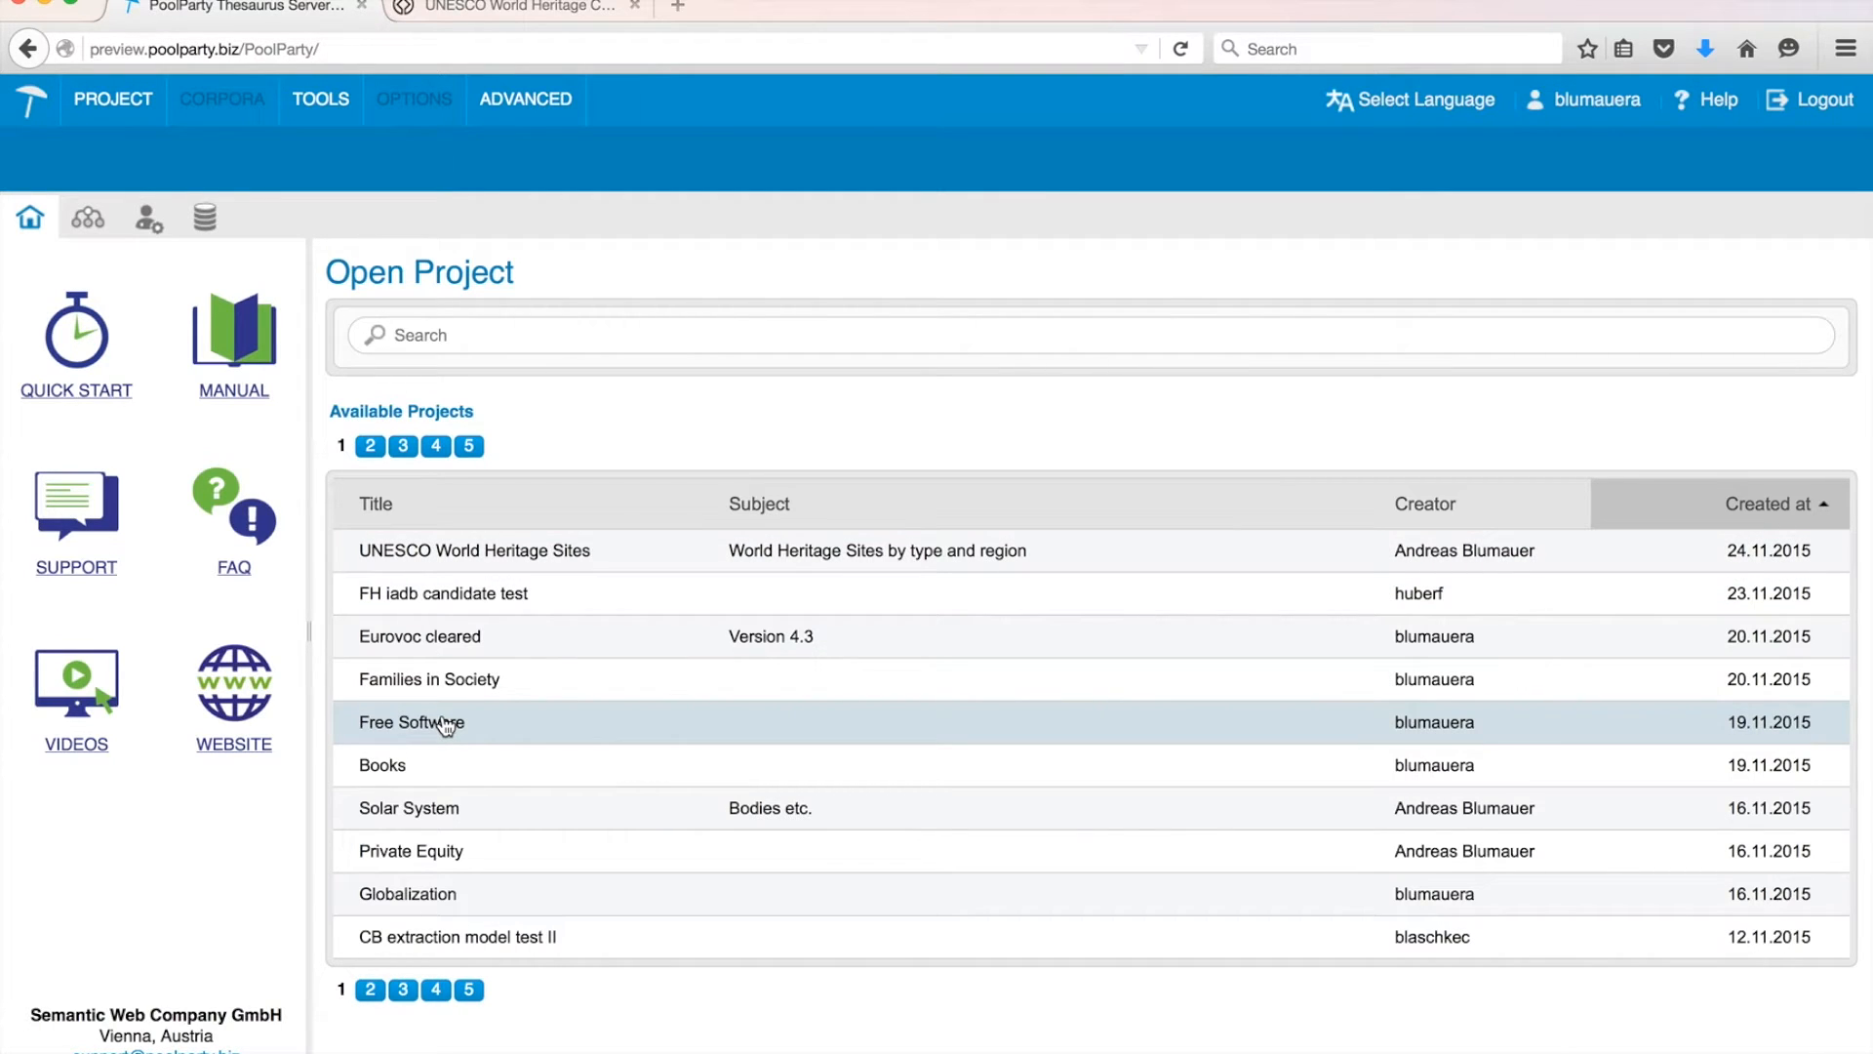
{"action": "left_click", "coordinate": [507, 559]}
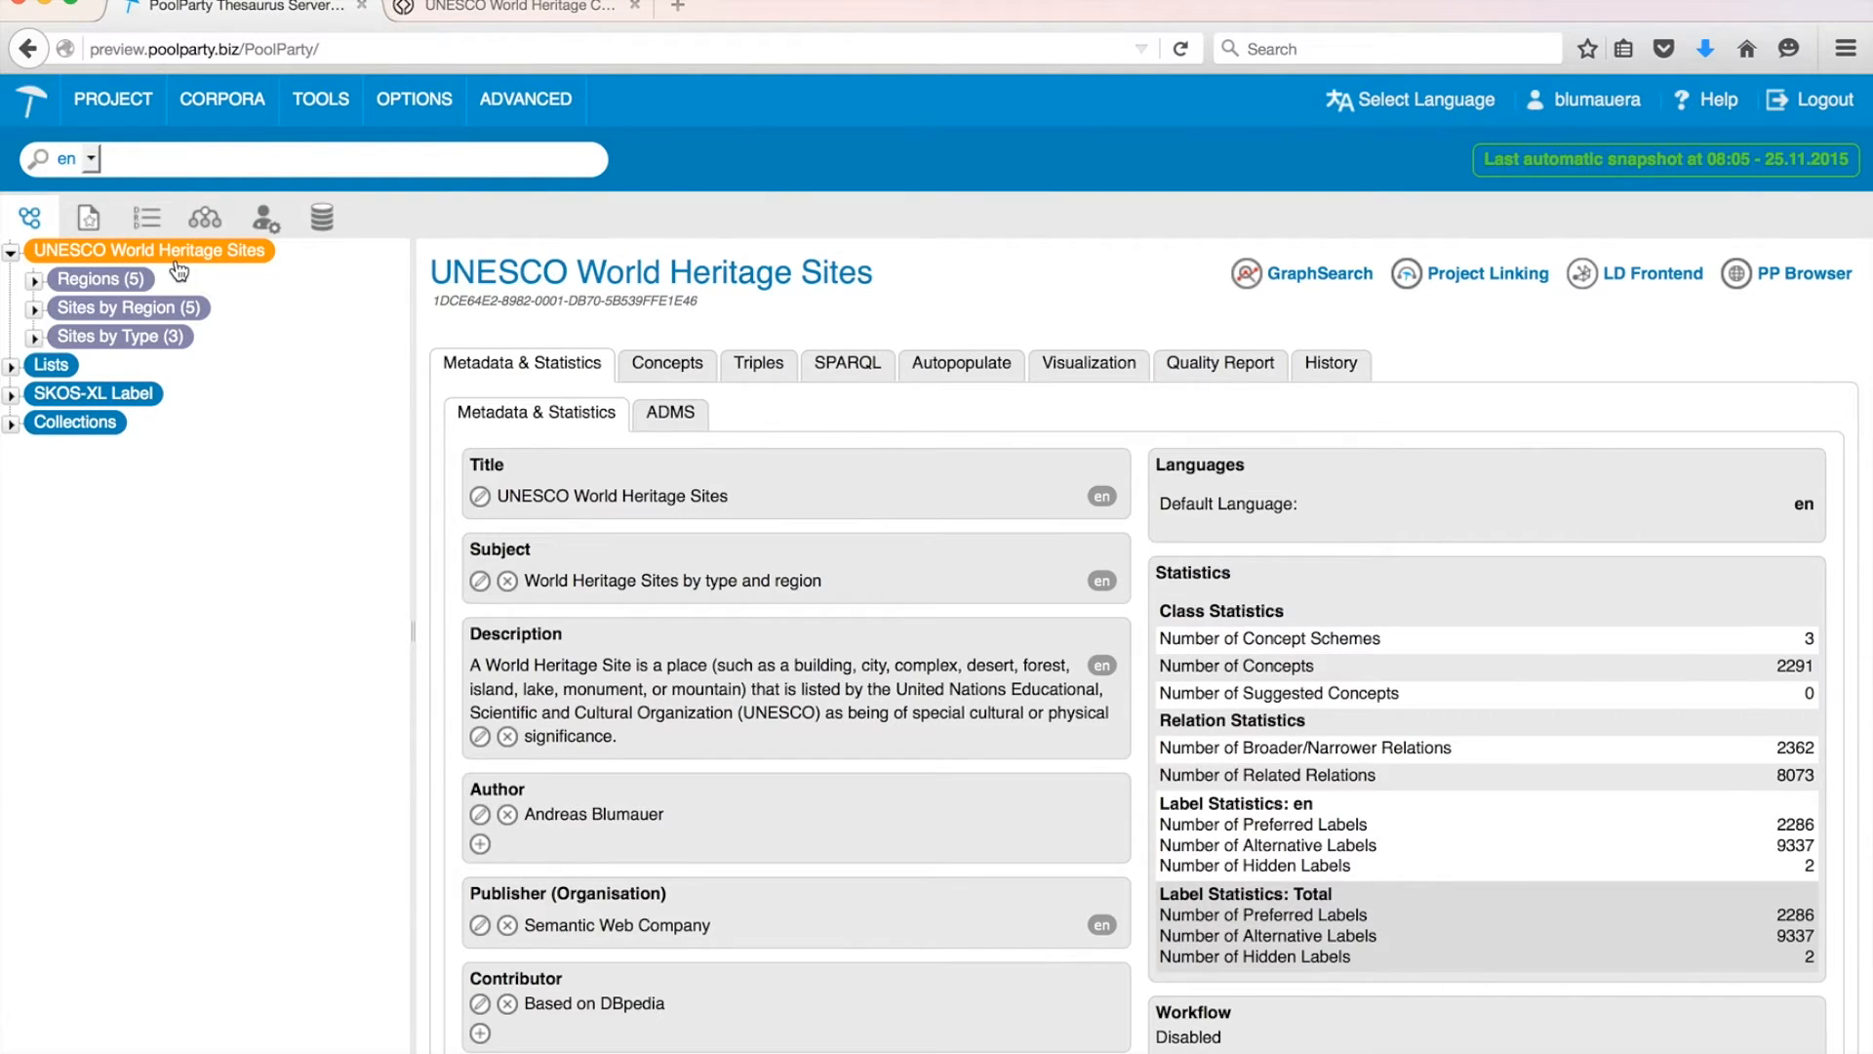
- Browse Sites by Region through Europe, Austria and World Heritage Sites in Vienna, and open the Schönbrunn Palace concept
{"action": "left_click", "coordinate": [34, 309]}
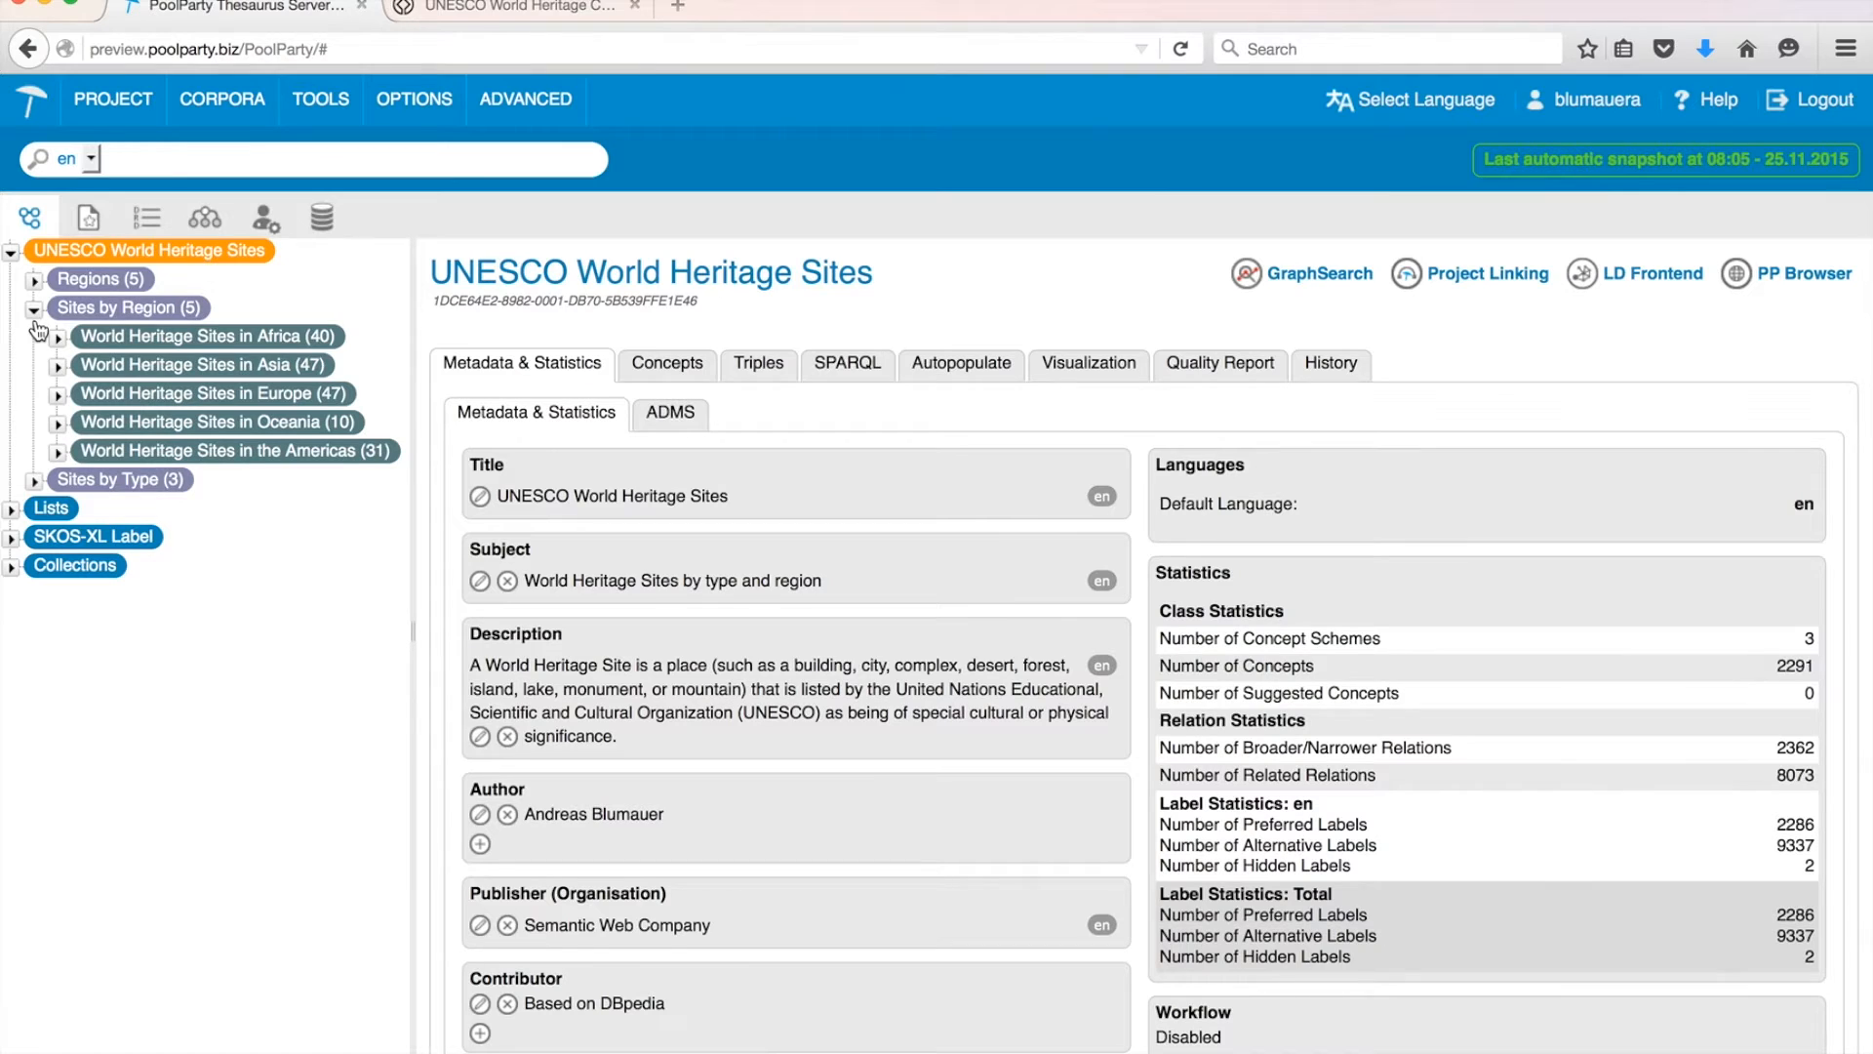
{"action": "left_click", "coordinate": [57, 395]}
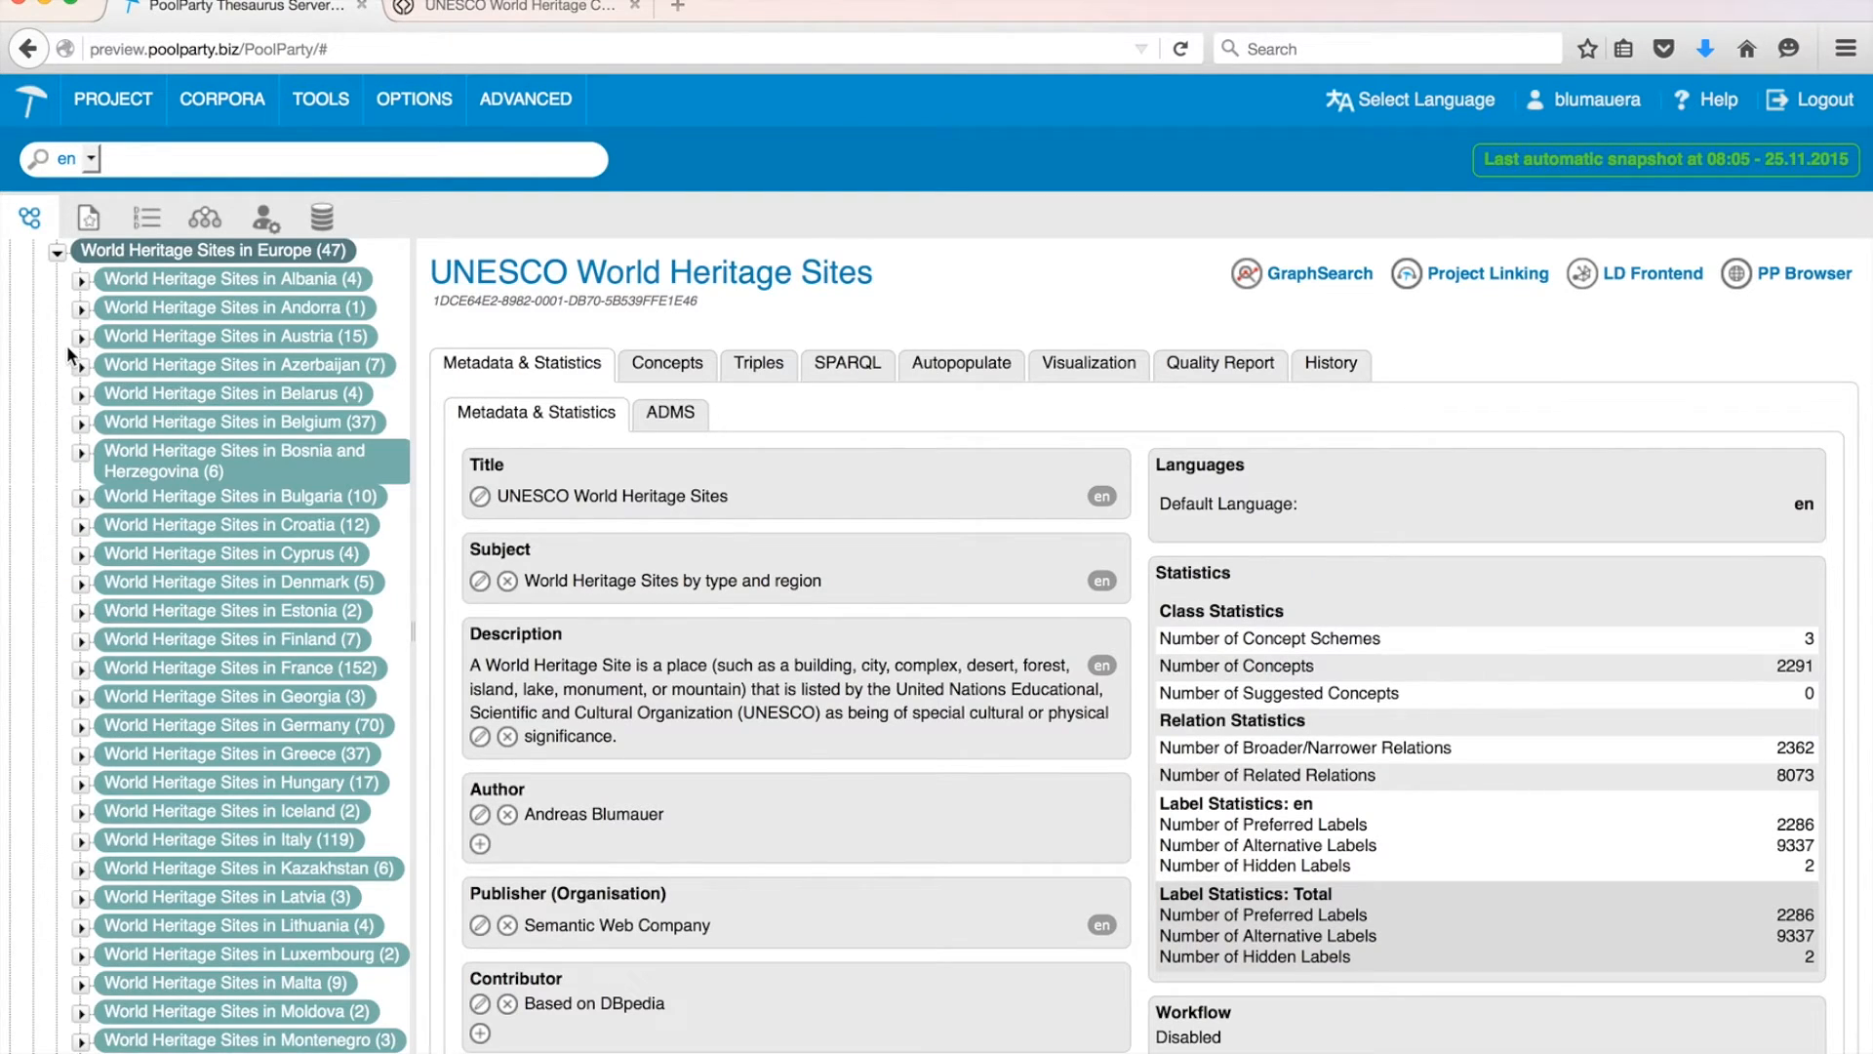
{"action": "left_click", "coordinate": [81, 338]}
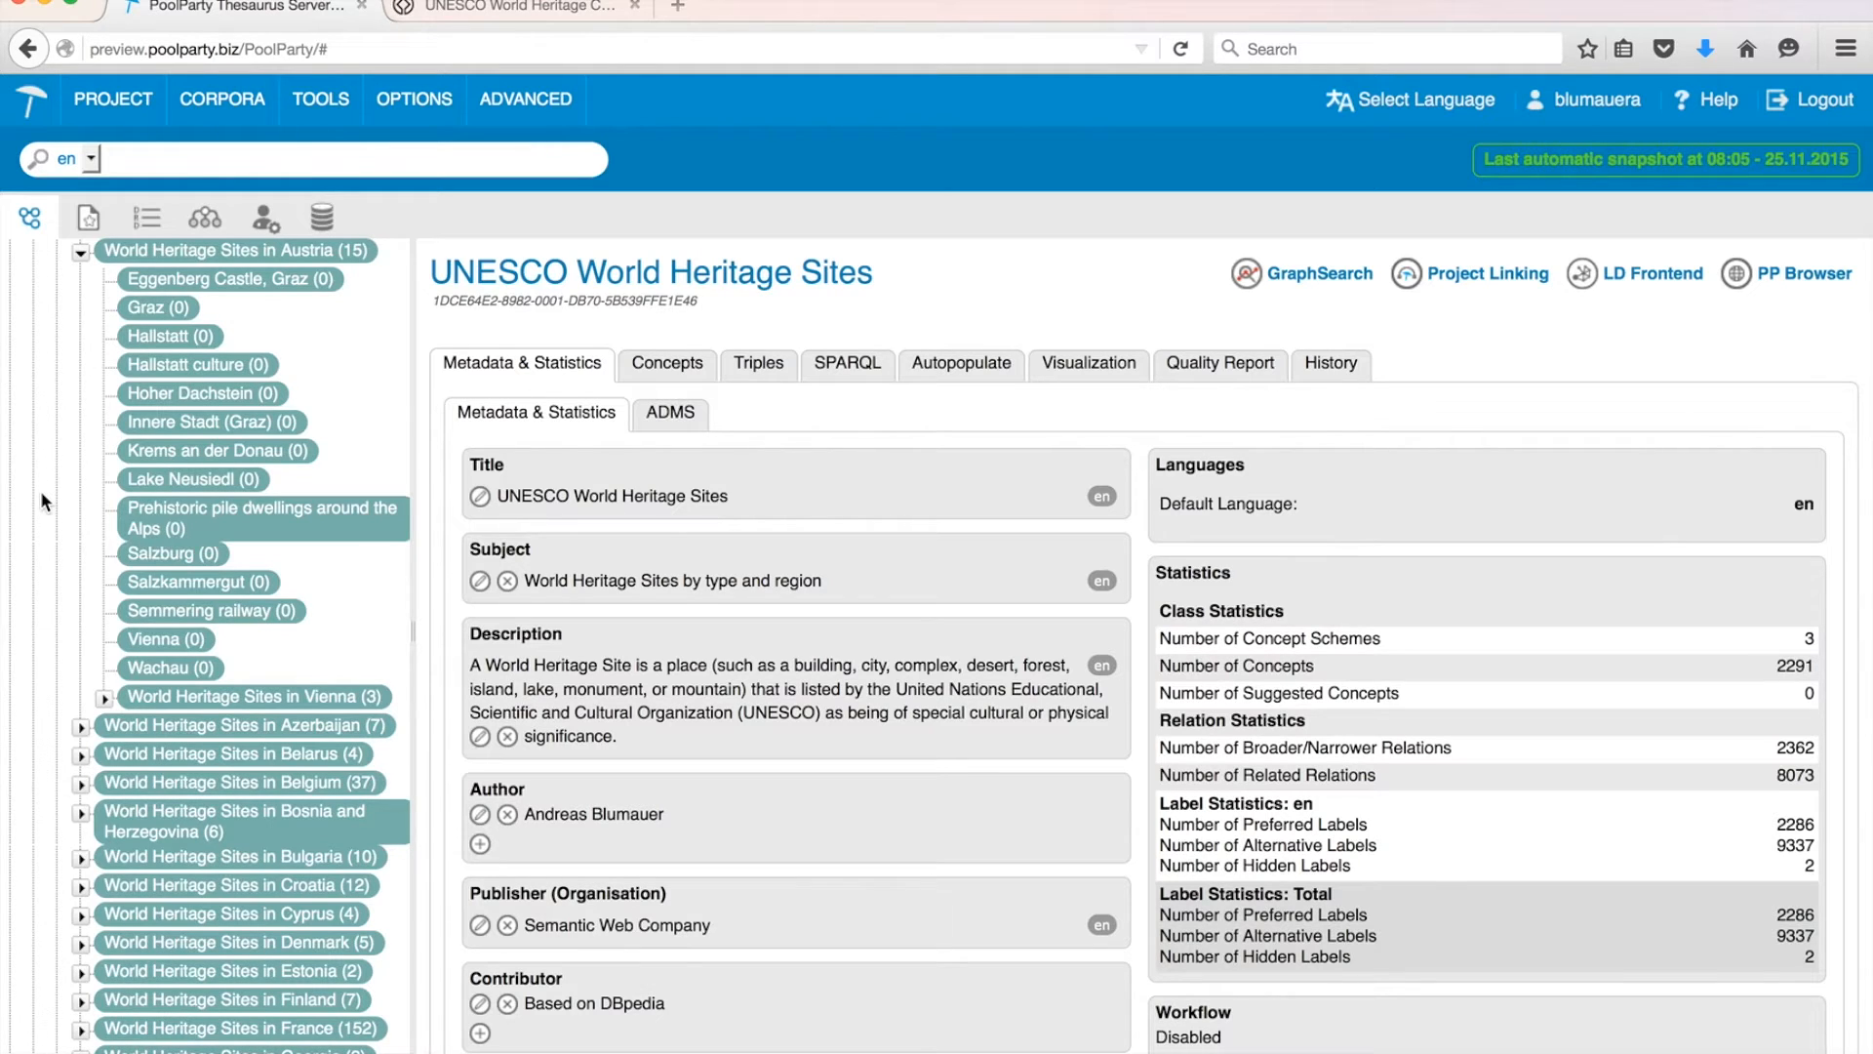
{"action": "left_click", "coordinate": [104, 697]}
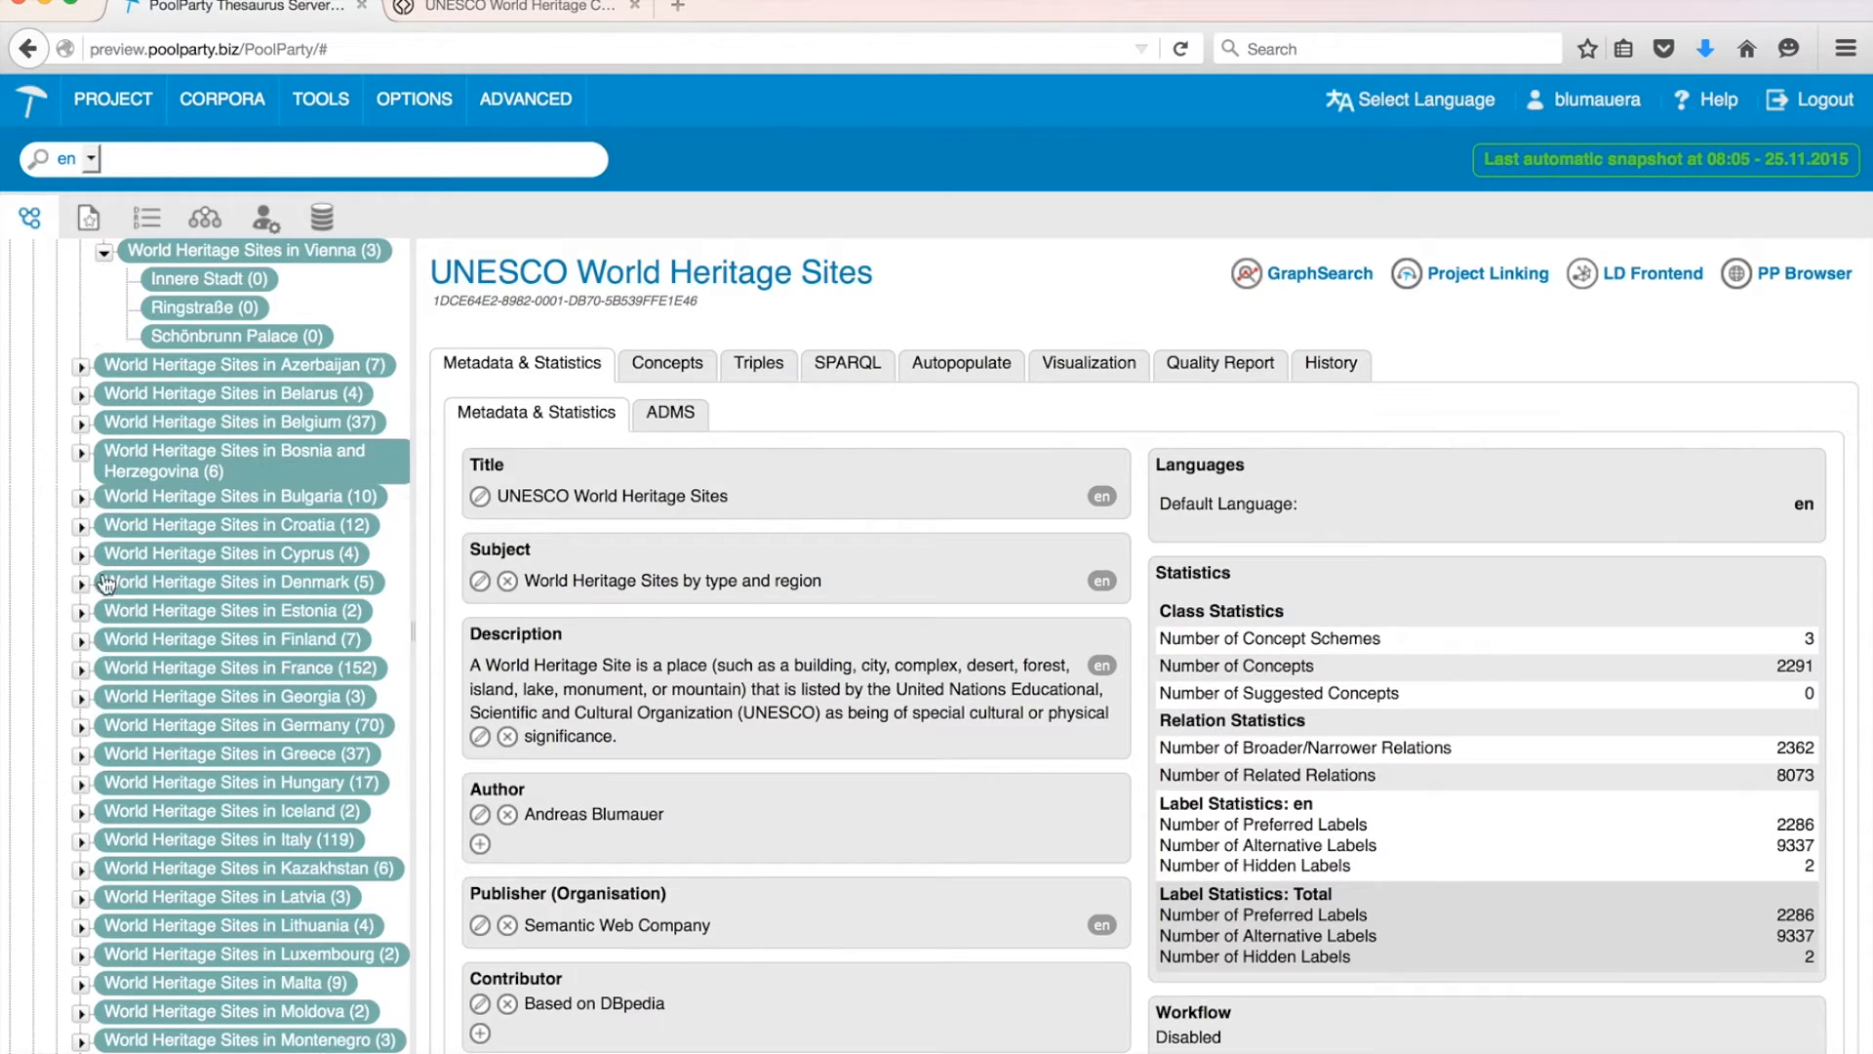
{"action": "left_click", "coordinate": [179, 339]}
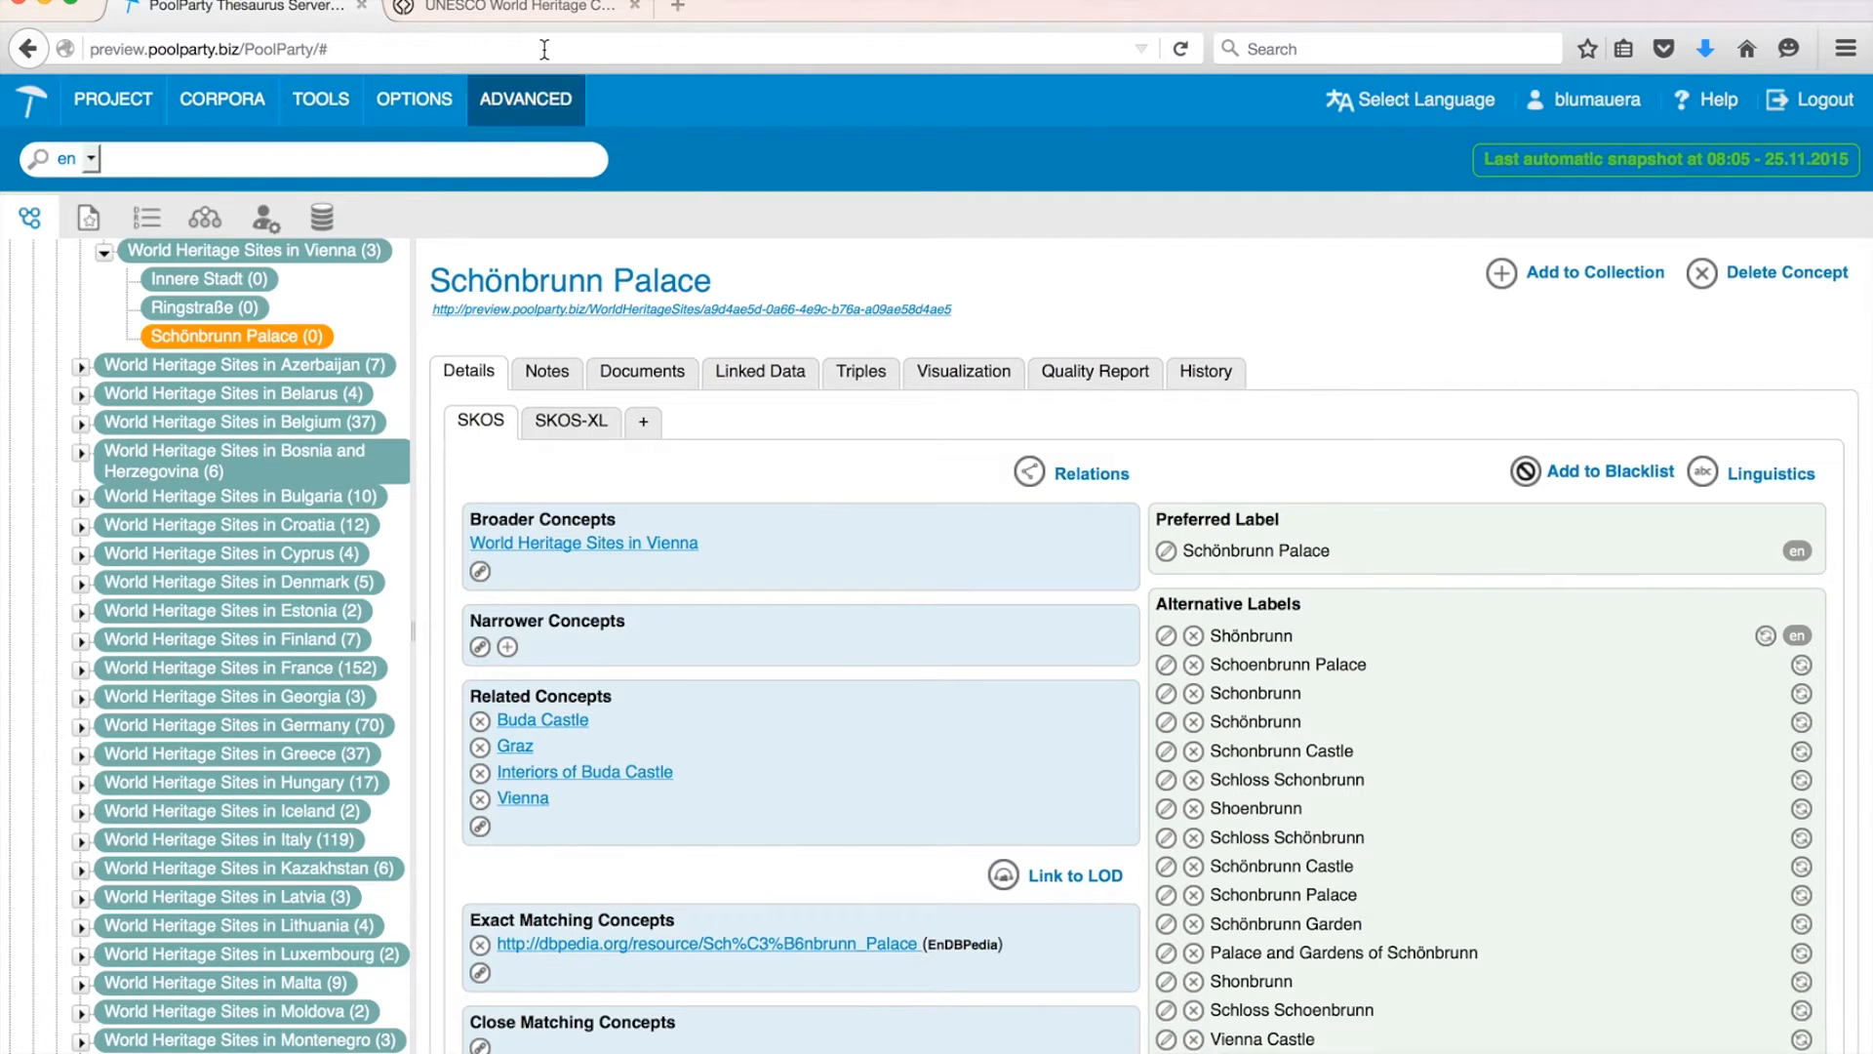
- Switch to the UNESCO World Heritage List page and review its map, site category statistics and country listing
{"action": "left_click", "coordinate": [533, 10]}
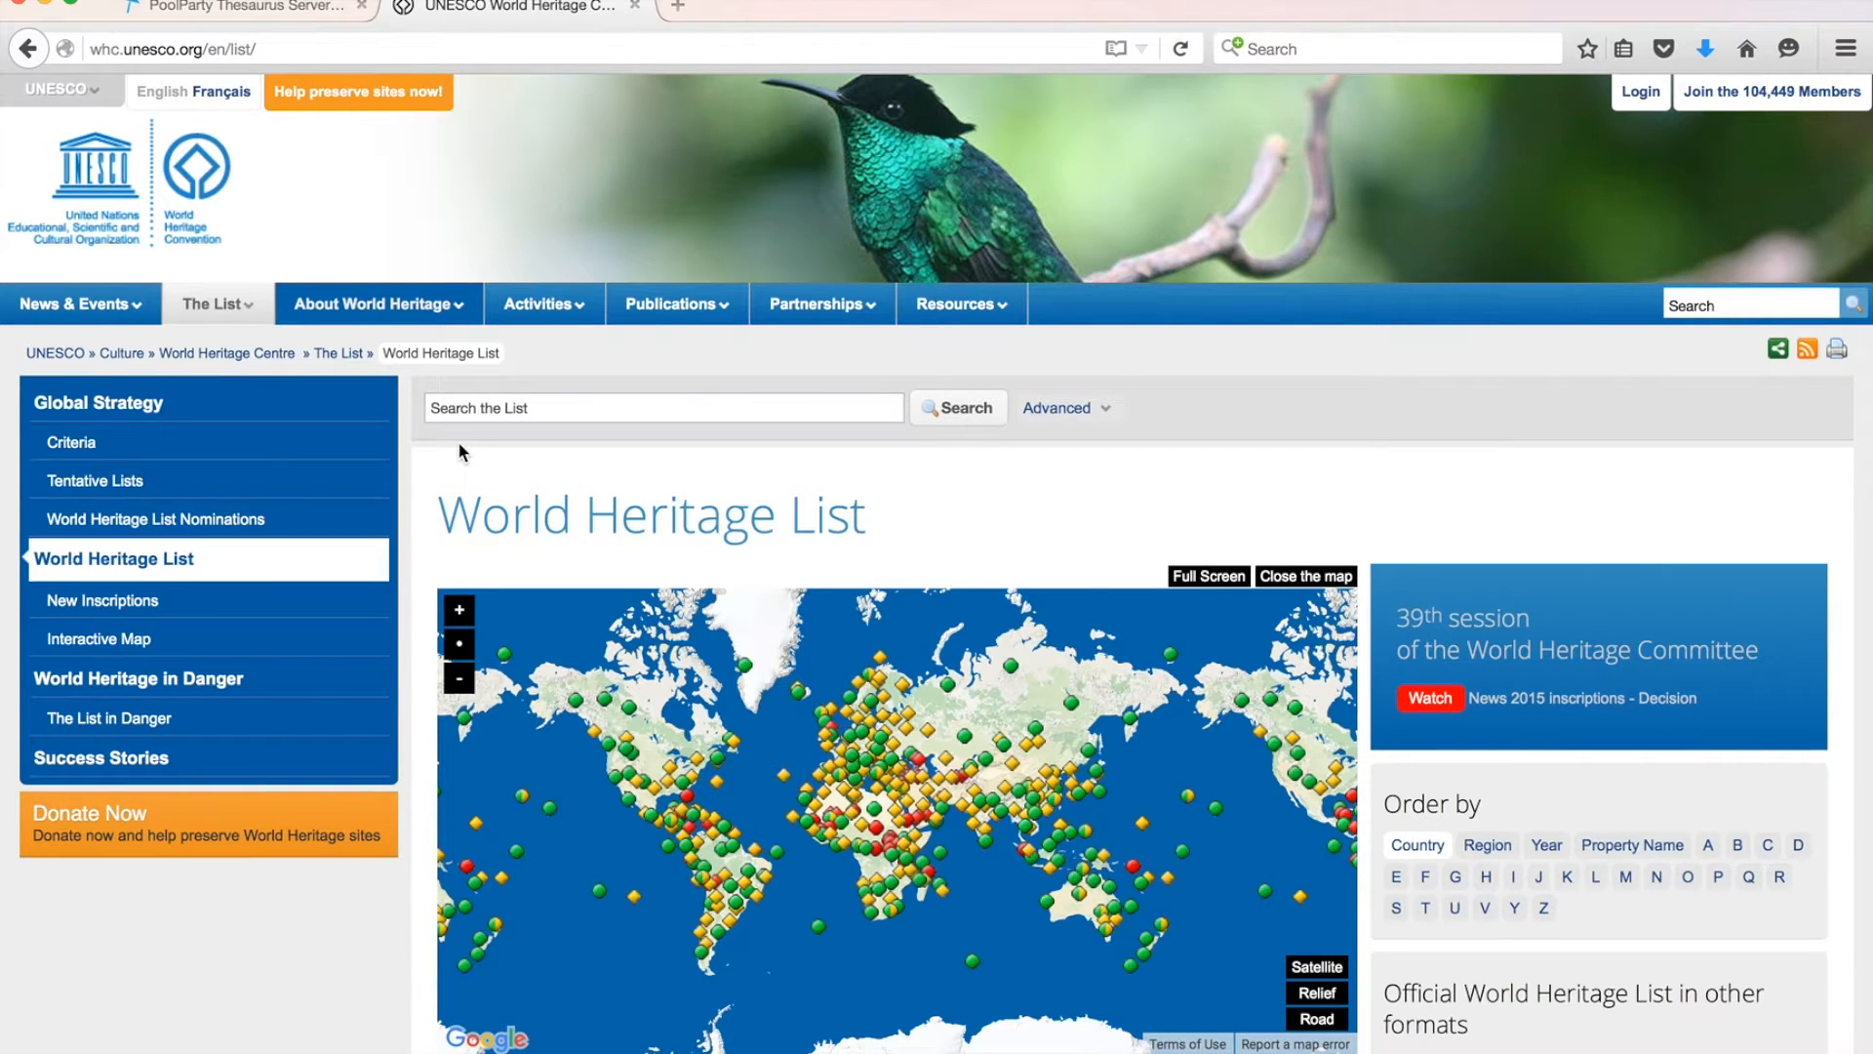
{"action": "scroll", "coordinate": [459, 450], "scroll_direction": "down", "scroll_amount": 3}
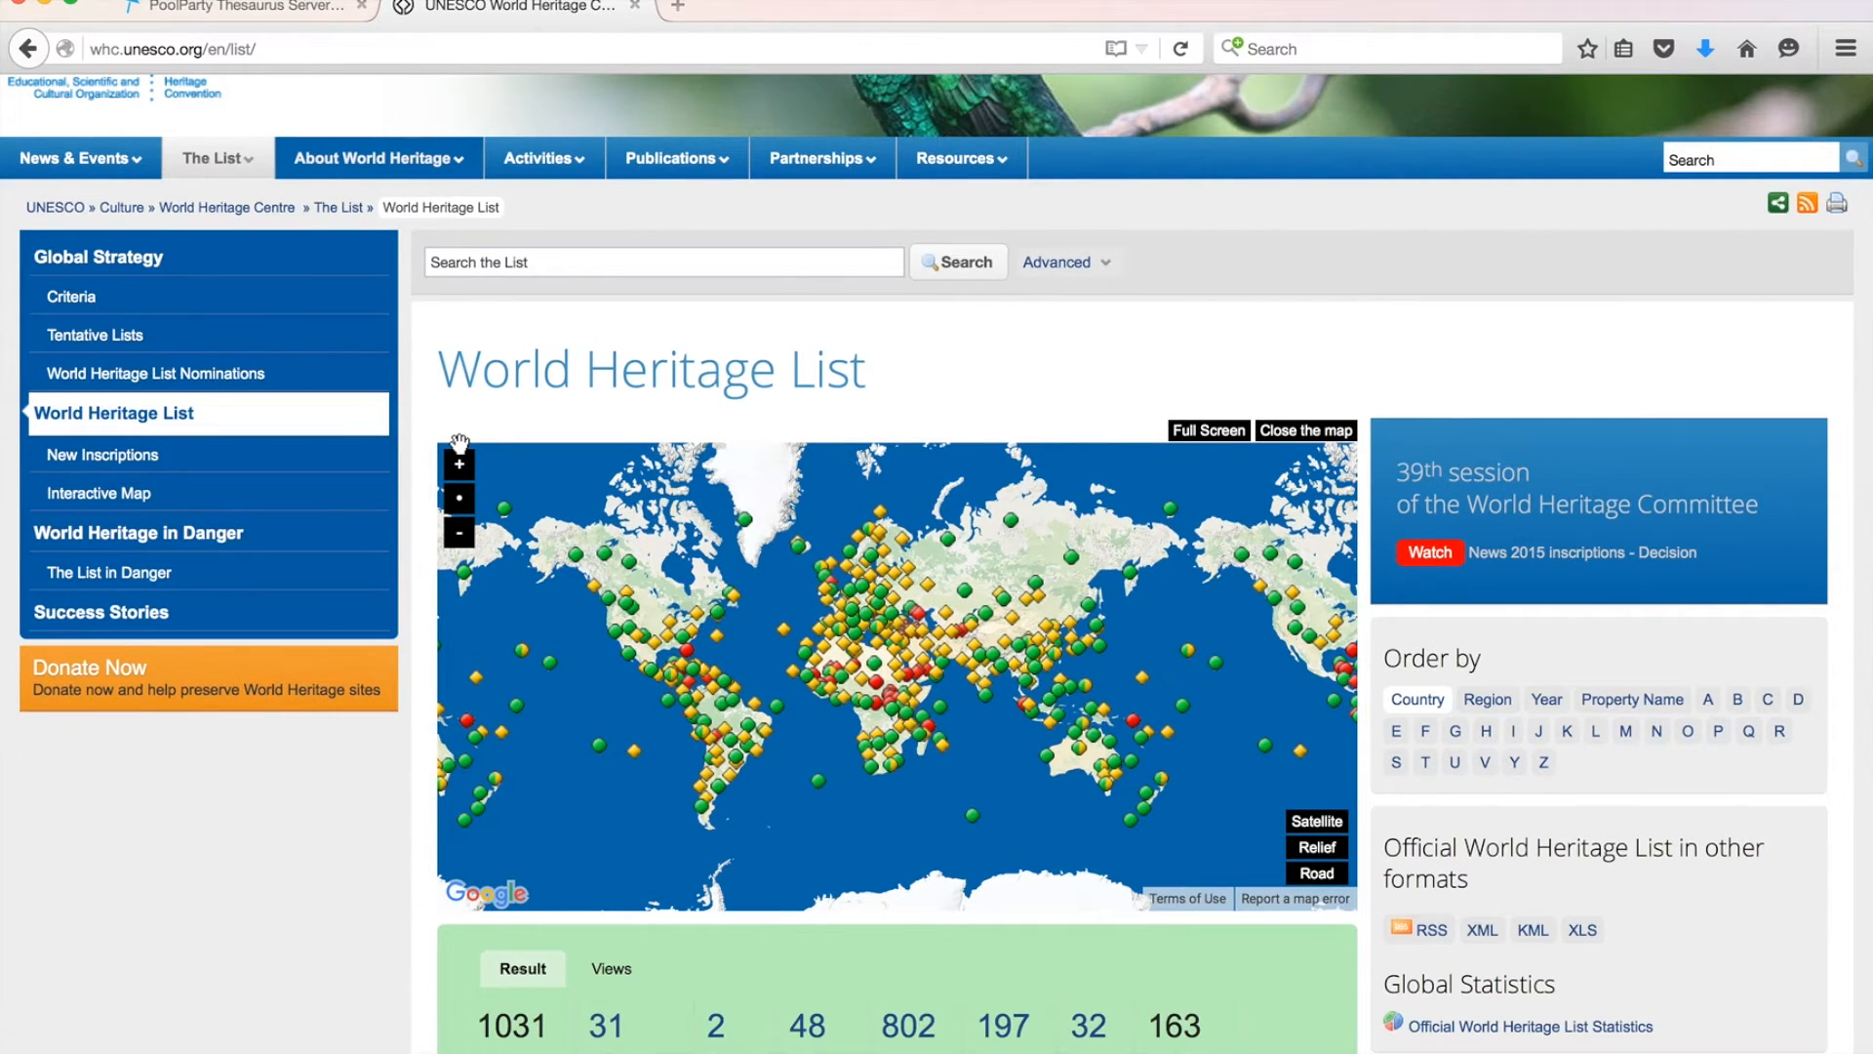
{"action": "scroll", "coordinate": [410, 578], "scroll_direction": "down", "scroll_amount": 3}
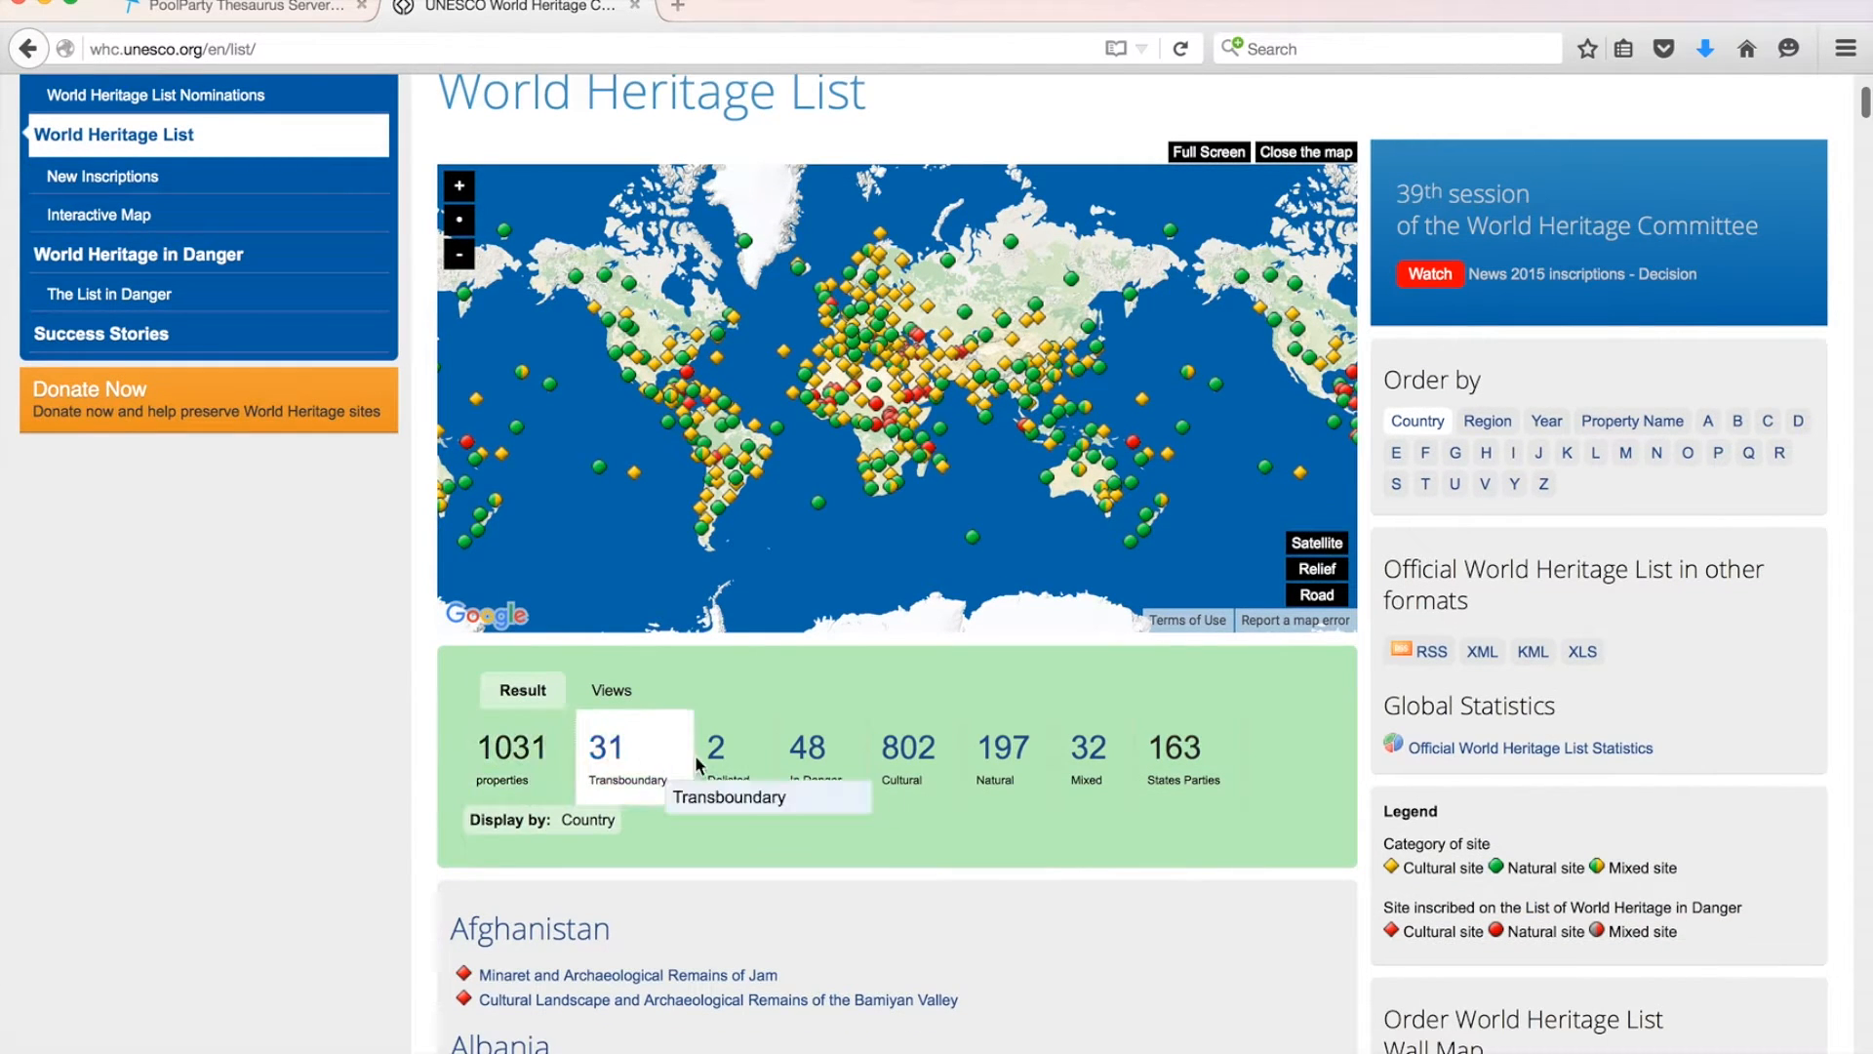
{"action": "scroll", "coordinate": [818, 778], "scroll_direction": "down", "scroll_amount": 1}
{"action": "scroll", "coordinate": [817, 777], "scroll_direction": "down", "scroll_amount": 2}
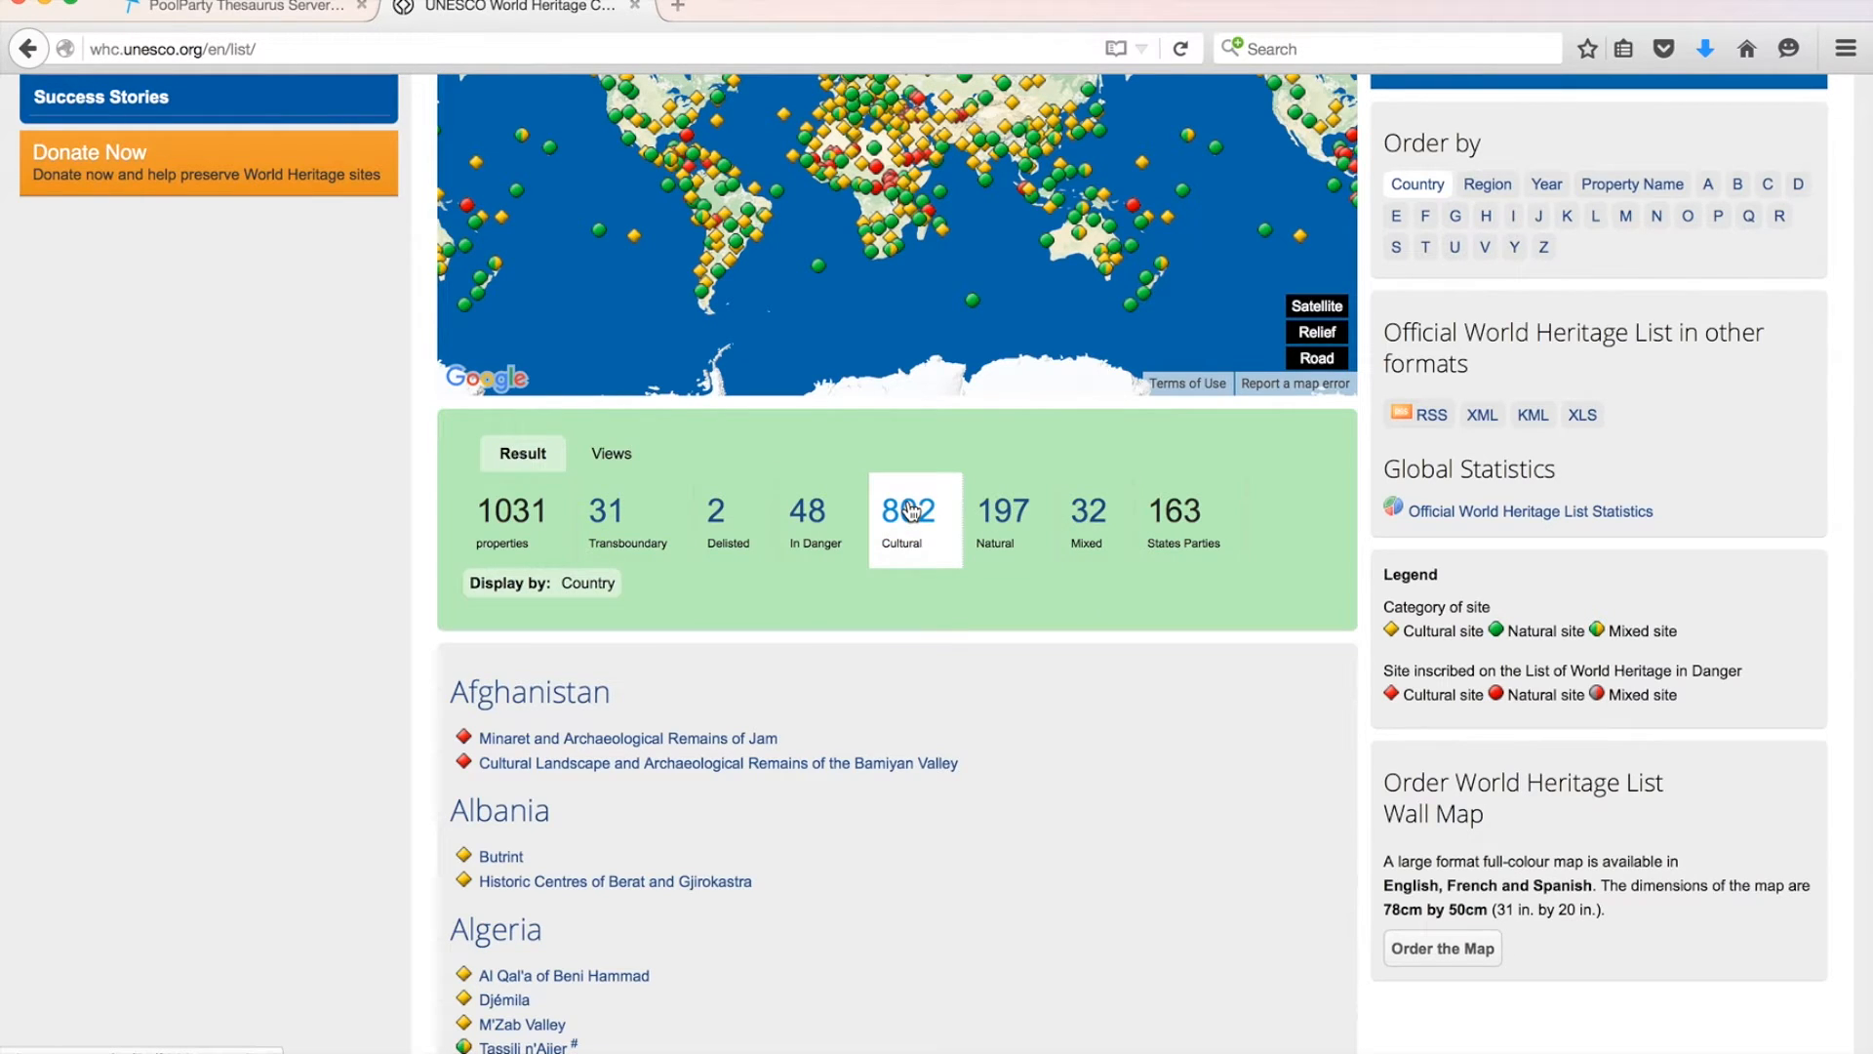
- Return to the PoolParty thesaurus, collapse Sites by Region and expand Sites by Type to view its categories
{"action": "left_click", "coordinate": [274, 12]}
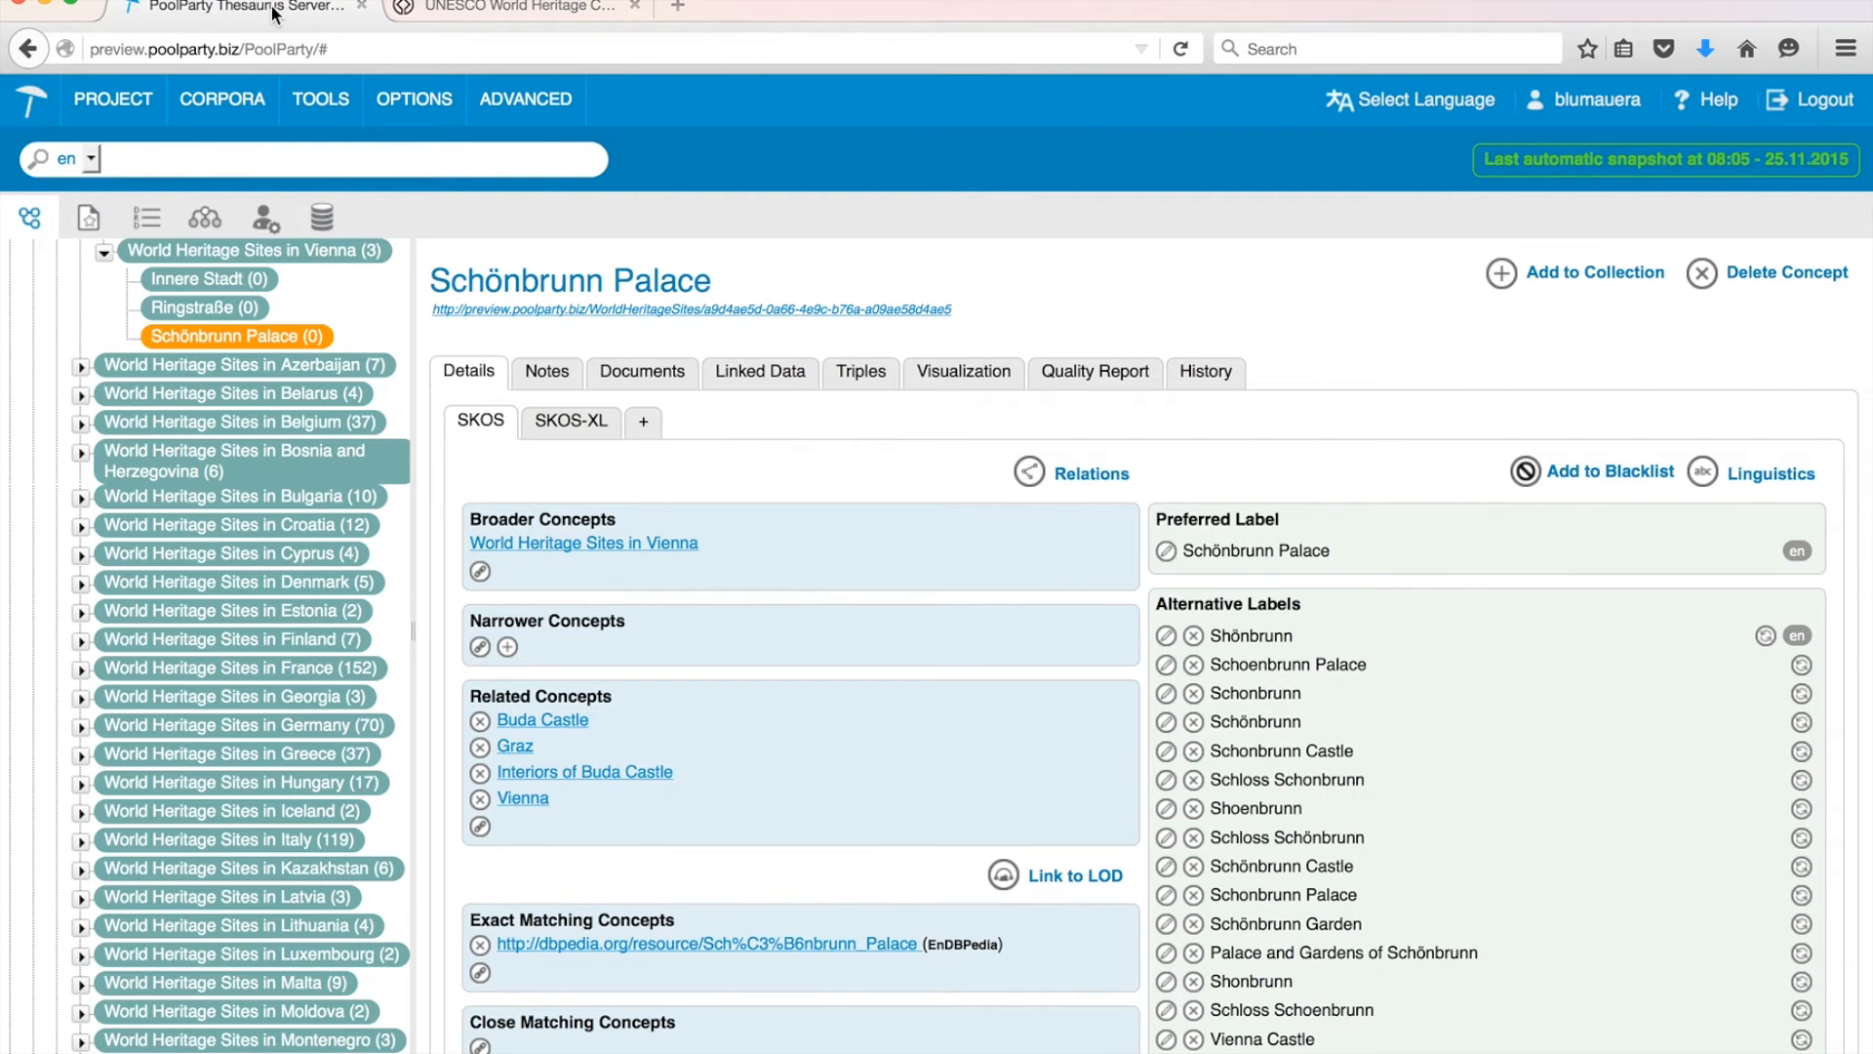
{"action": "scroll", "coordinate": [70, 361], "scroll_direction": "up", "scroll_amount": 7}
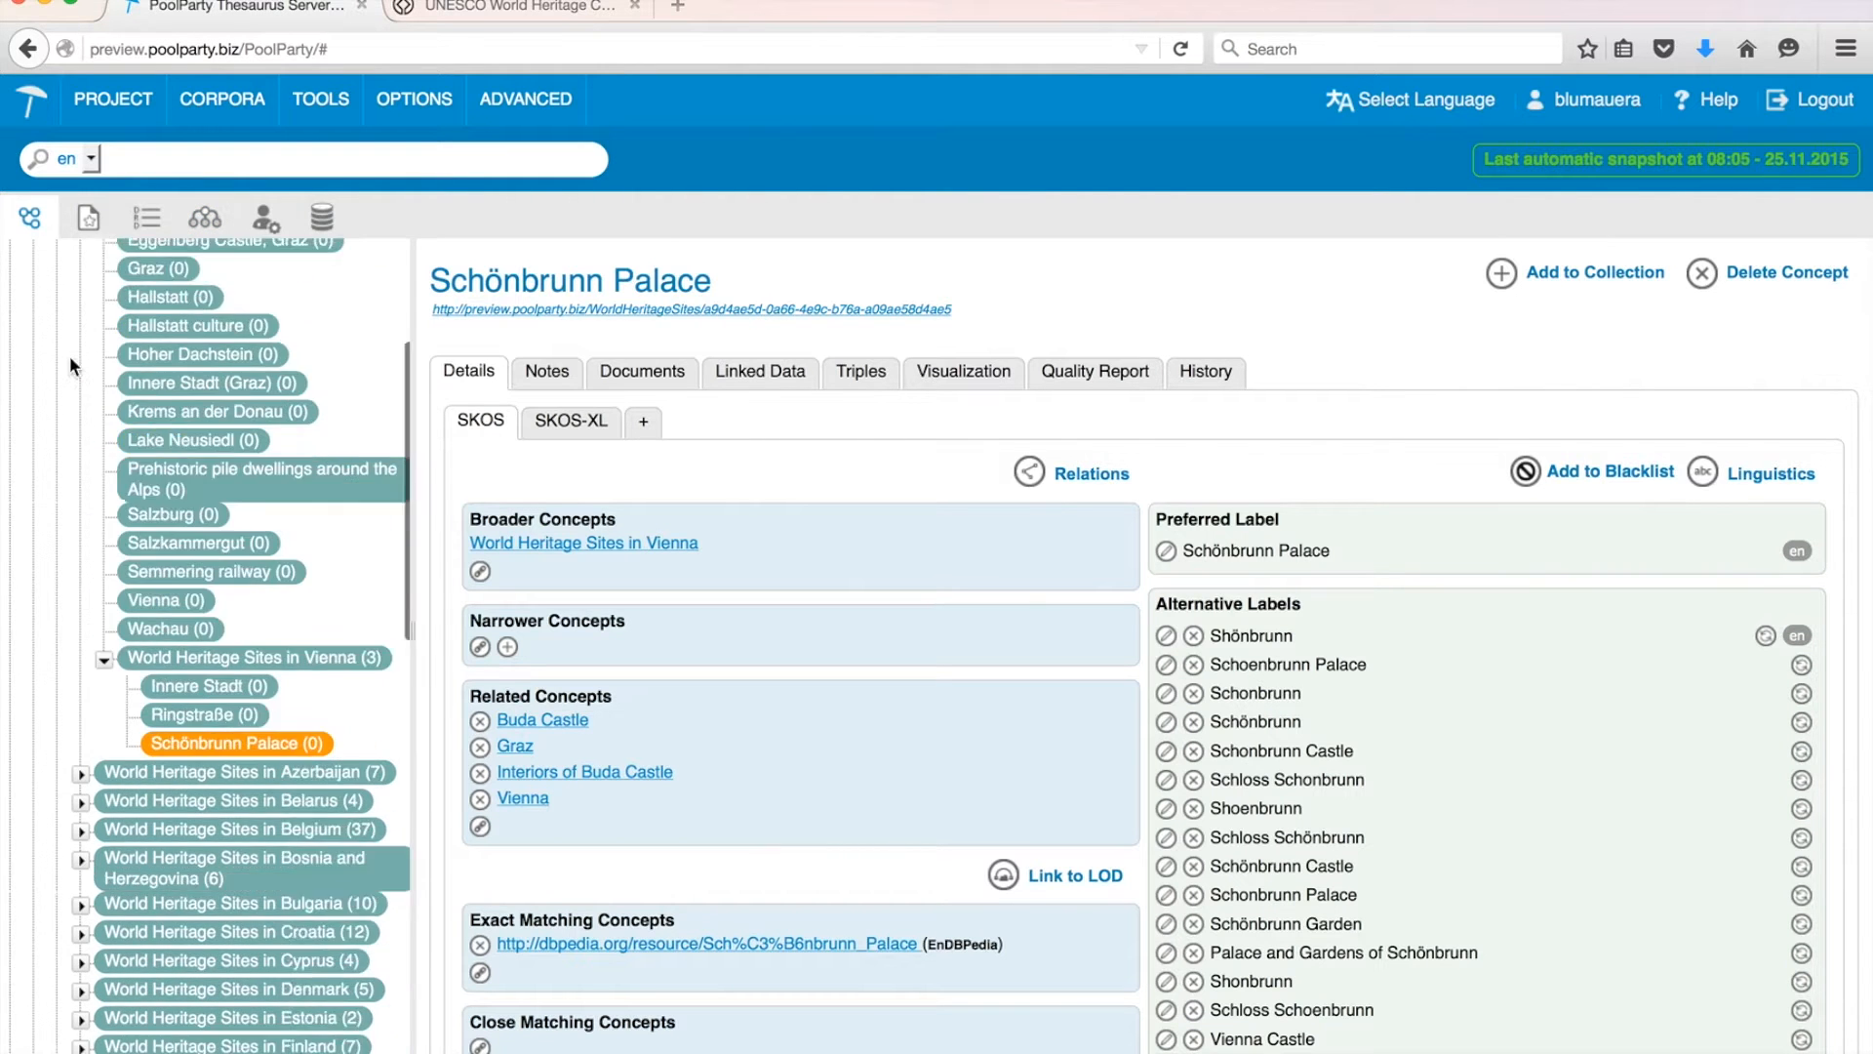
{"action": "left_click", "coordinate": [35, 311]}
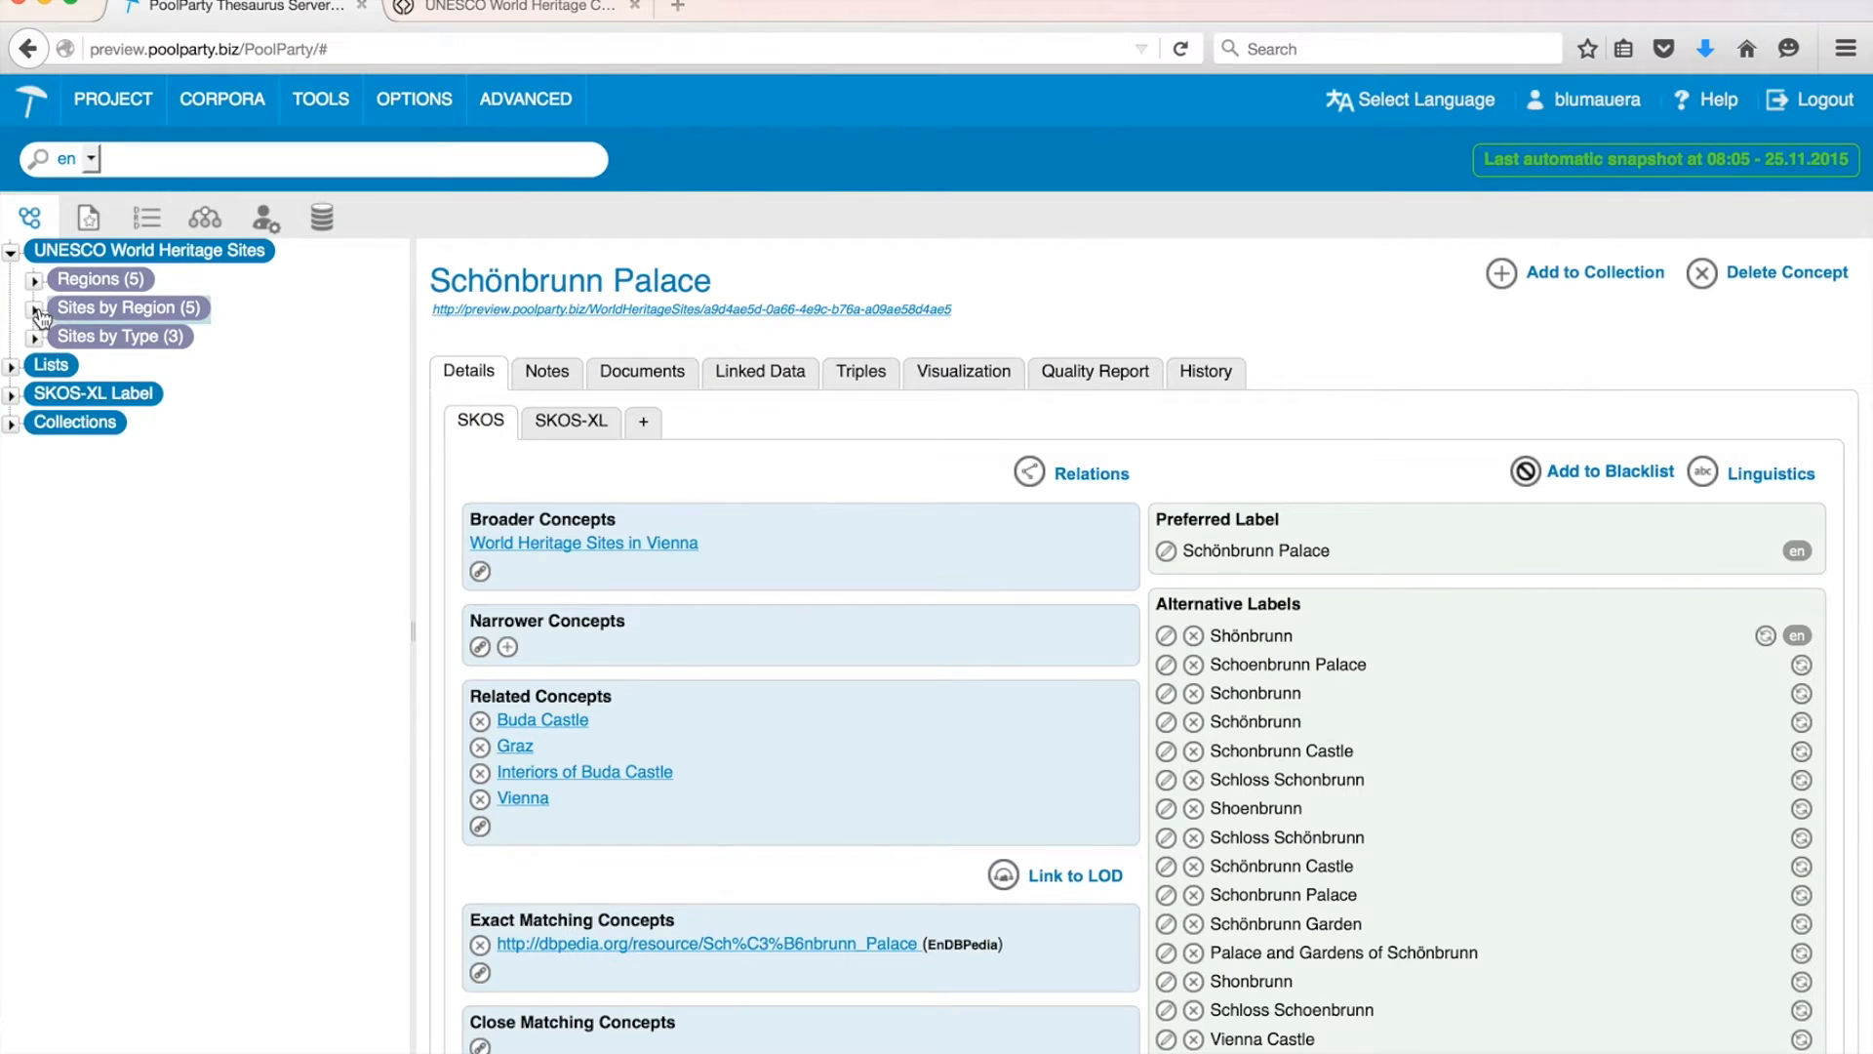
{"action": "left_click", "coordinate": [34, 339]}
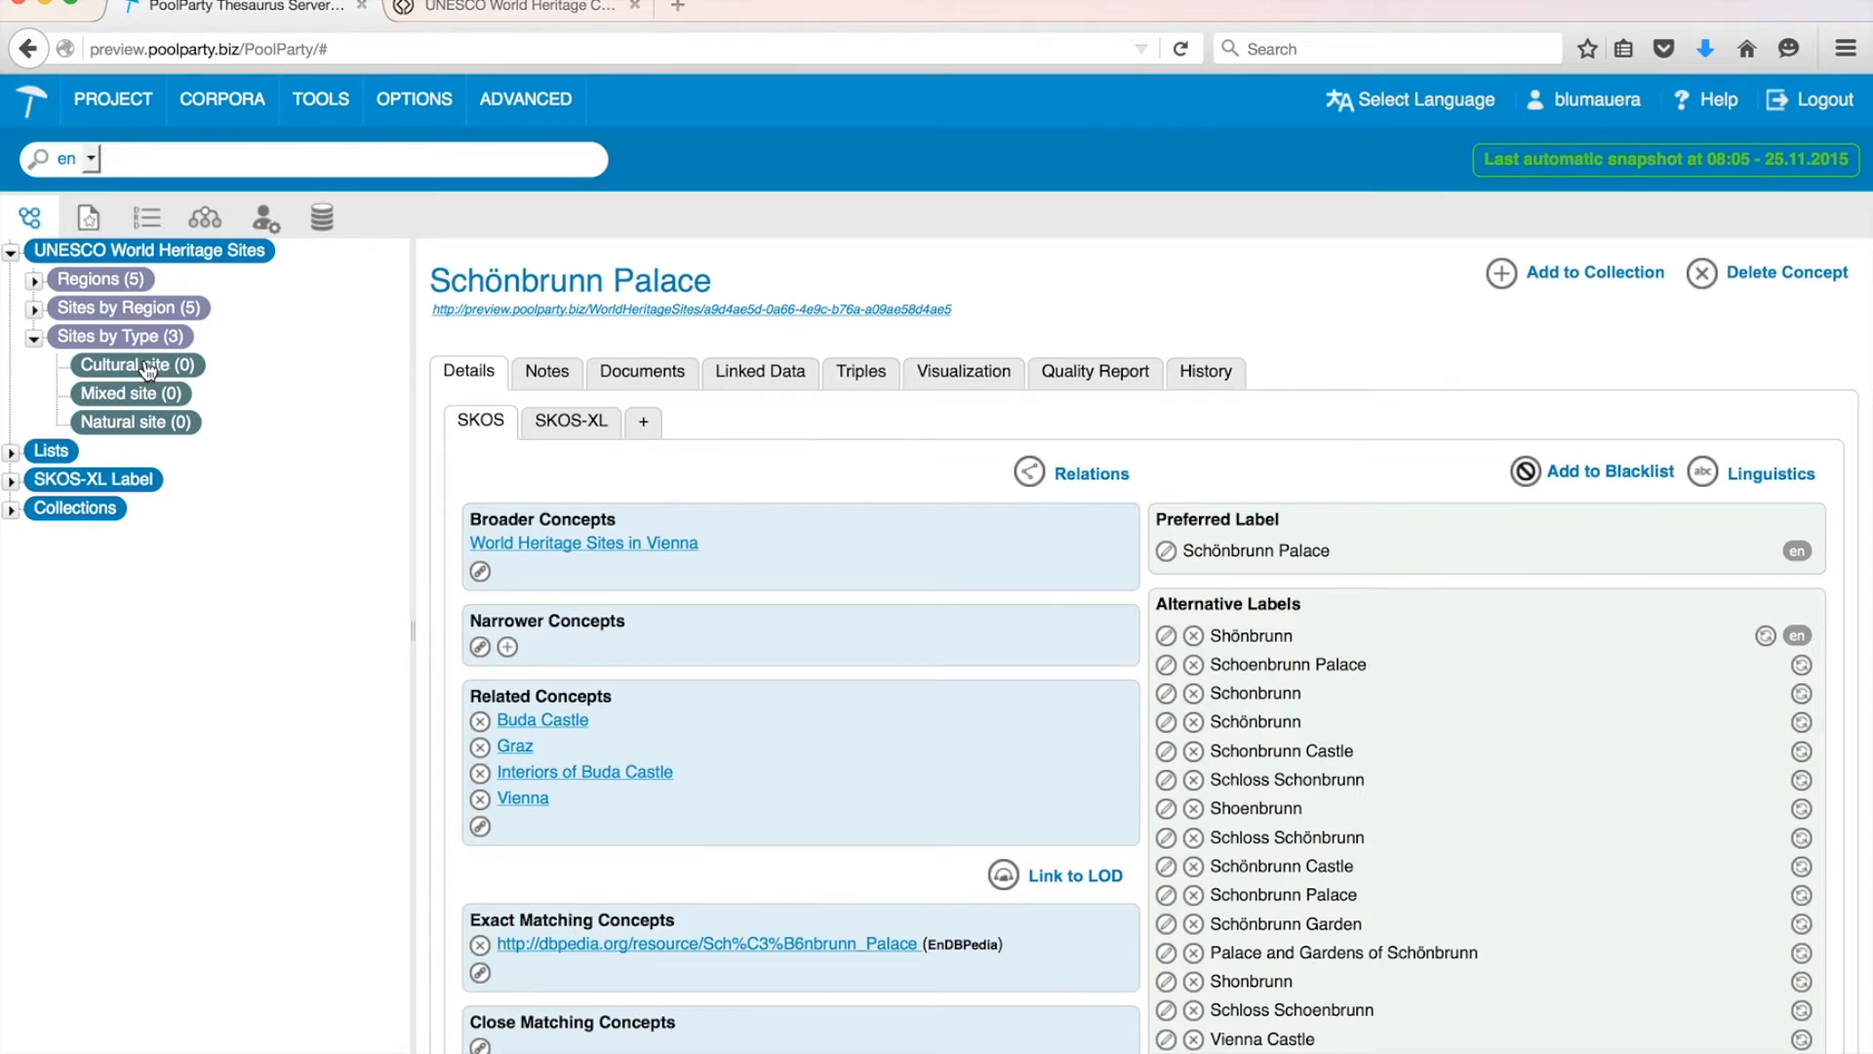
- Expand Sites by Region again and collapse its Austria and Europe branches
{"action": "left_click", "coordinate": [33, 310]}
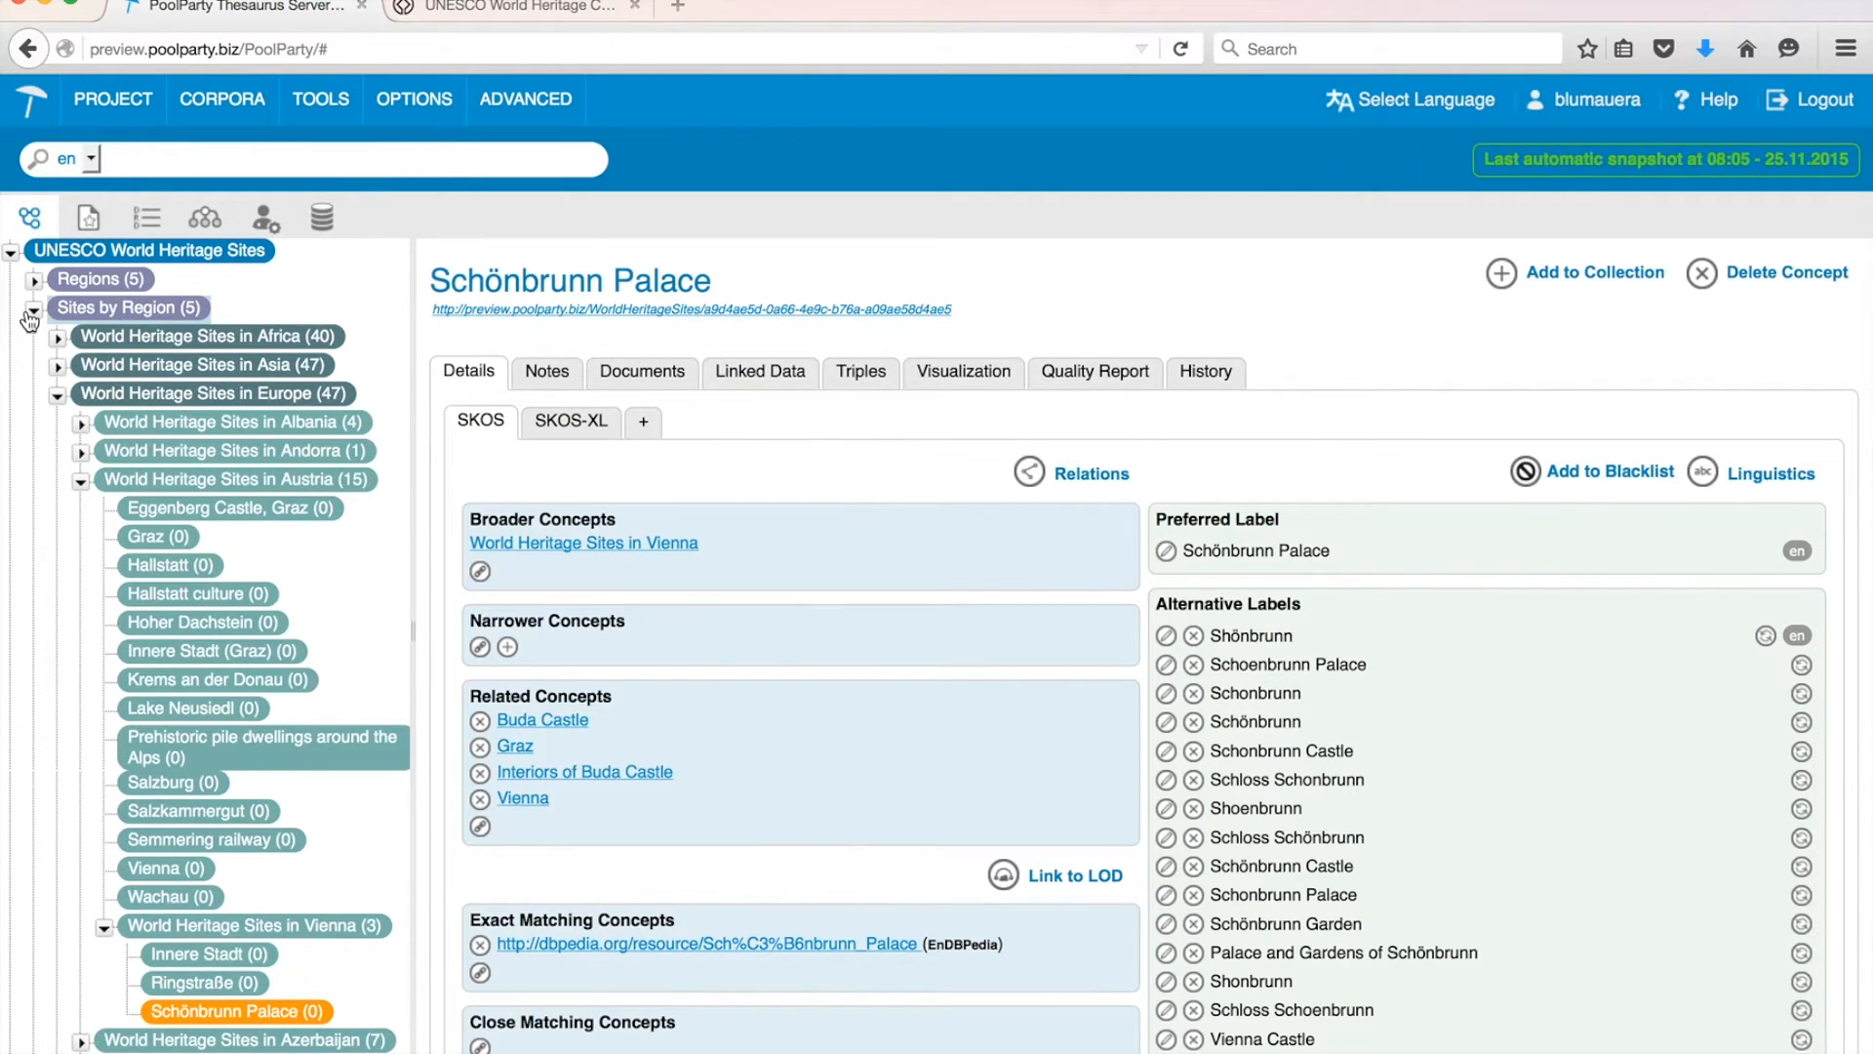
{"action": "left_click", "coordinate": [81, 481]}
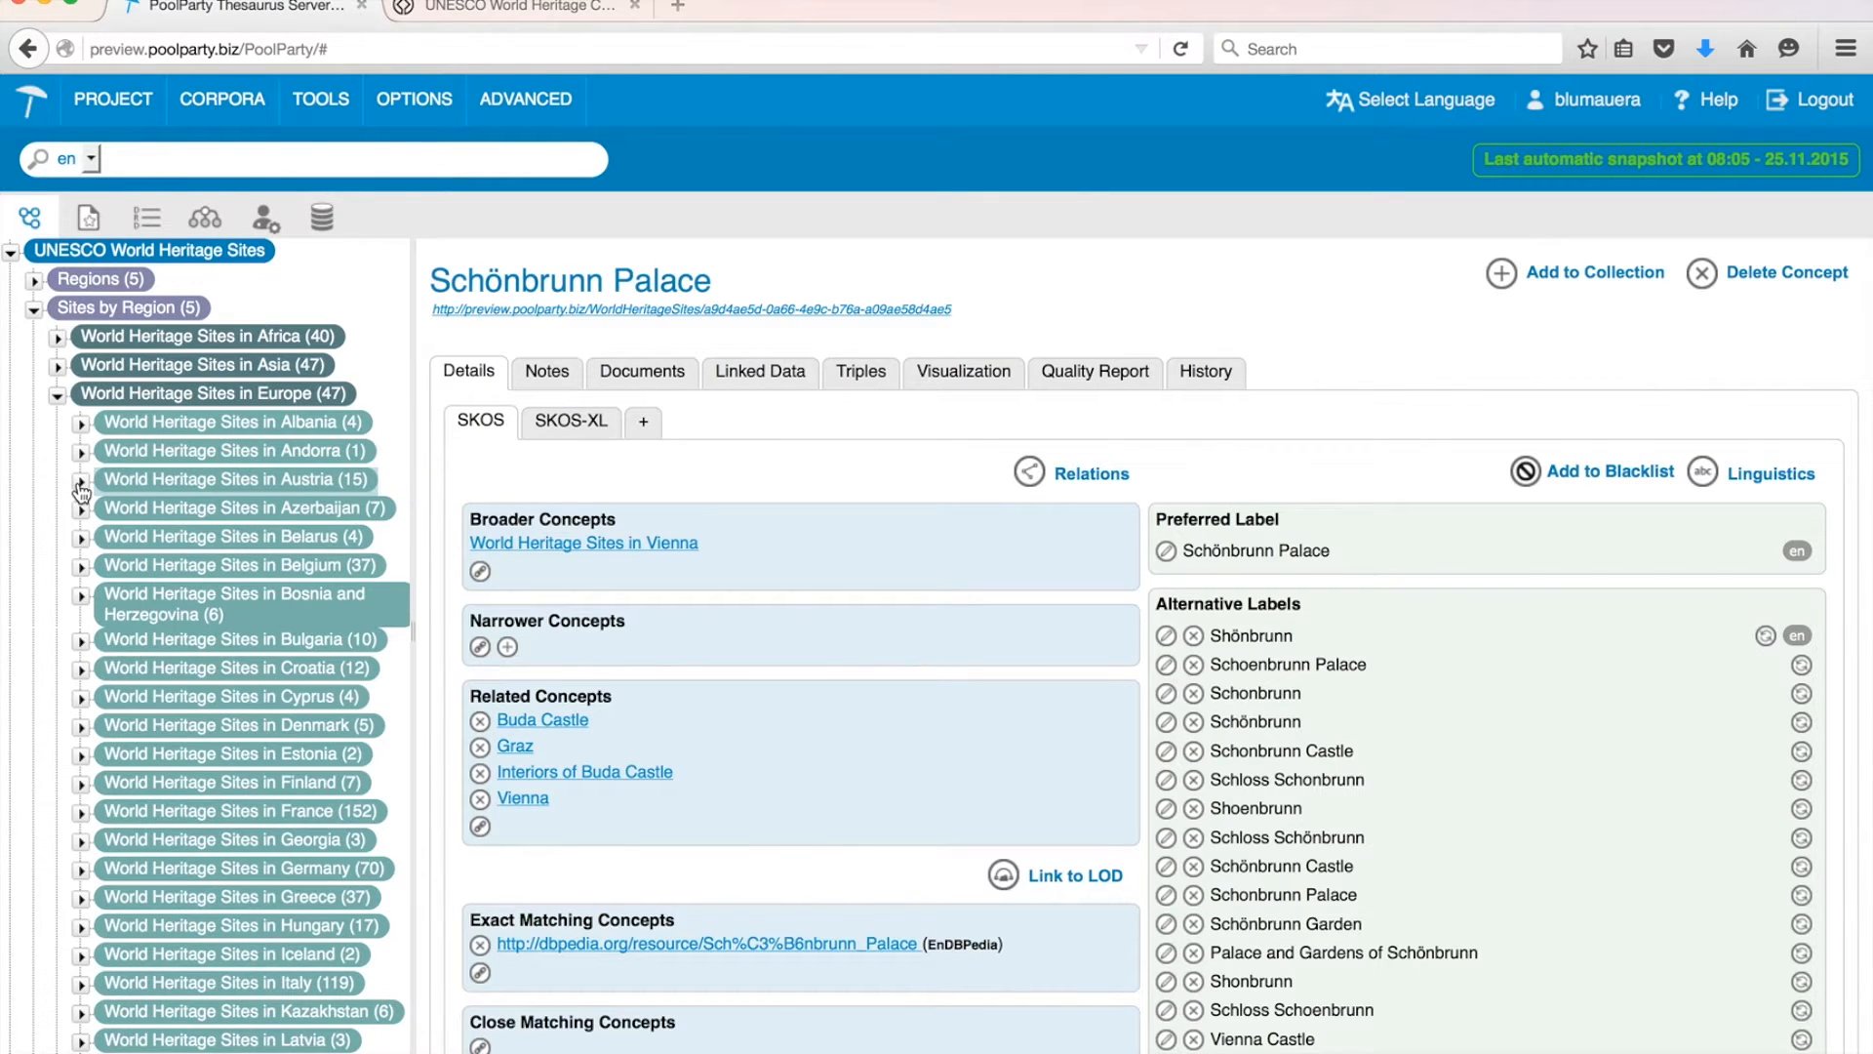
{"action": "left_click", "coordinate": [58, 396]}
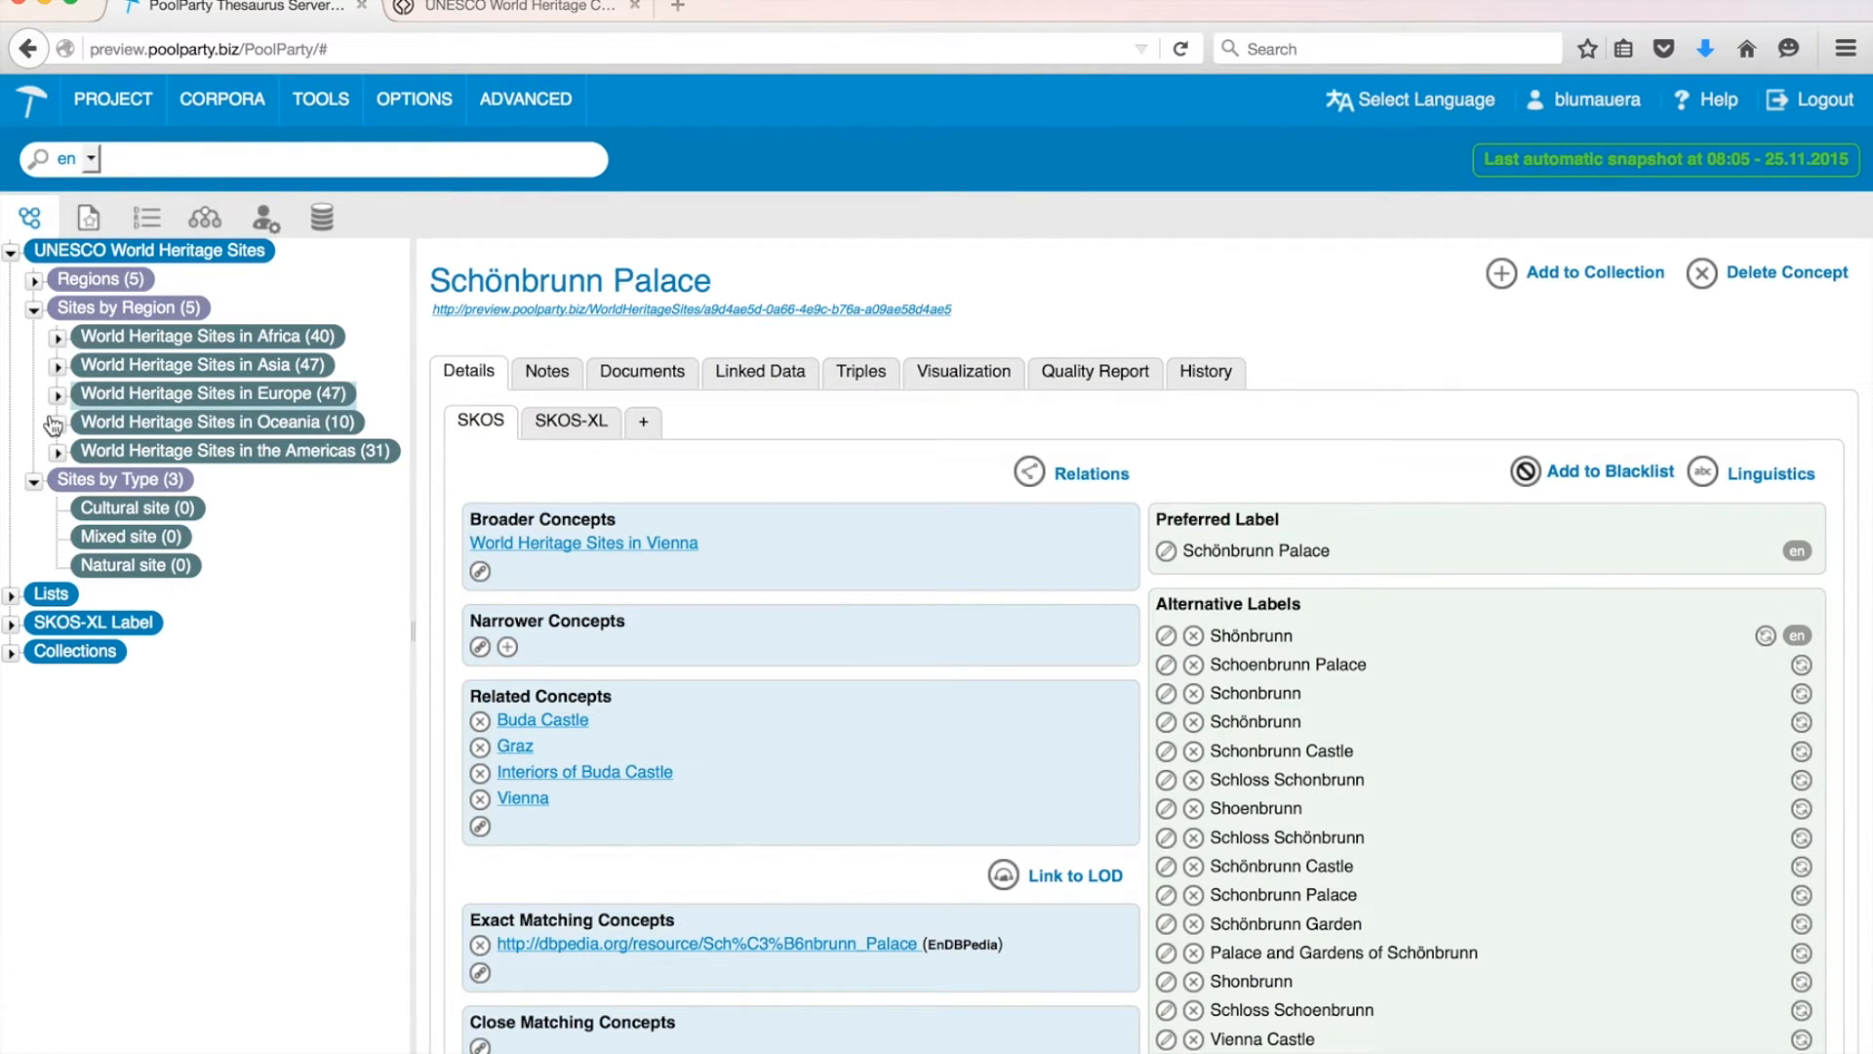
- Expand Regions, Americas and Central America to view the country concepts, and collapse the Americas branch again
{"action": "left_click", "coordinate": [35, 282]}
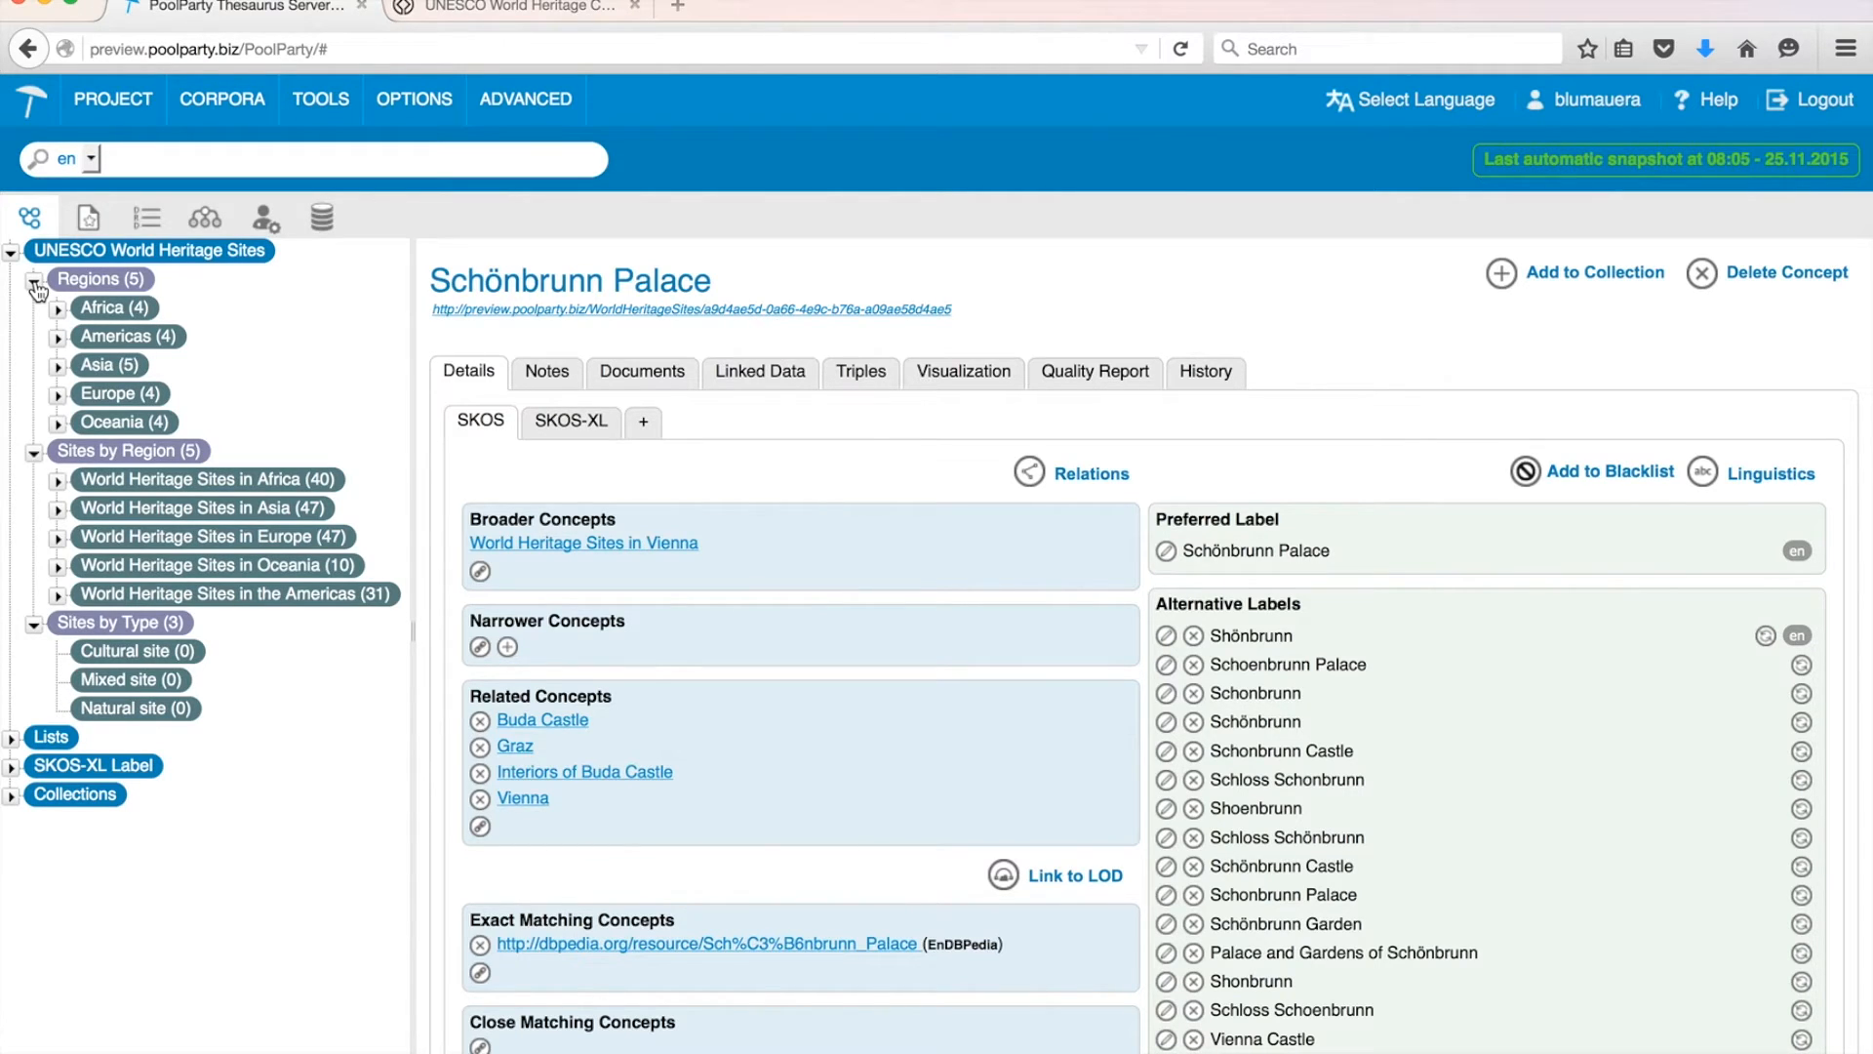
{"action": "left_click", "coordinate": [59, 339]}
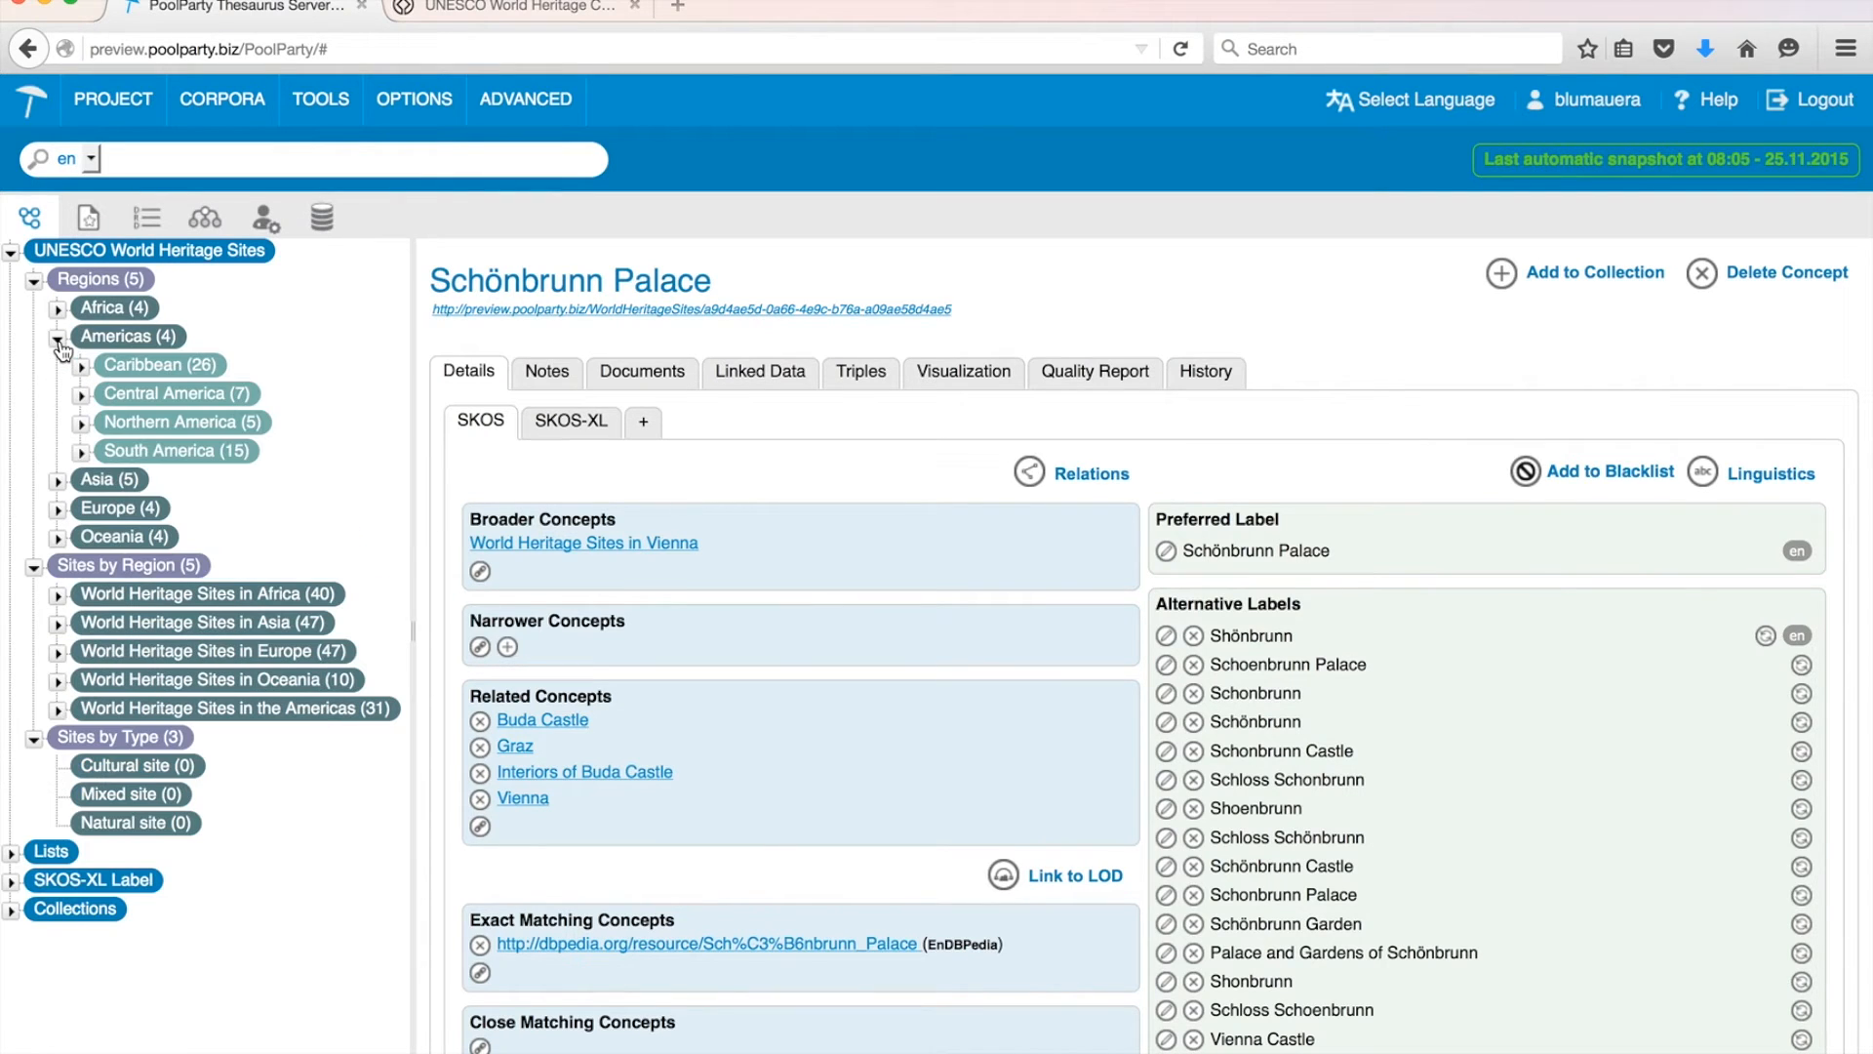
{"action": "left_click", "coordinate": [83, 396]}
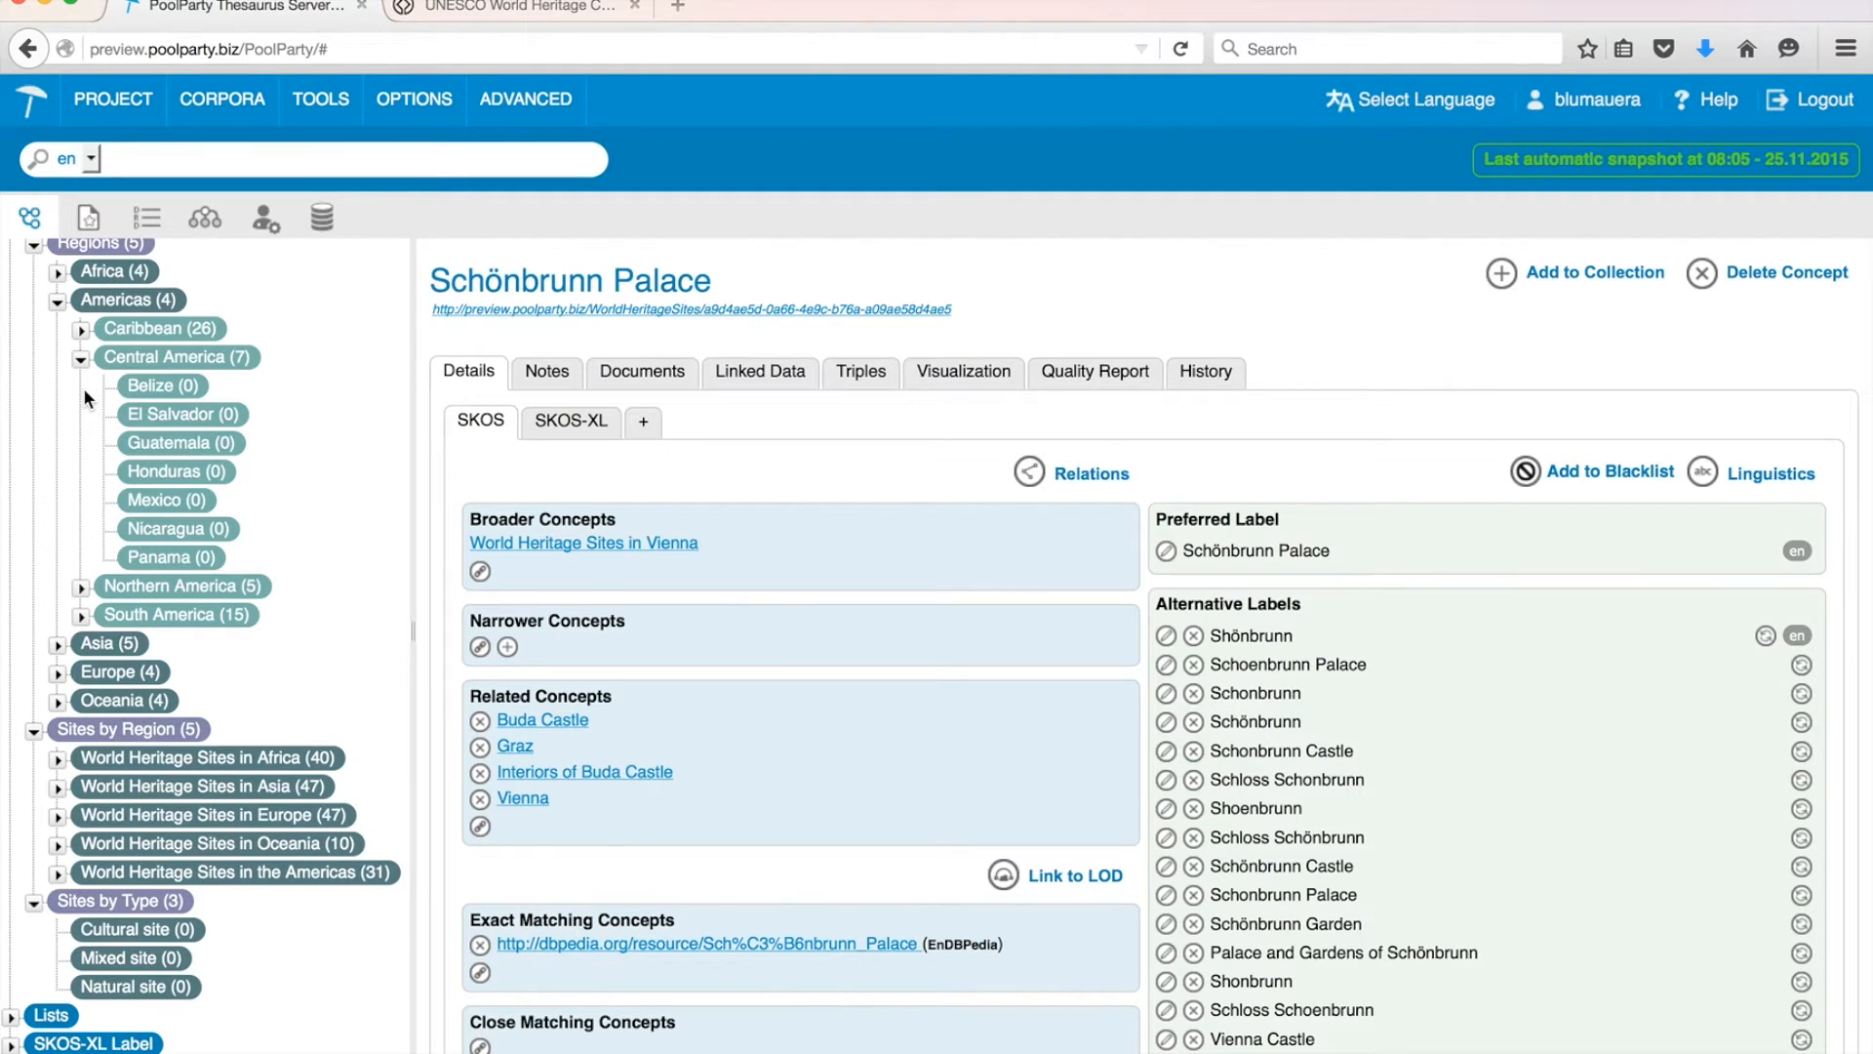
{"action": "left_click", "coordinate": [57, 303]}
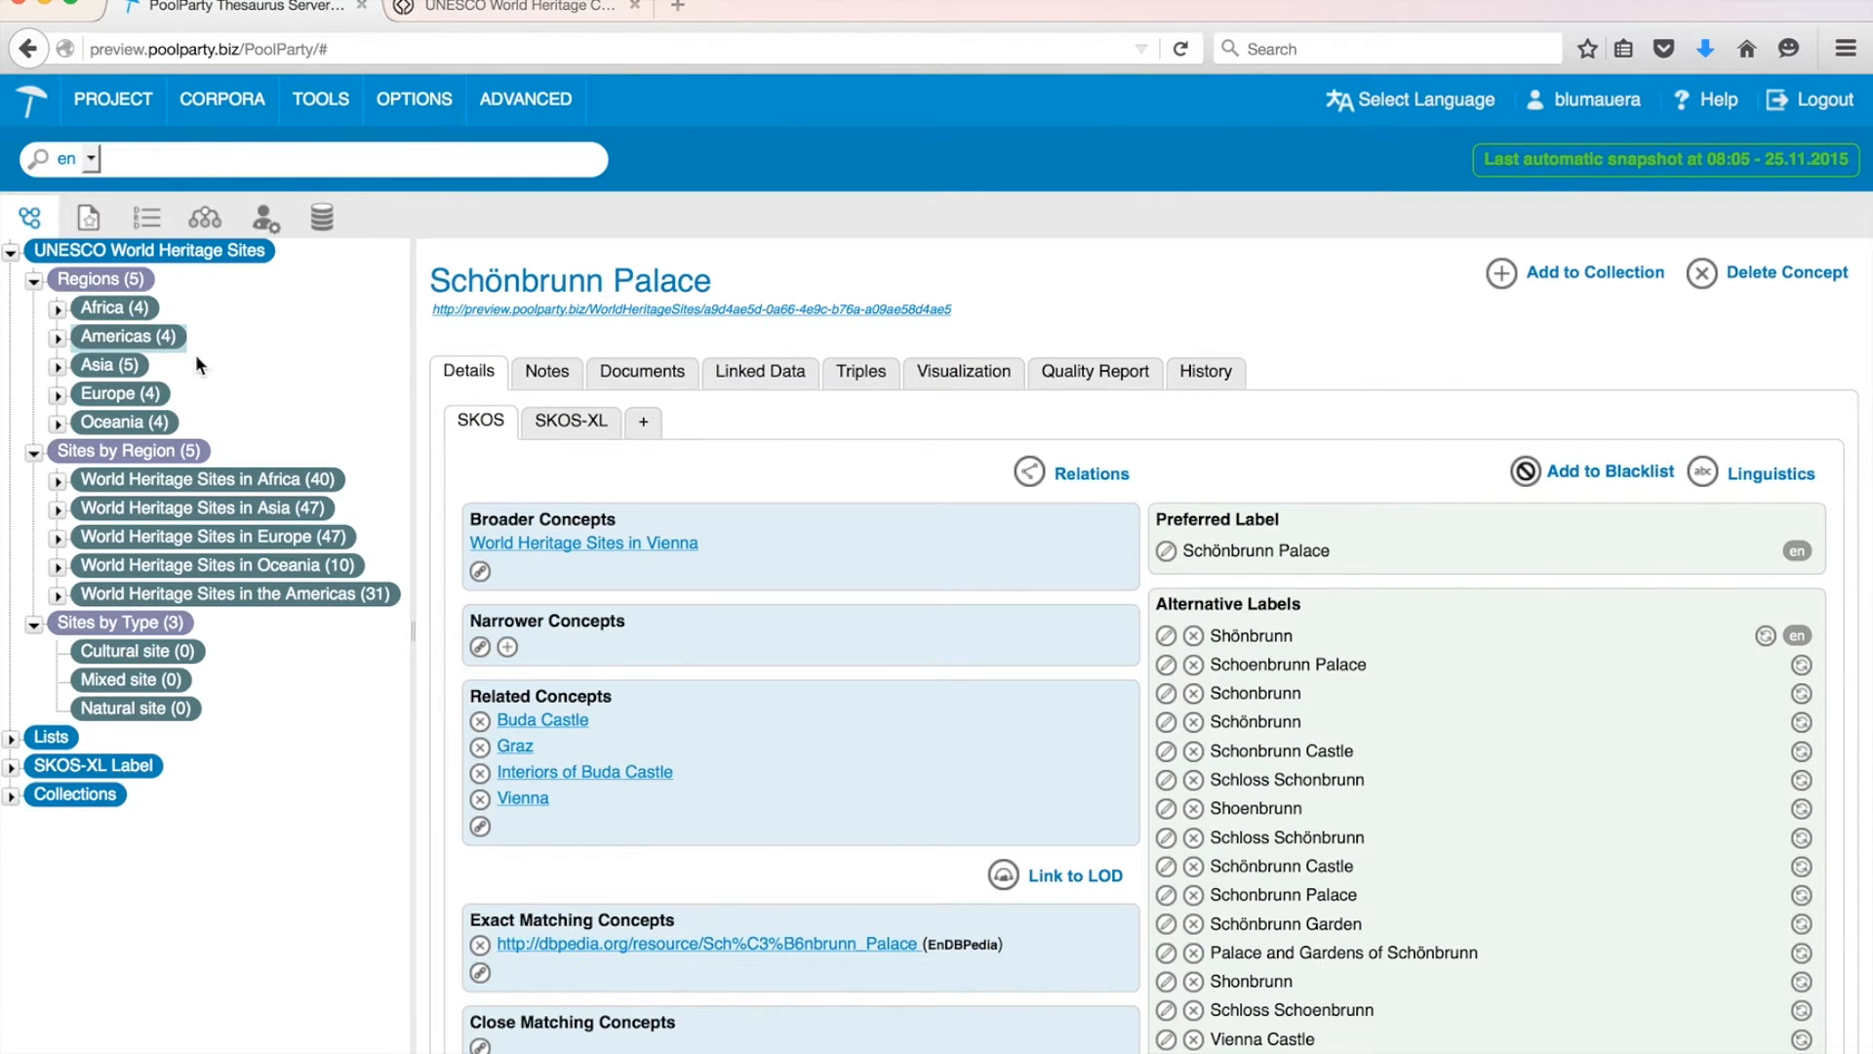
- Open GraphSearch for the UNESCO World Heritage Sites project and display the linked data of the Yosemite National Park result
{"action": "left_click", "coordinate": [259, 255]}
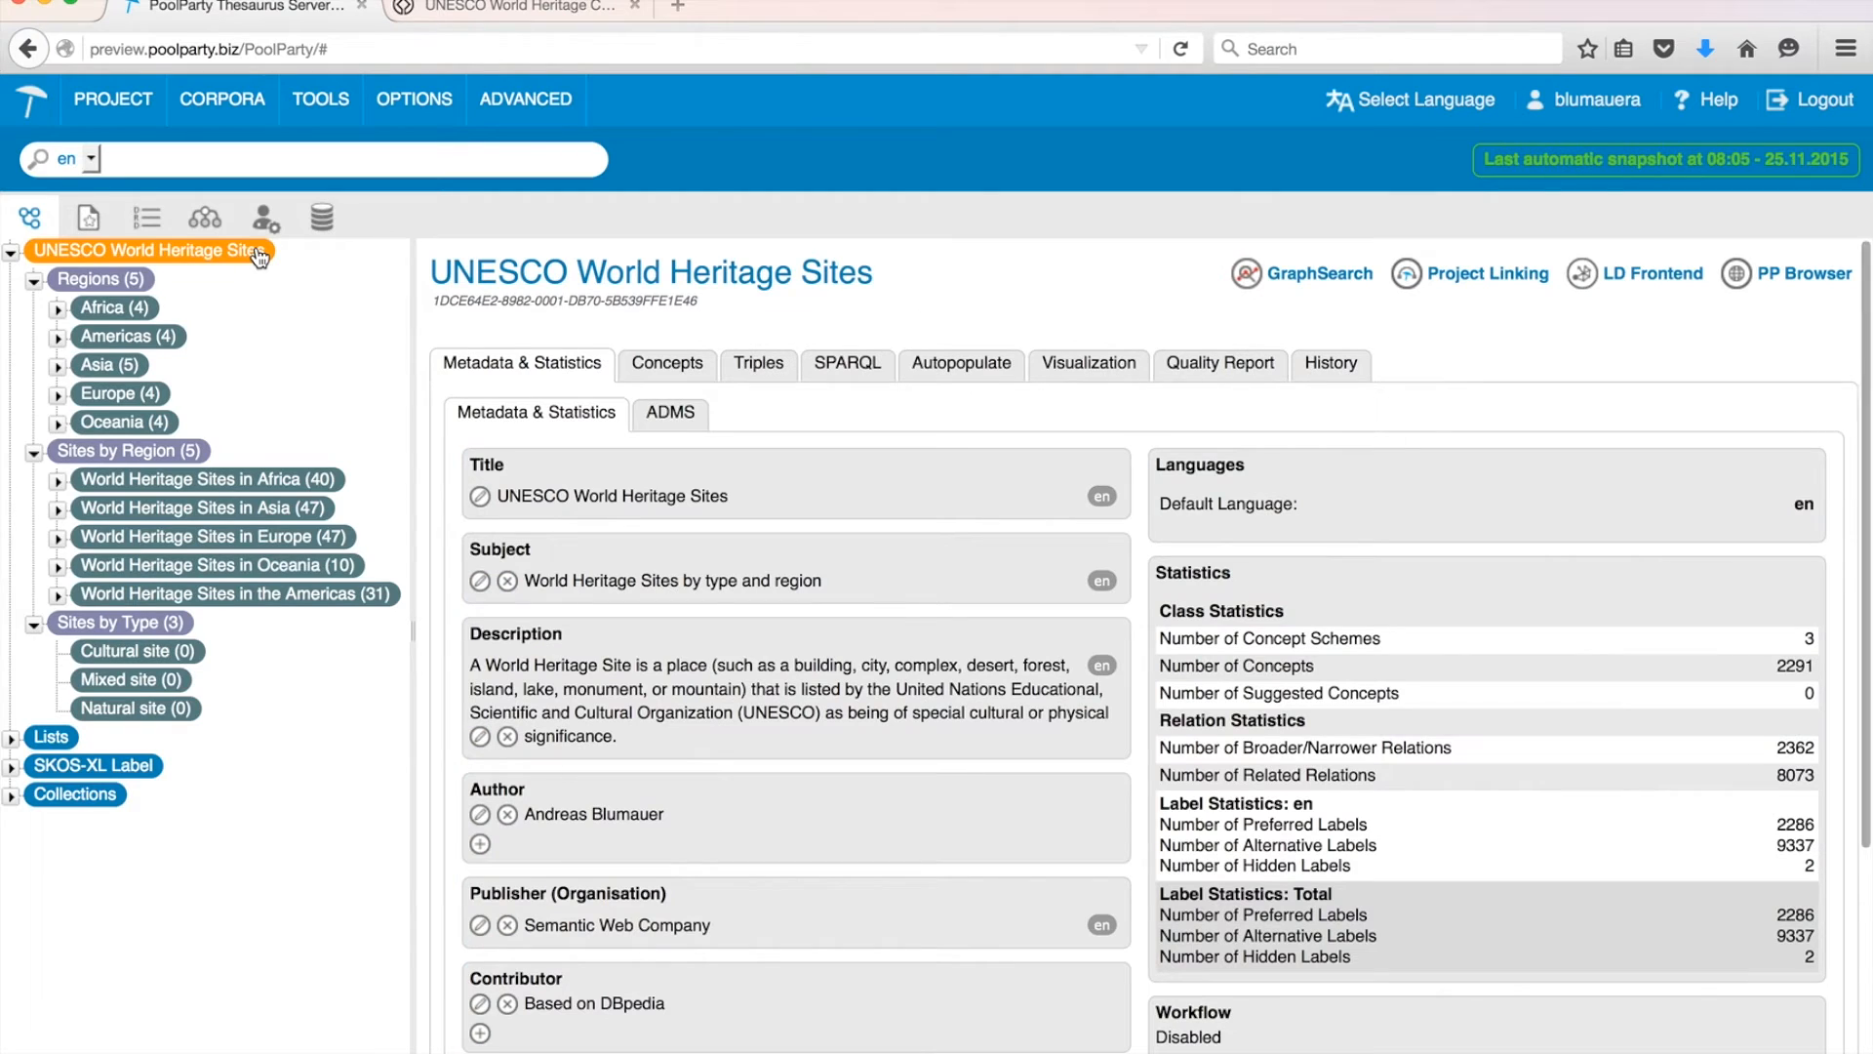
{"action": "left_click", "coordinate": [1322, 275]}
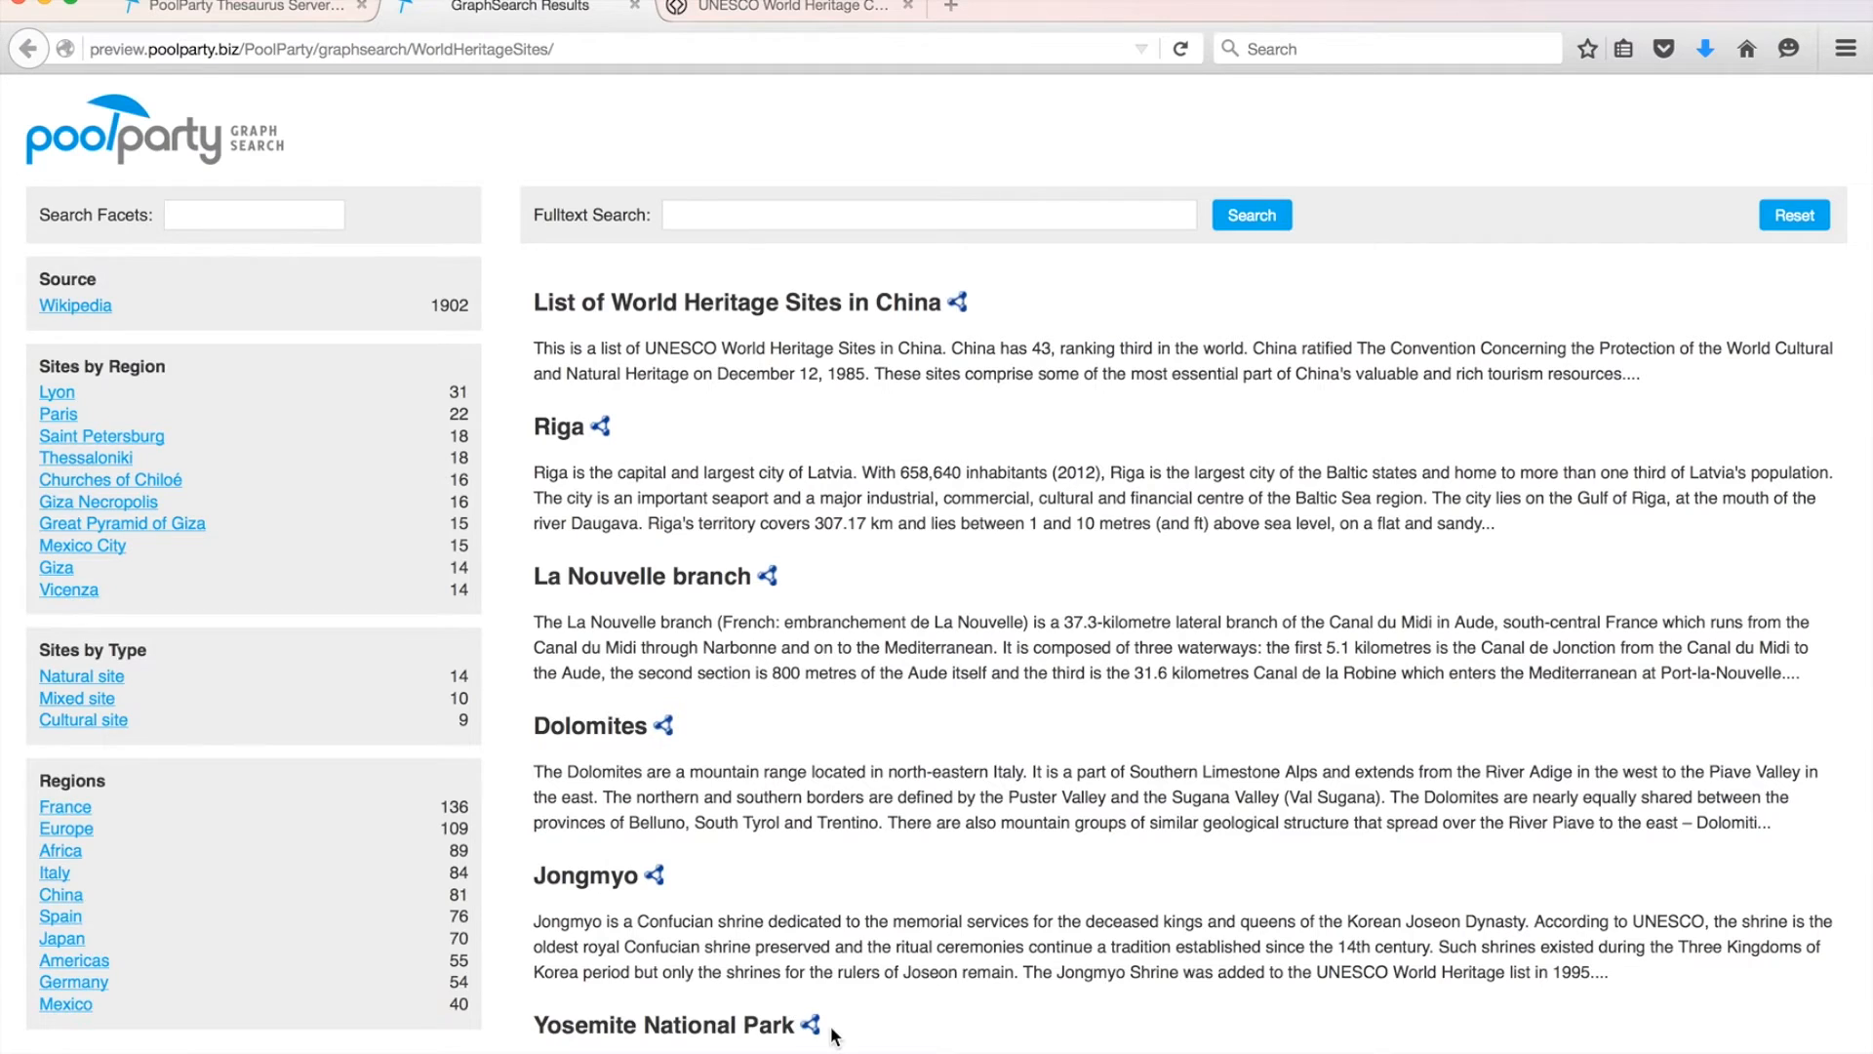
{"action": "scroll", "coordinate": [834, 1034], "scroll_direction": "down", "scroll_amount": 3}
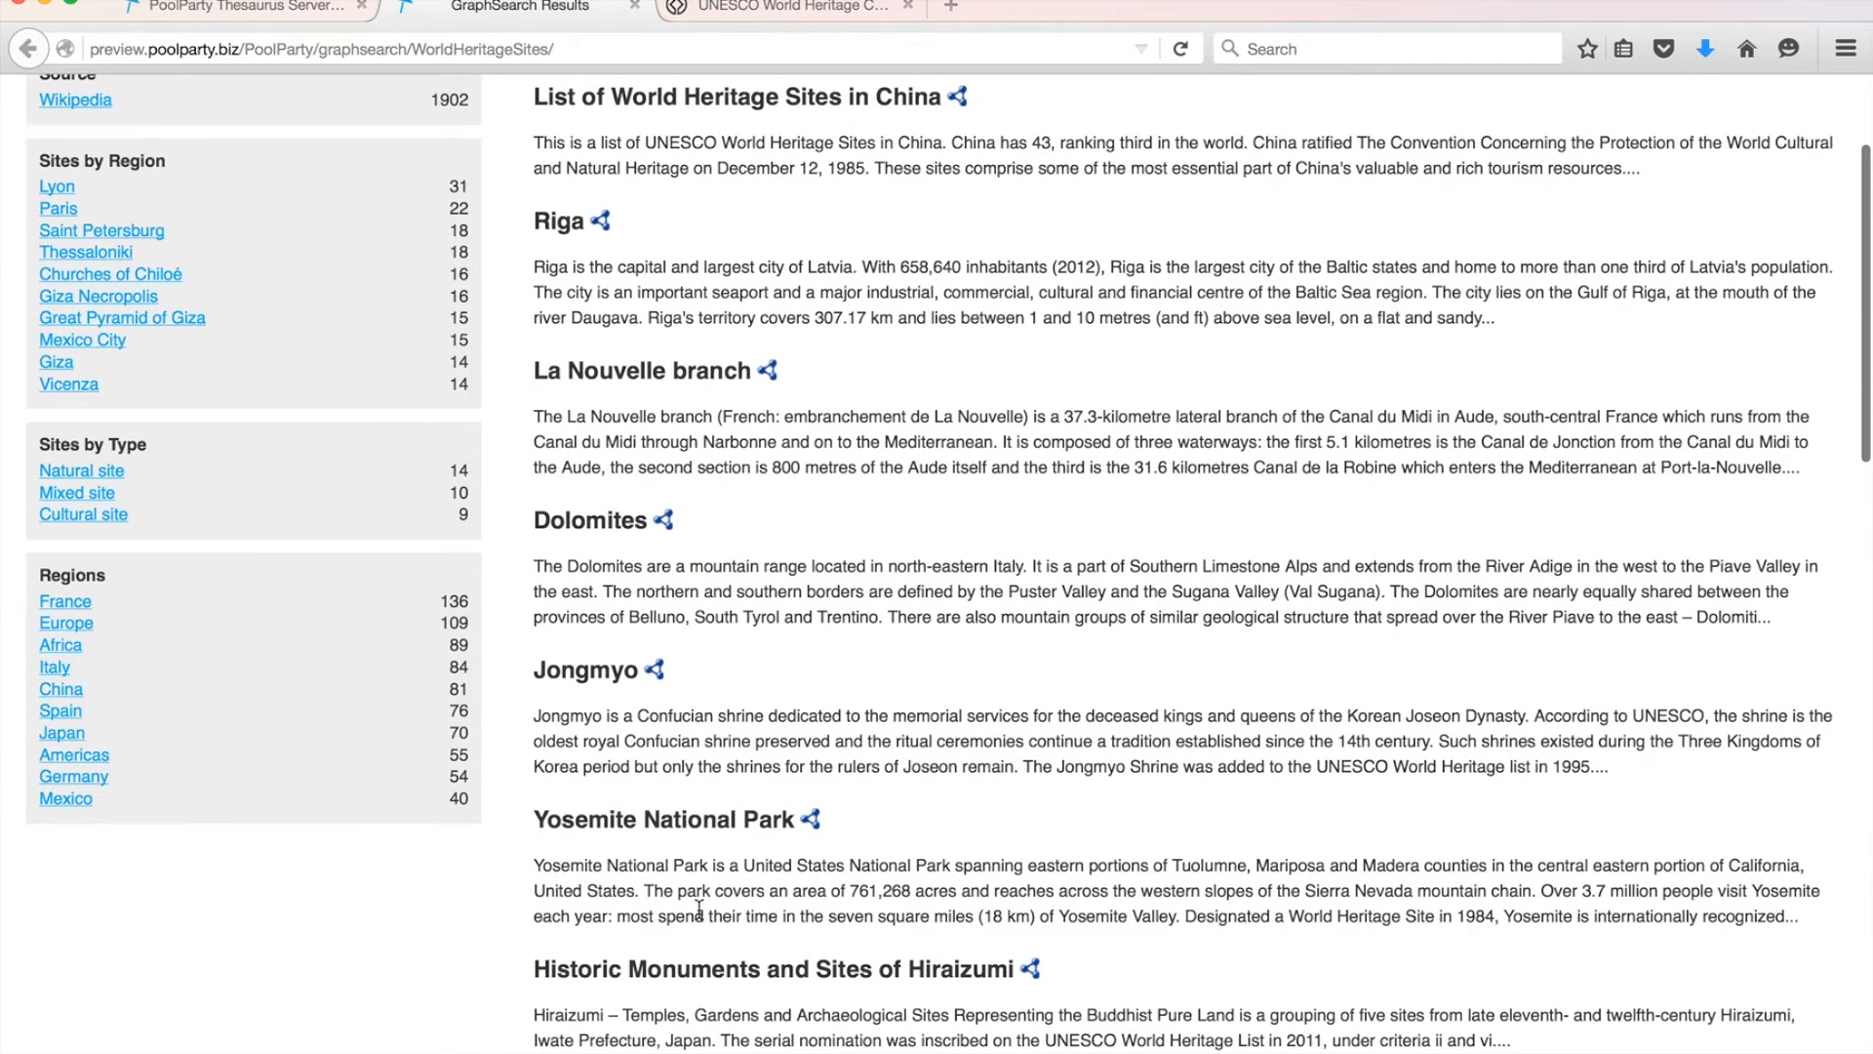
{"action": "left_click", "coordinate": [813, 820]}
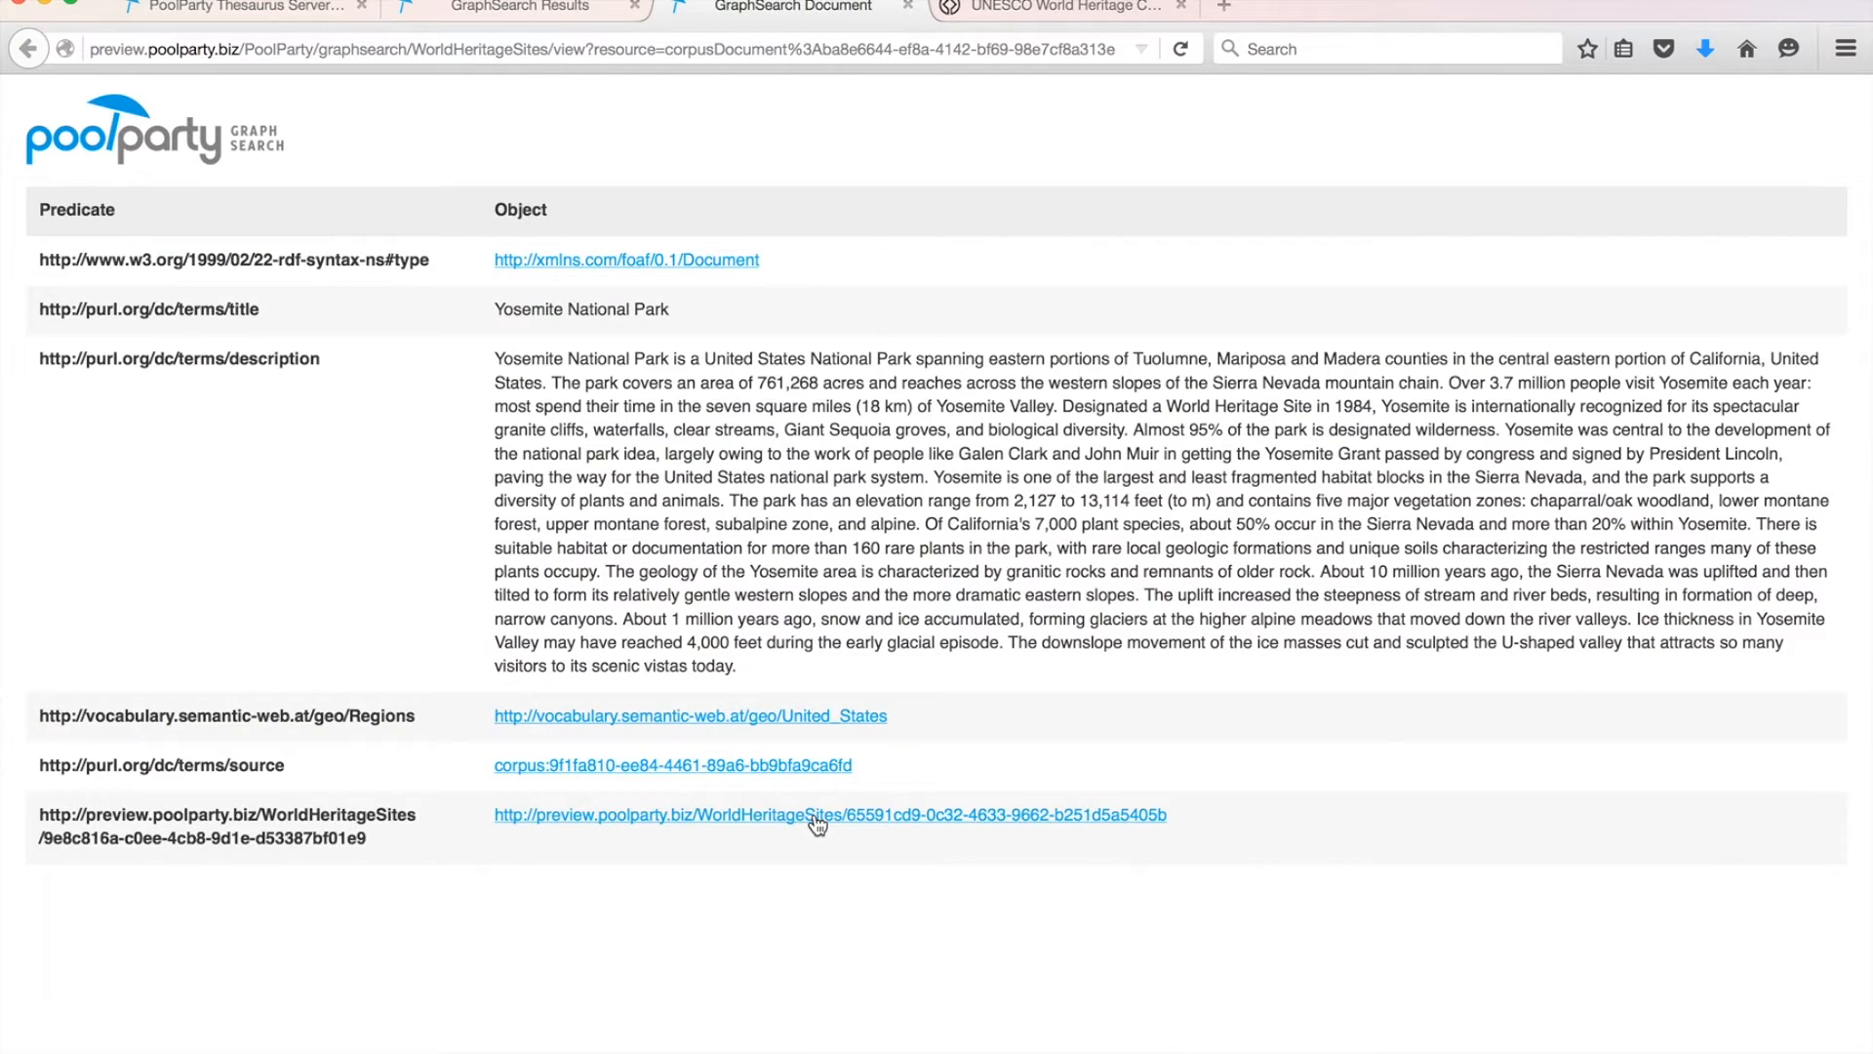
- Highlight the Yosemite National Park description and open the document's linked WorldHeritageSites concept page
{"action": "left_click_drag", "start_coordinate": [498, 355], "coordinate": [741, 659]}
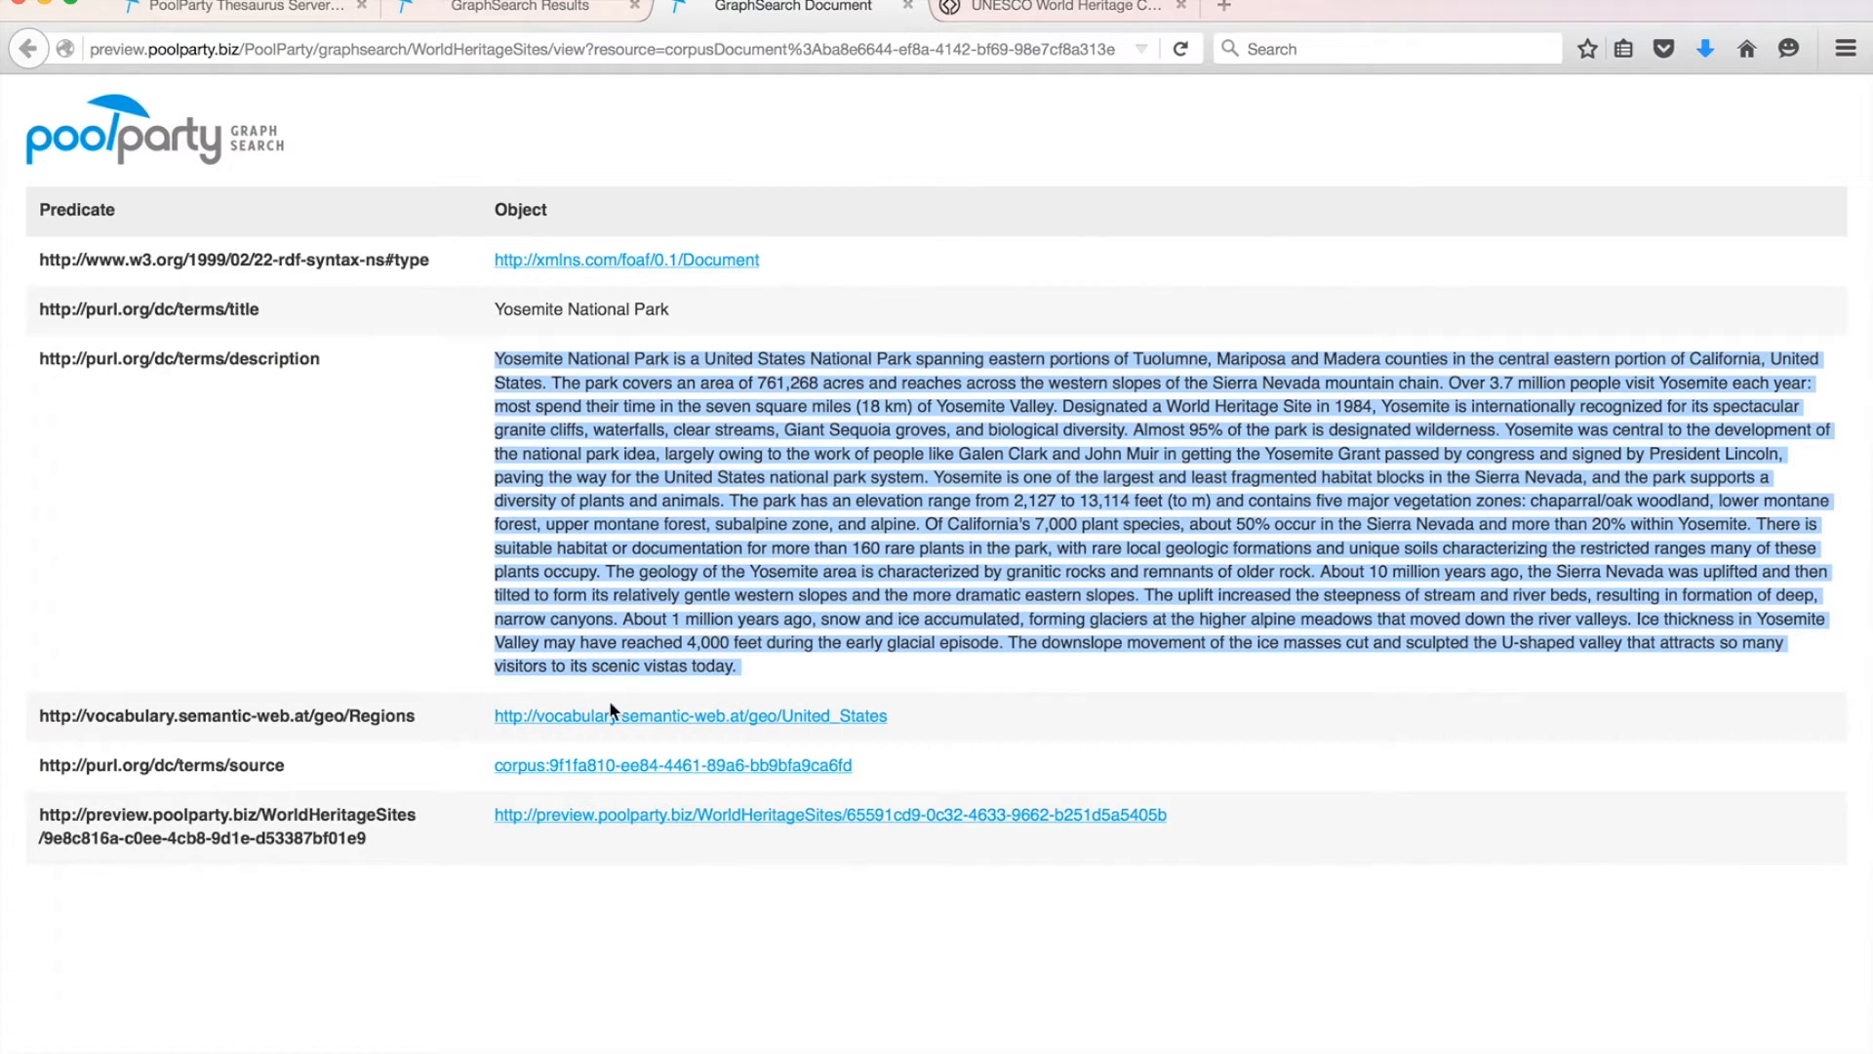
{"action": "left_click", "coordinate": [572, 824]}
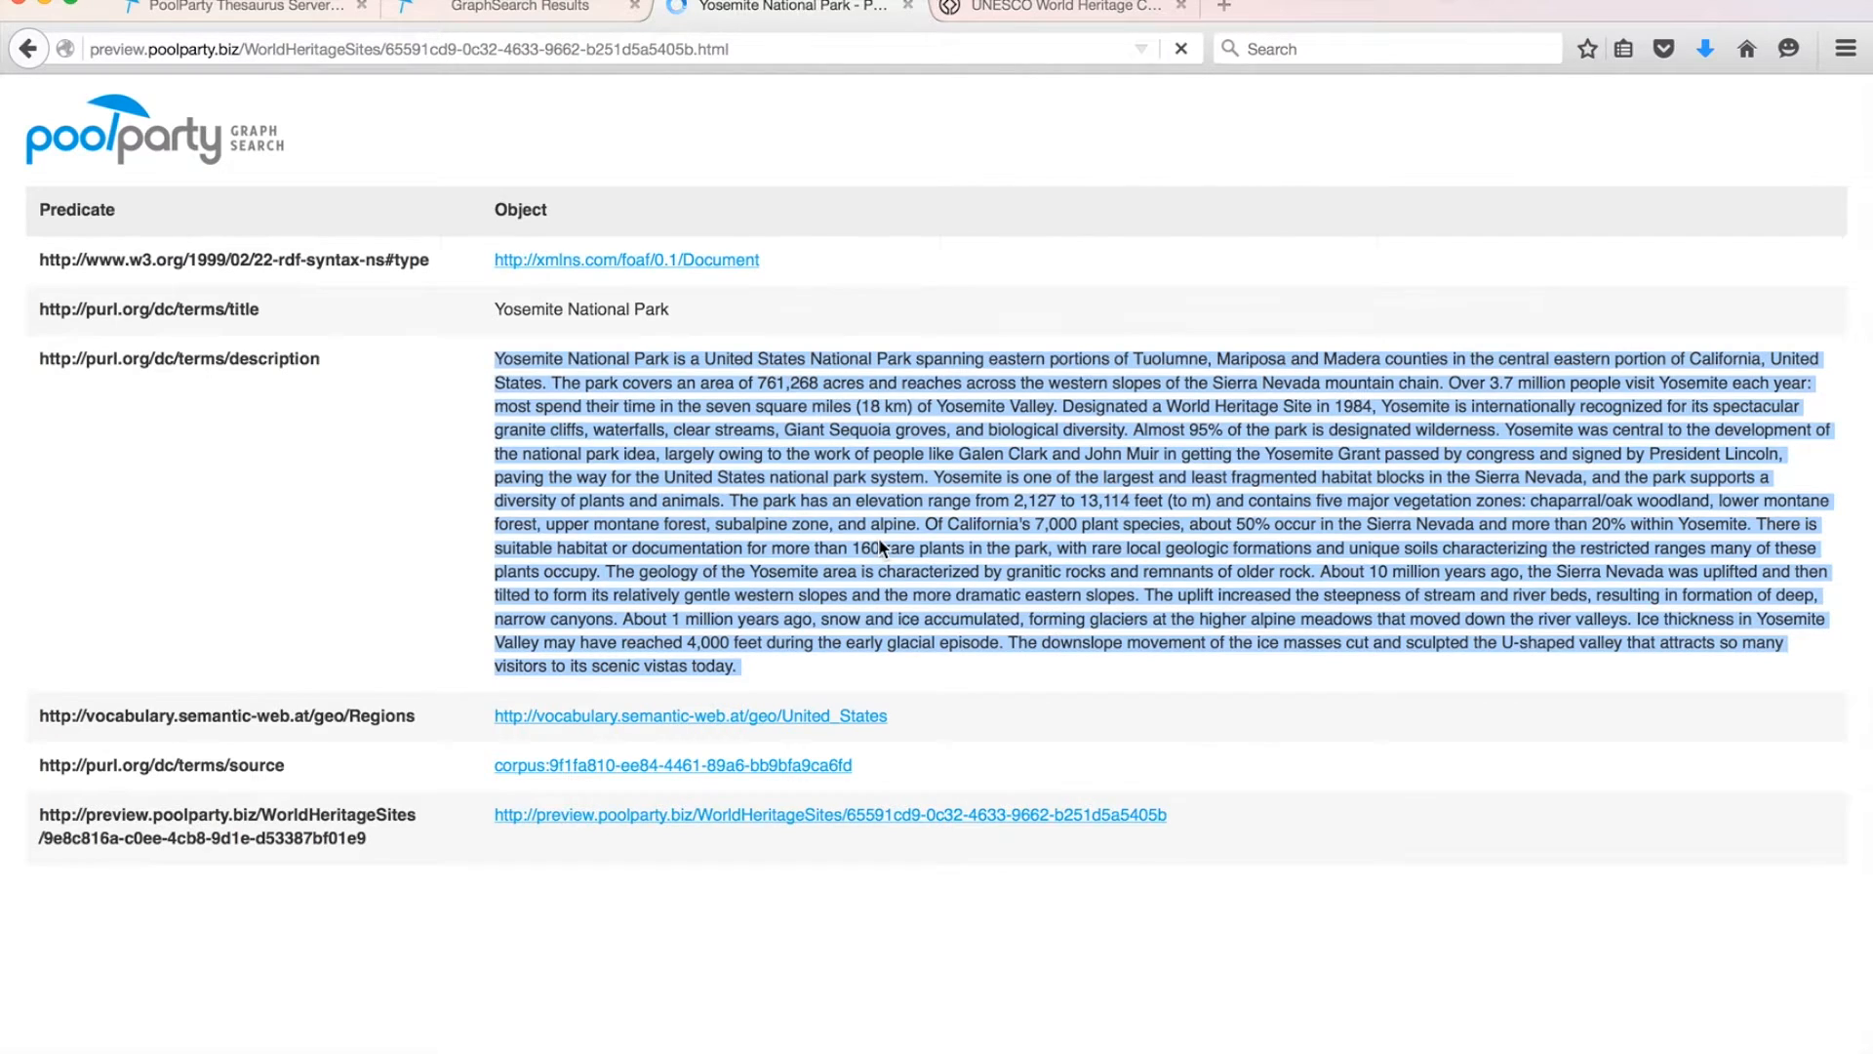
- Examine the Yosemite National Park concept page, including its labels, definition, related concepts and the expanded additional properties such as coordinates and web pages
{"action": "scroll", "coordinate": [881, 547], "scroll_direction": "down", "scroll_amount": 2}
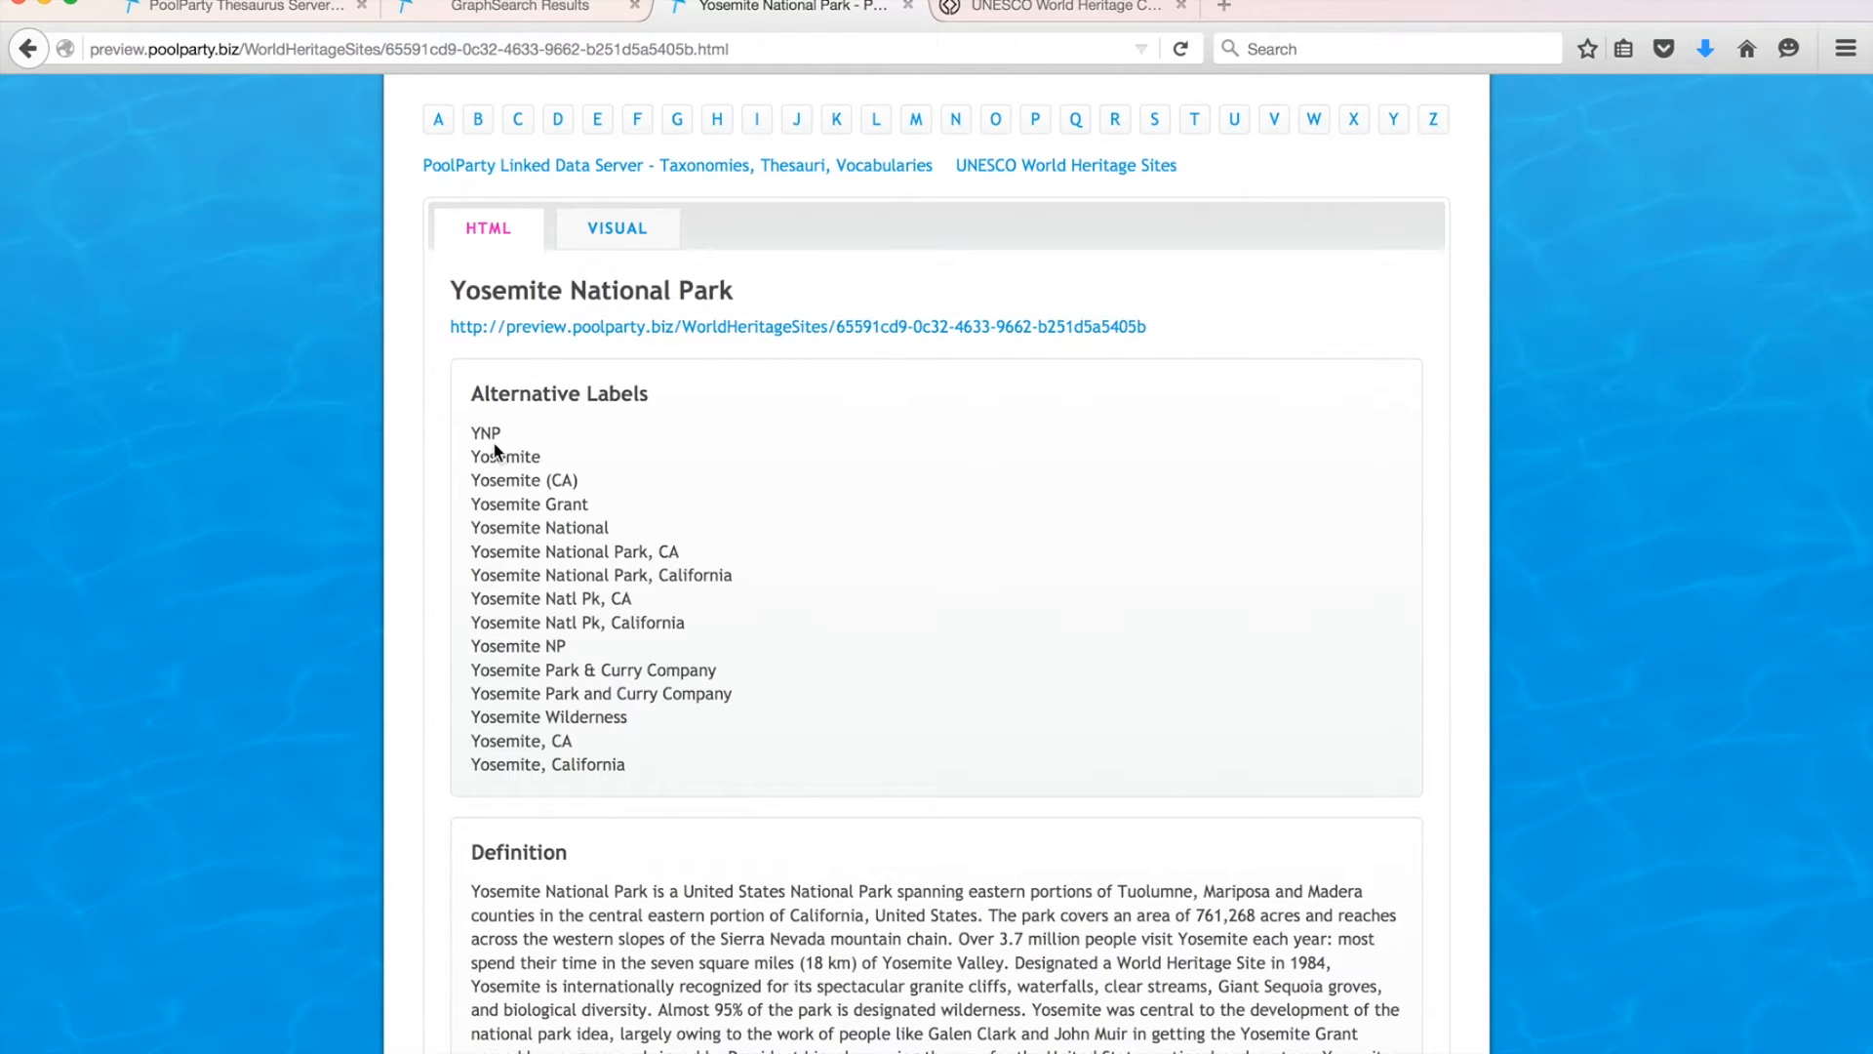
{"action": "scroll", "coordinate": [499, 717], "scroll_direction": "down", "scroll_amount": 5}
{"action": "scroll", "coordinate": [500, 719], "scroll_direction": "down", "scroll_amount": 5}
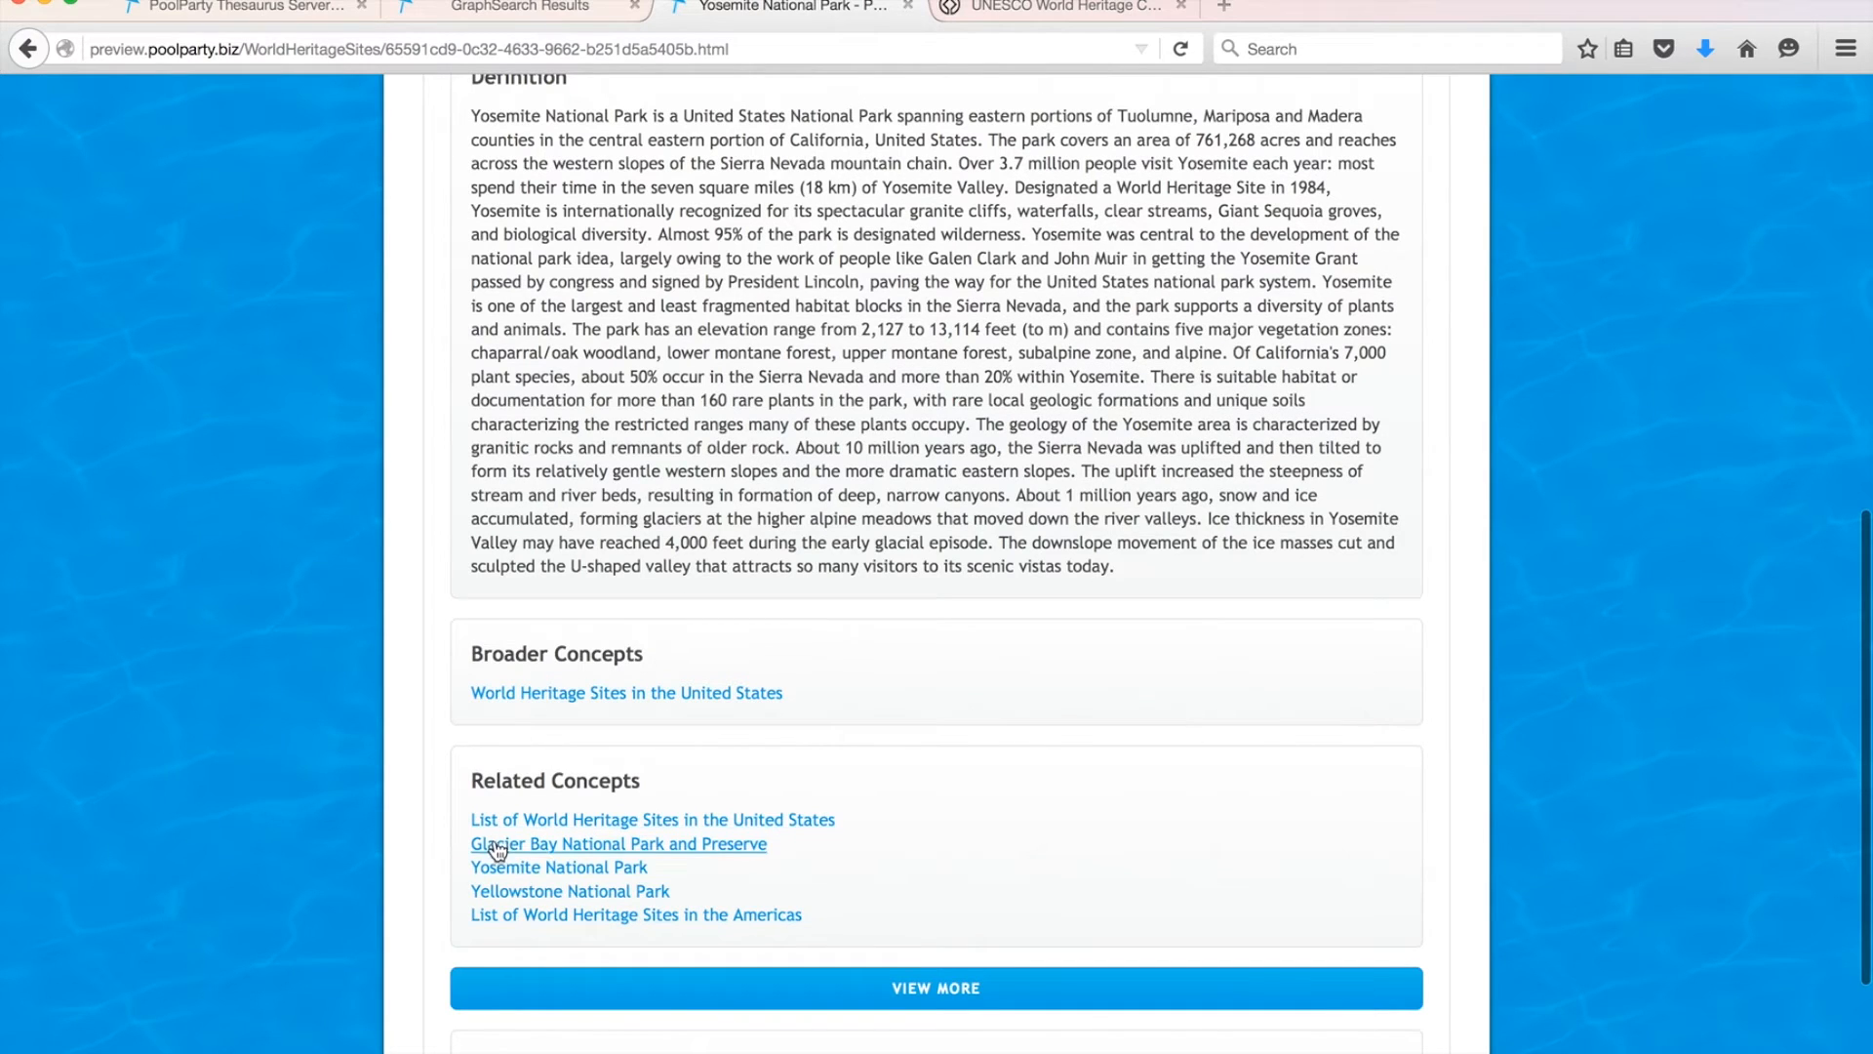
{"action": "left_click", "coordinate": [510, 991]}
{"action": "scroll", "coordinate": [507, 988], "scroll_direction": "down", "scroll_amount": 5}
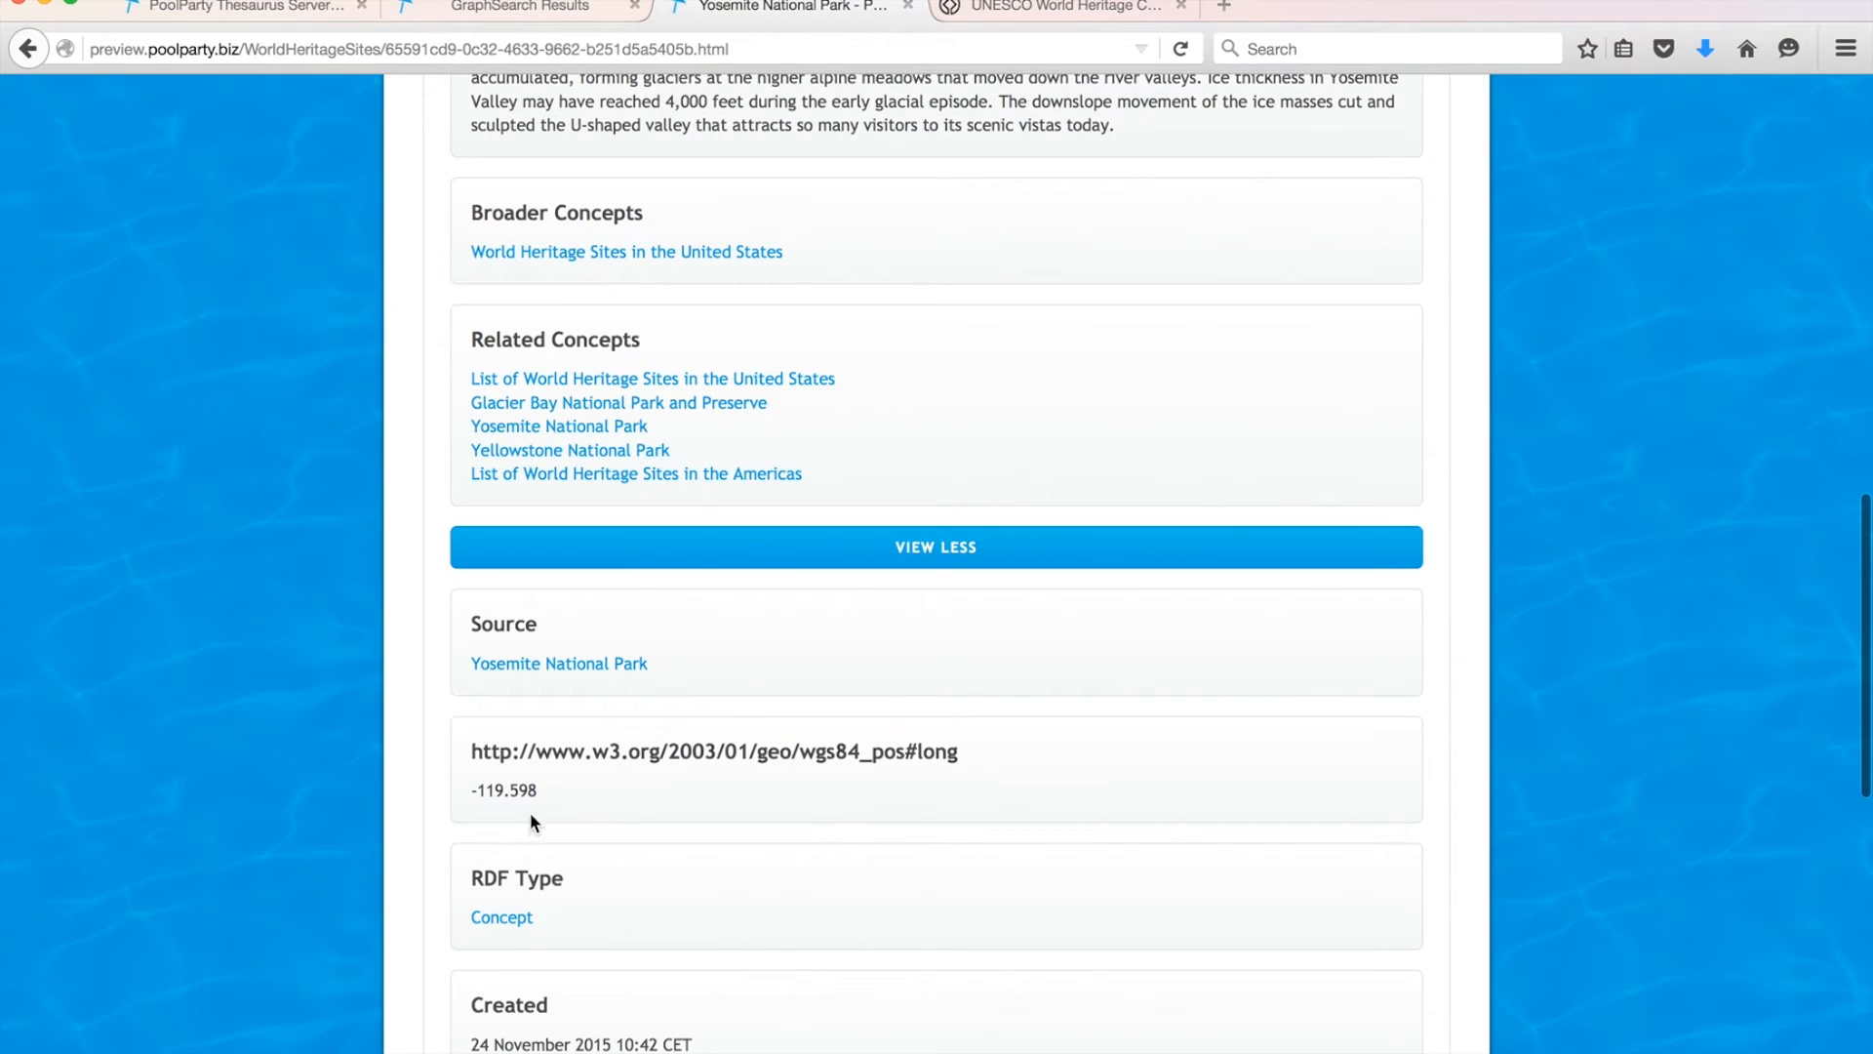
{"action": "scroll", "coordinate": [632, 863], "scroll_direction": "down", "scroll_amount": 2}
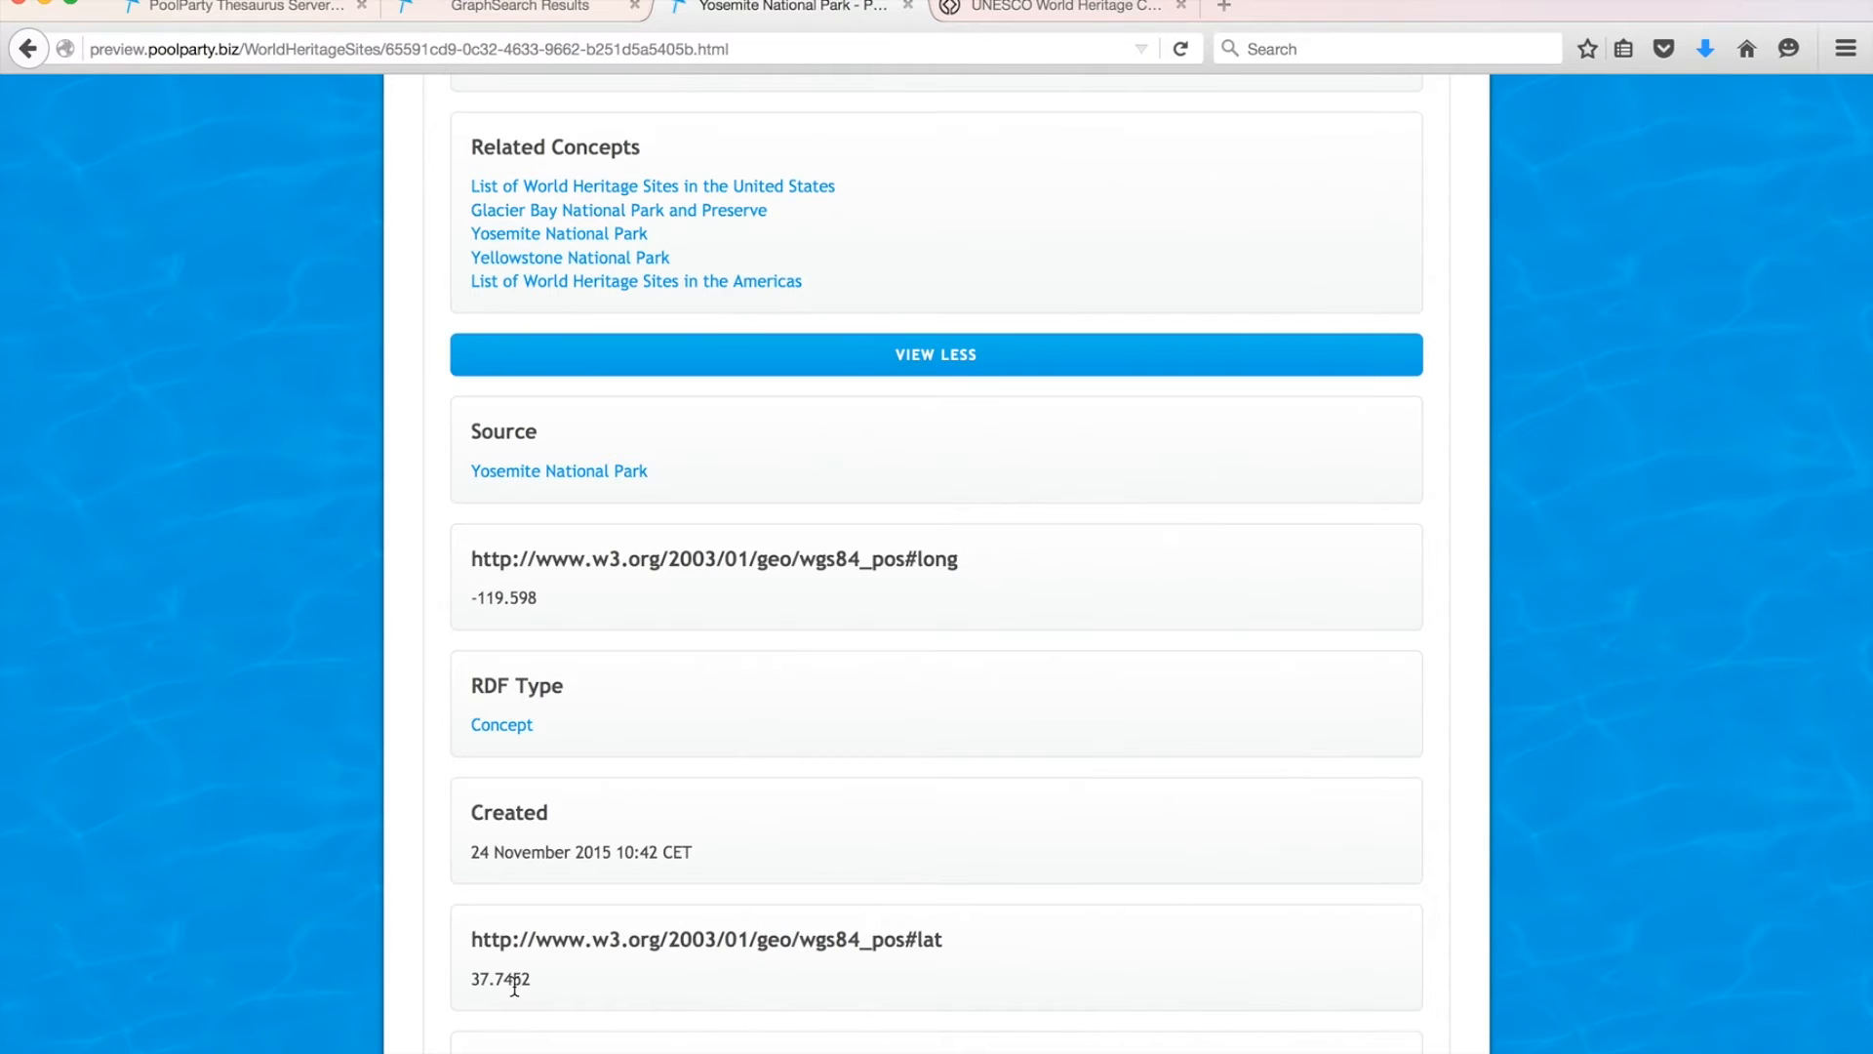
{"action": "scroll", "coordinate": [514, 988], "scroll_direction": "down", "scroll_amount": 4}
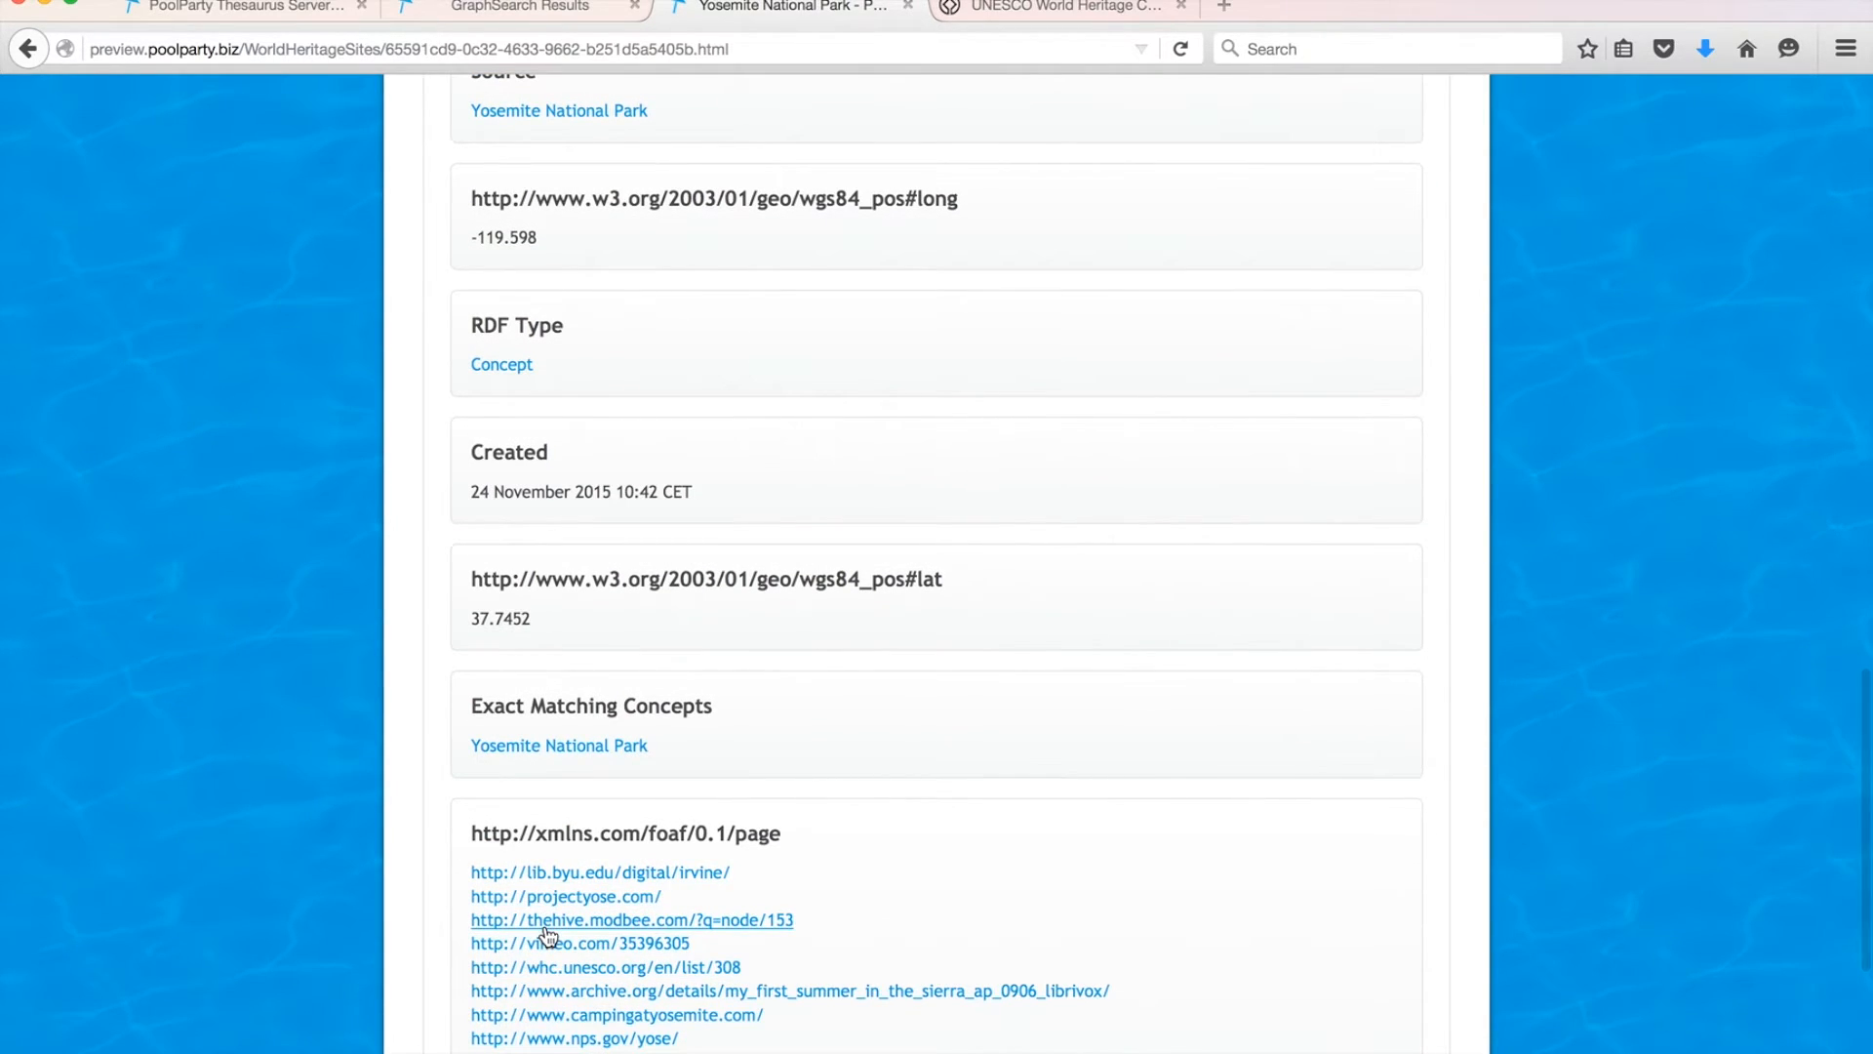
{"action": "scroll", "coordinate": [543, 937], "scroll_direction": "down", "scroll_amount": 1}
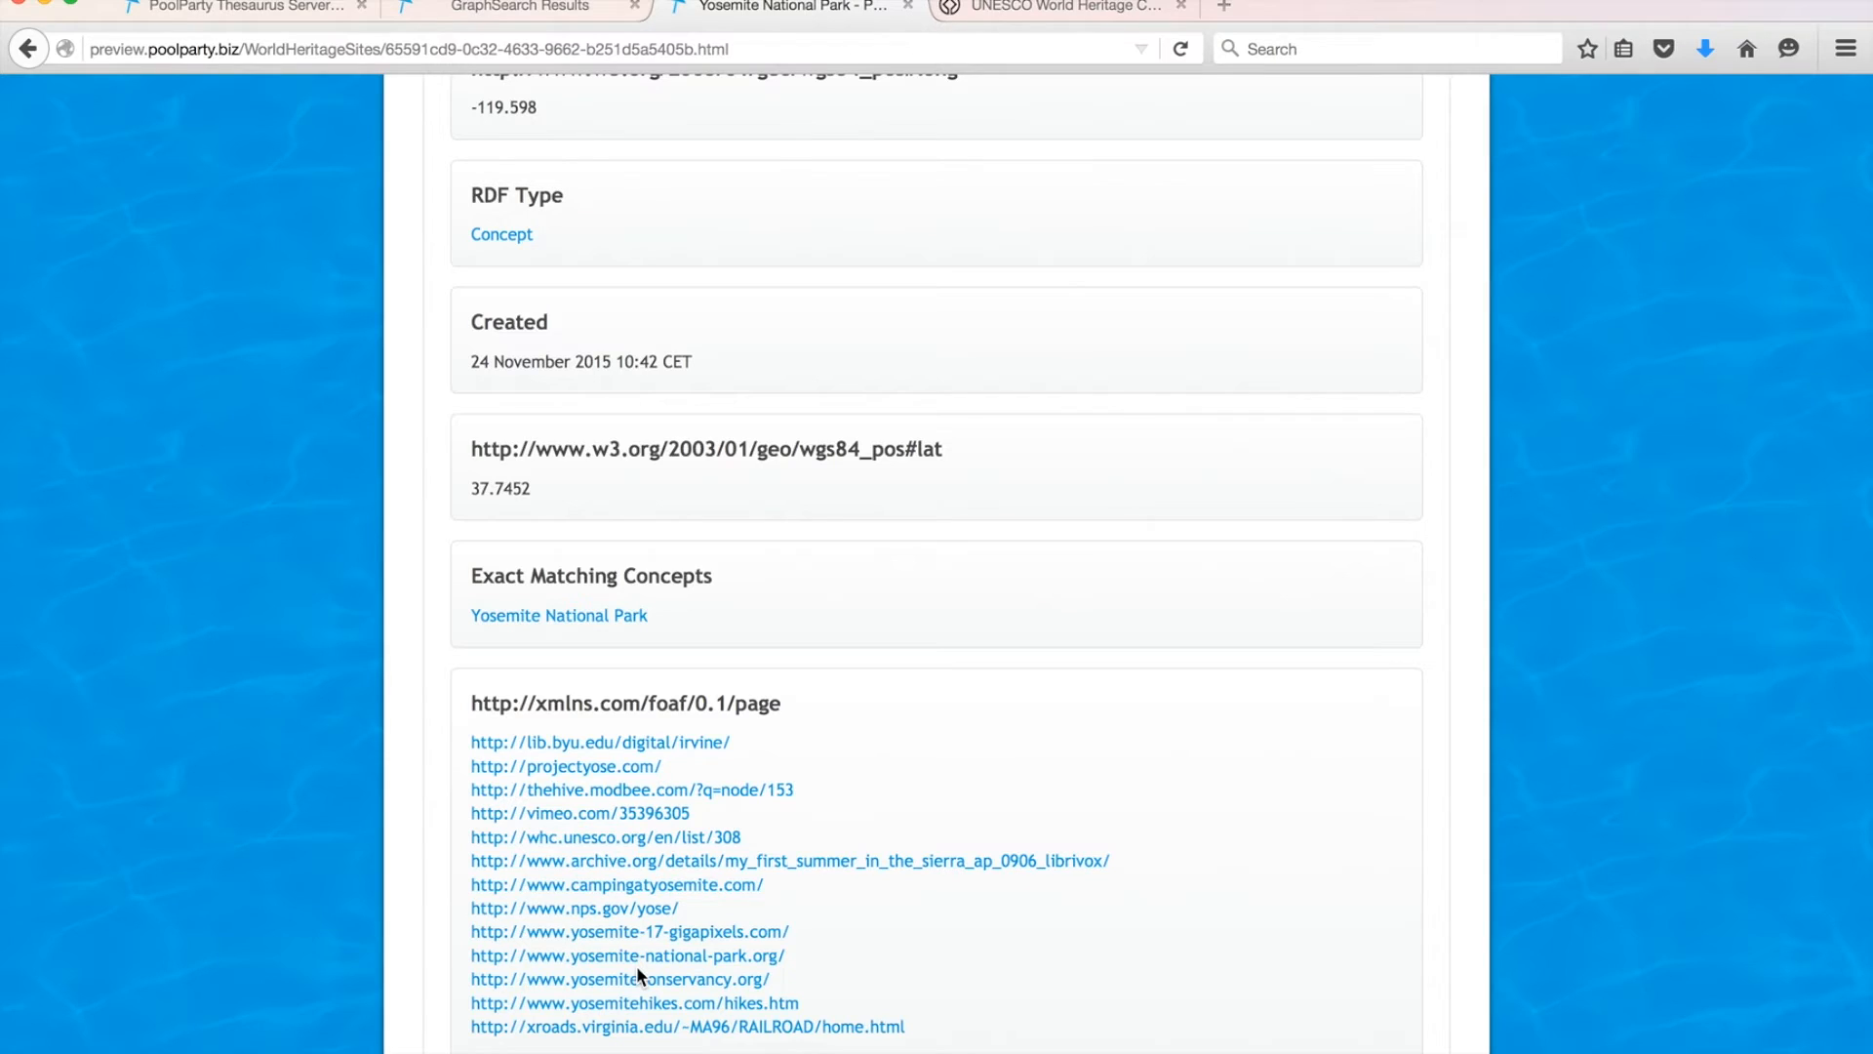
{"action": "scroll", "coordinate": [902, 535], "scroll_direction": "up", "scroll_amount": 15}
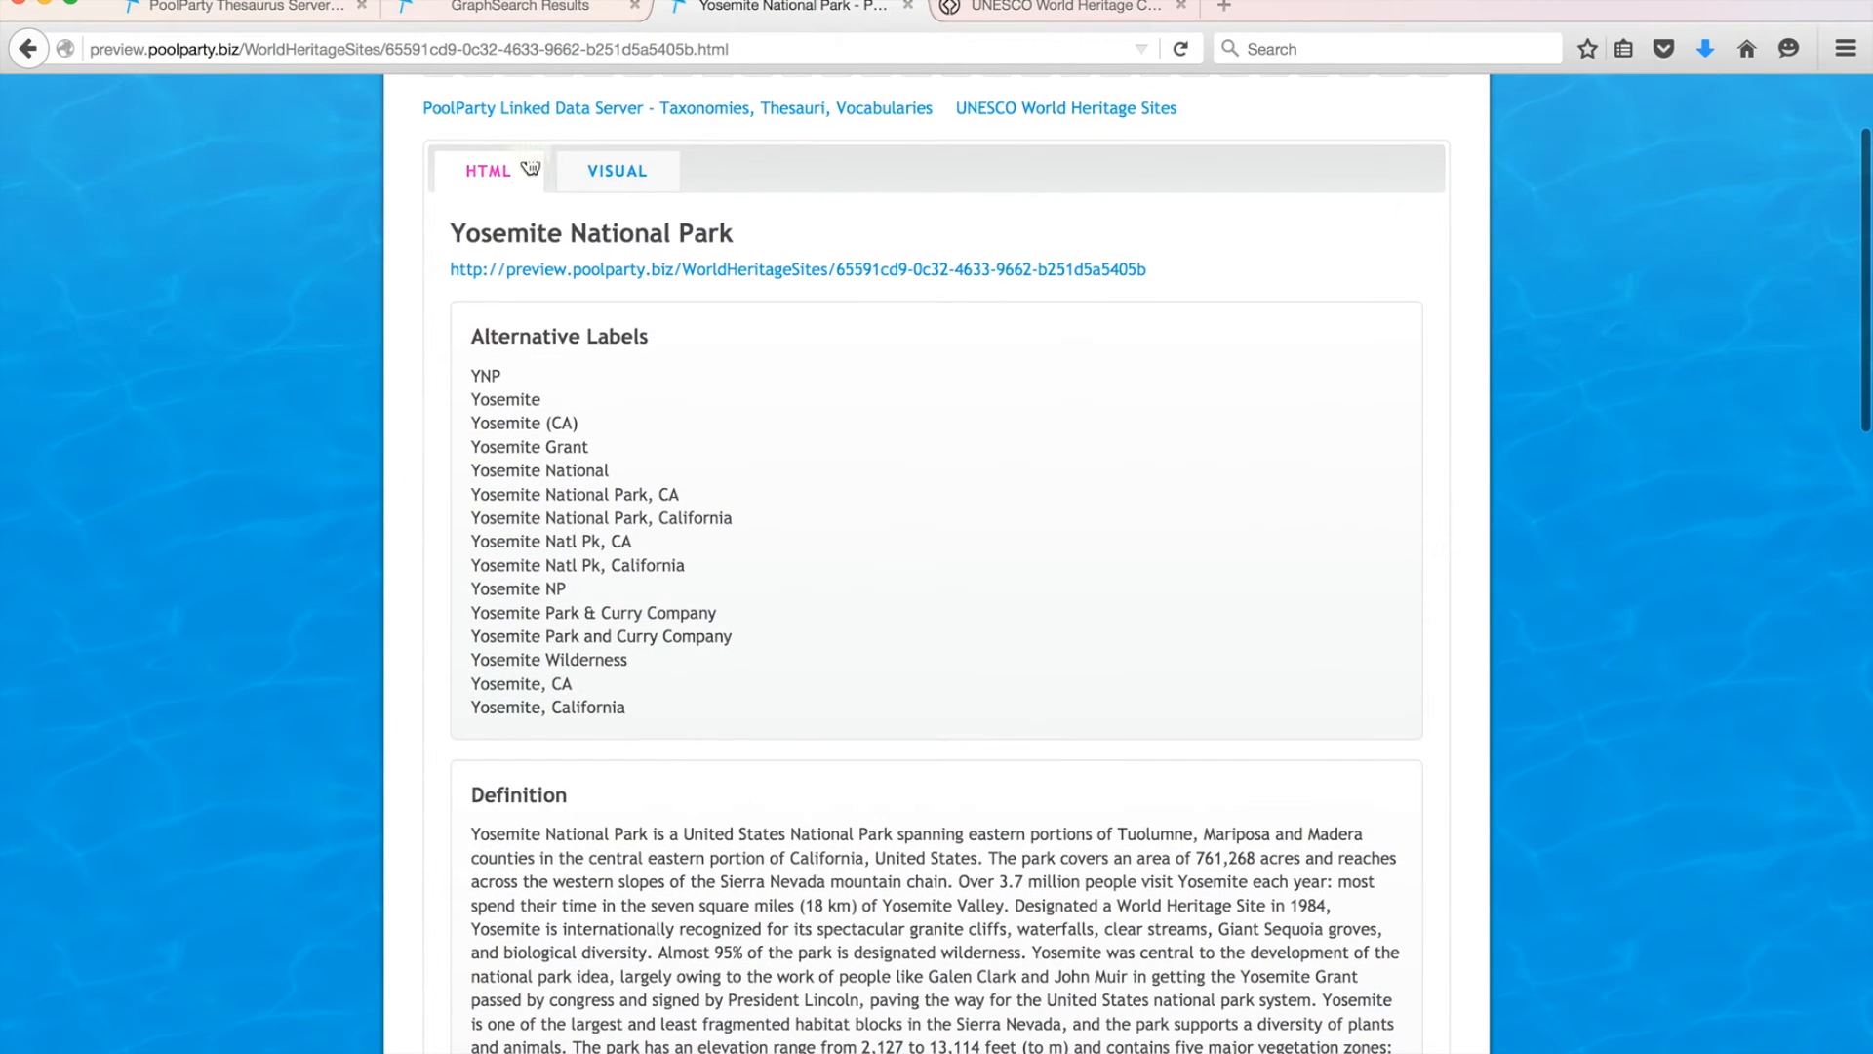
- Return to the GraphSearch results and examine the Source, Sites by Region, Sites by Type and Regions facets
{"action": "left_click", "coordinate": [471, 7]}
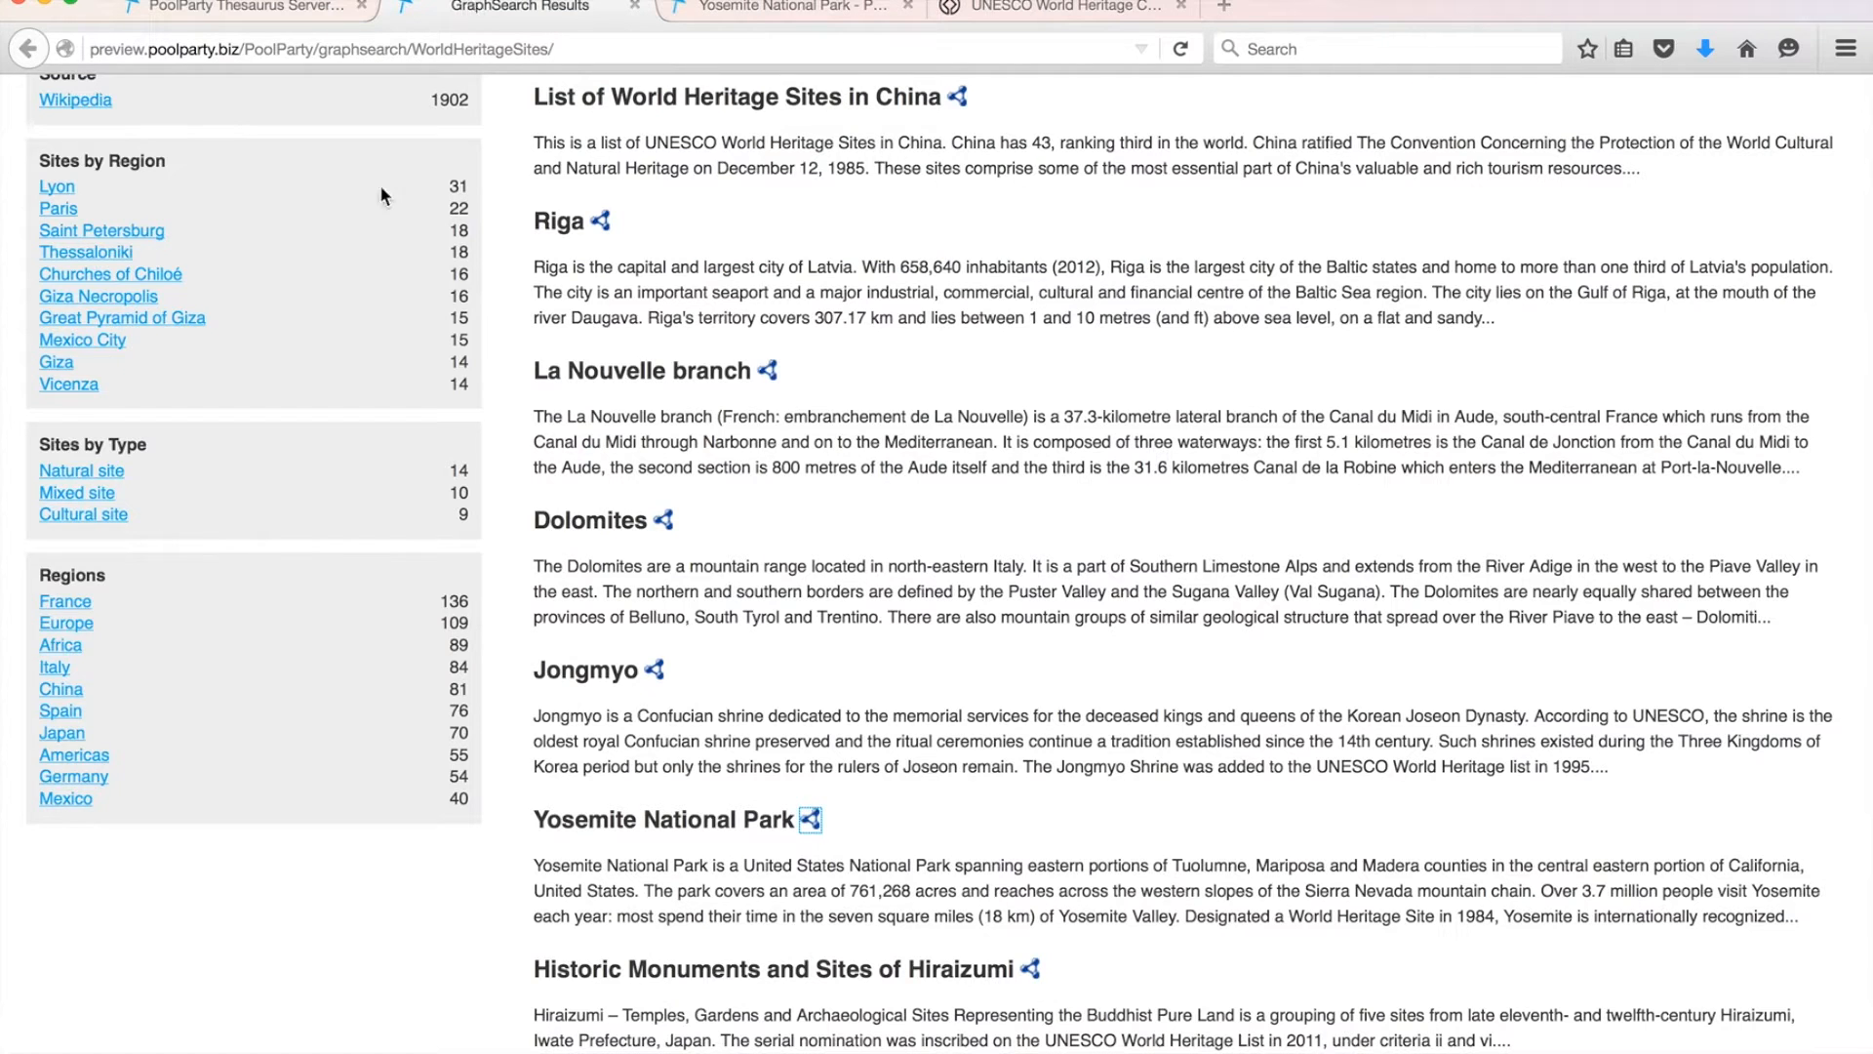
{"action": "scroll", "coordinate": [277, 590], "scroll_direction": "up", "scroll_amount": 3}
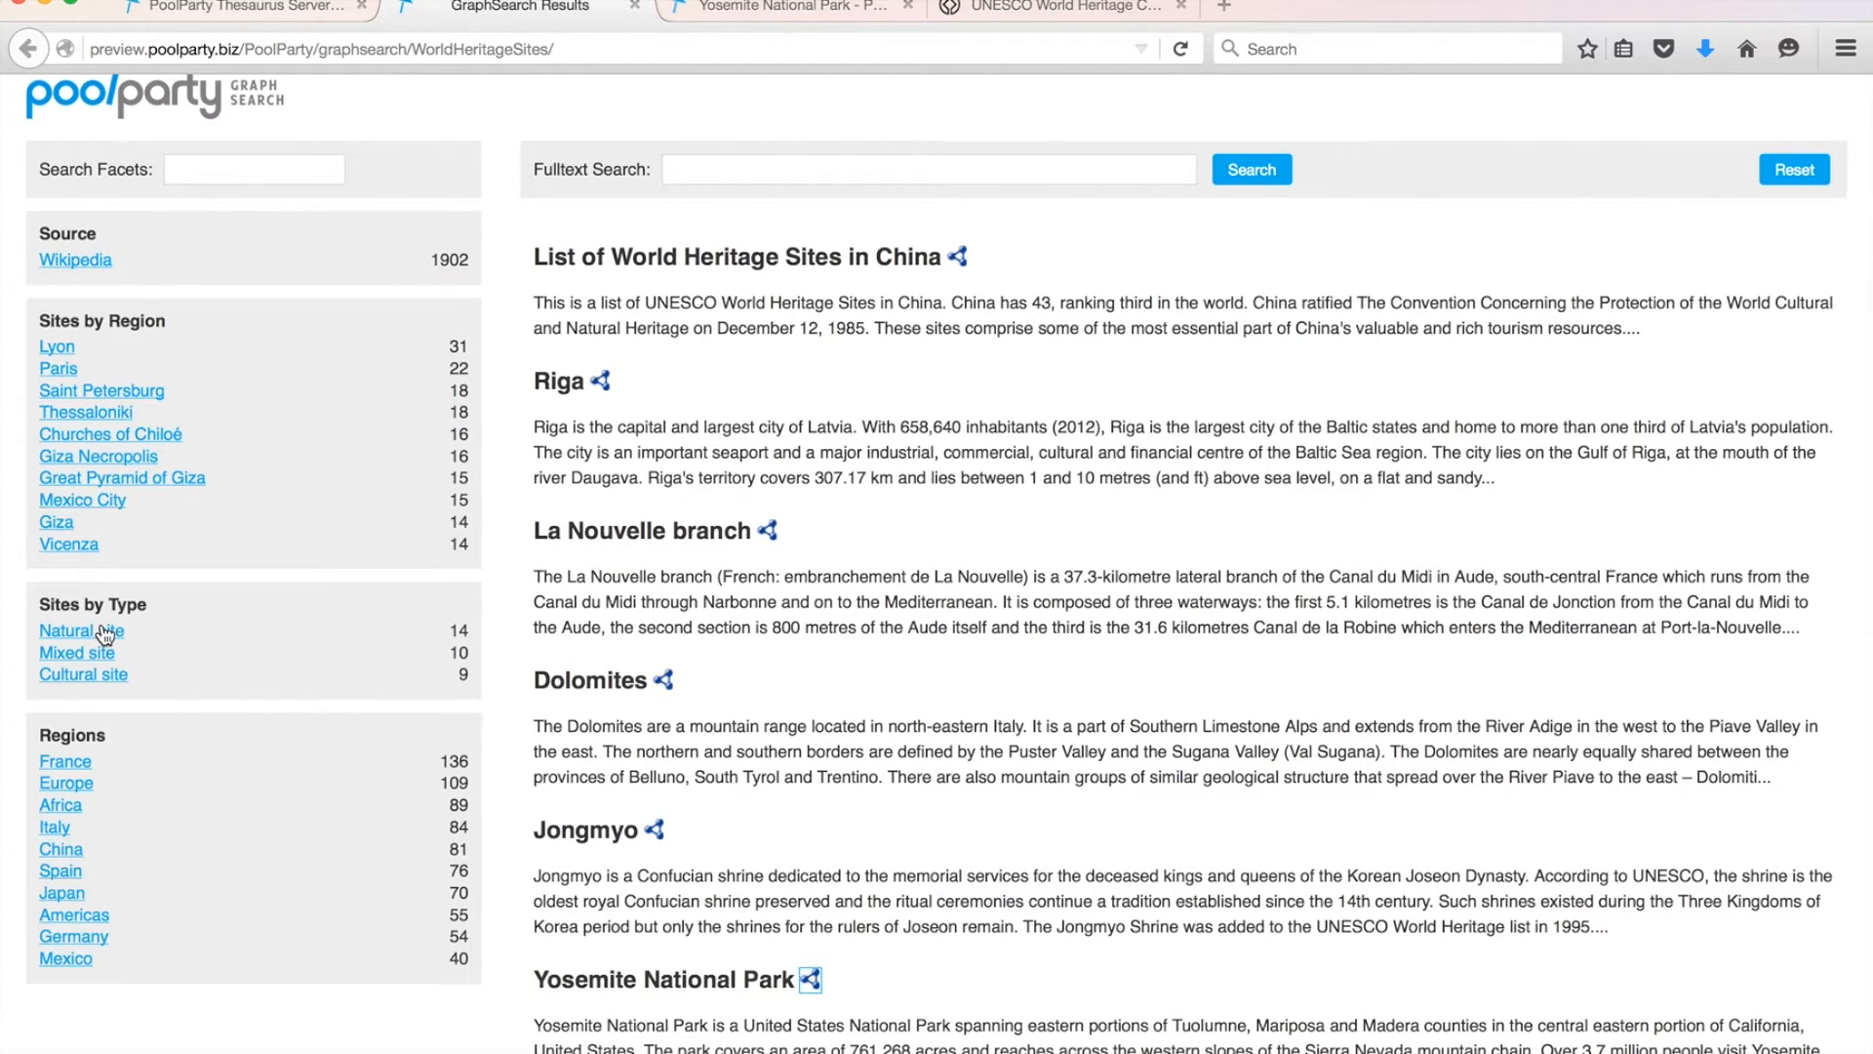
- Open the Wikipedia corpus statistics in the thesaurus server and highlight its stored documents, suggested term occurrences, extracted terms and concepts figures
{"action": "left_click", "coordinate": [274, 13]}
{"action": "left_click", "coordinate": [88, 219]}
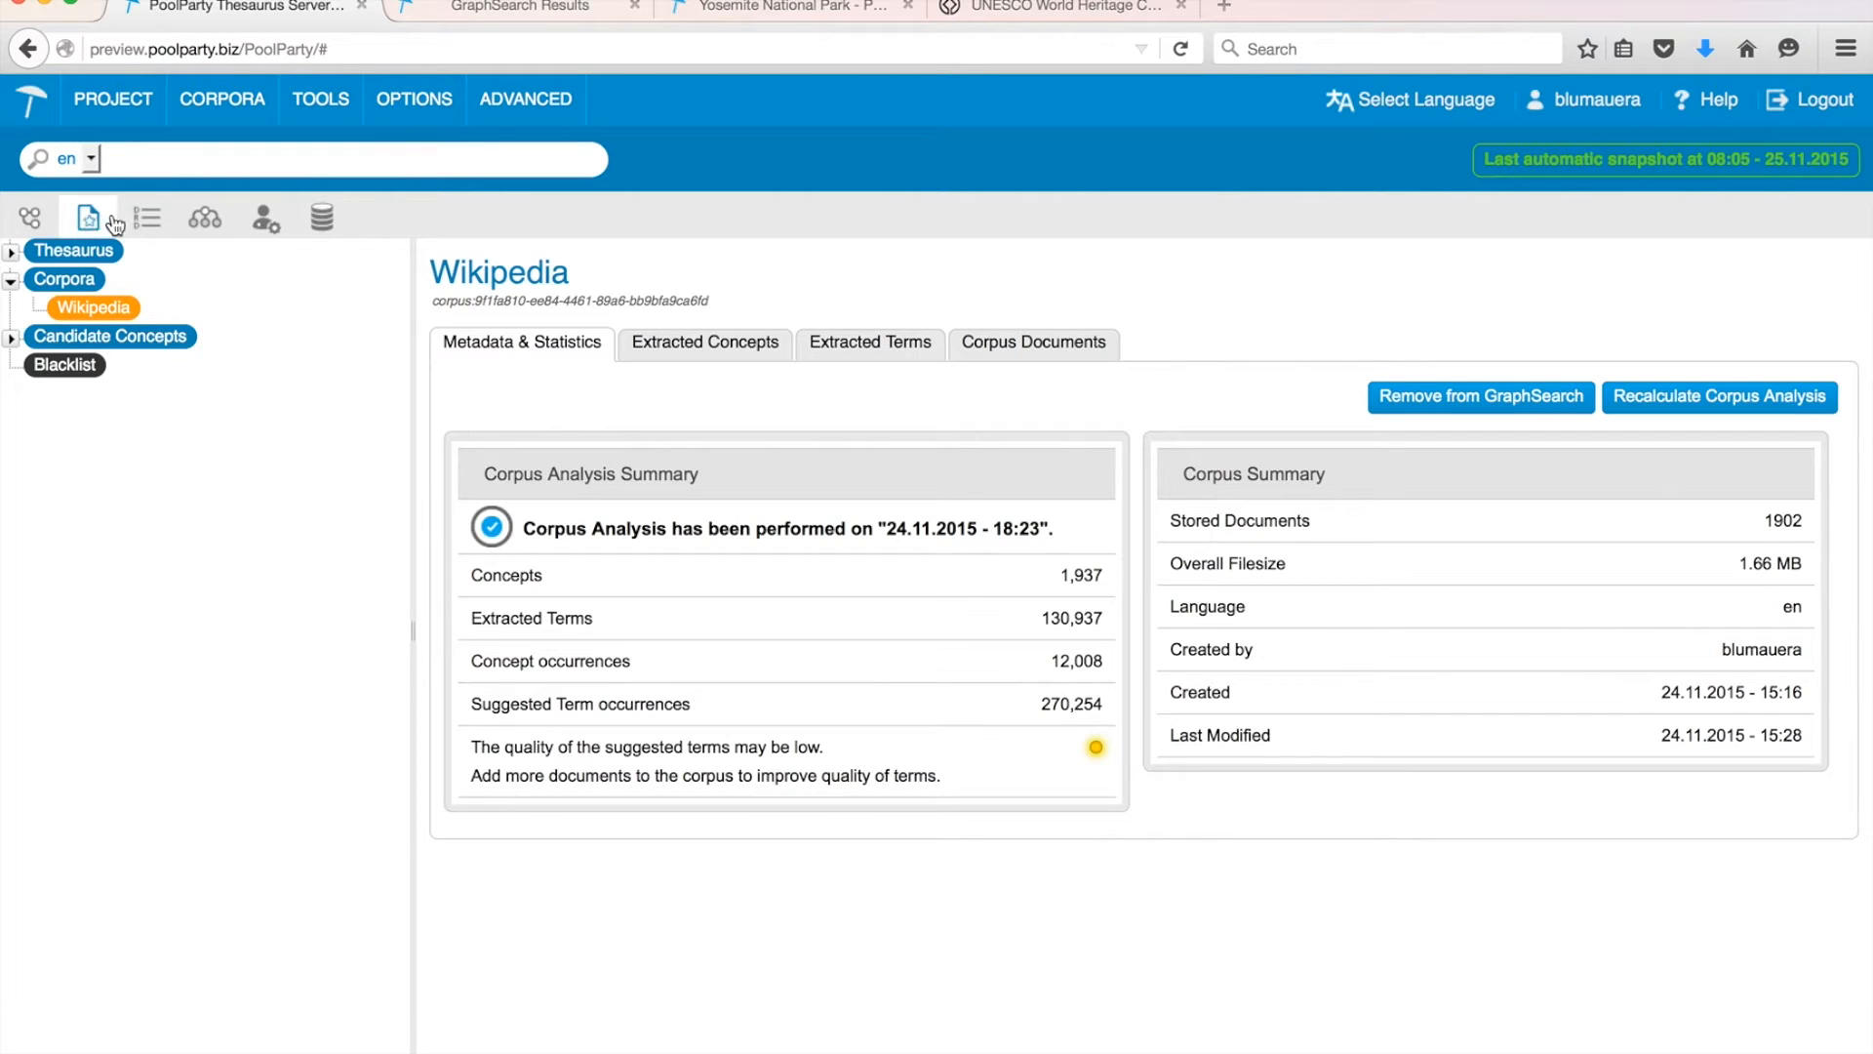
{"action": "double_click", "coordinate": [1791, 515]}
{"action": "left_click", "coordinate": [1044, 704]}
{"action": "left_click_drag", "start_coordinate": [1044, 703], "coordinate": [1102, 704]}
{"action": "left_click_drag", "start_coordinate": [1047, 618], "coordinate": [1105, 619]}
{"action": "left_click_drag", "start_coordinate": [1060, 575], "coordinate": [1102, 574]}
- Browse the Wikipedia corpus's extracted concepts, first those found in the corpus and then only those not found in it
{"action": "left_click", "coordinate": [694, 344]}
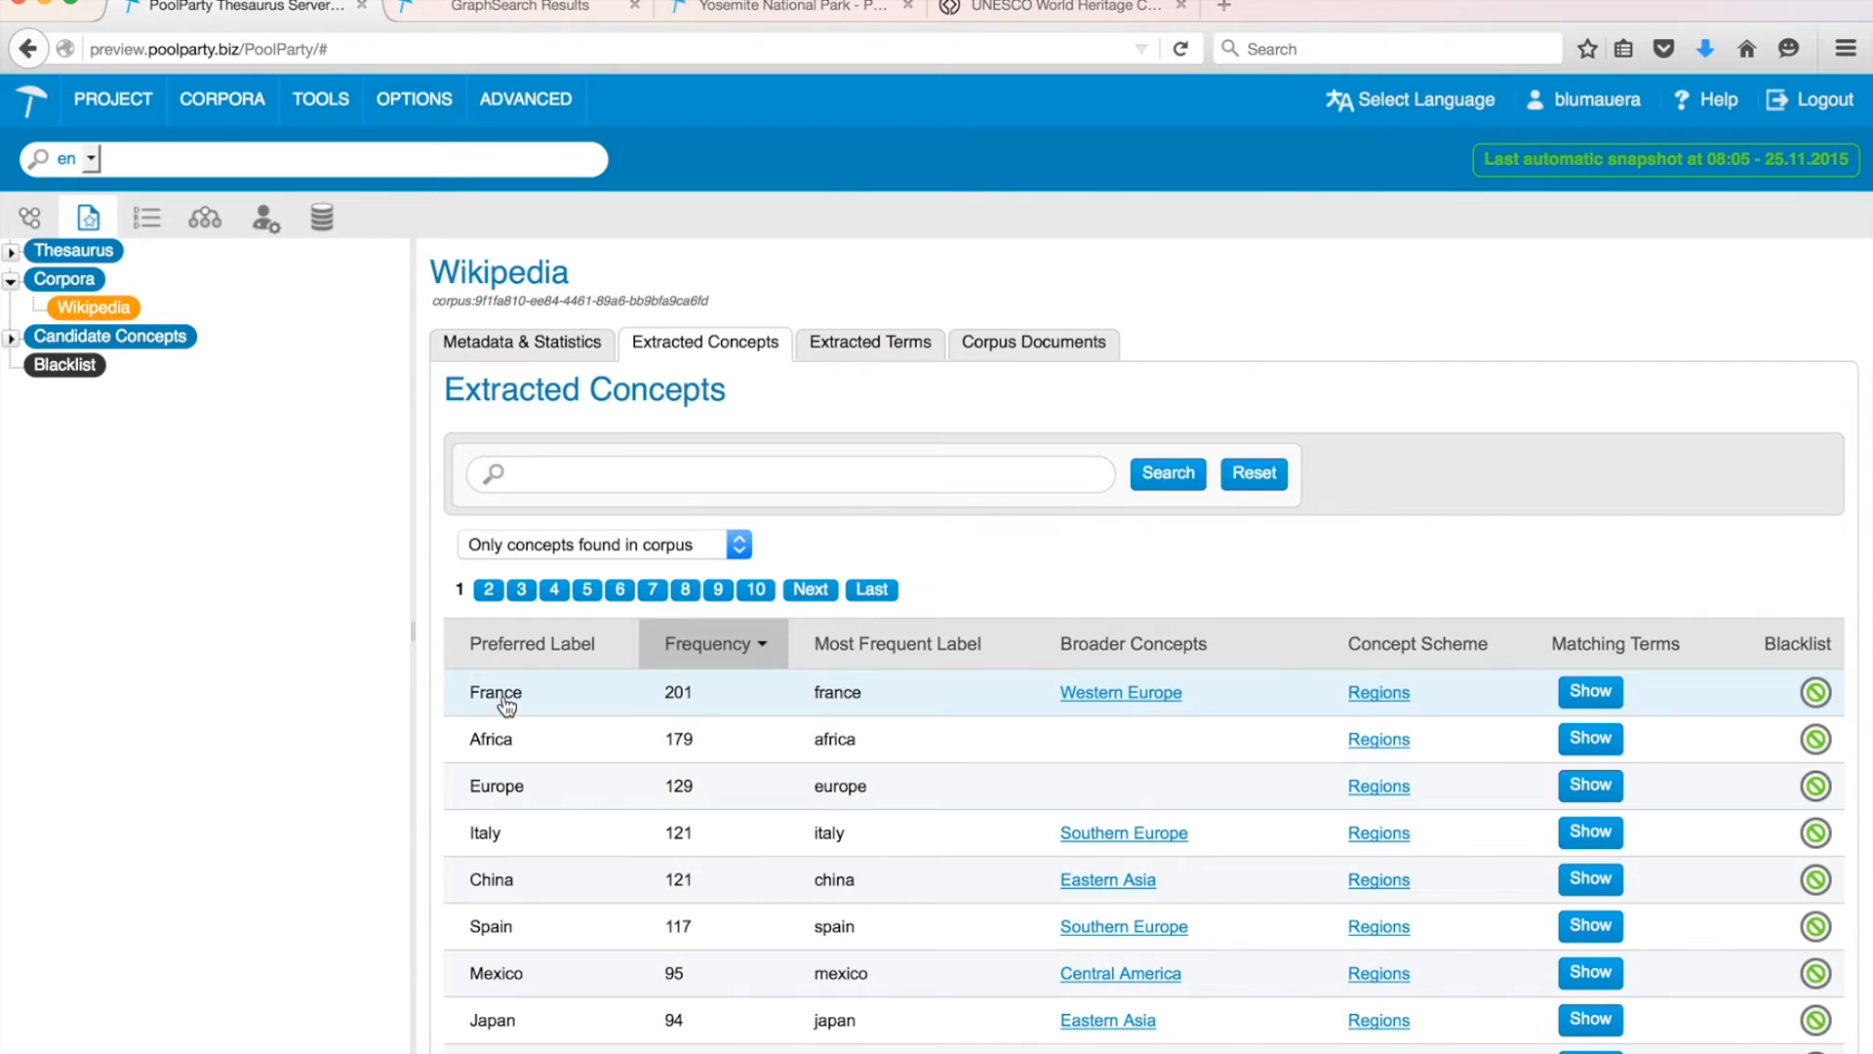
{"action": "scroll", "coordinate": [505, 702], "scroll_direction": "down", "scroll_amount": 4}
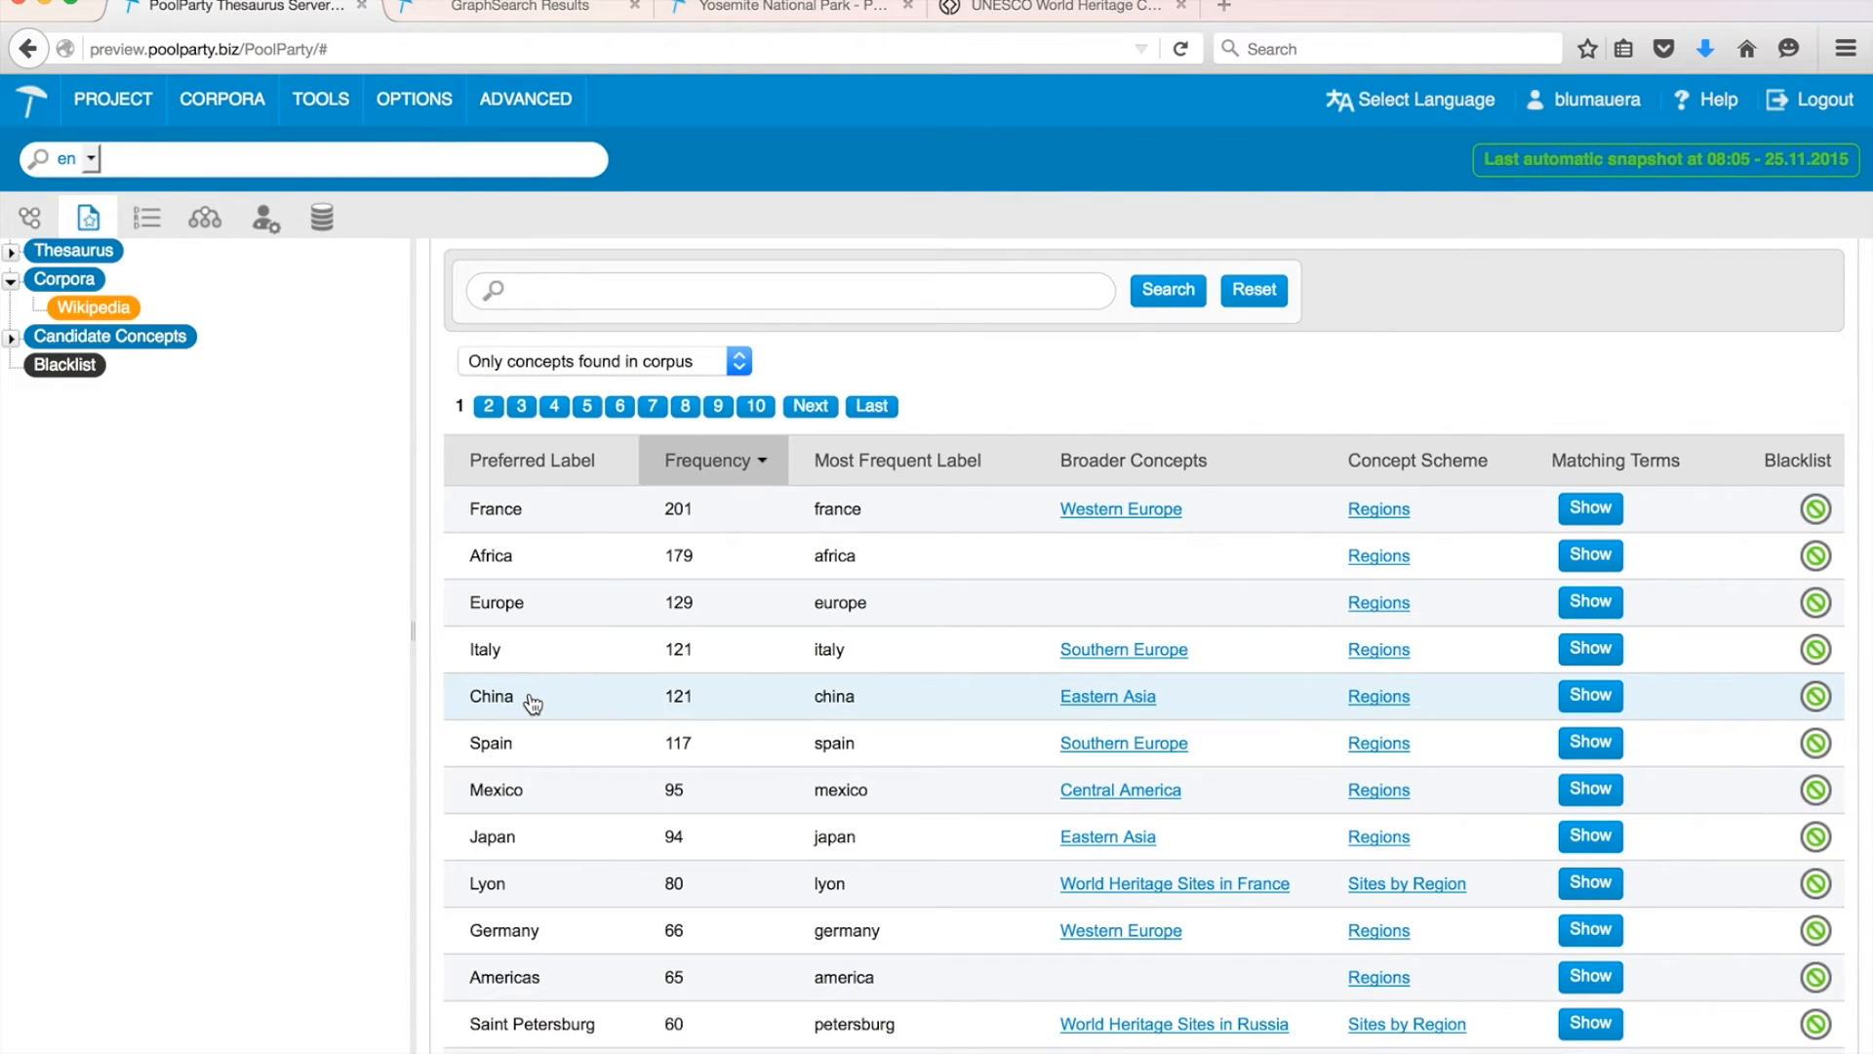
{"action": "scroll", "coordinate": [532, 703], "scroll_direction": "up", "scroll_amount": 4}
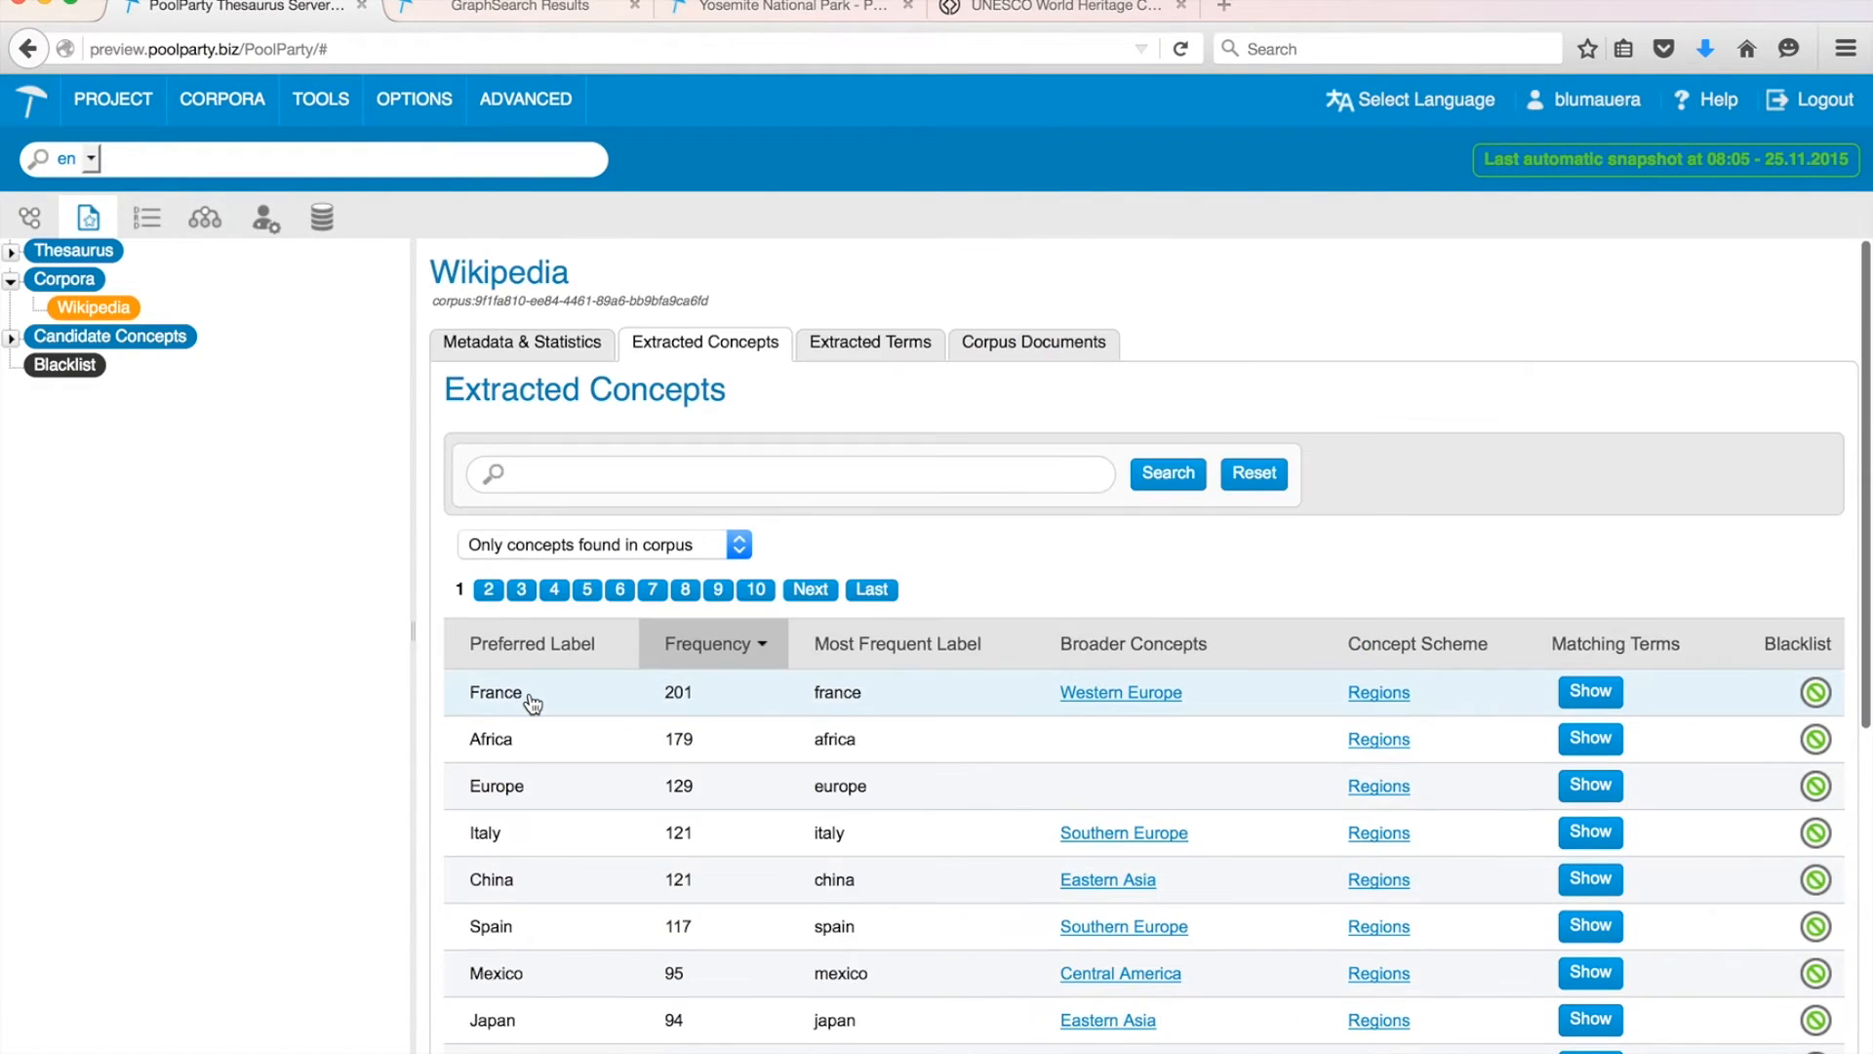
{"action": "left_click", "coordinate": [592, 546]}
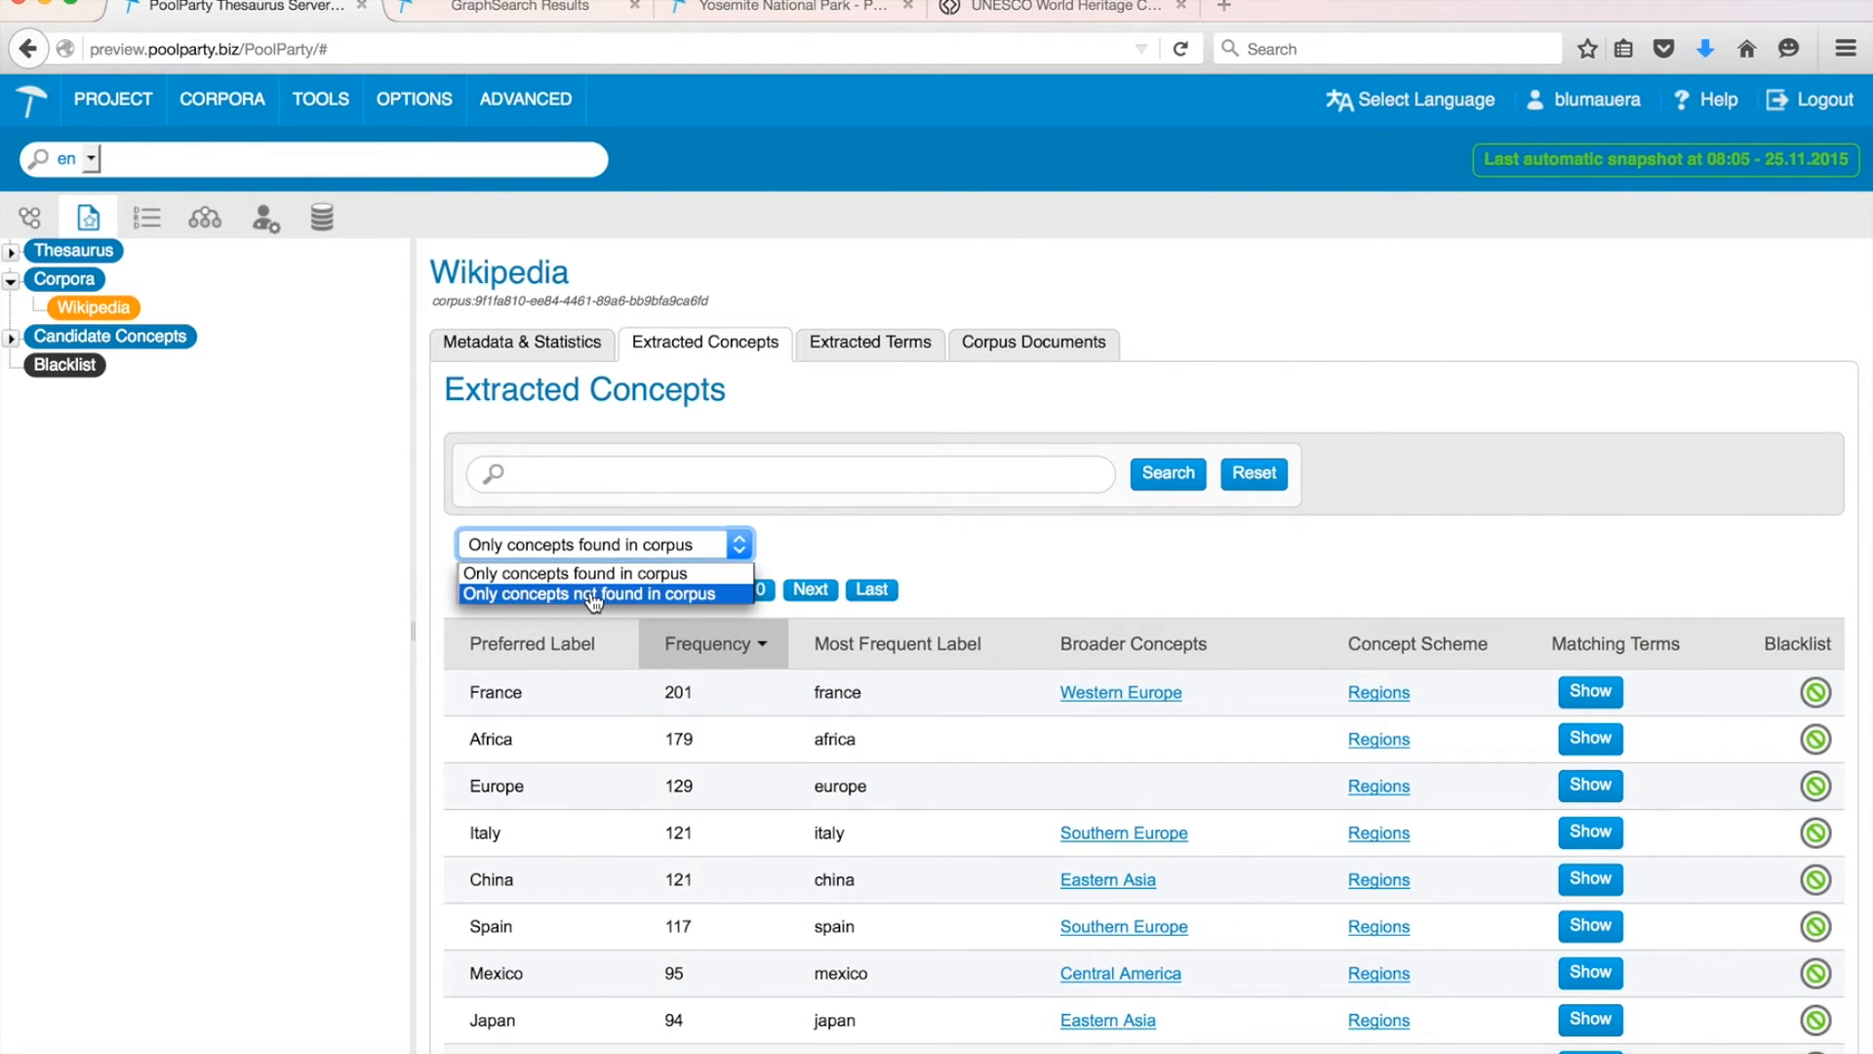
{"action": "left_click", "coordinate": [593, 594]}
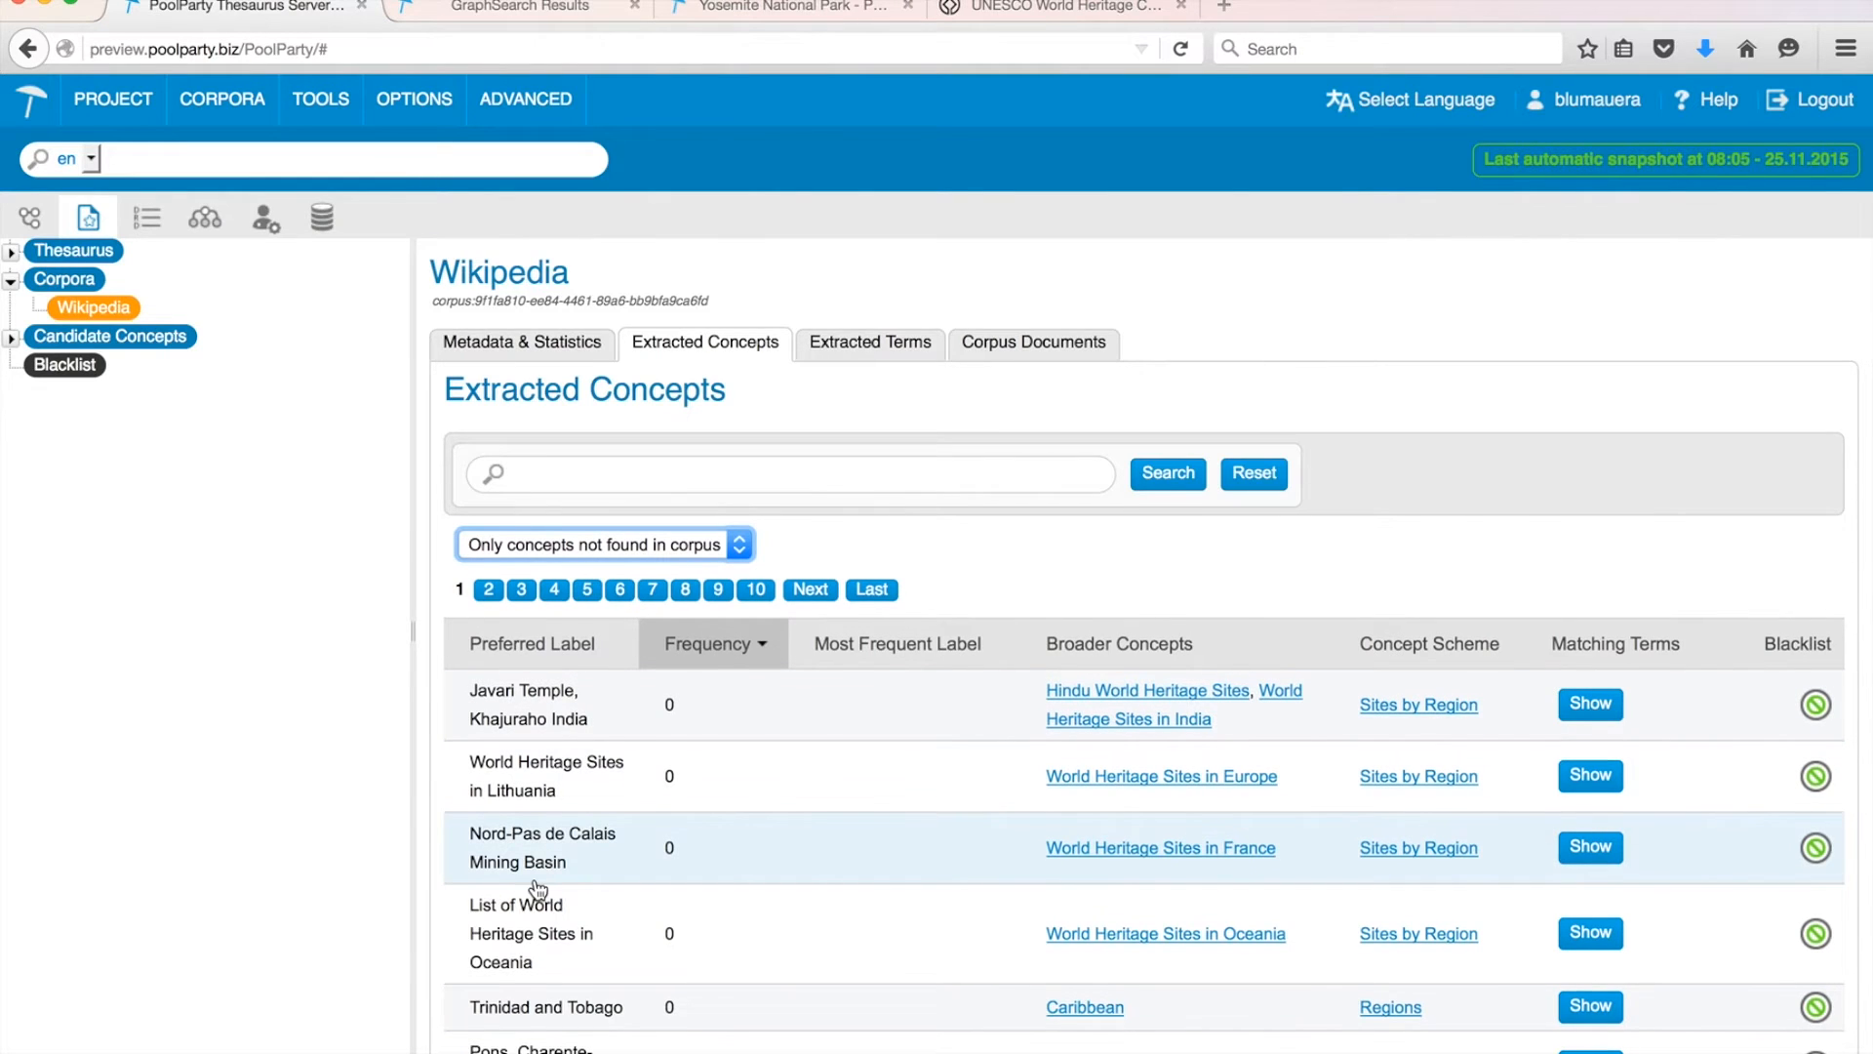
{"action": "scroll", "coordinate": [537, 890], "scroll_direction": "down", "scroll_amount": 2}
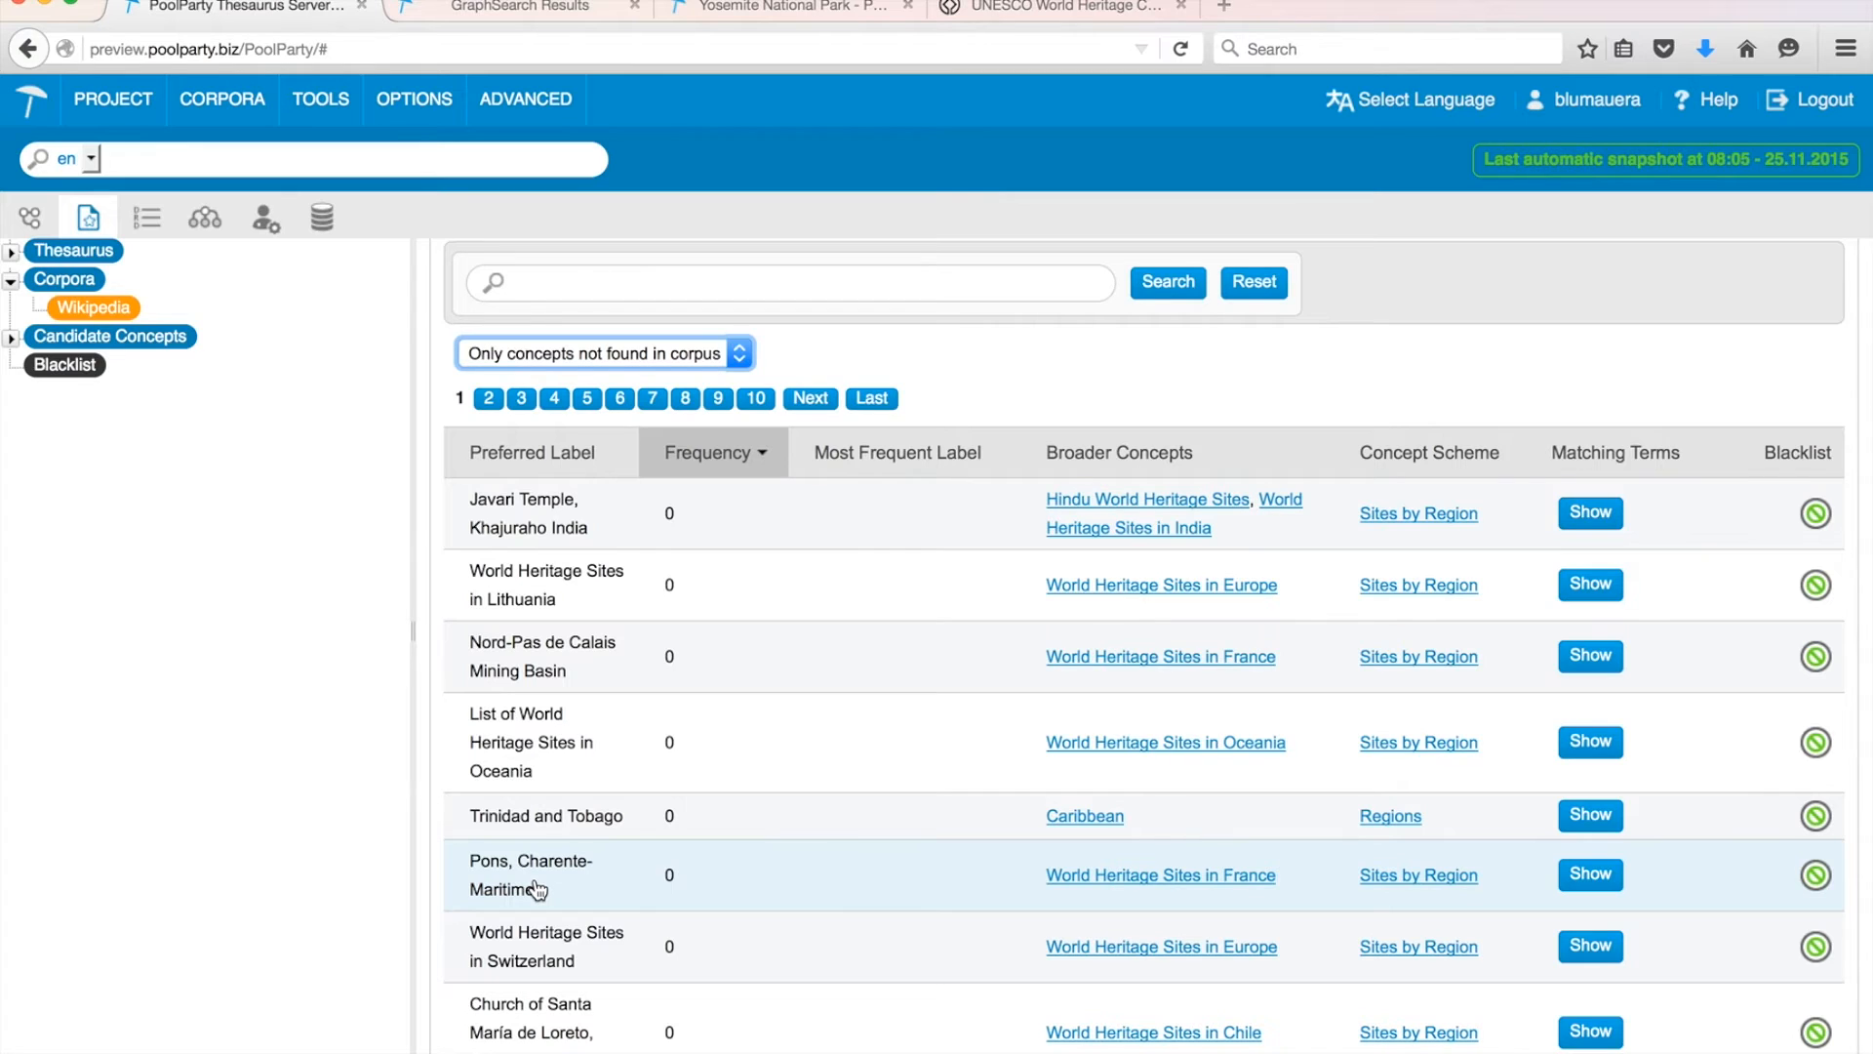
{"action": "scroll", "coordinate": [535, 890], "scroll_direction": "up", "scroll_amount": 3}
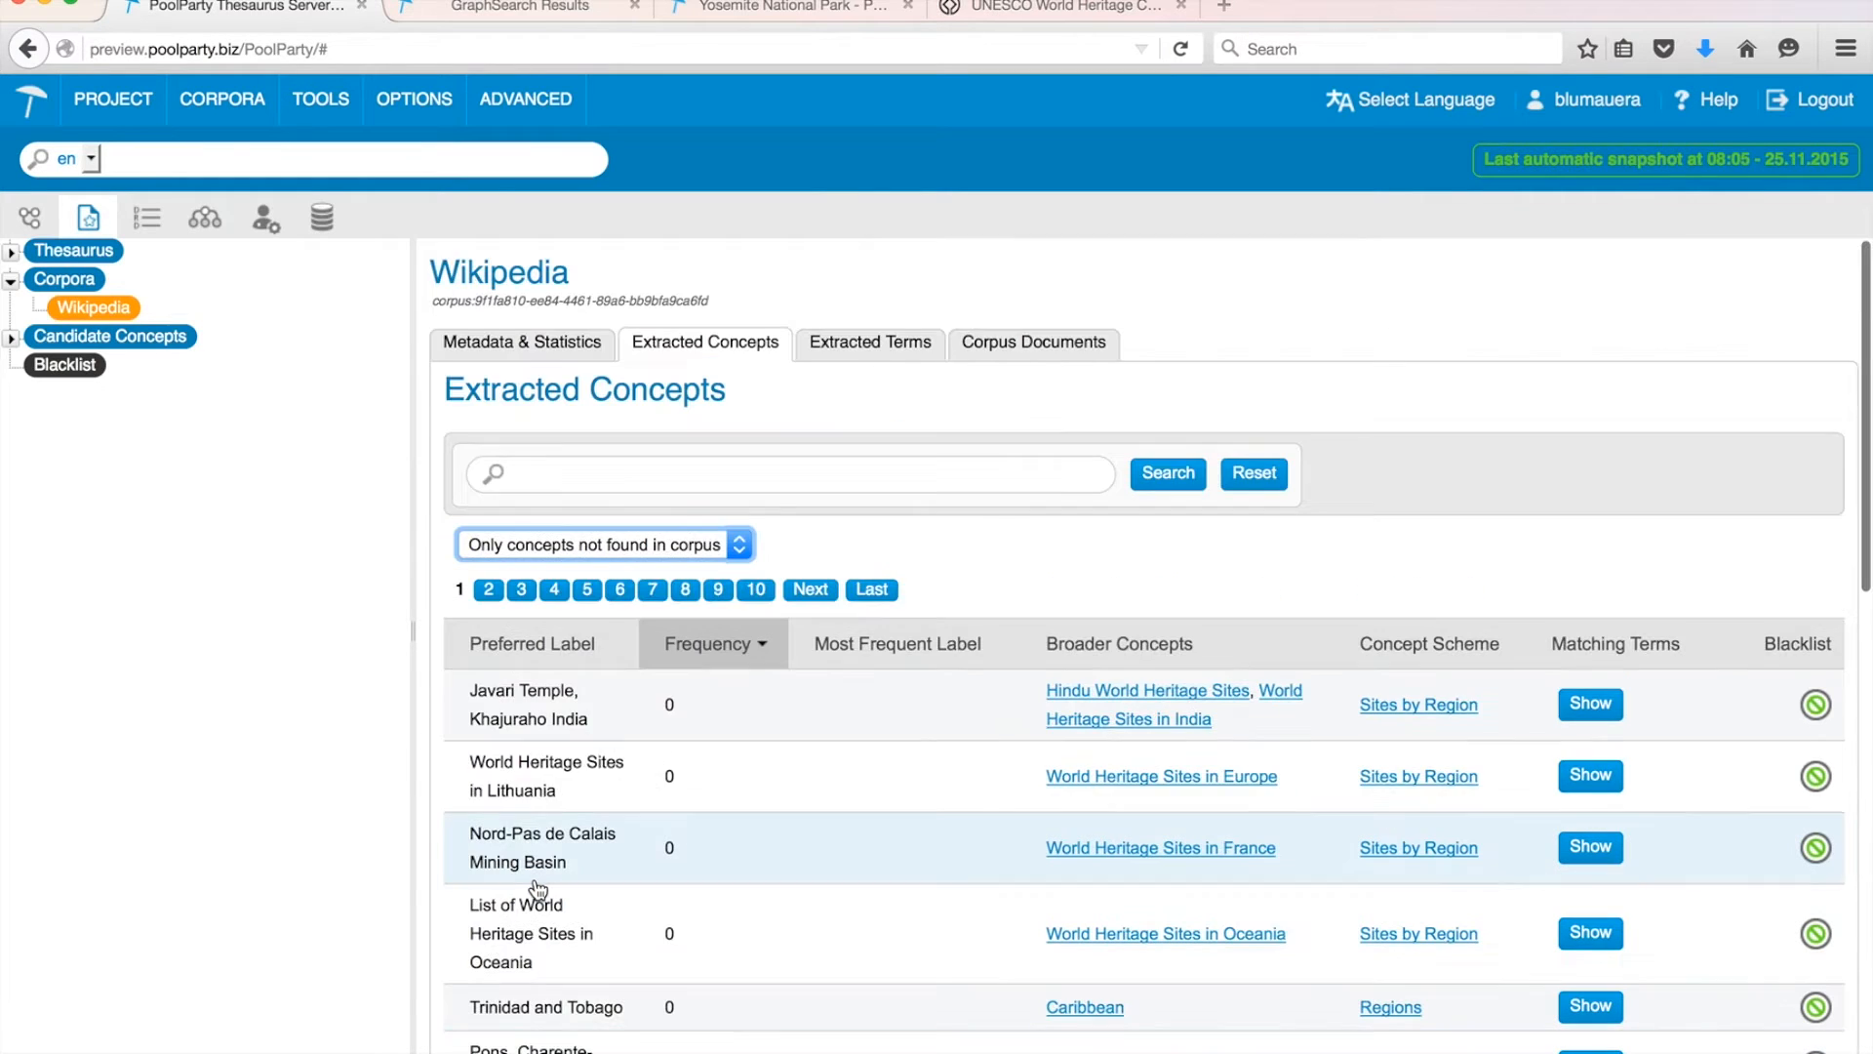
- Add castle, temple, island, church and cathedral from the corpus's extracted terms as candidate concepts, with the Candidate Concepts branch expanded
{"action": "left_click", "coordinate": [867, 359]}
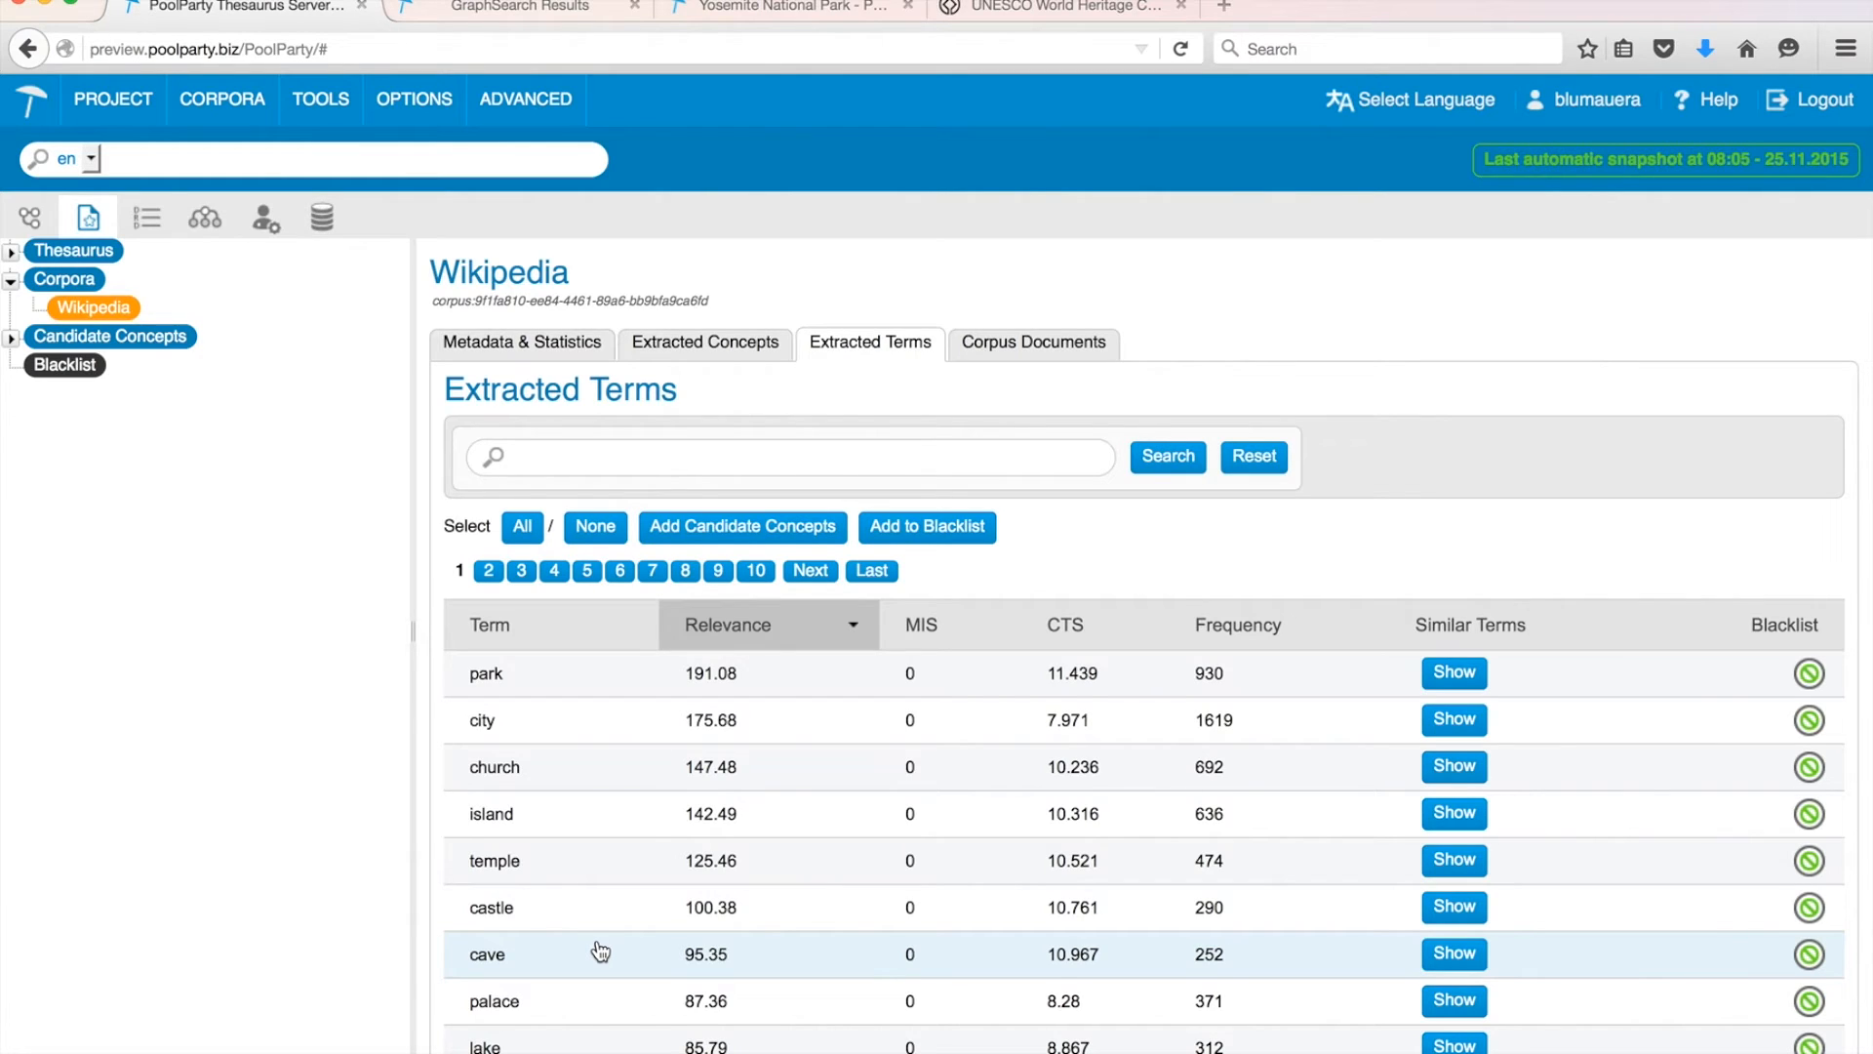
{"action": "left_click", "coordinate": [602, 910]}
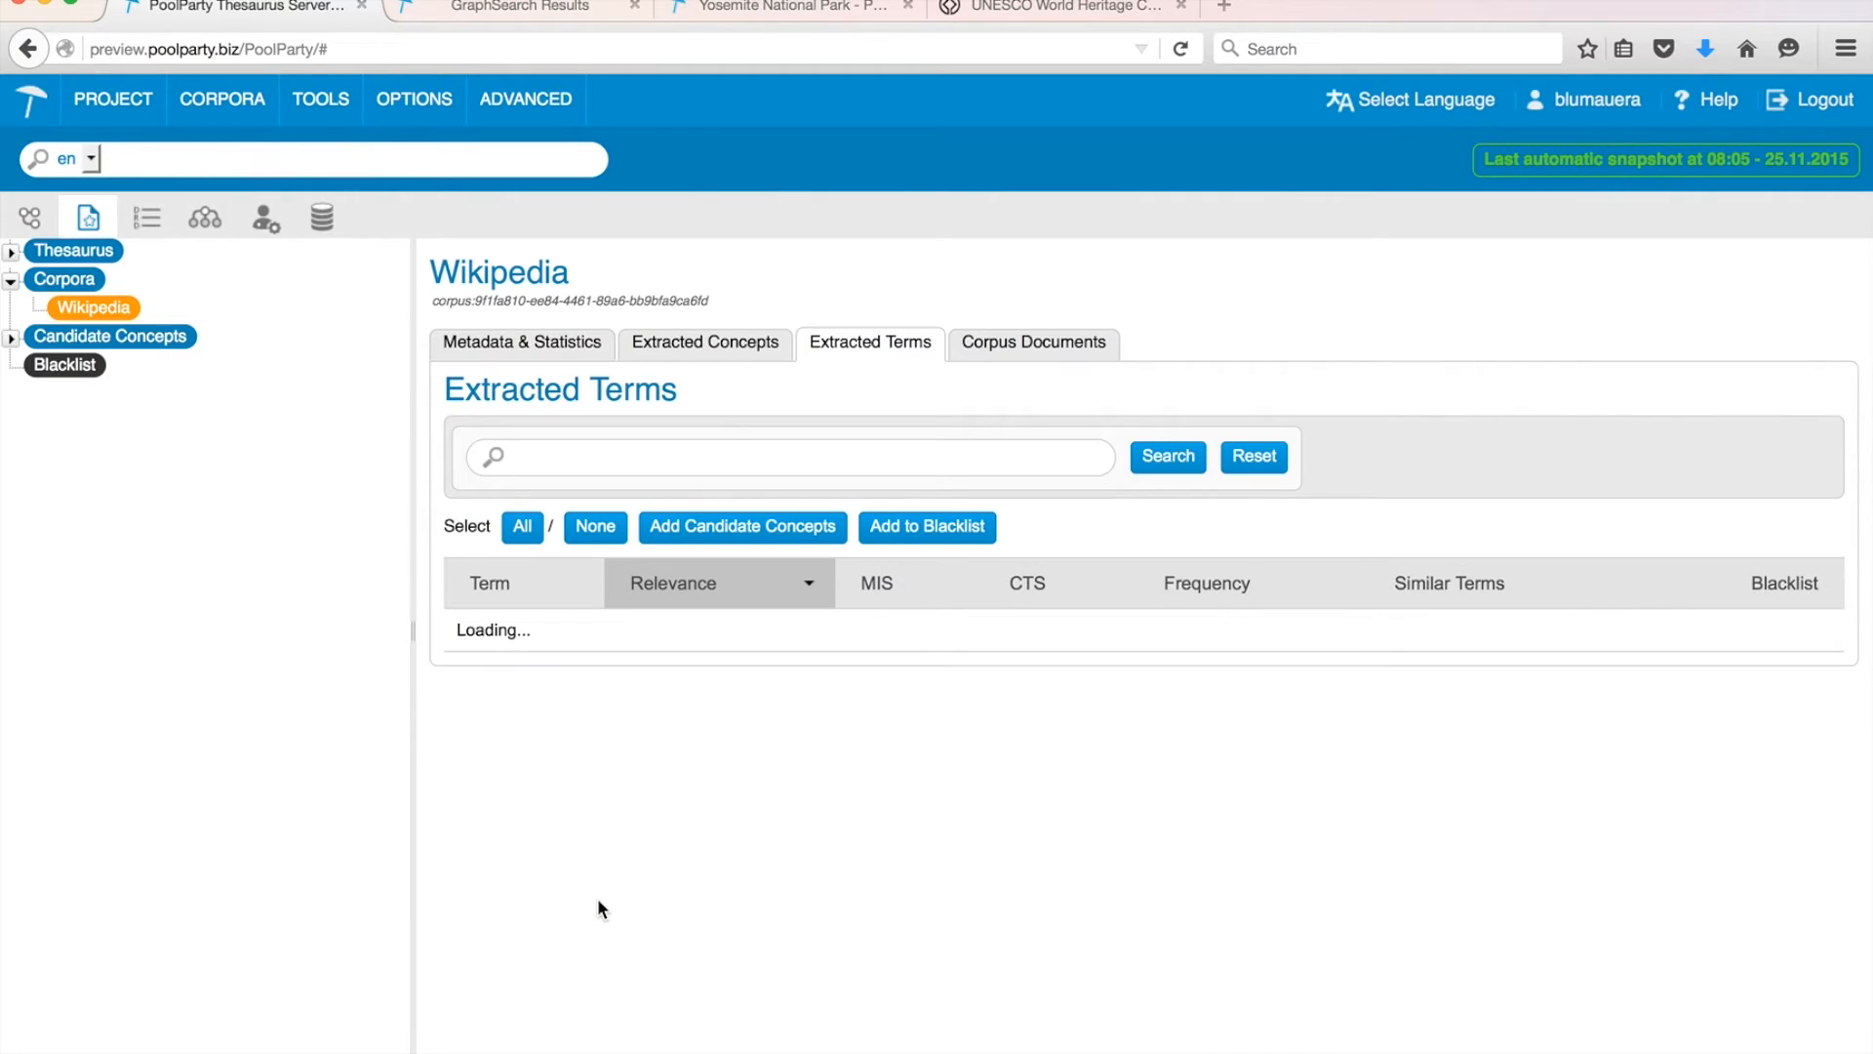
{"action": "left_click", "coordinate": [11, 339]}
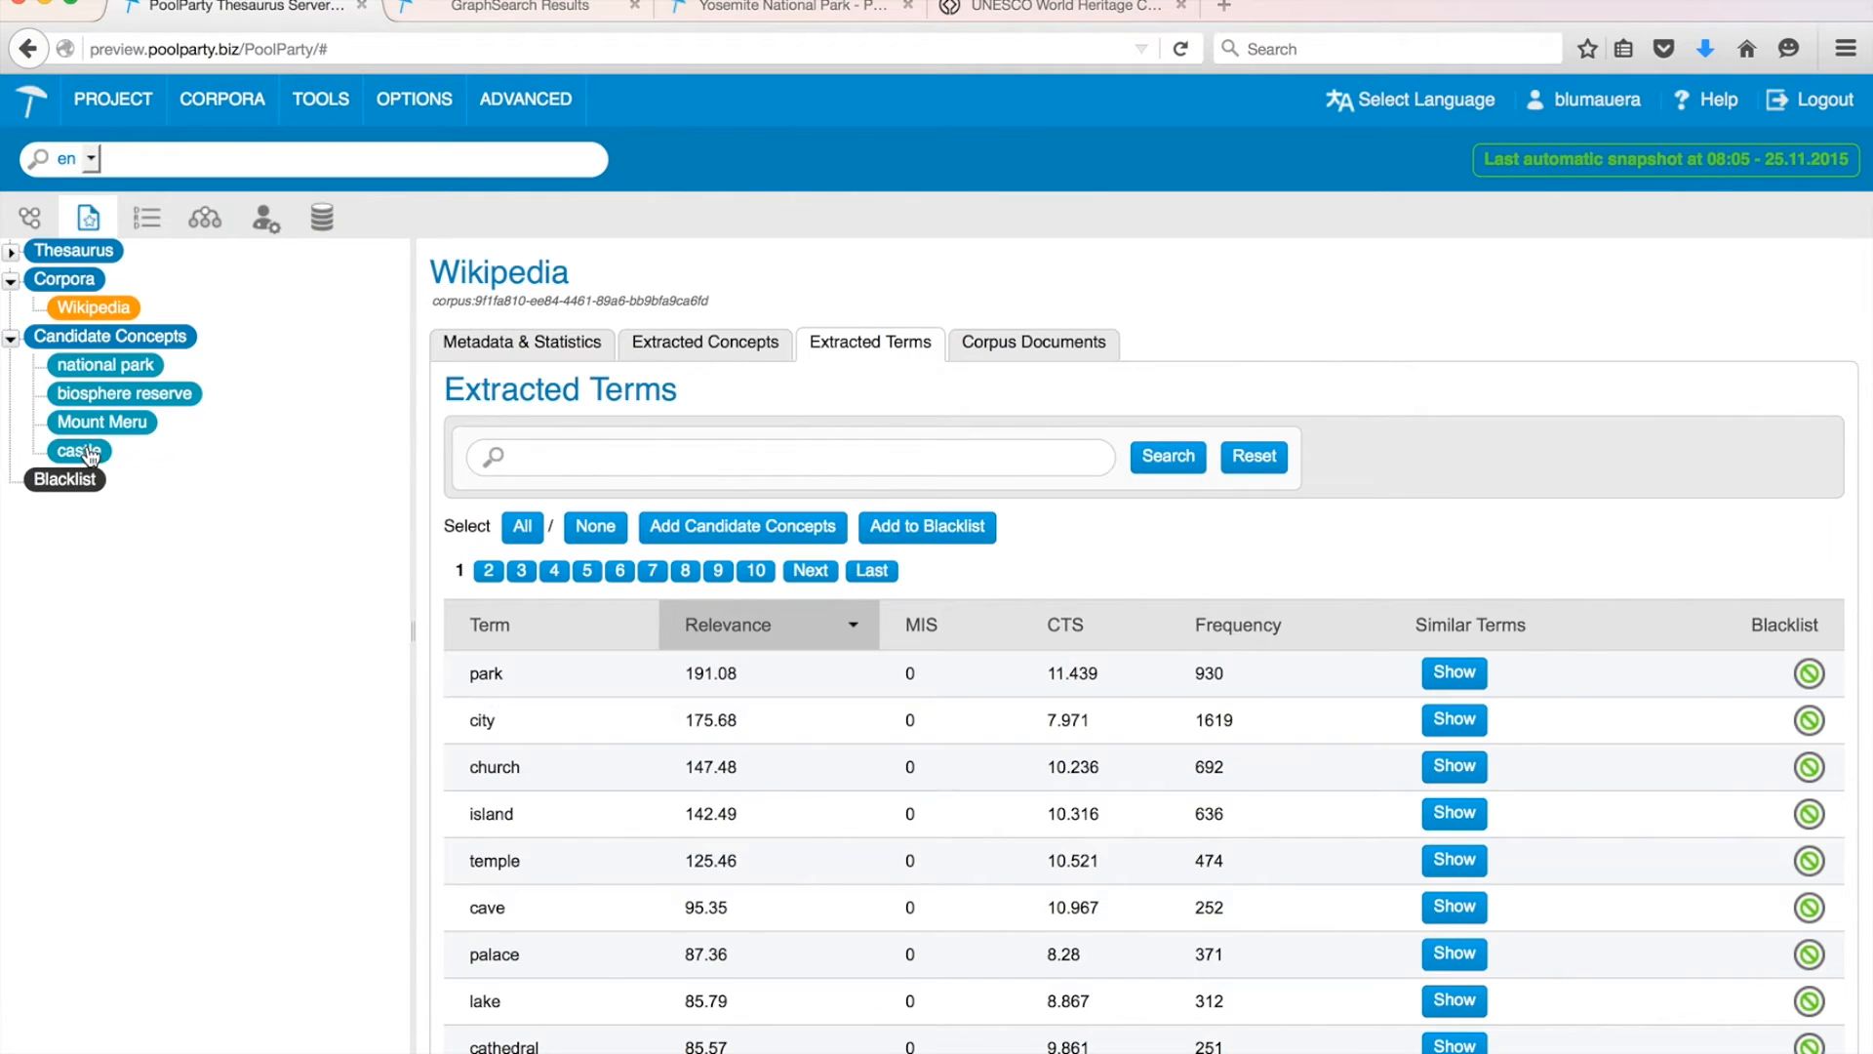
{"action": "double_click", "coordinate": [515, 859]}
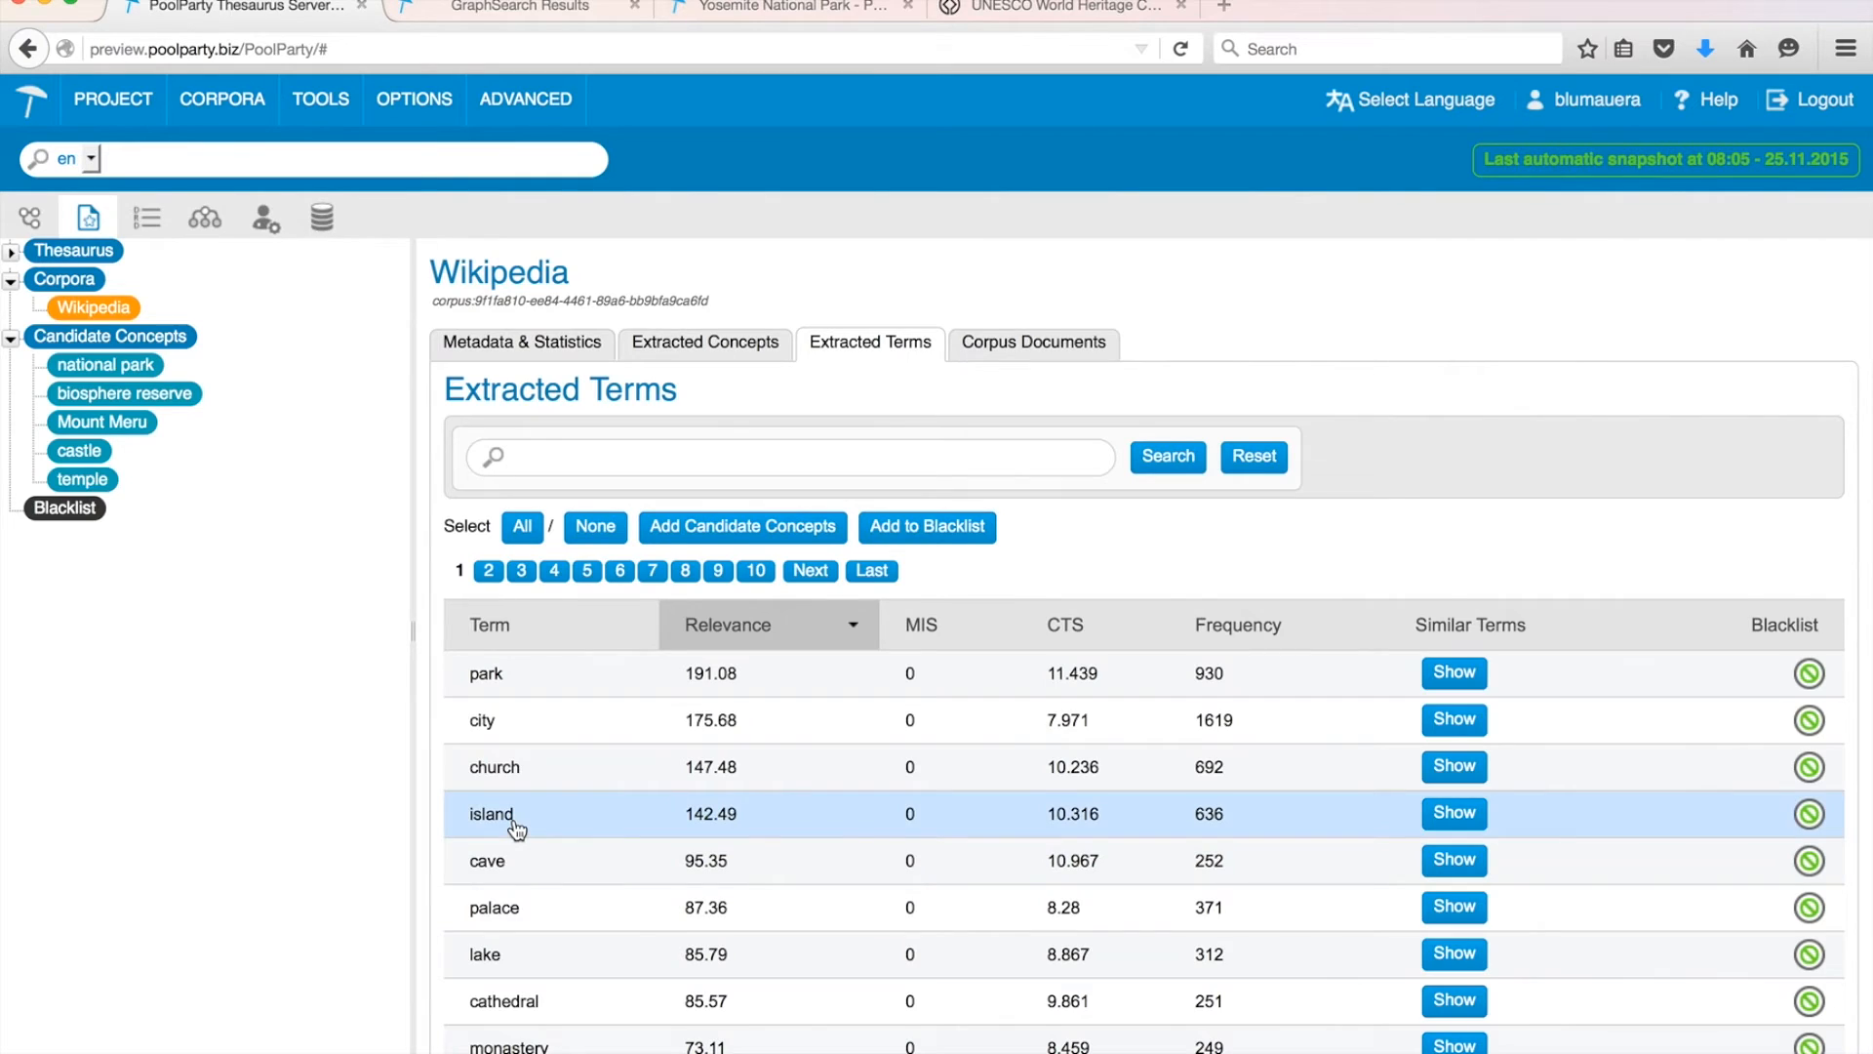
{"action": "double_click", "coordinate": [515, 820]}
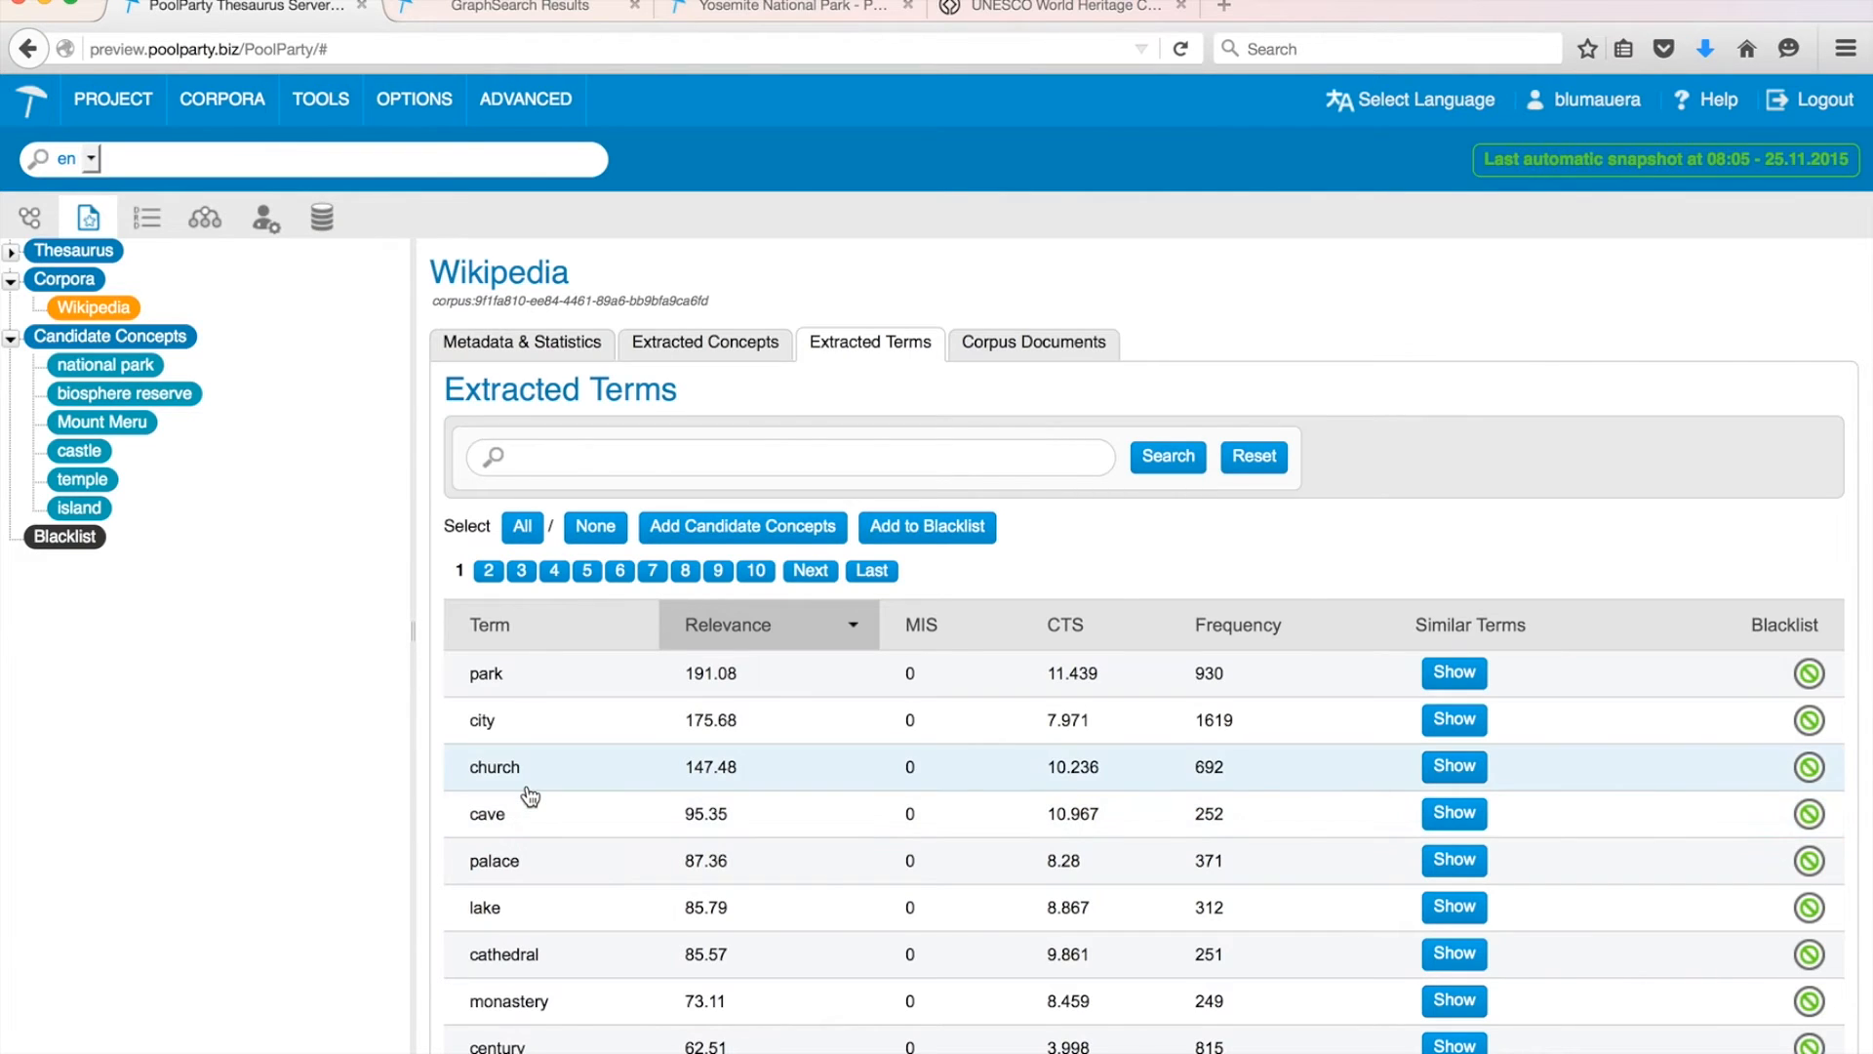
{"action": "left_click", "coordinate": [545, 787]}
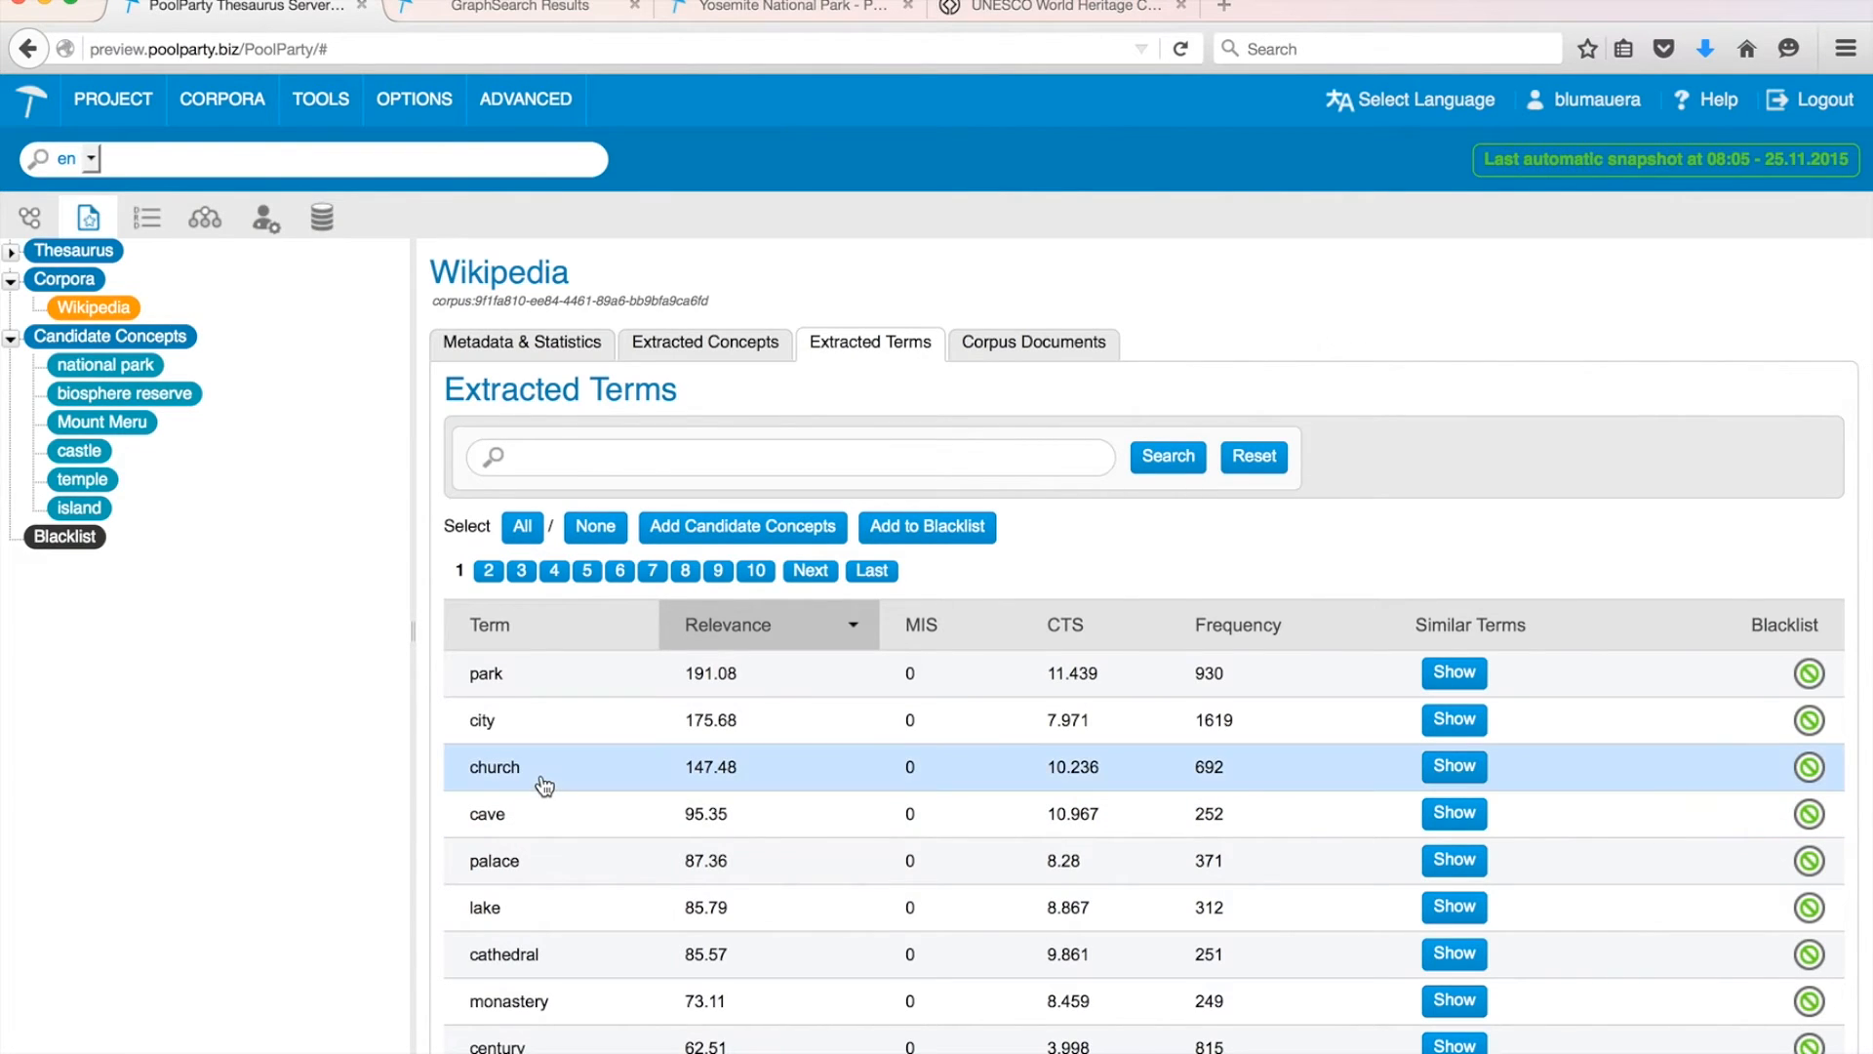
{"action": "double_click", "coordinate": [543, 779]}
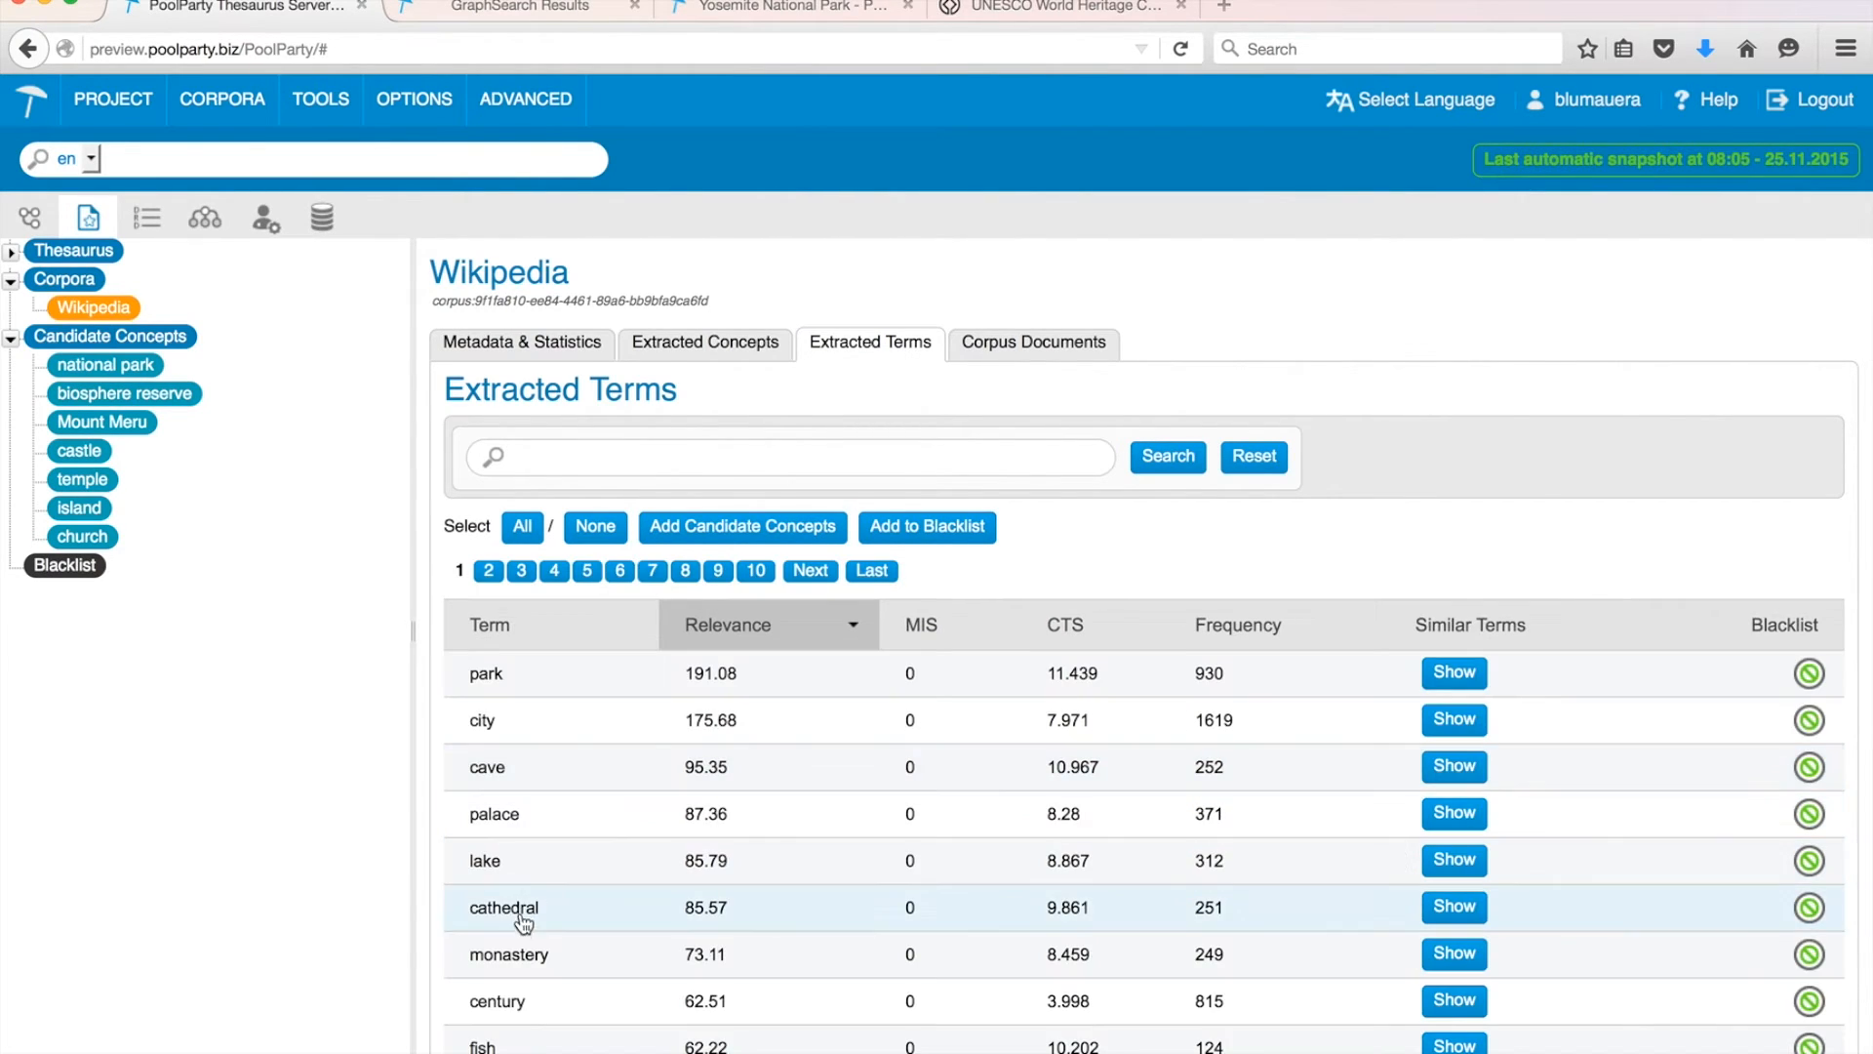
{"action": "double_click", "coordinate": [524, 927]}
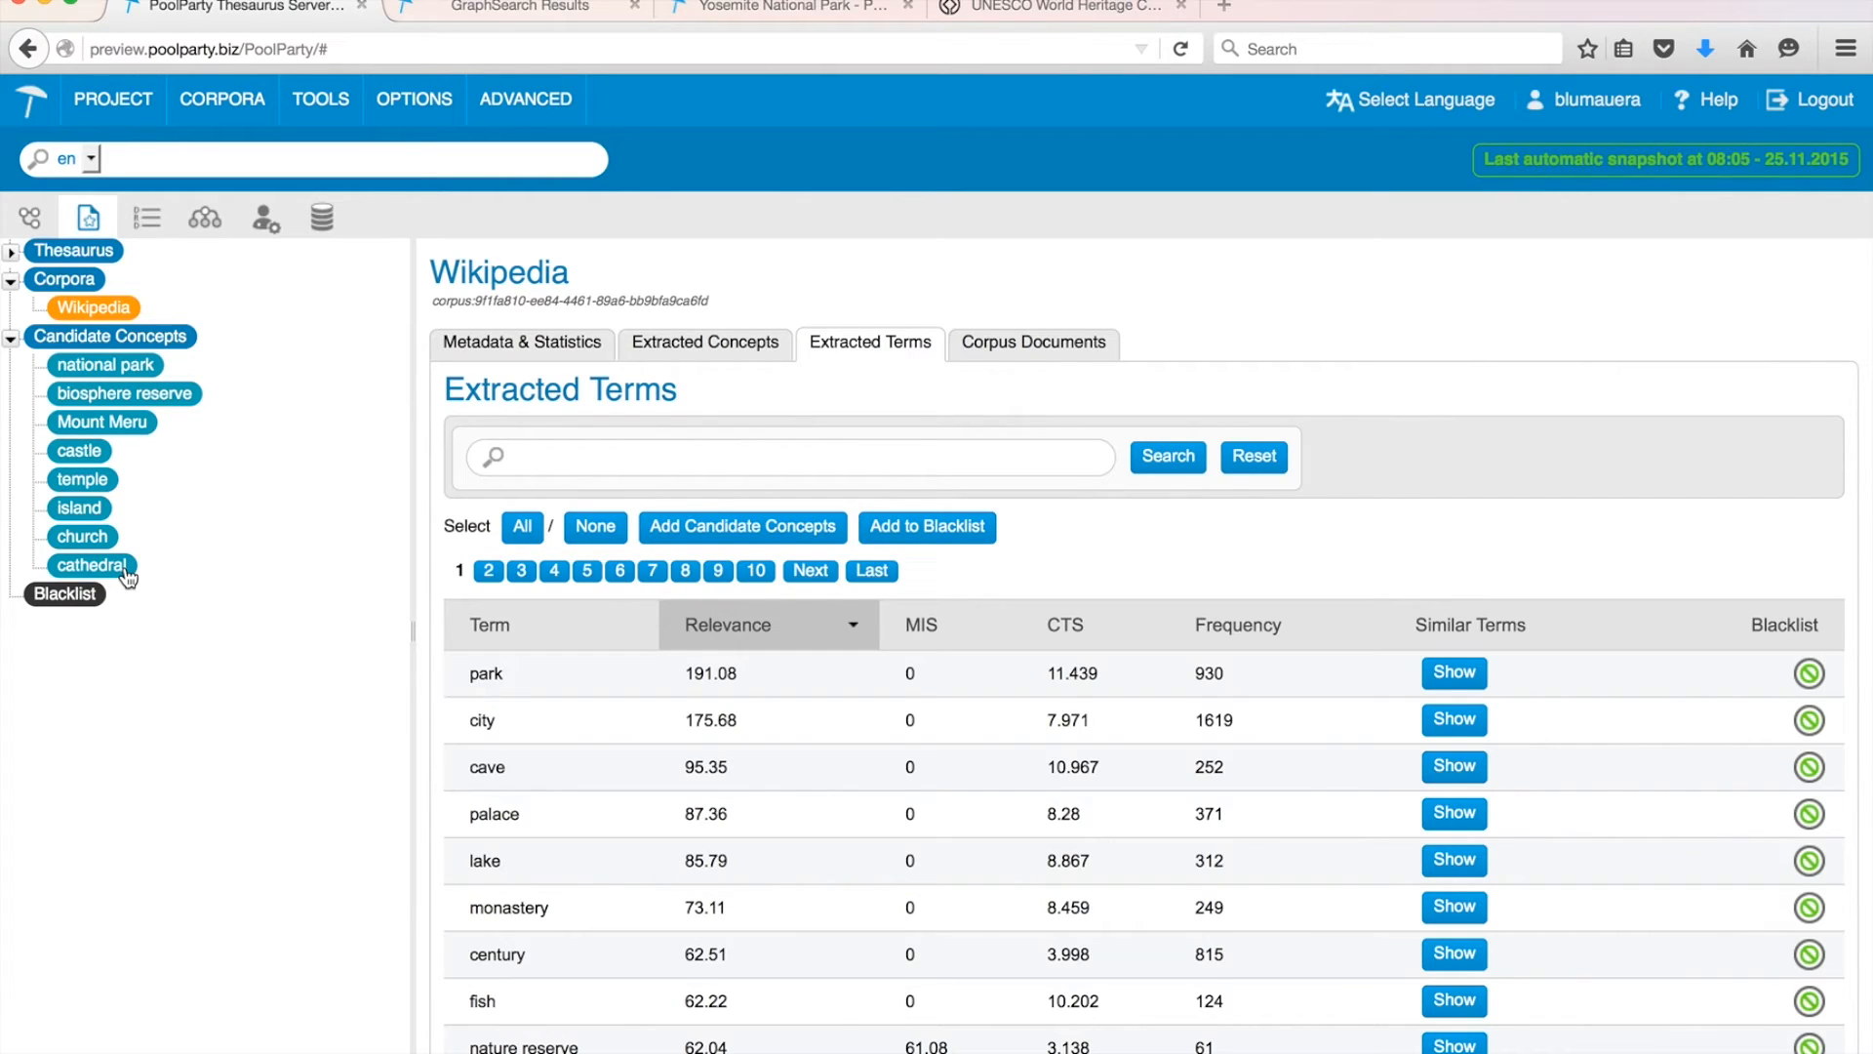
- Assign the candidate concept cathedral as a narrower concept of church
{"action": "left_click", "coordinate": [102, 537]}
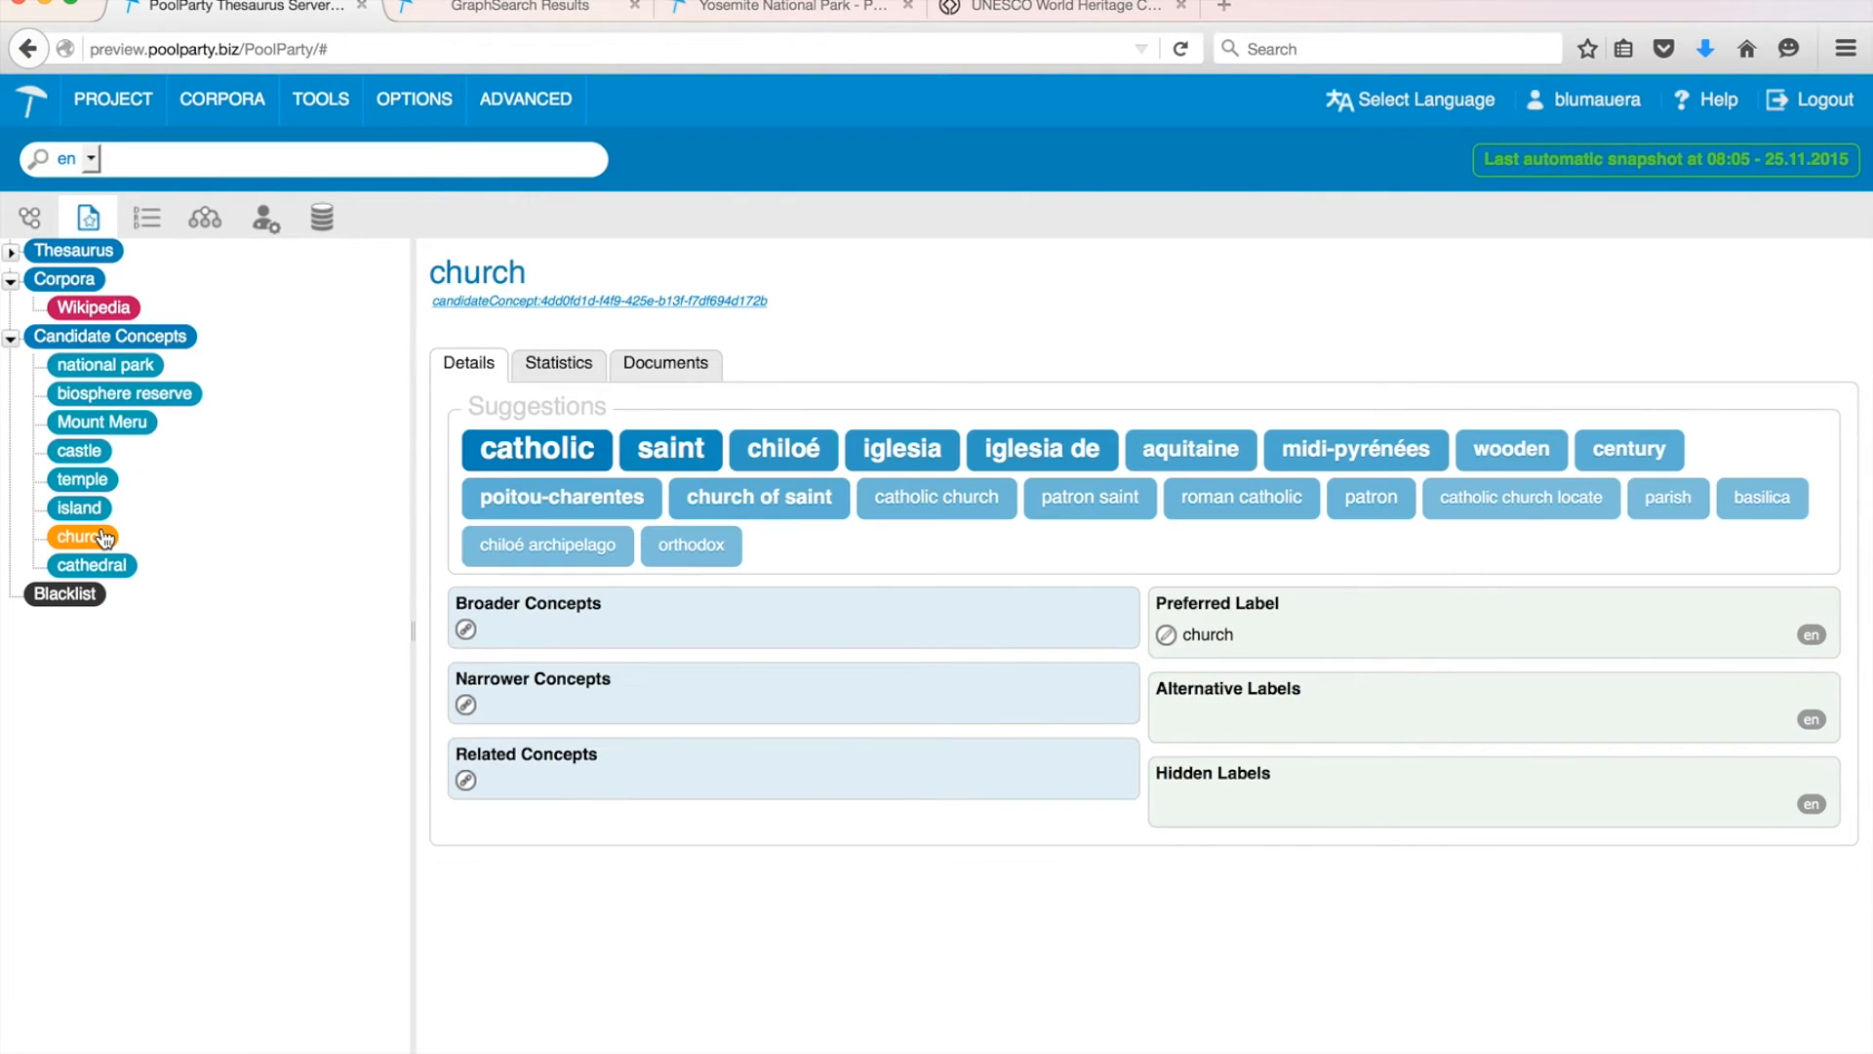
{"action": "mouse_move", "coordinate": [103, 569]}
{"action": "left_mouse_down"}
{"action": "mouse_move", "coordinate": [365, 615]}
{"action": "mouse_move", "coordinate": [581, 699]}
{"action": "left_mouse_up"}
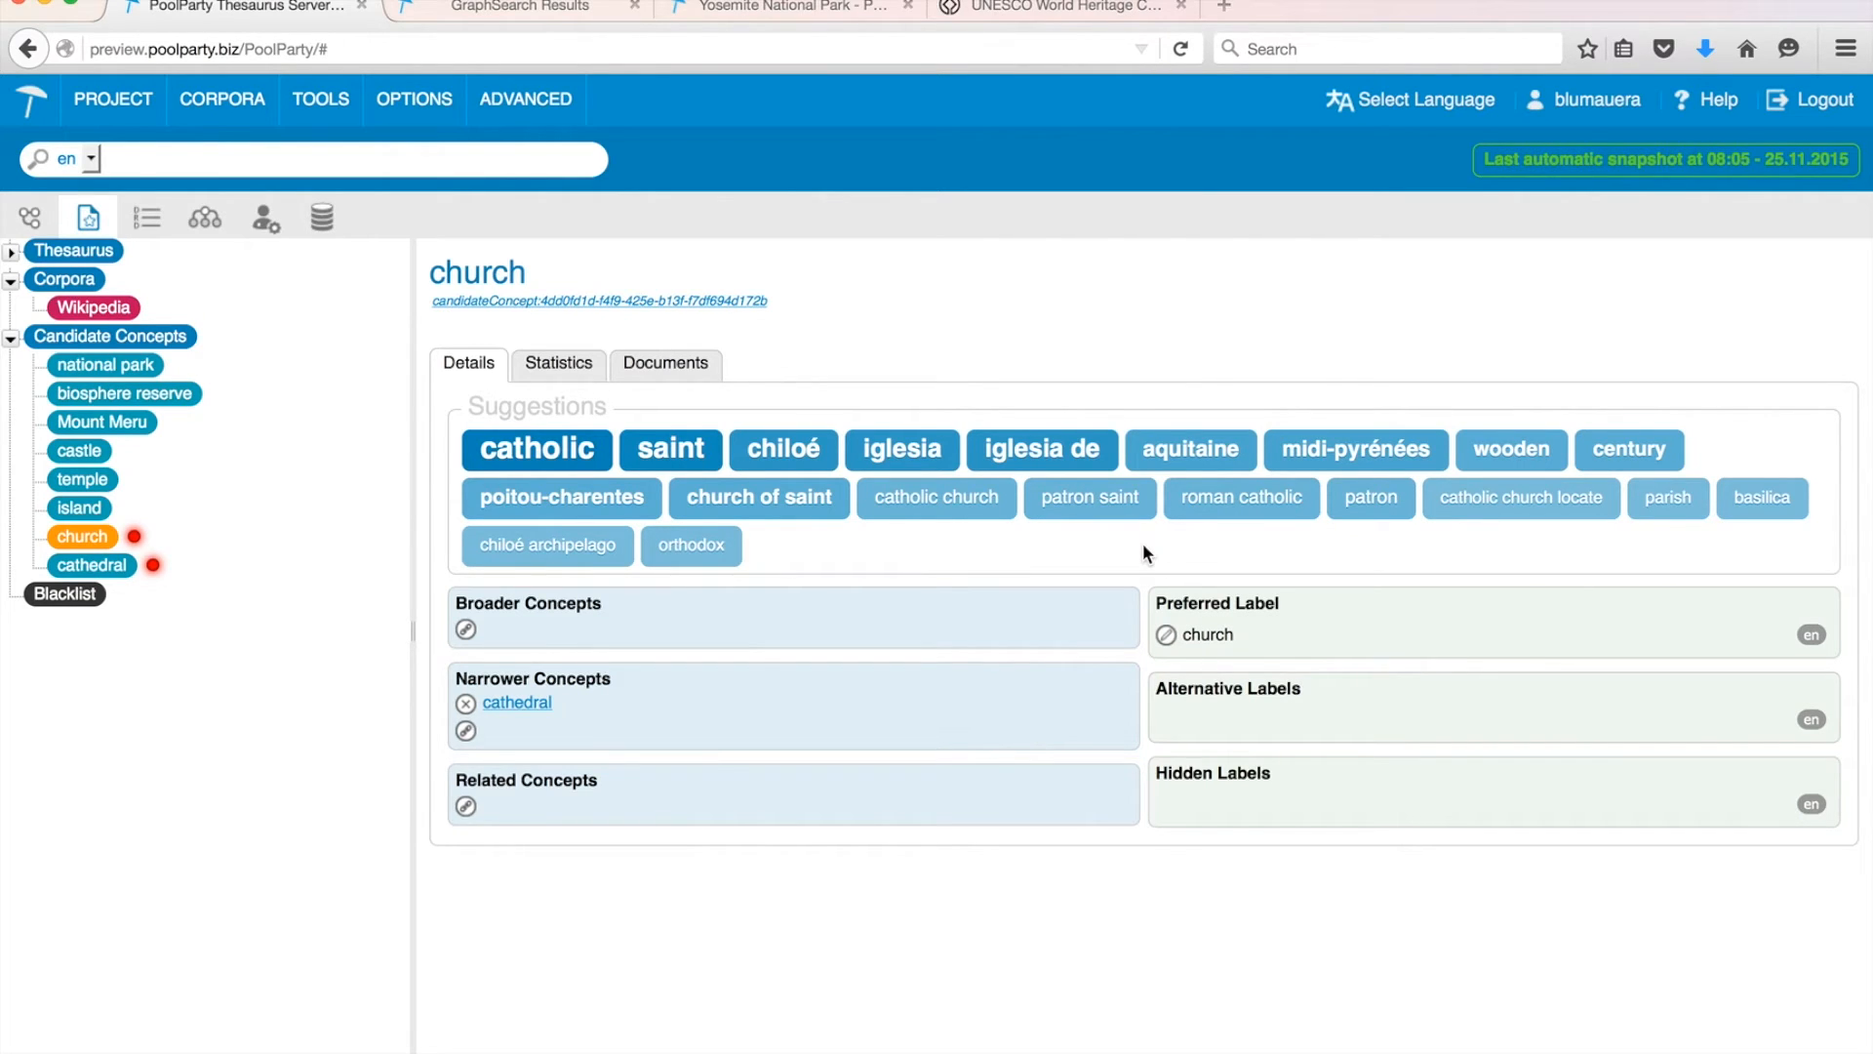
- Add the suggestion "catholic cathedral" from cathedral's details as a candidate concept and make it a narrower concept of cathedral
{"action": "left_click", "coordinate": [119, 569]}
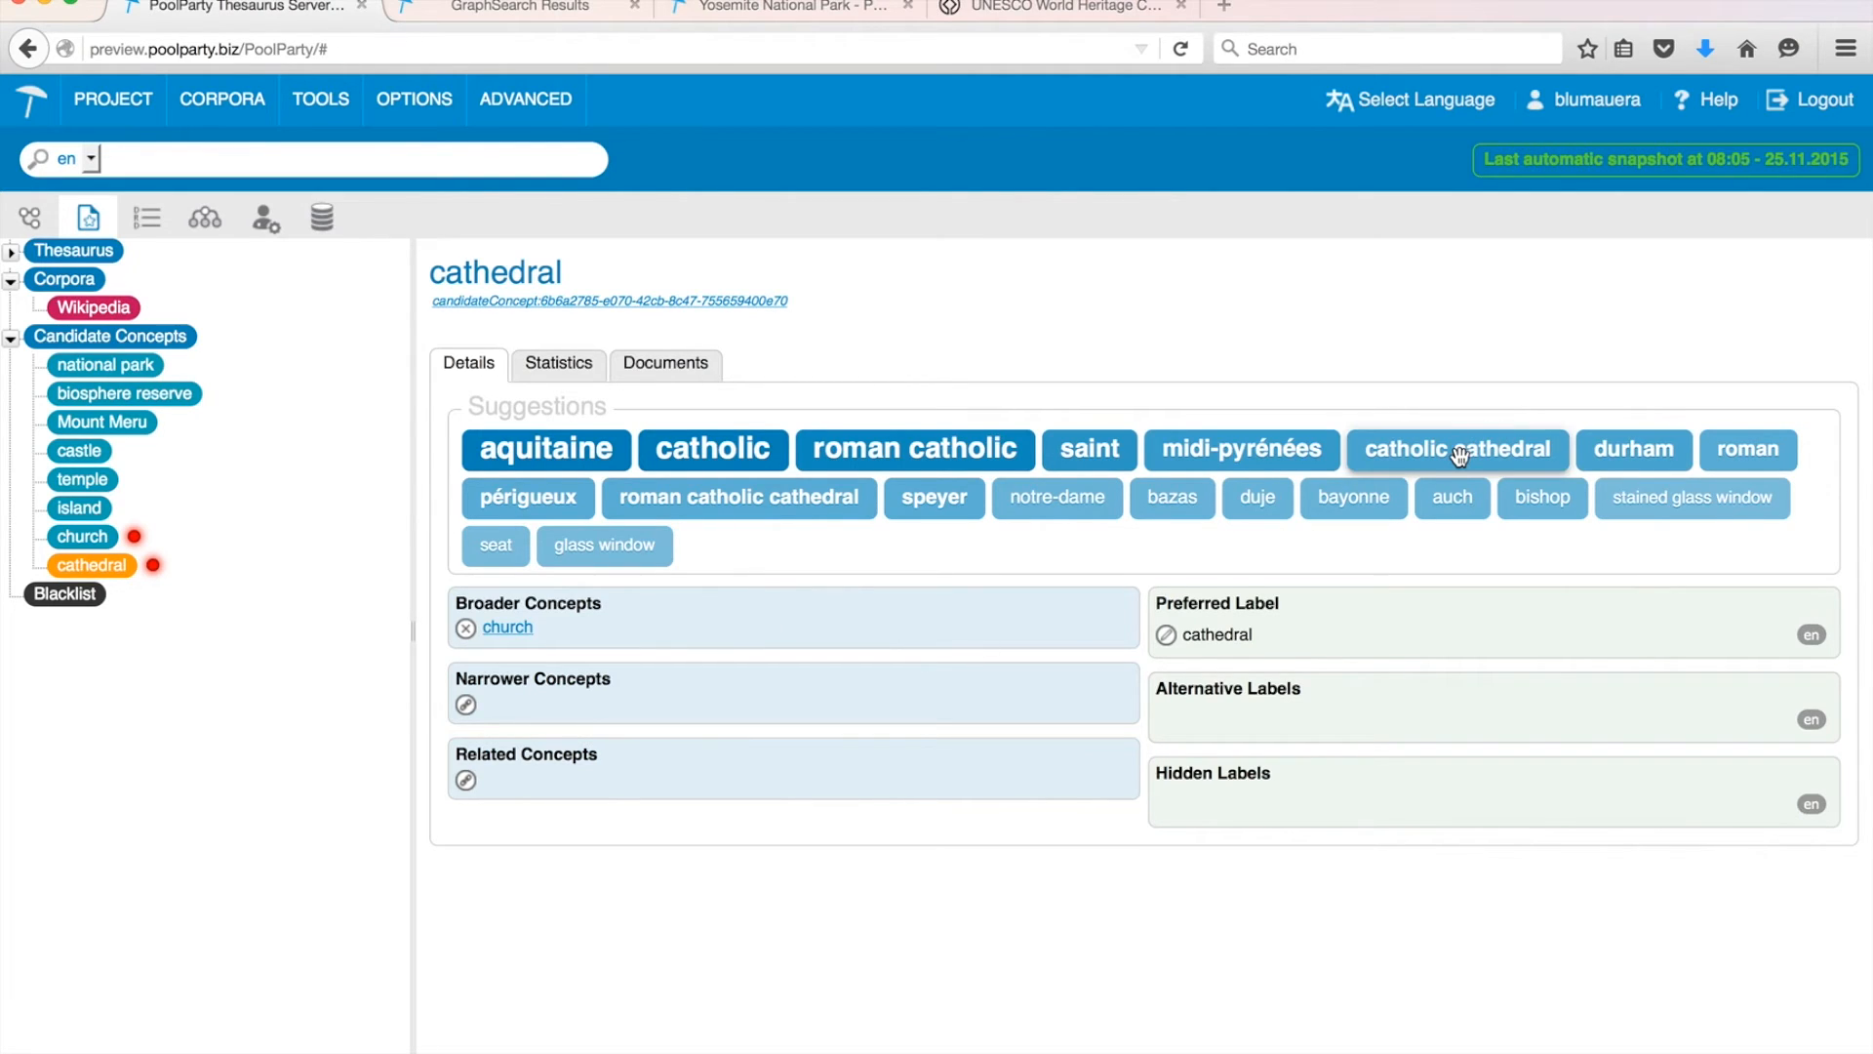
{"action": "mouse_move", "coordinate": [1459, 454]}
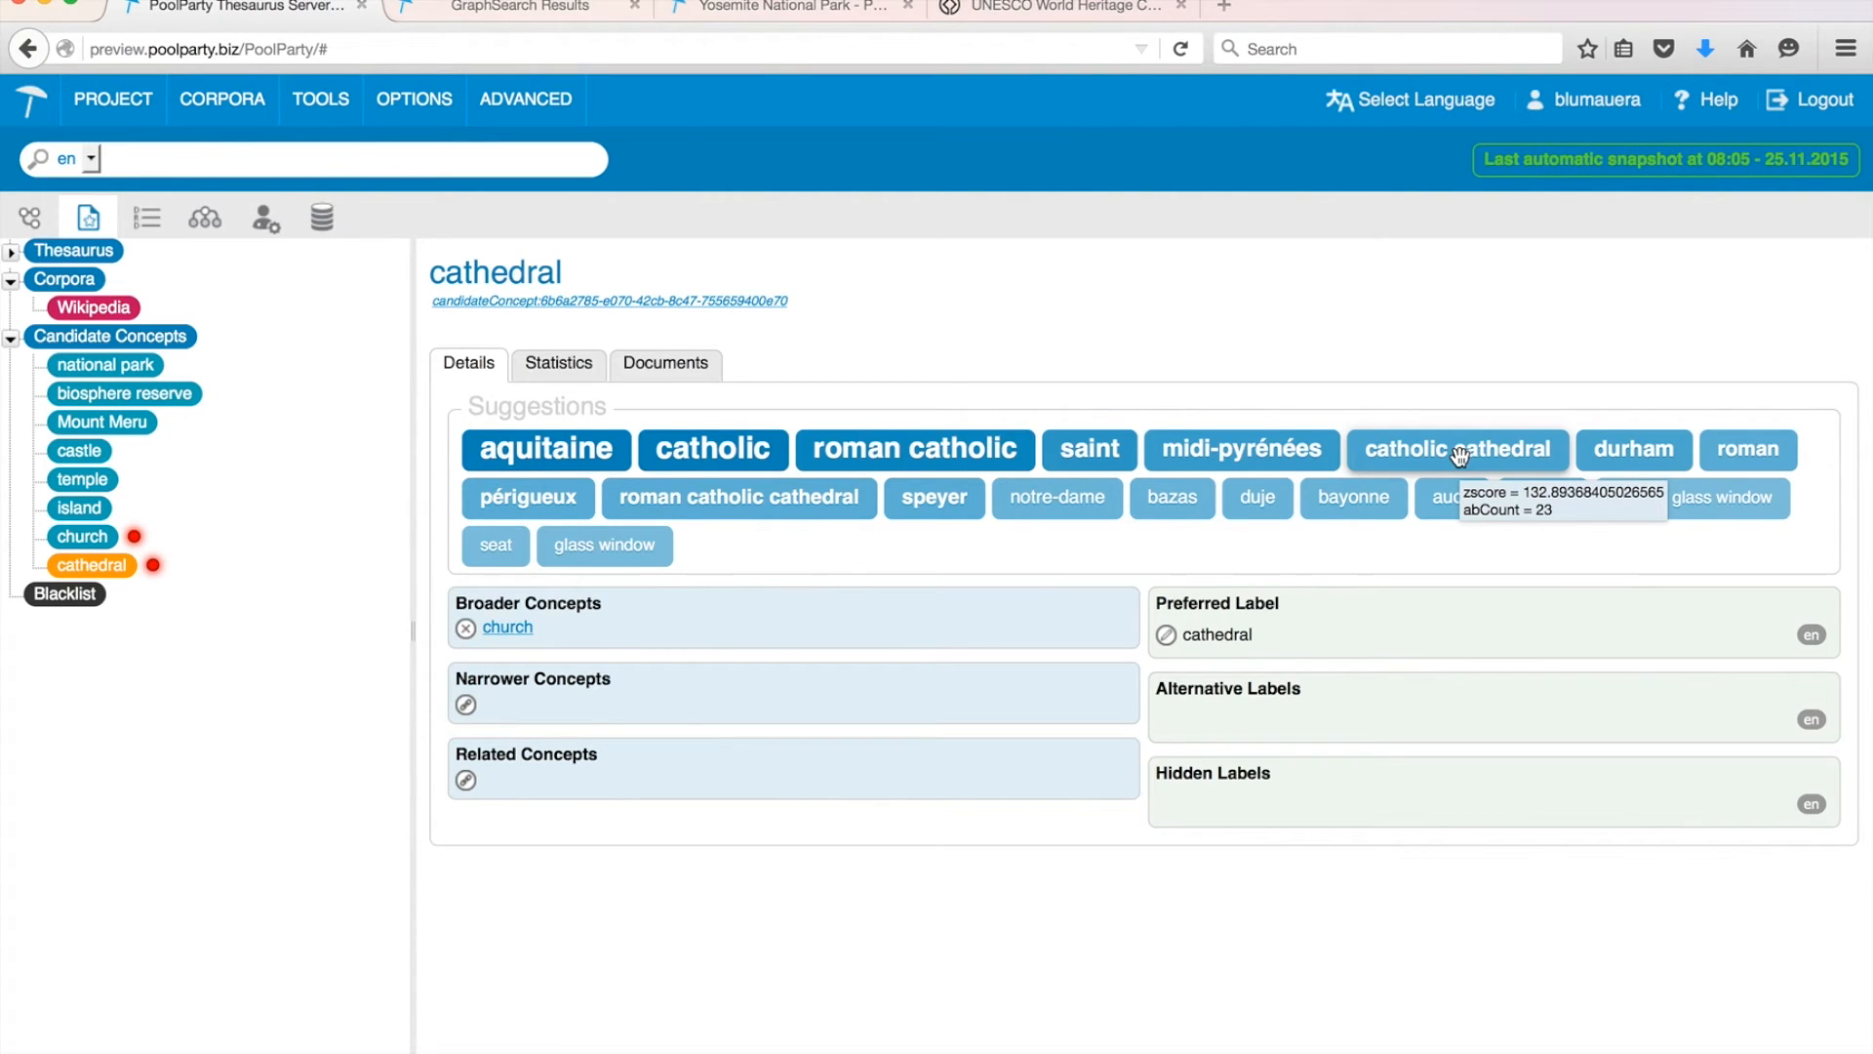
{"action": "left_click", "coordinate": [1459, 454]}
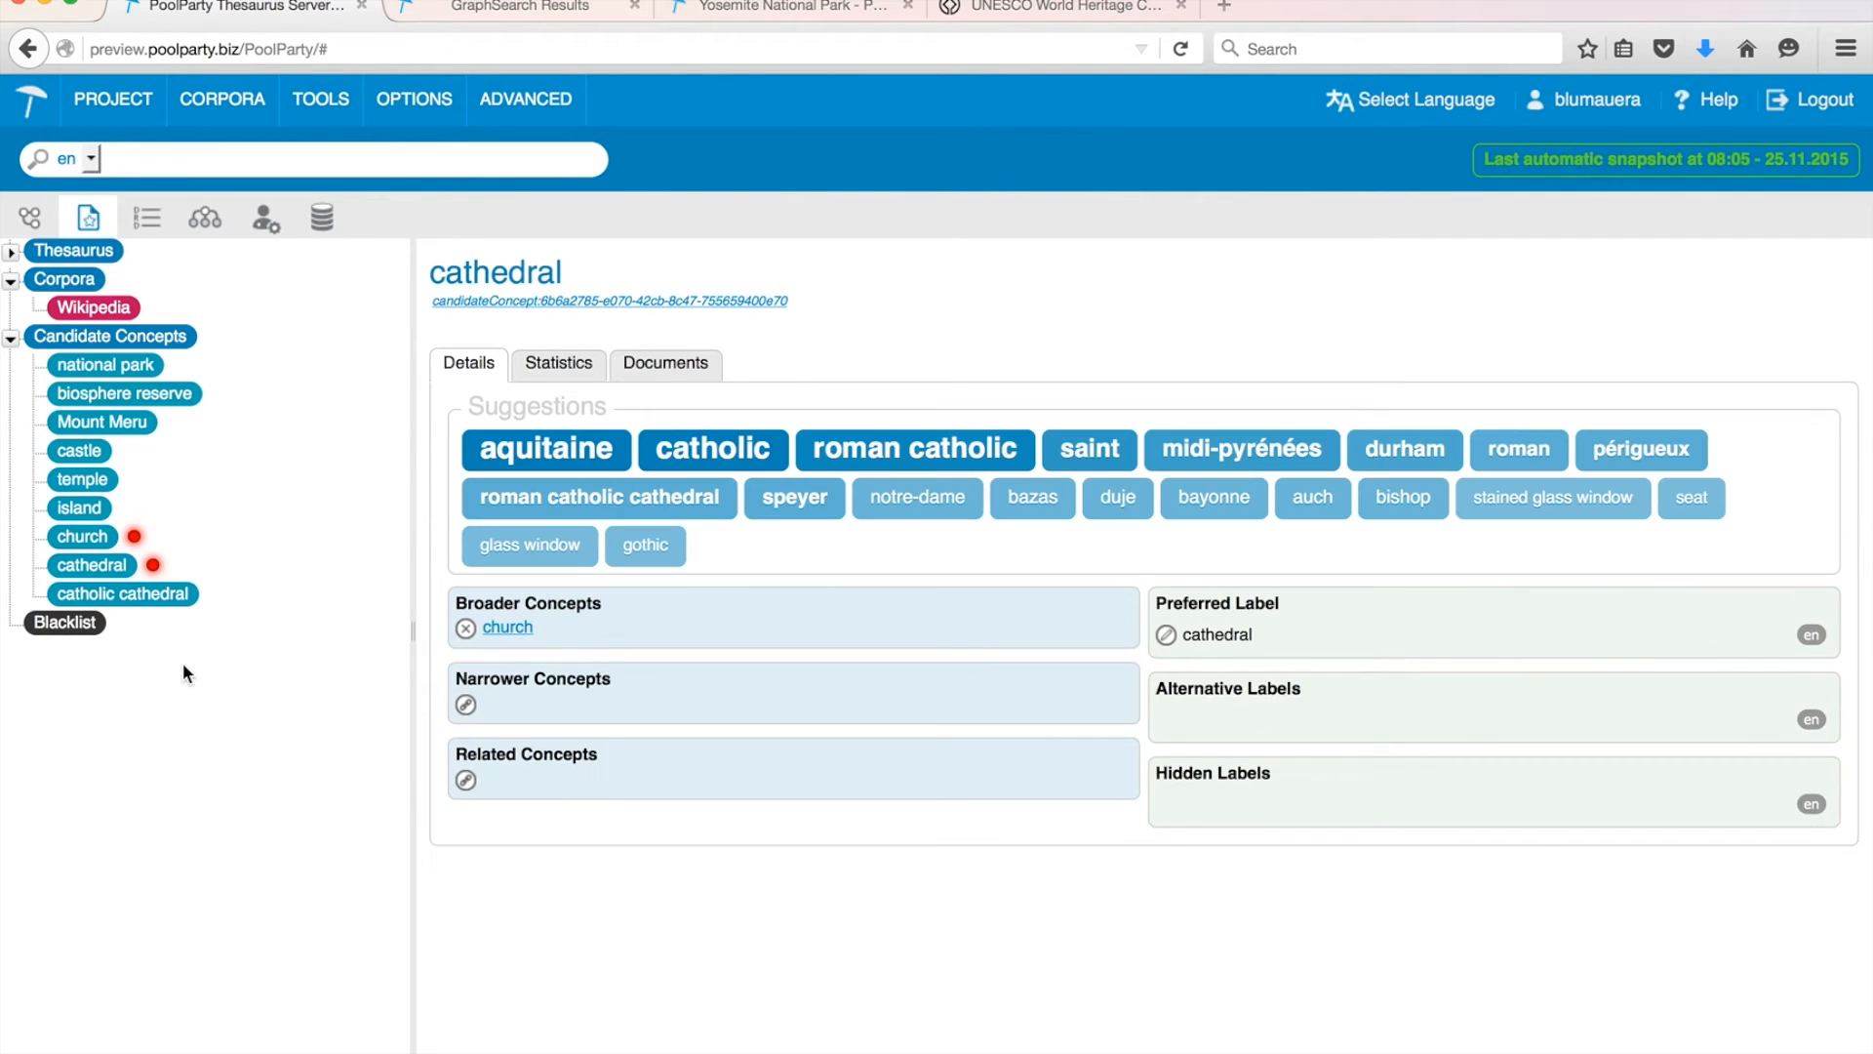
{"action": "left_click_drag", "start_coordinate": [164, 597], "coordinate": [558, 697]}
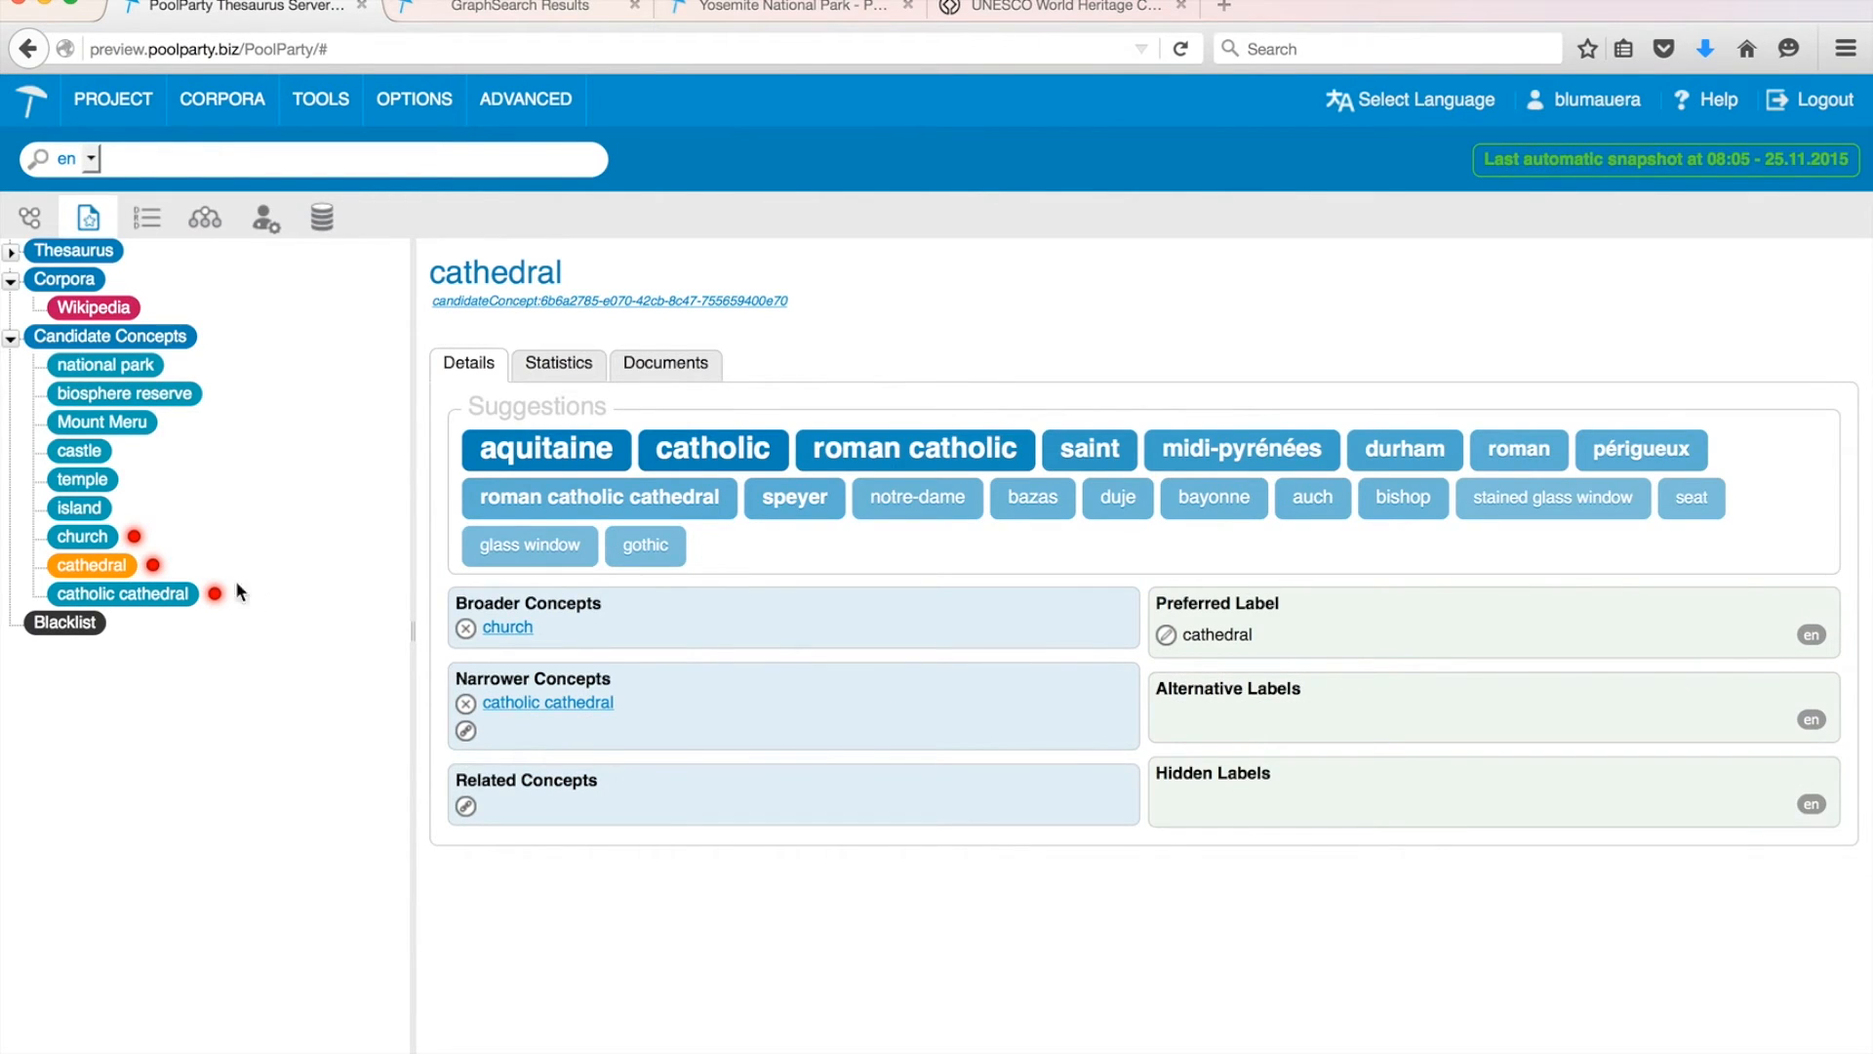
- Check the catholic cathedral candidate, and assign the thesaurus concept Cultural site (Sites by Type) as the broader concept of church
{"action": "left_click", "coordinate": [176, 598]}
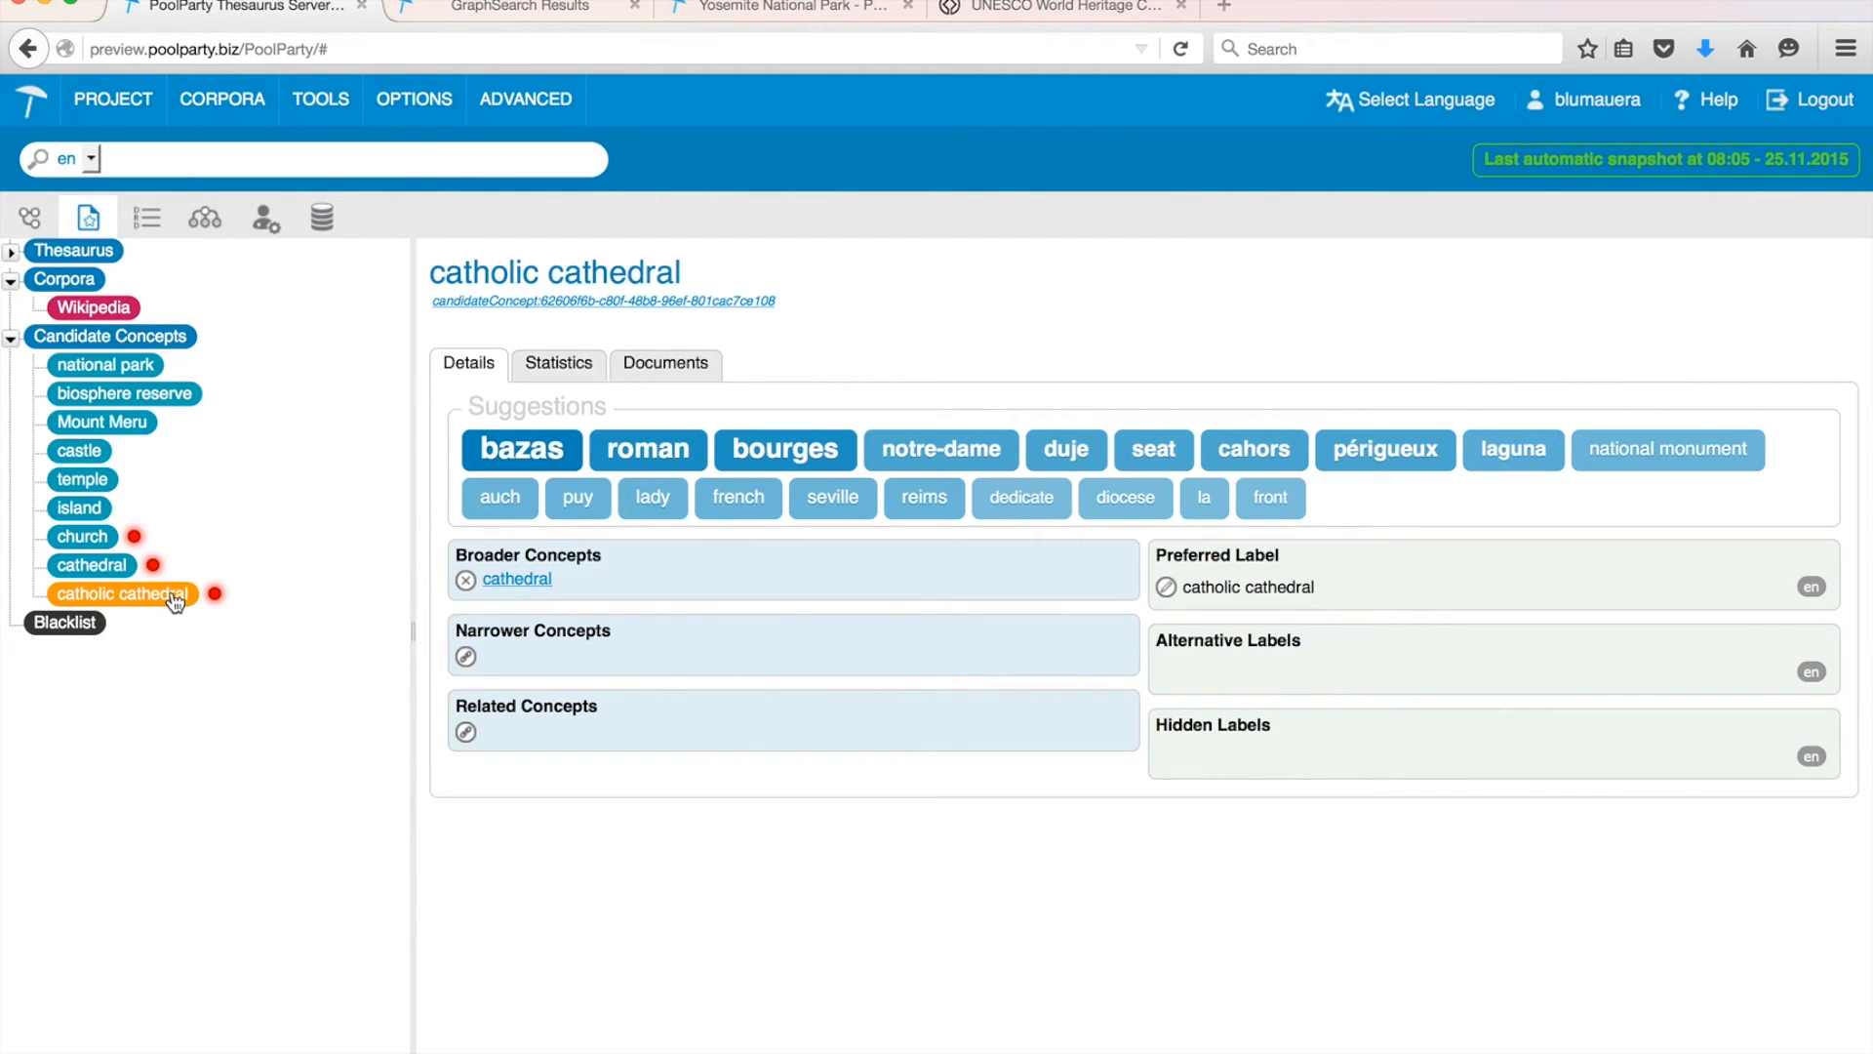
{"action": "left_click", "coordinate": [93, 539]}
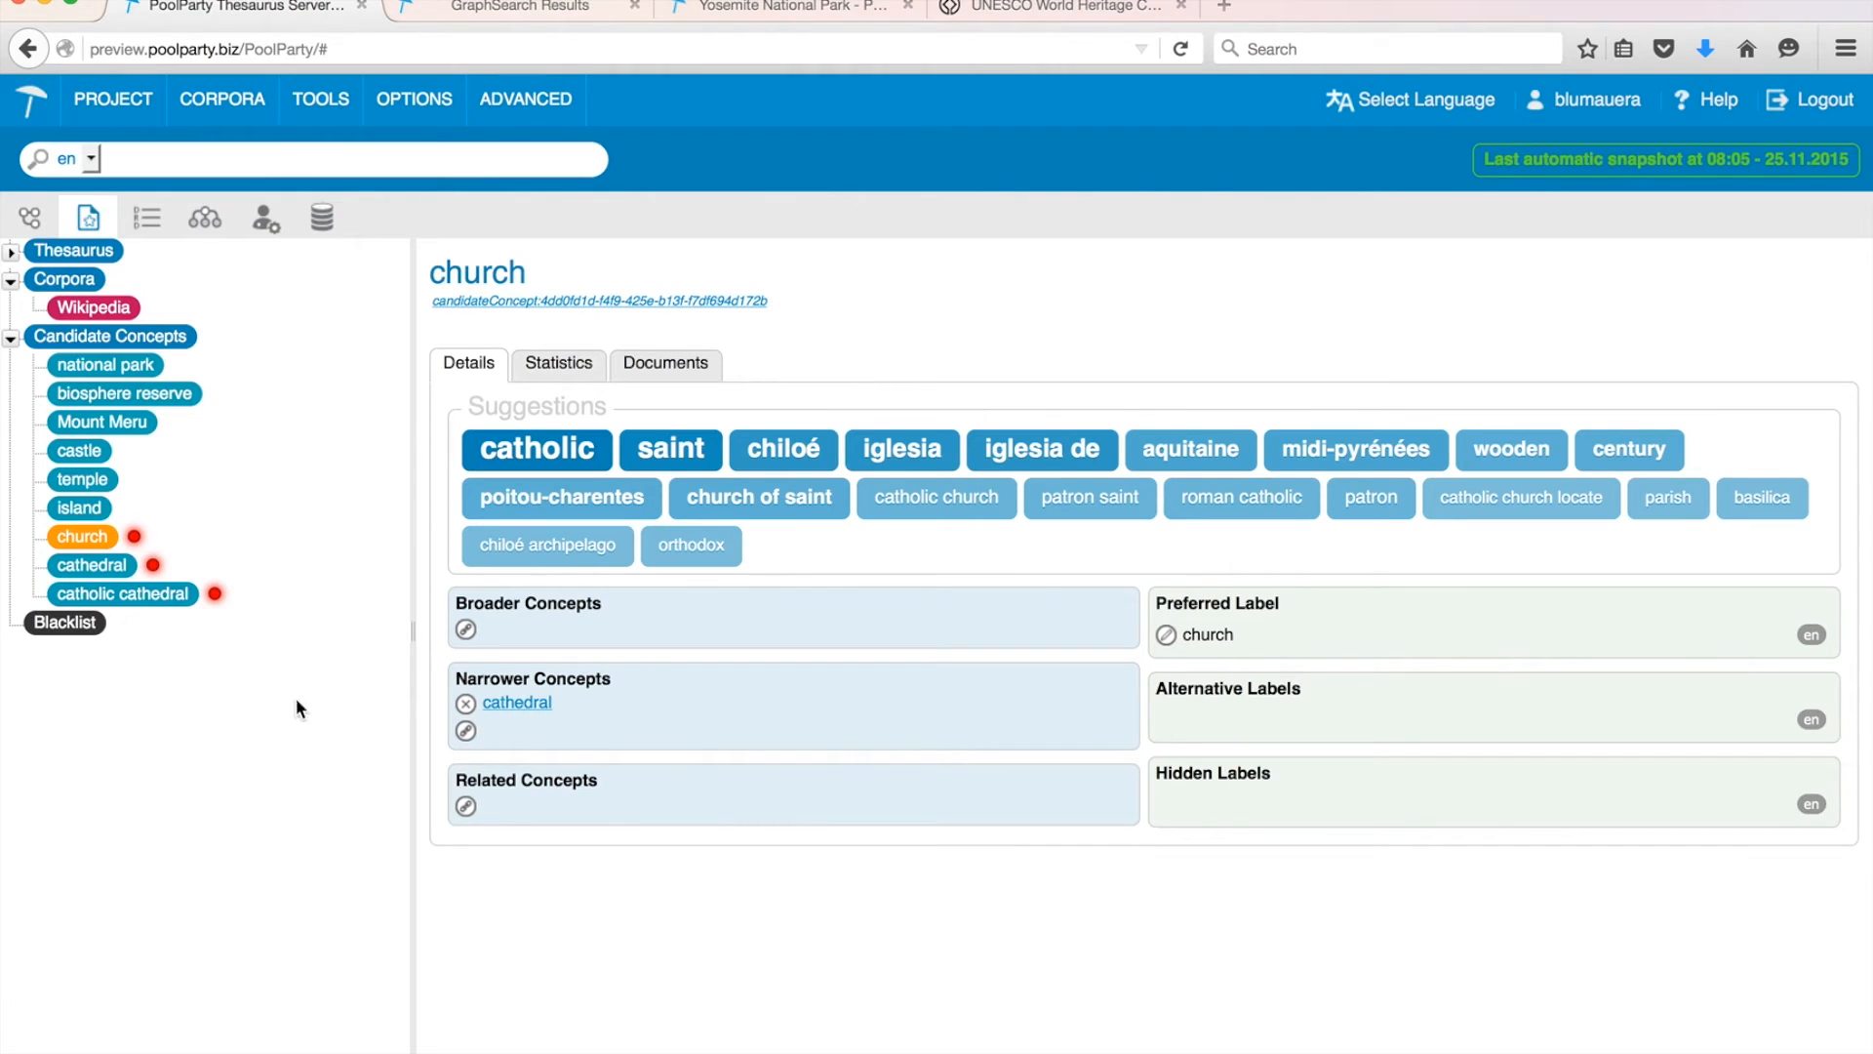
{"action": "left_click", "coordinate": [466, 630]}
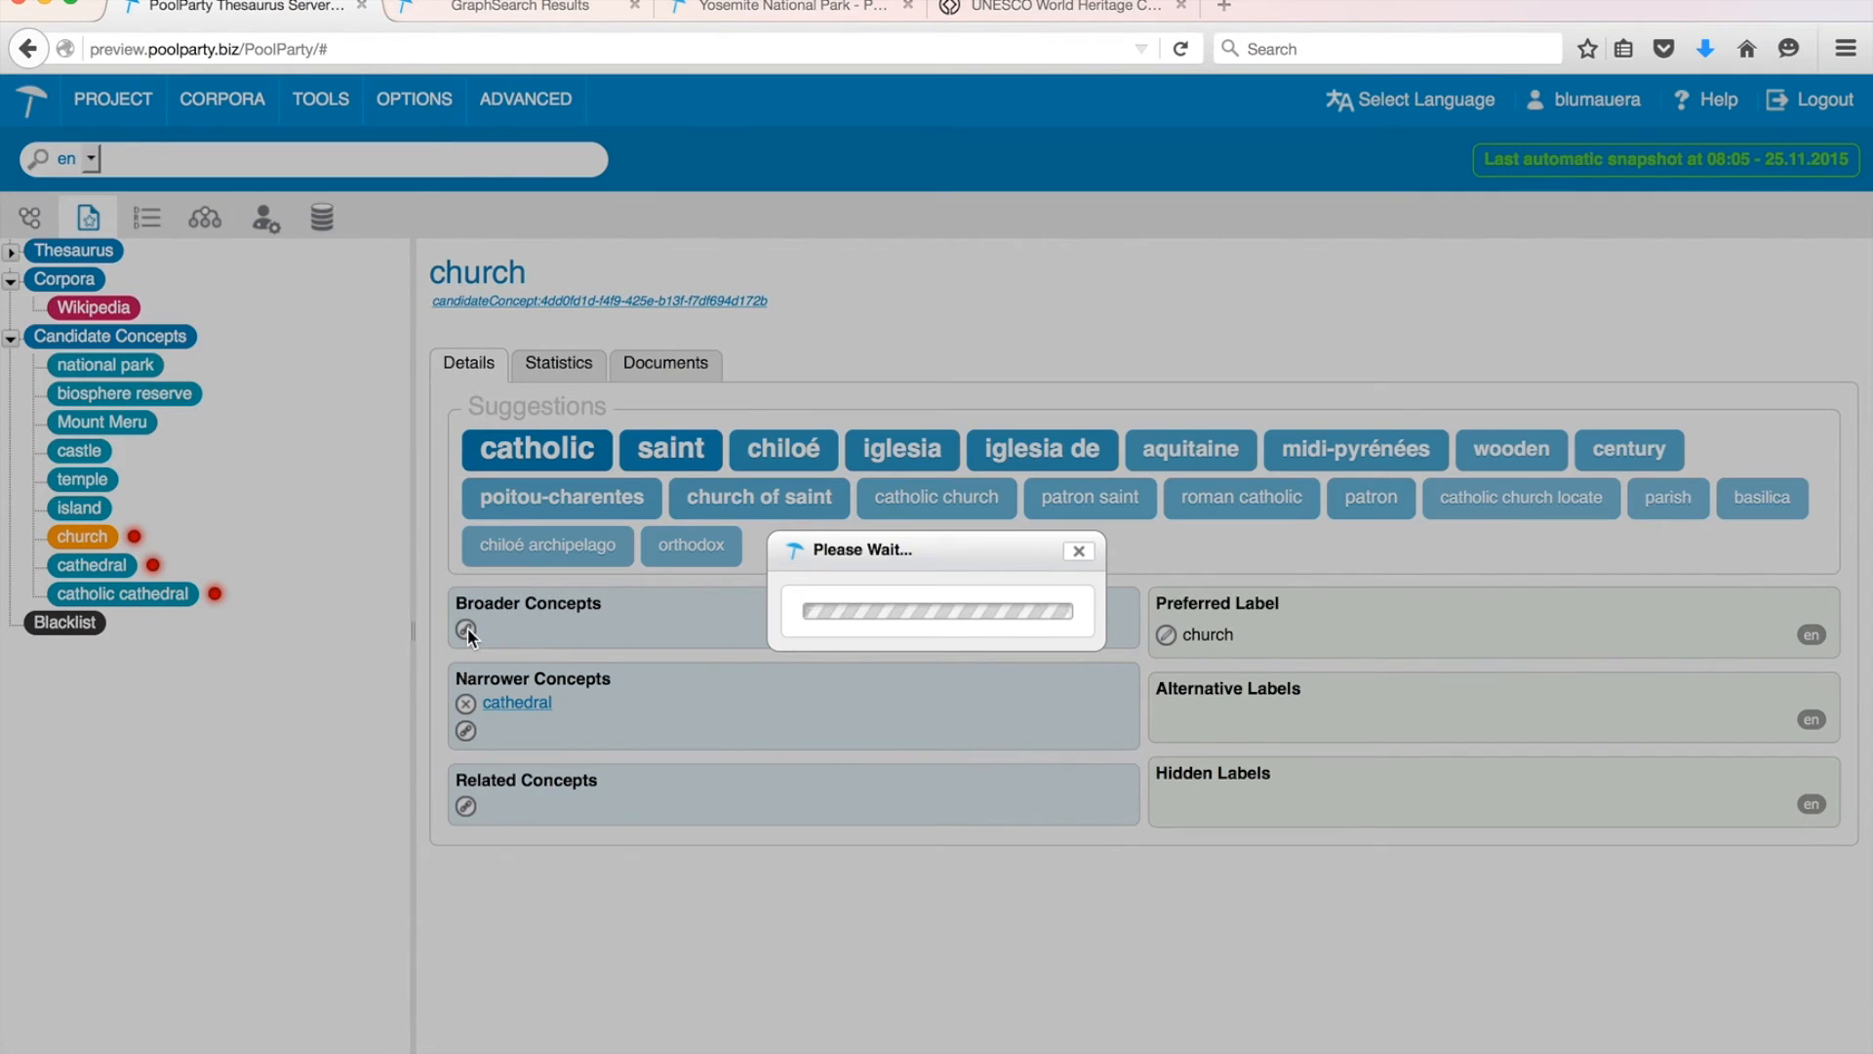
{"action": "type", "text": "cult"}
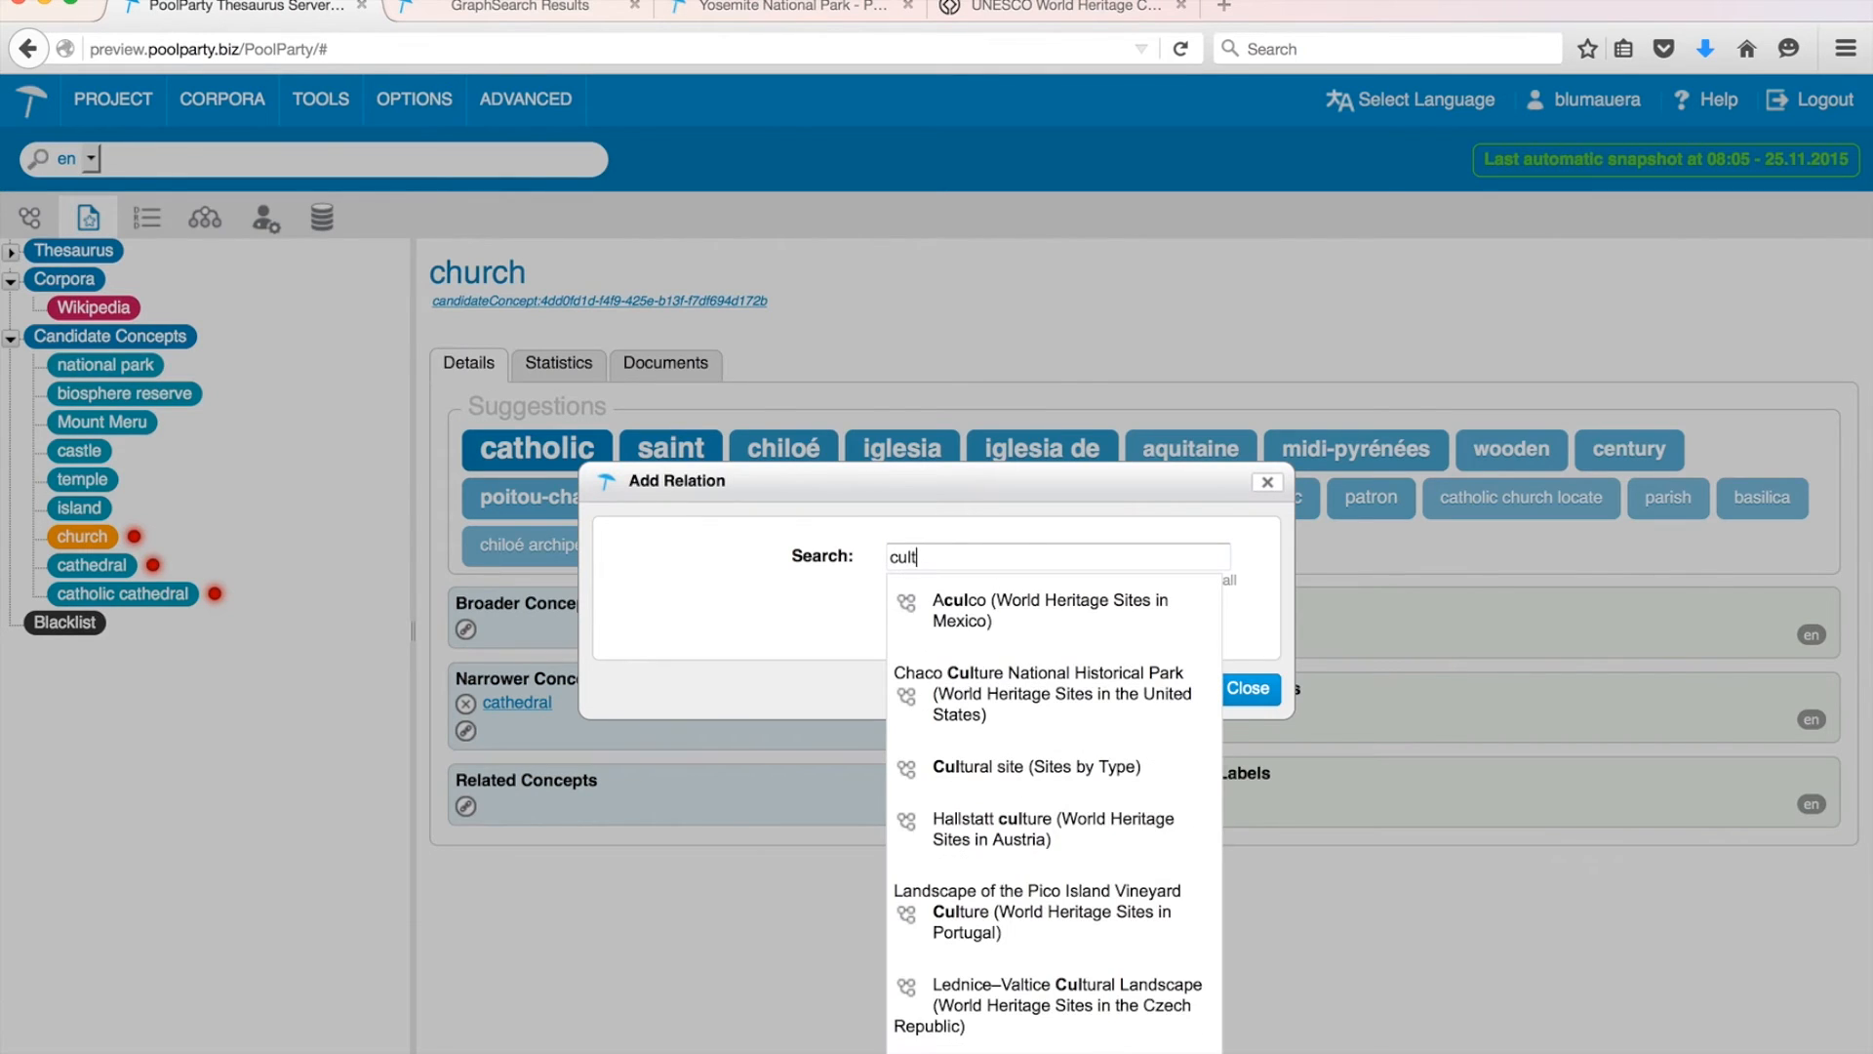
{"action": "type", "text": "ural s"}
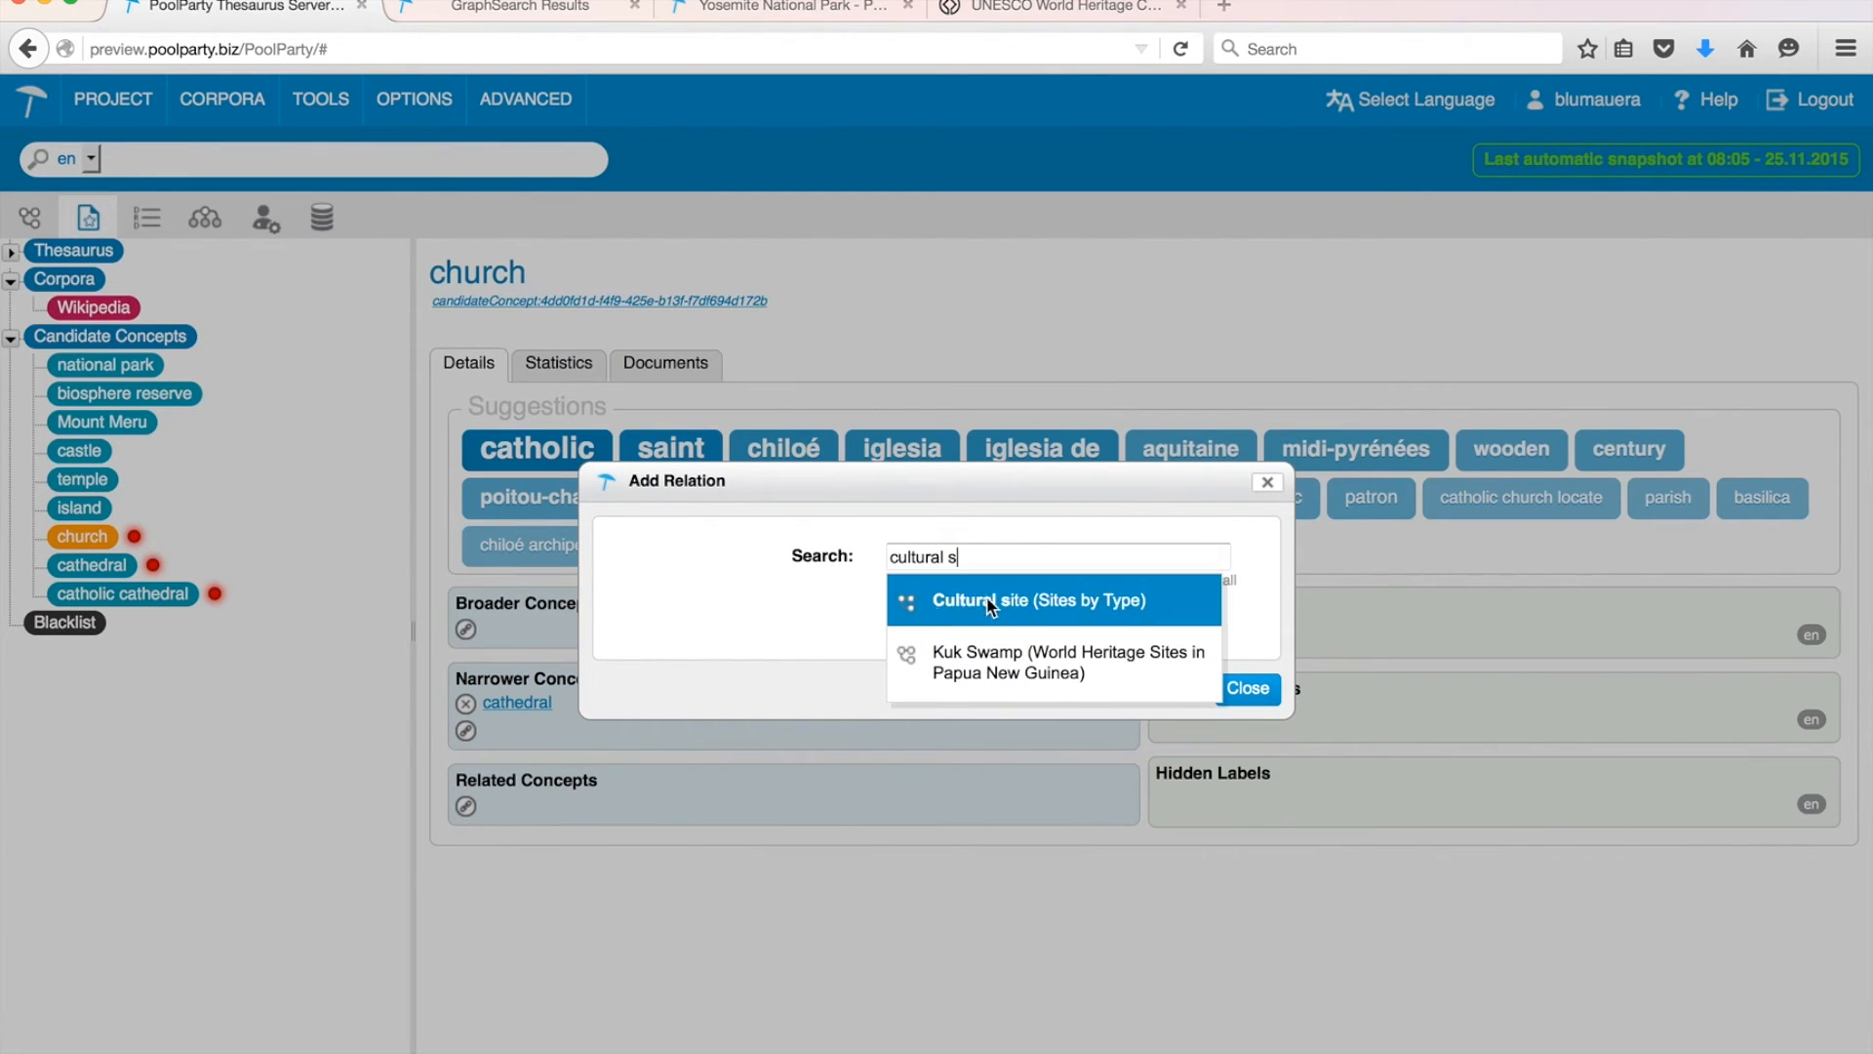
{"action": "left_click", "coordinate": [1002, 602]}
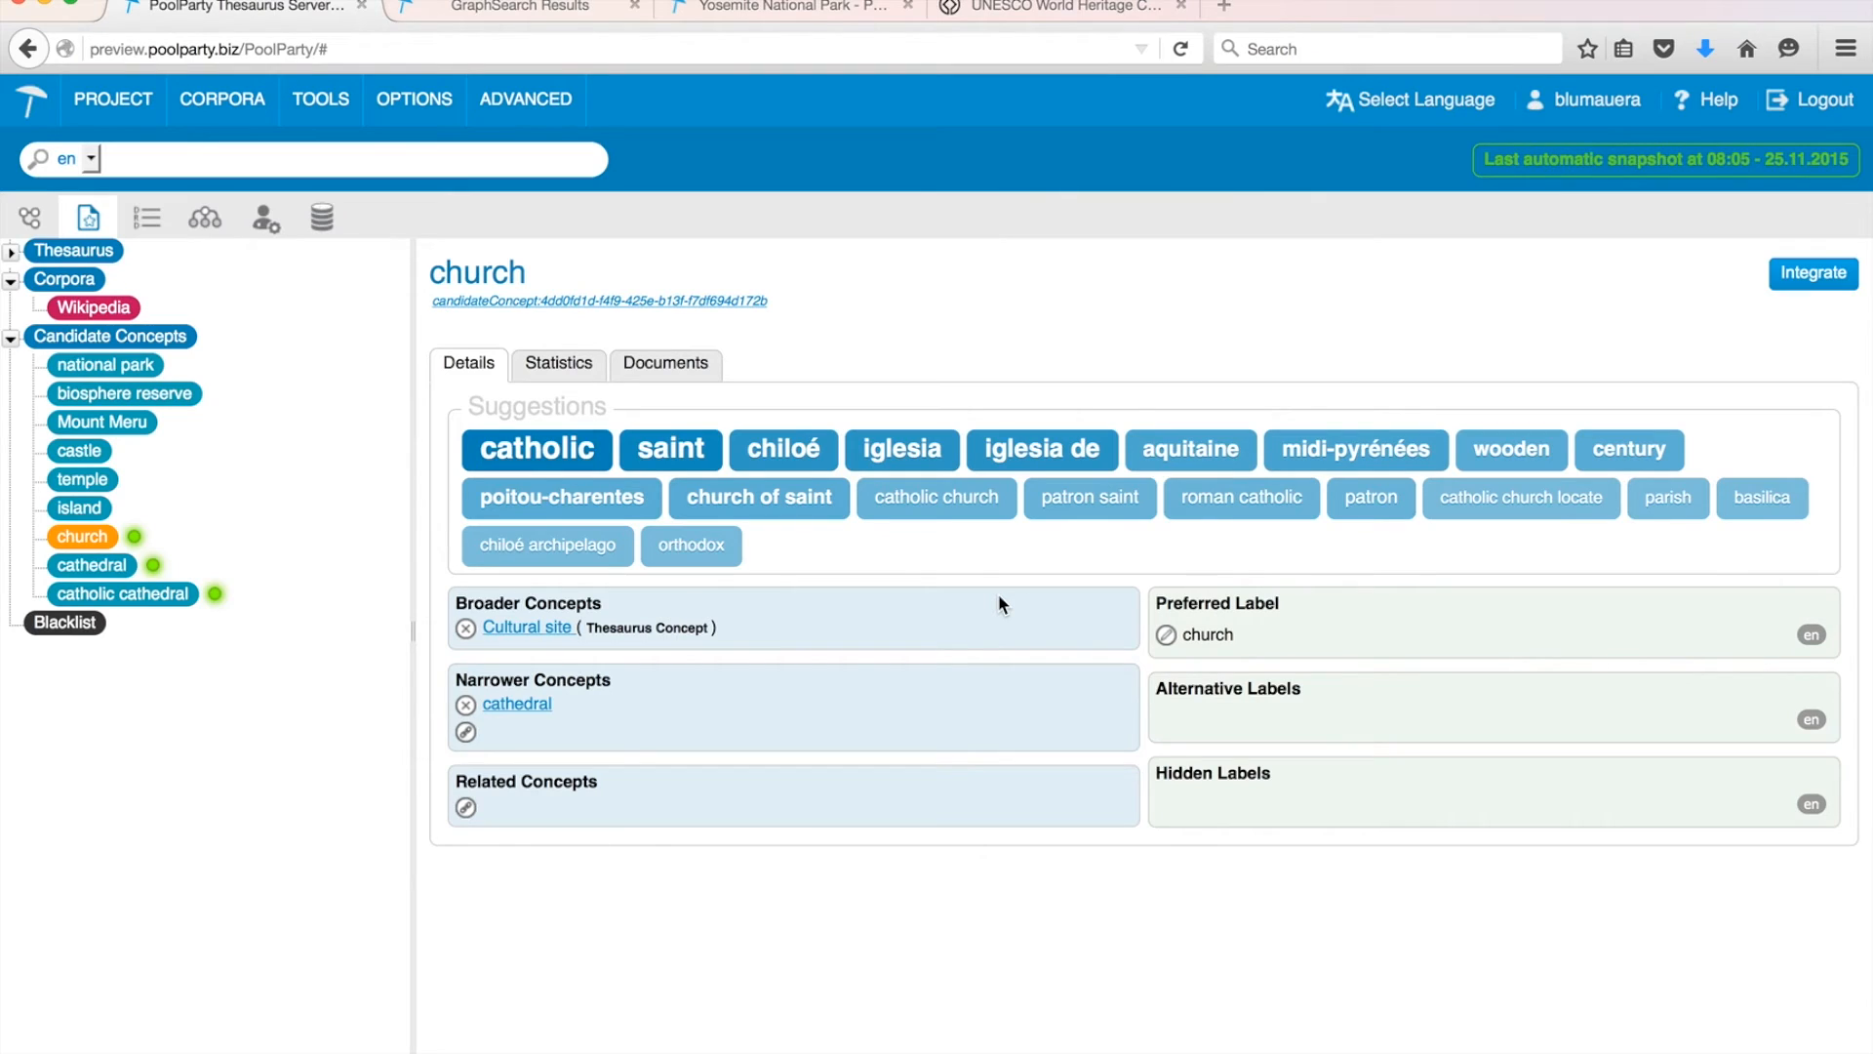
- Capitalise the preferred labels of the three linked candidate concepts as Church, Cathedral and Catholic cathedral
{"action": "left_click", "coordinate": [1206, 633]}
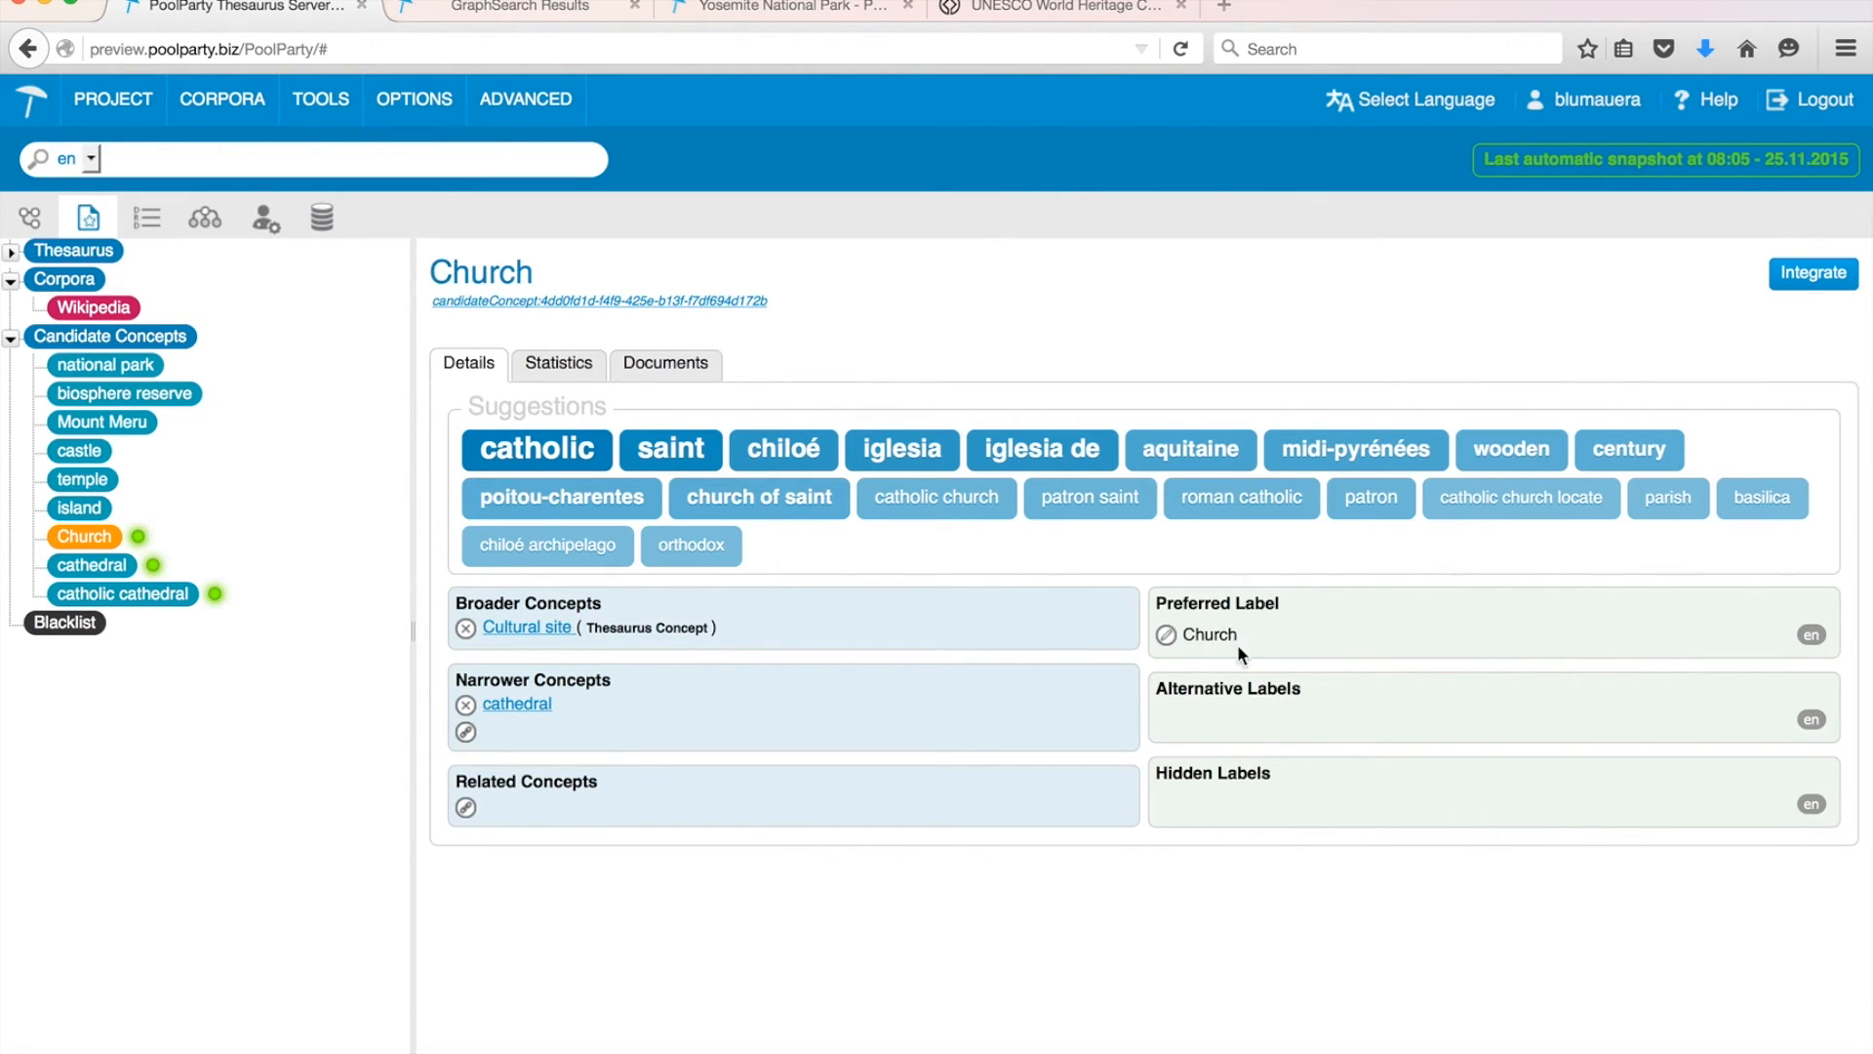
{"action": "left_click", "coordinate": [103, 568]}
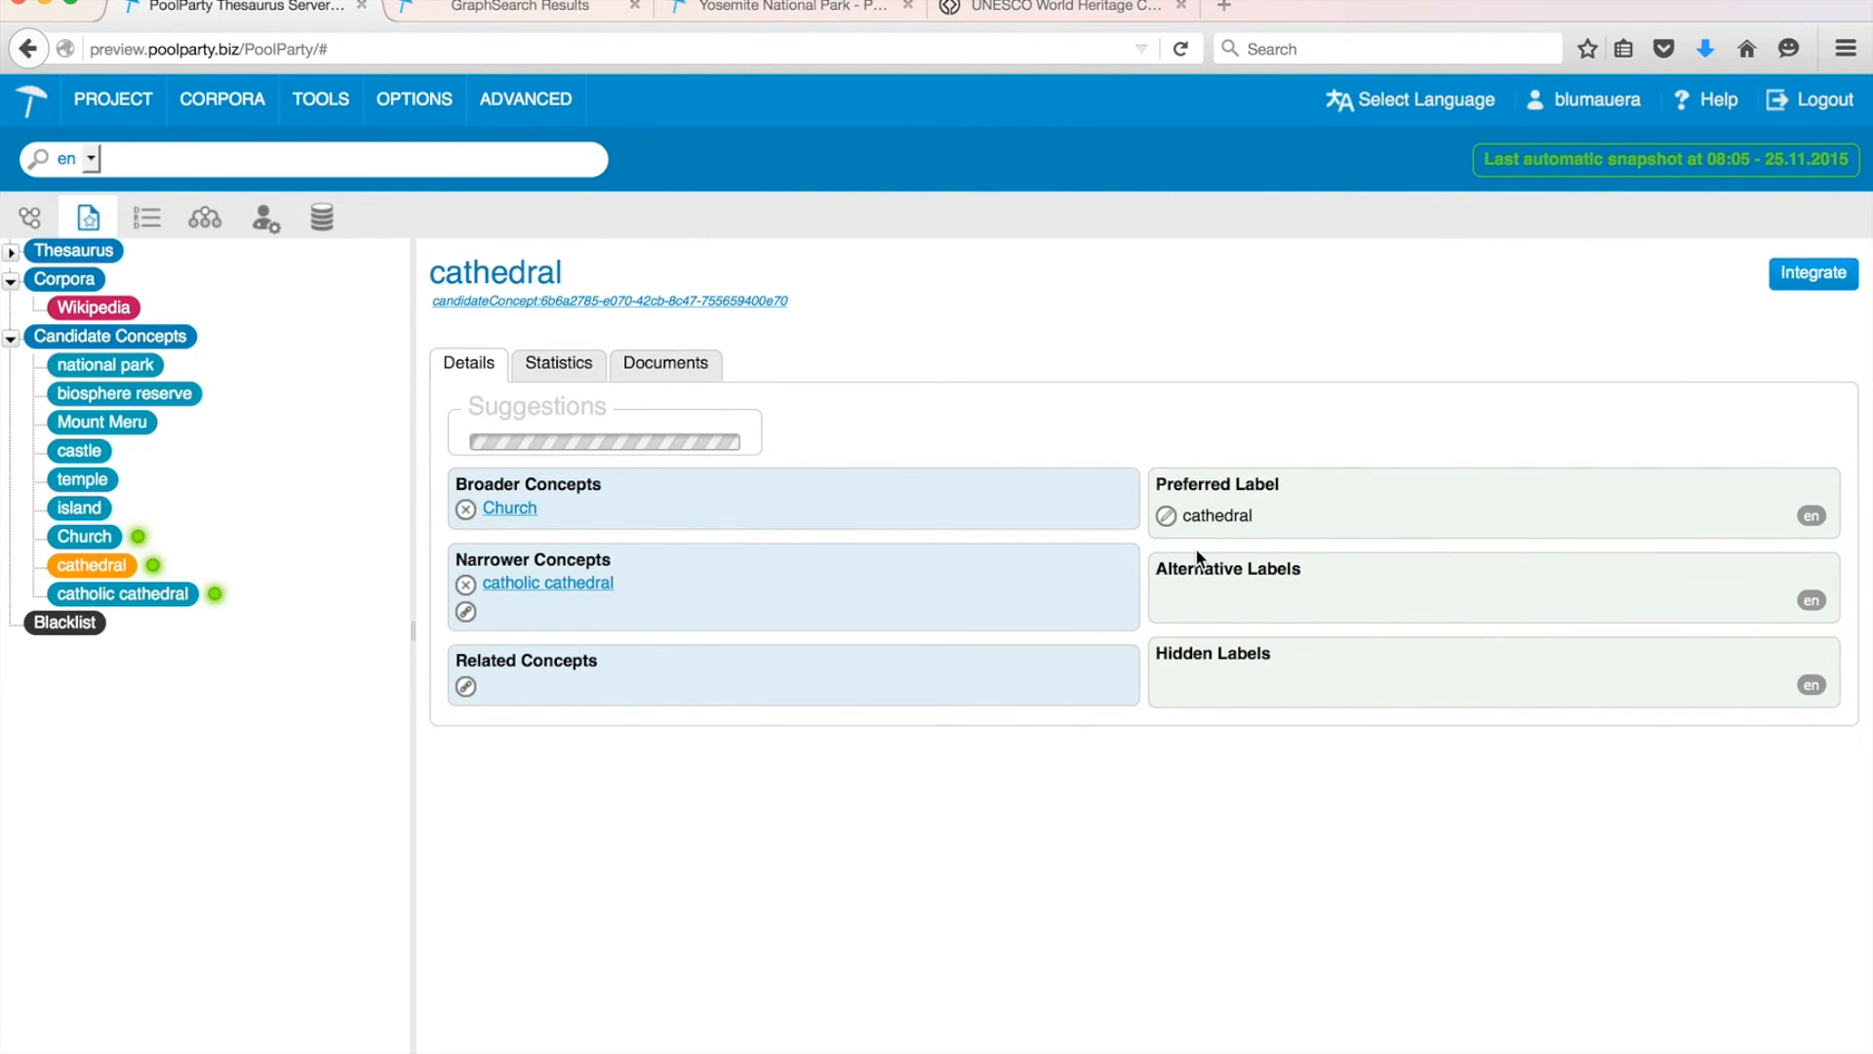
{"action": "left_click", "coordinate": [1206, 634]}
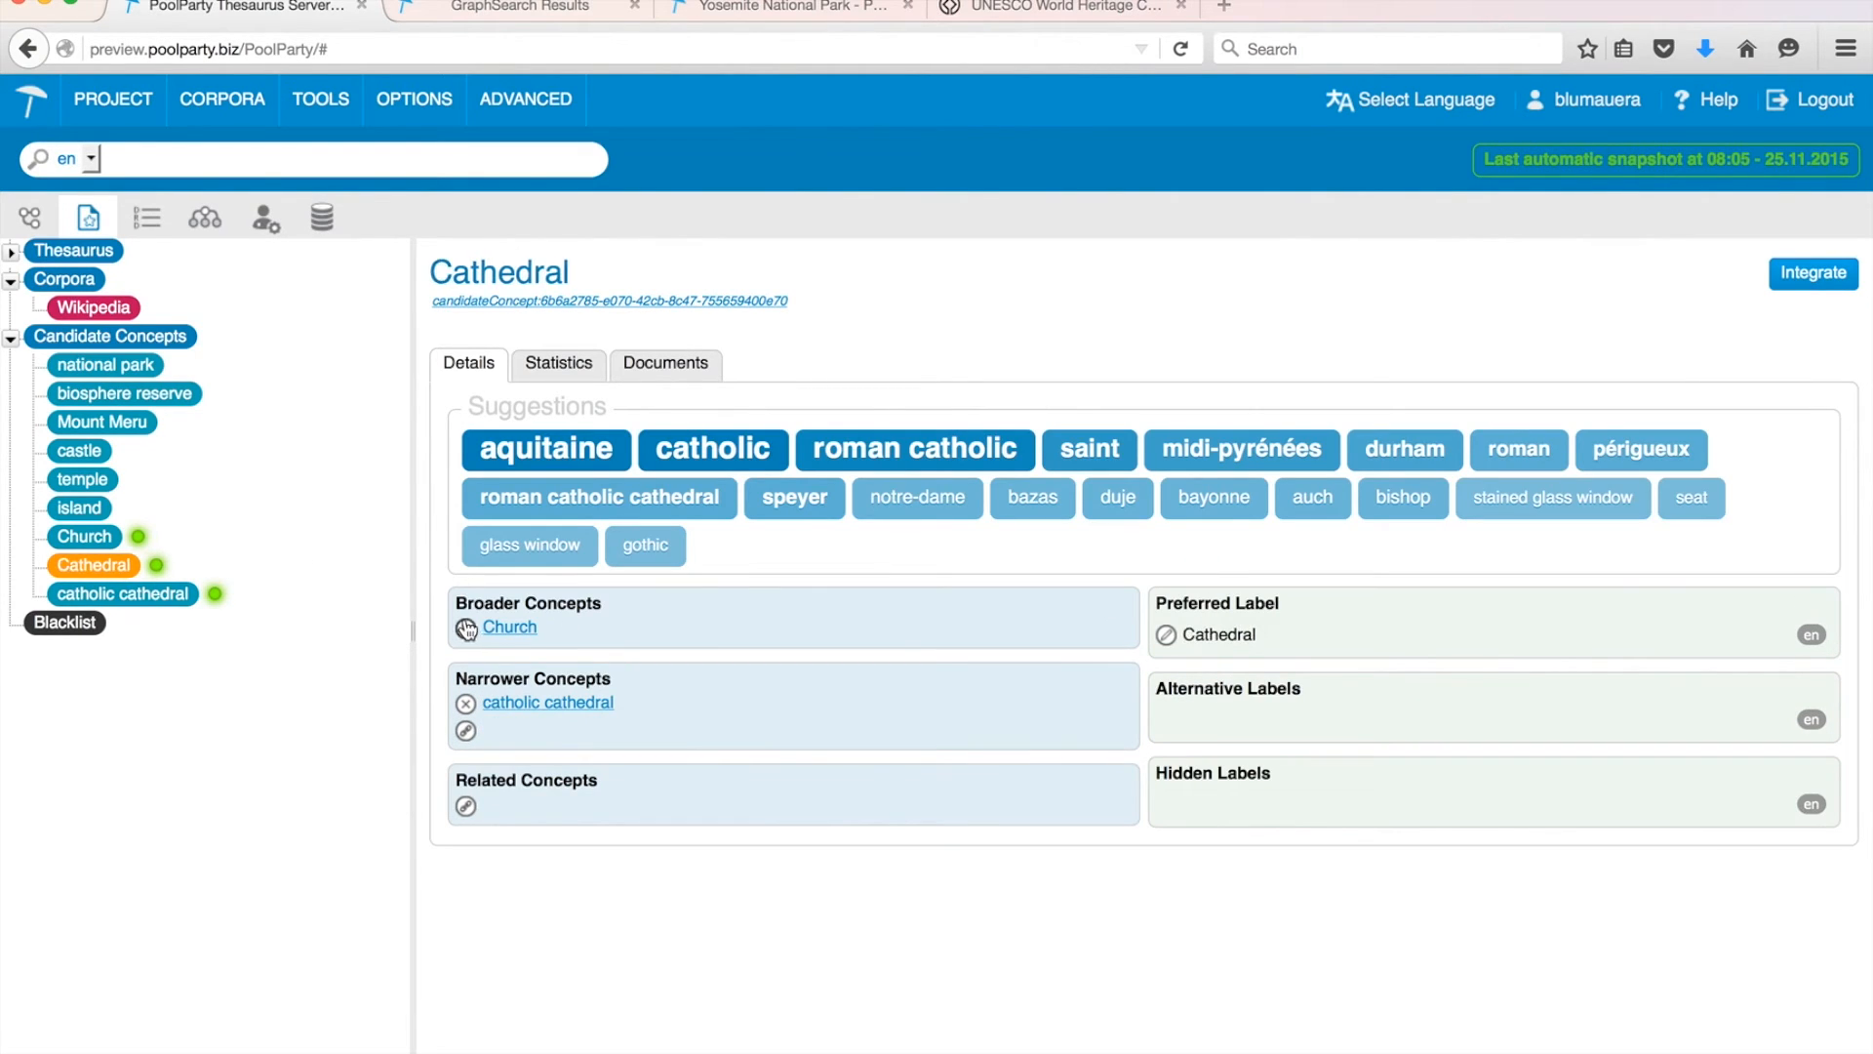
{"action": "left_click", "coordinate": [136, 594]}
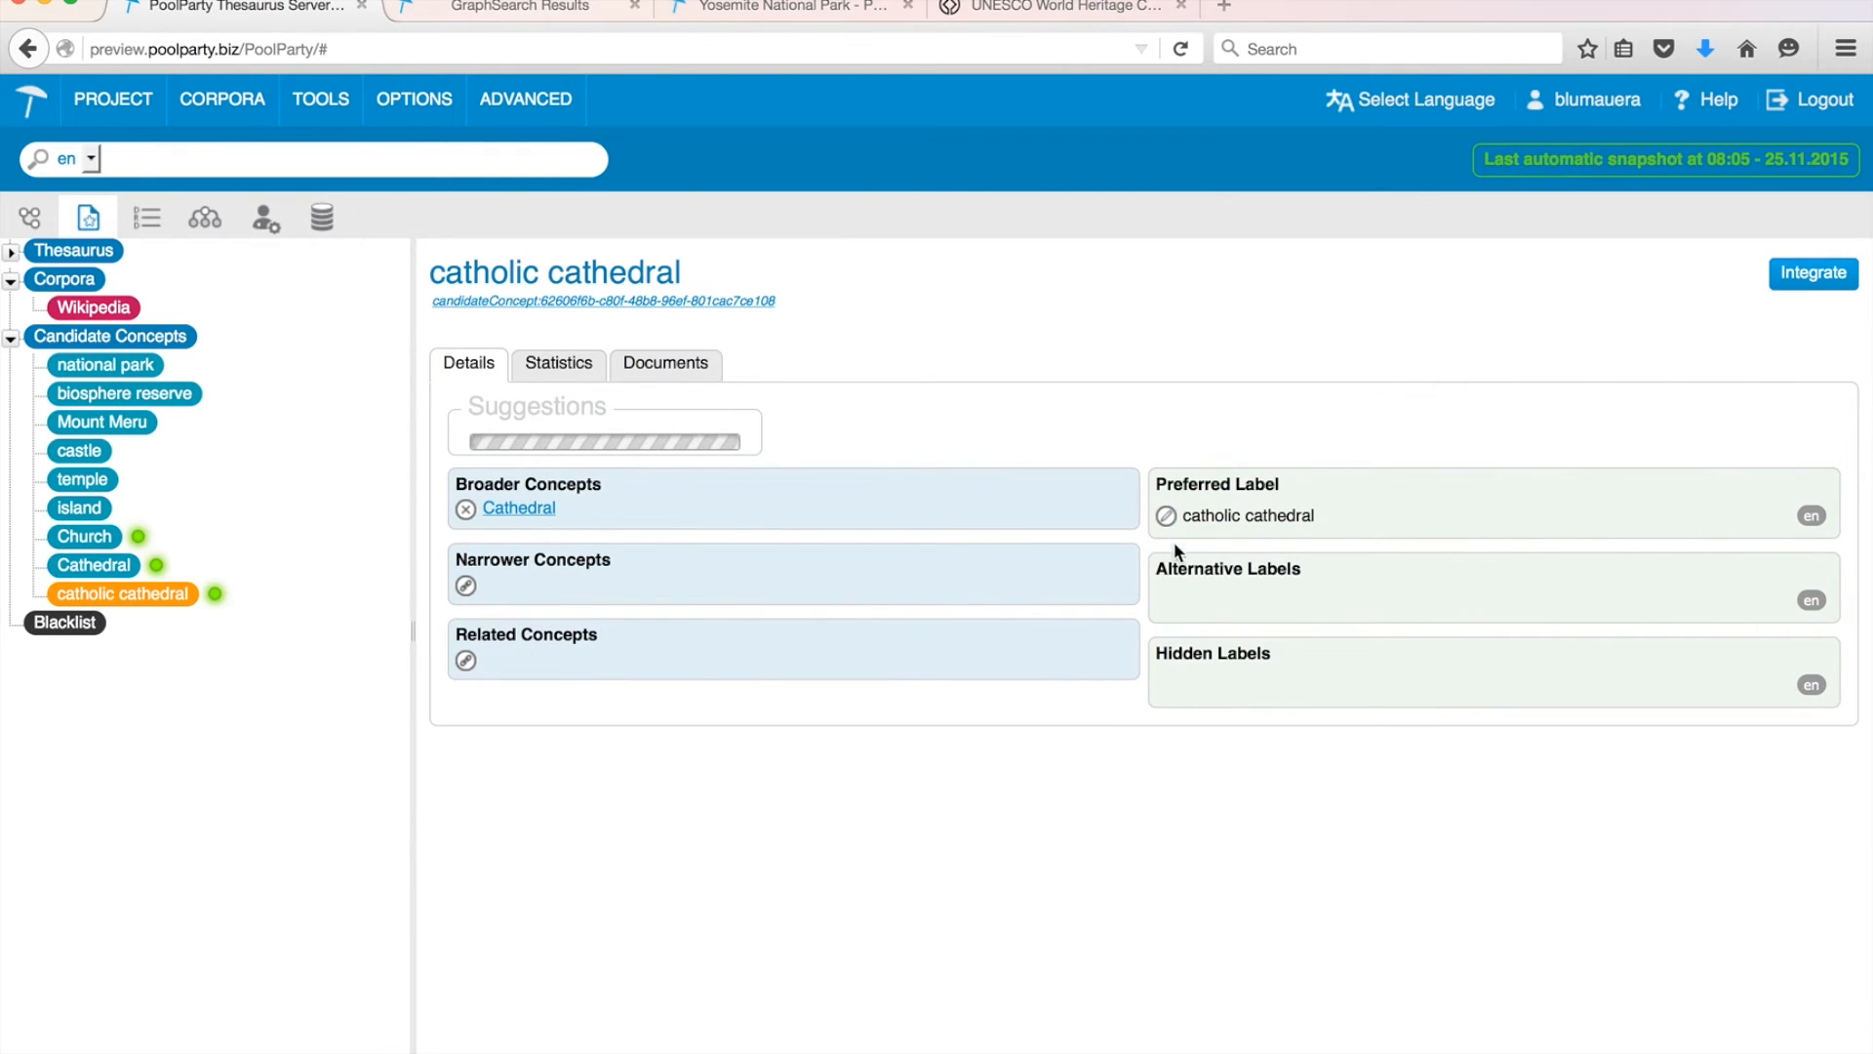
{"action": "left_click", "coordinate": [1219, 514]}
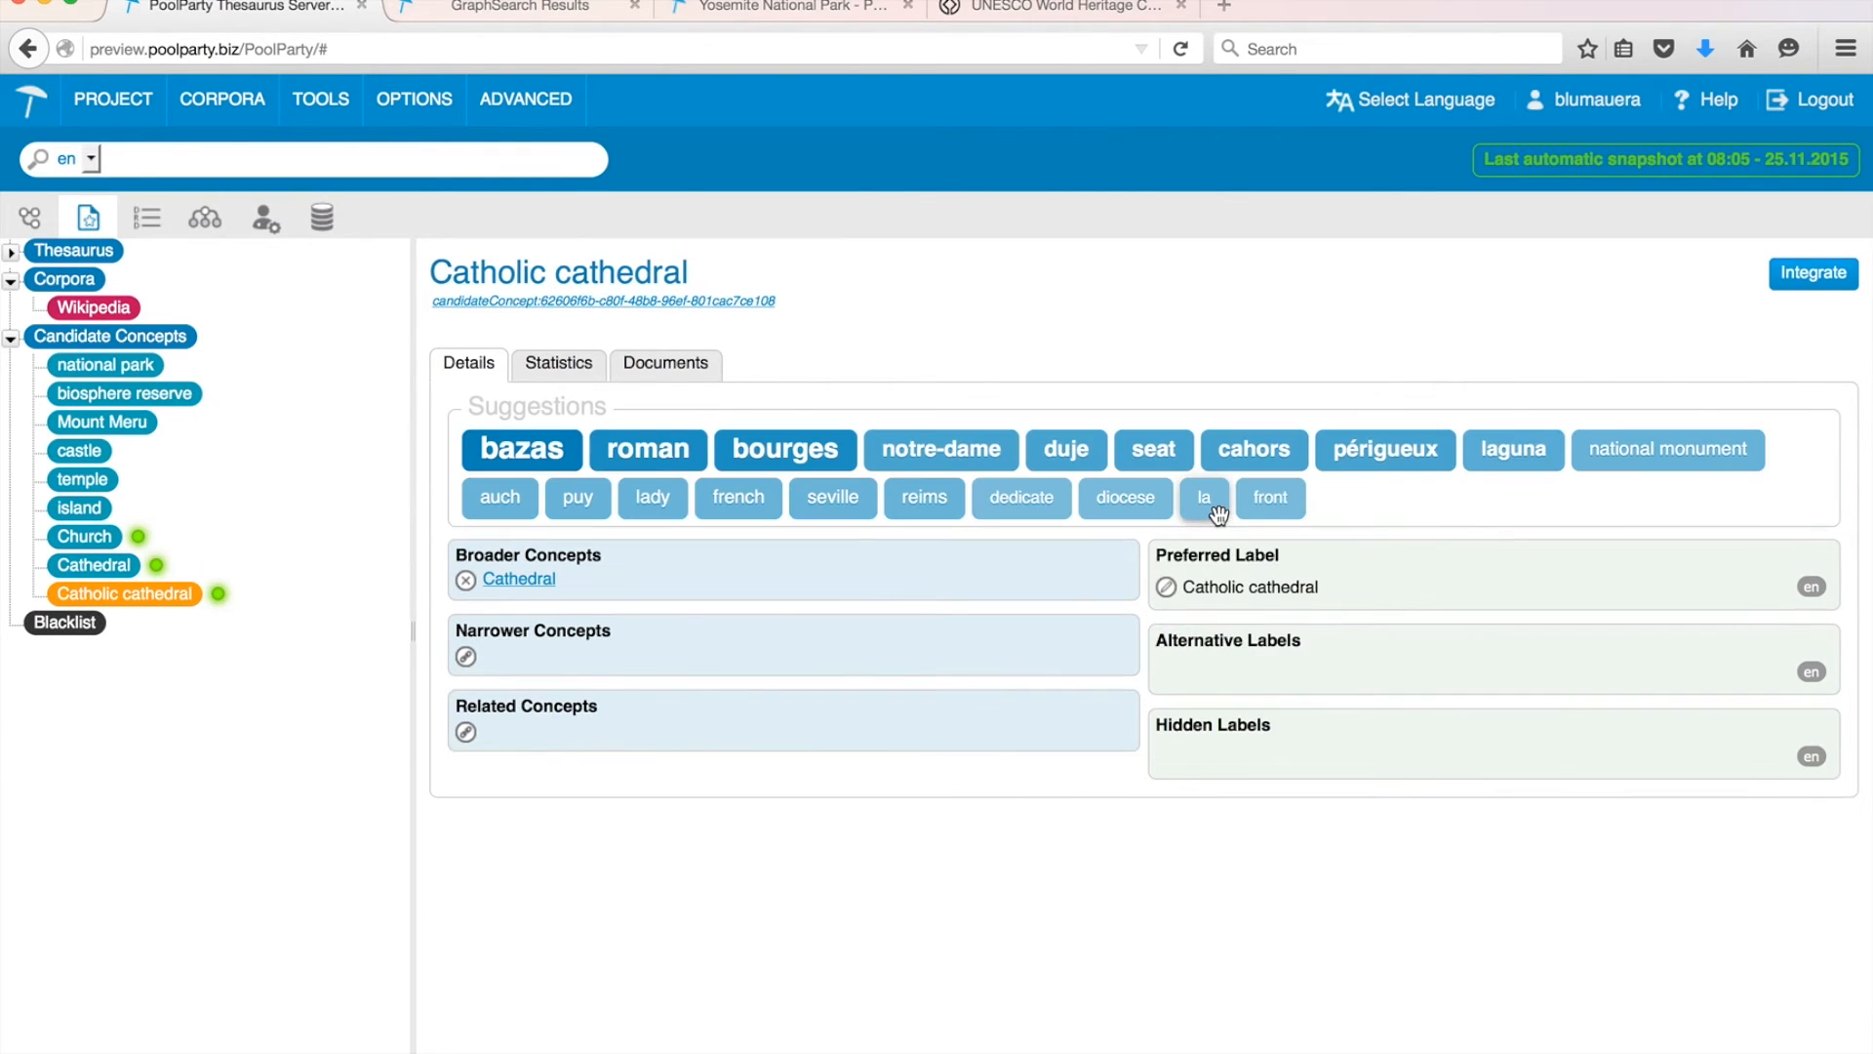
- Change the preferred label of the Catholic cathedral candidate concept to Catholic Cathedral
{"action": "left_click", "coordinate": [1208, 588]}
{"action": "left_click", "coordinate": [1210, 588]}
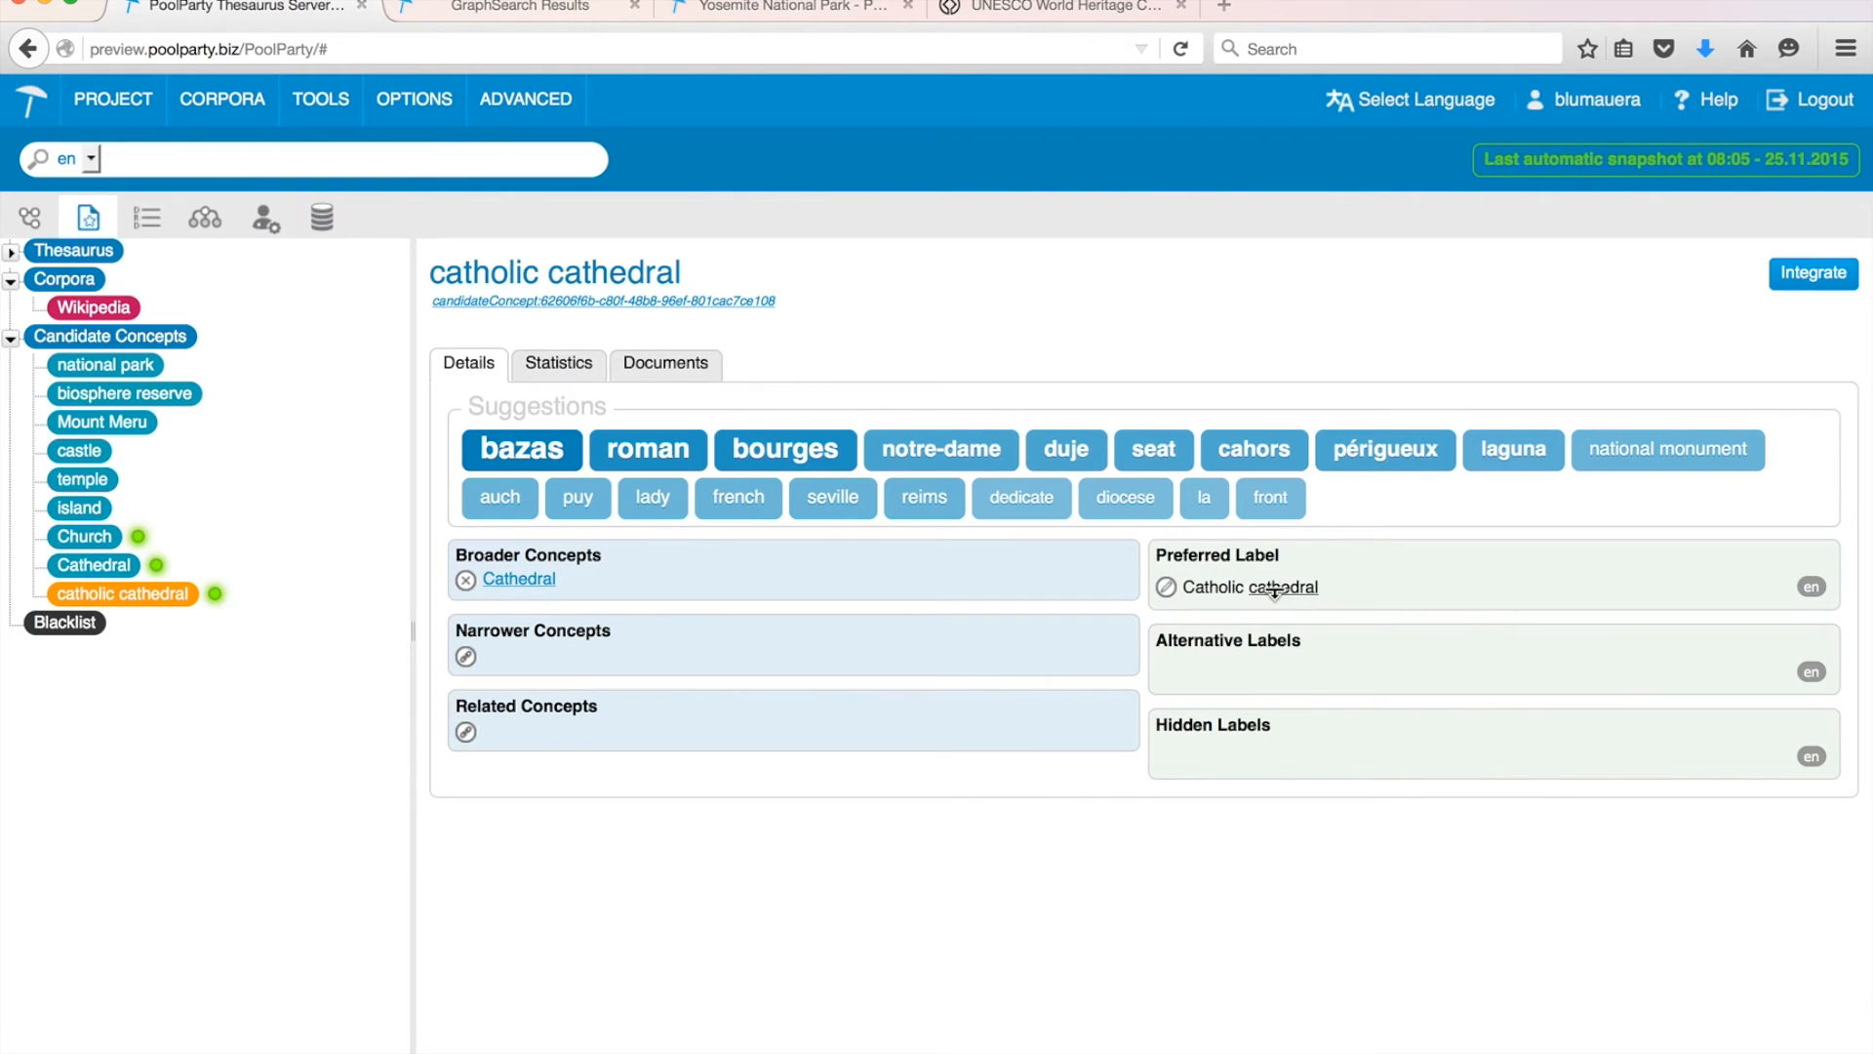
{"action": "left_click", "coordinate": [1274, 588]}
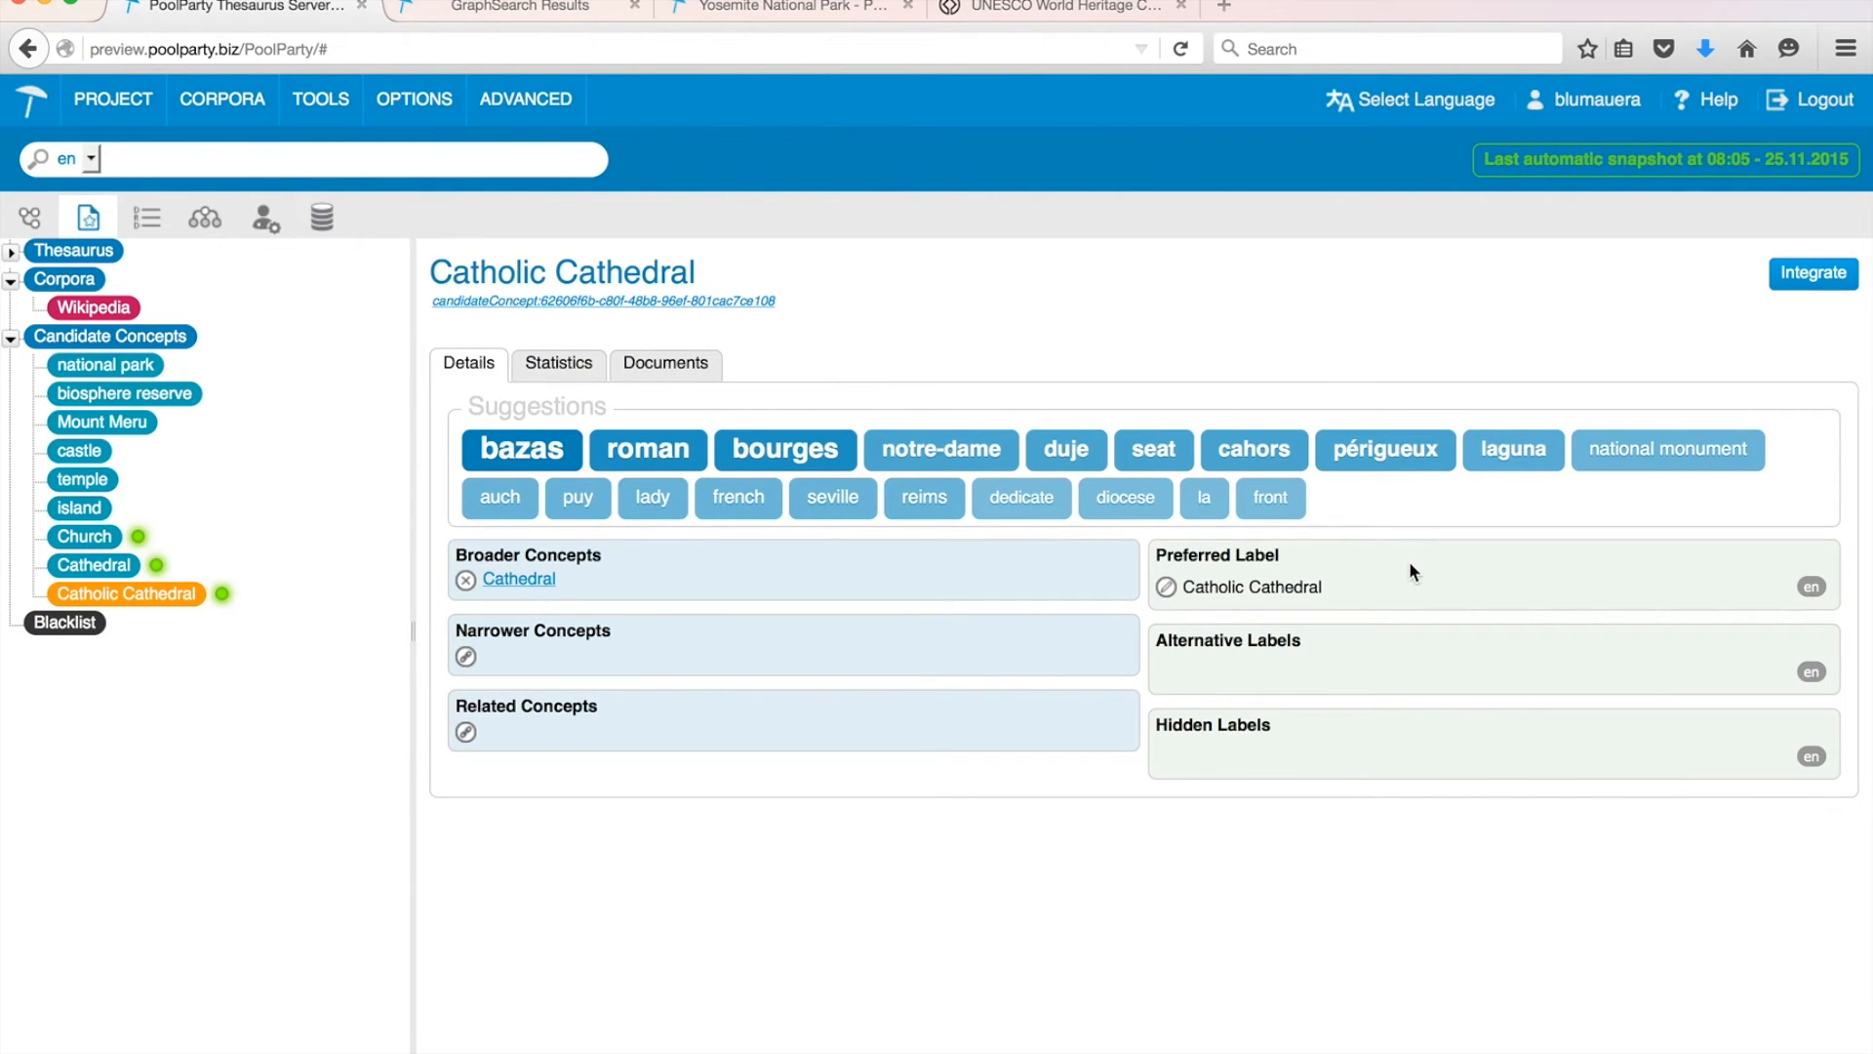
- Integrate the candidate concept Church, together with Cathedral and Catholic Cathedral, into the thesaurus
{"action": "left_click", "coordinate": [92, 540]}
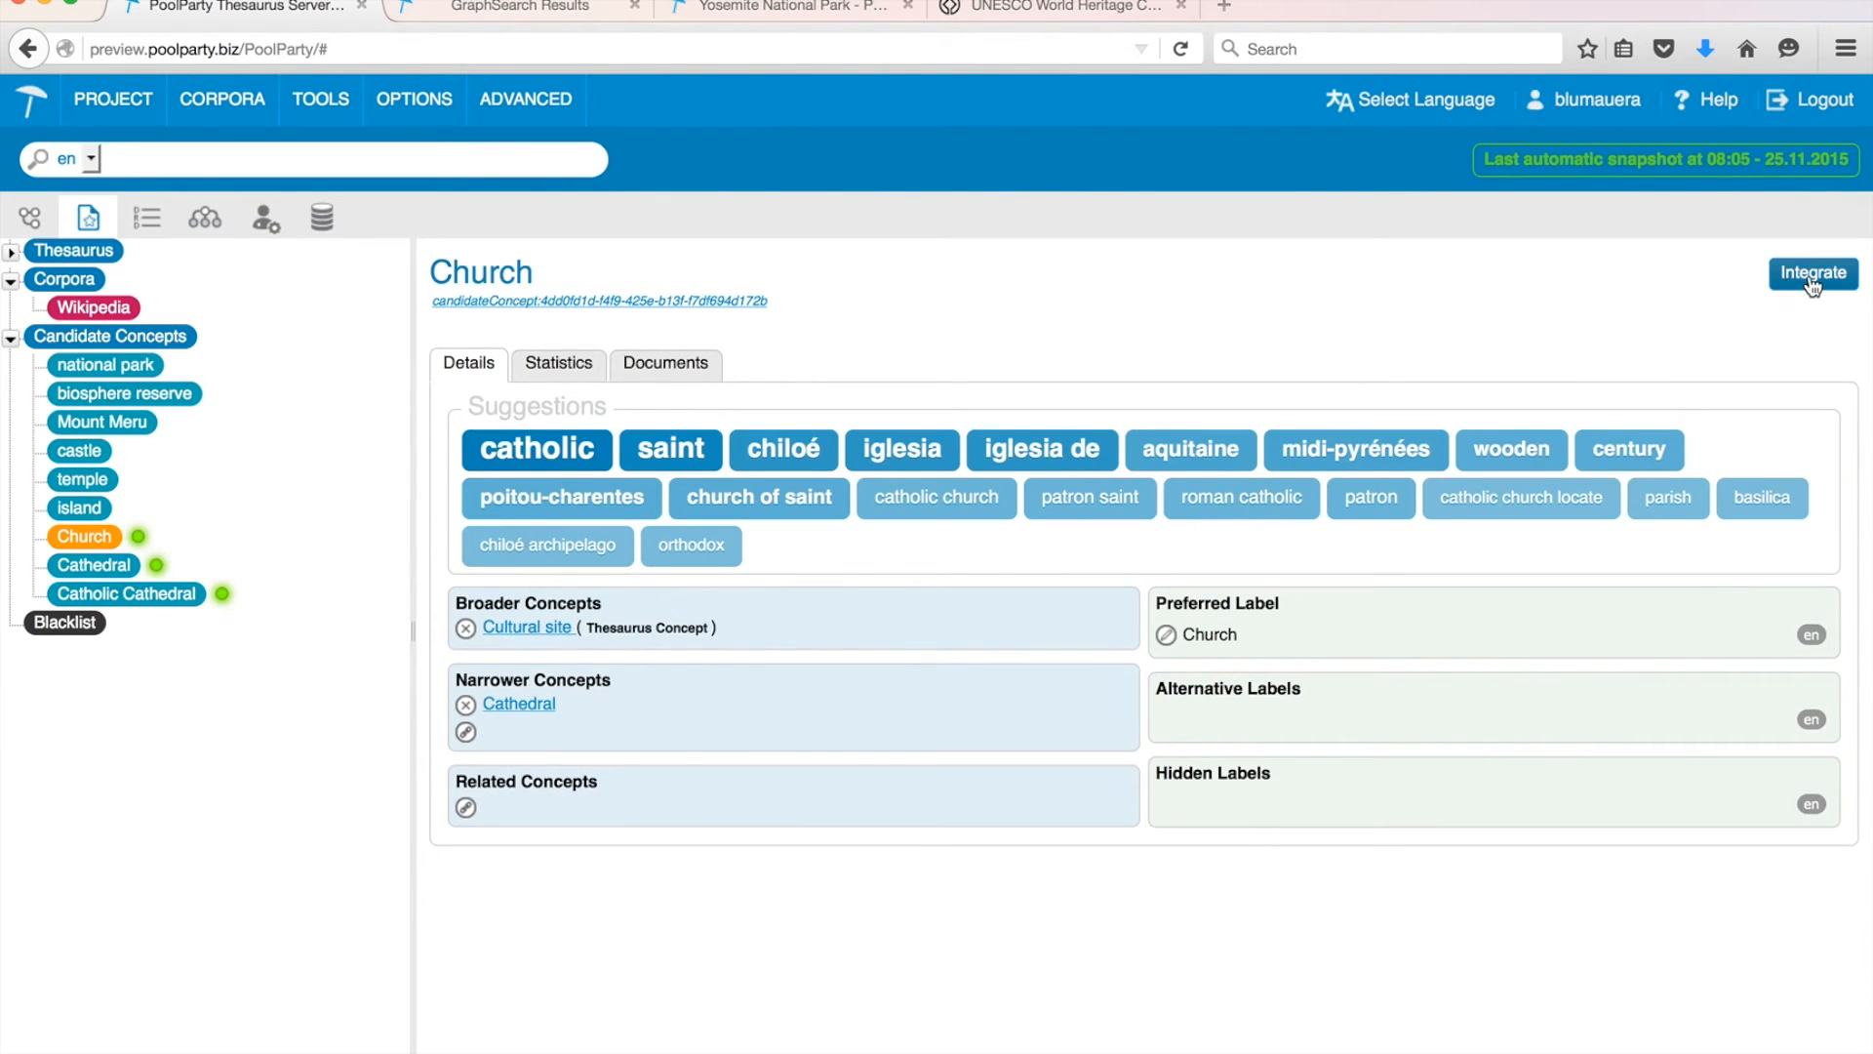
{"action": "left_click", "coordinate": [1811, 280]}
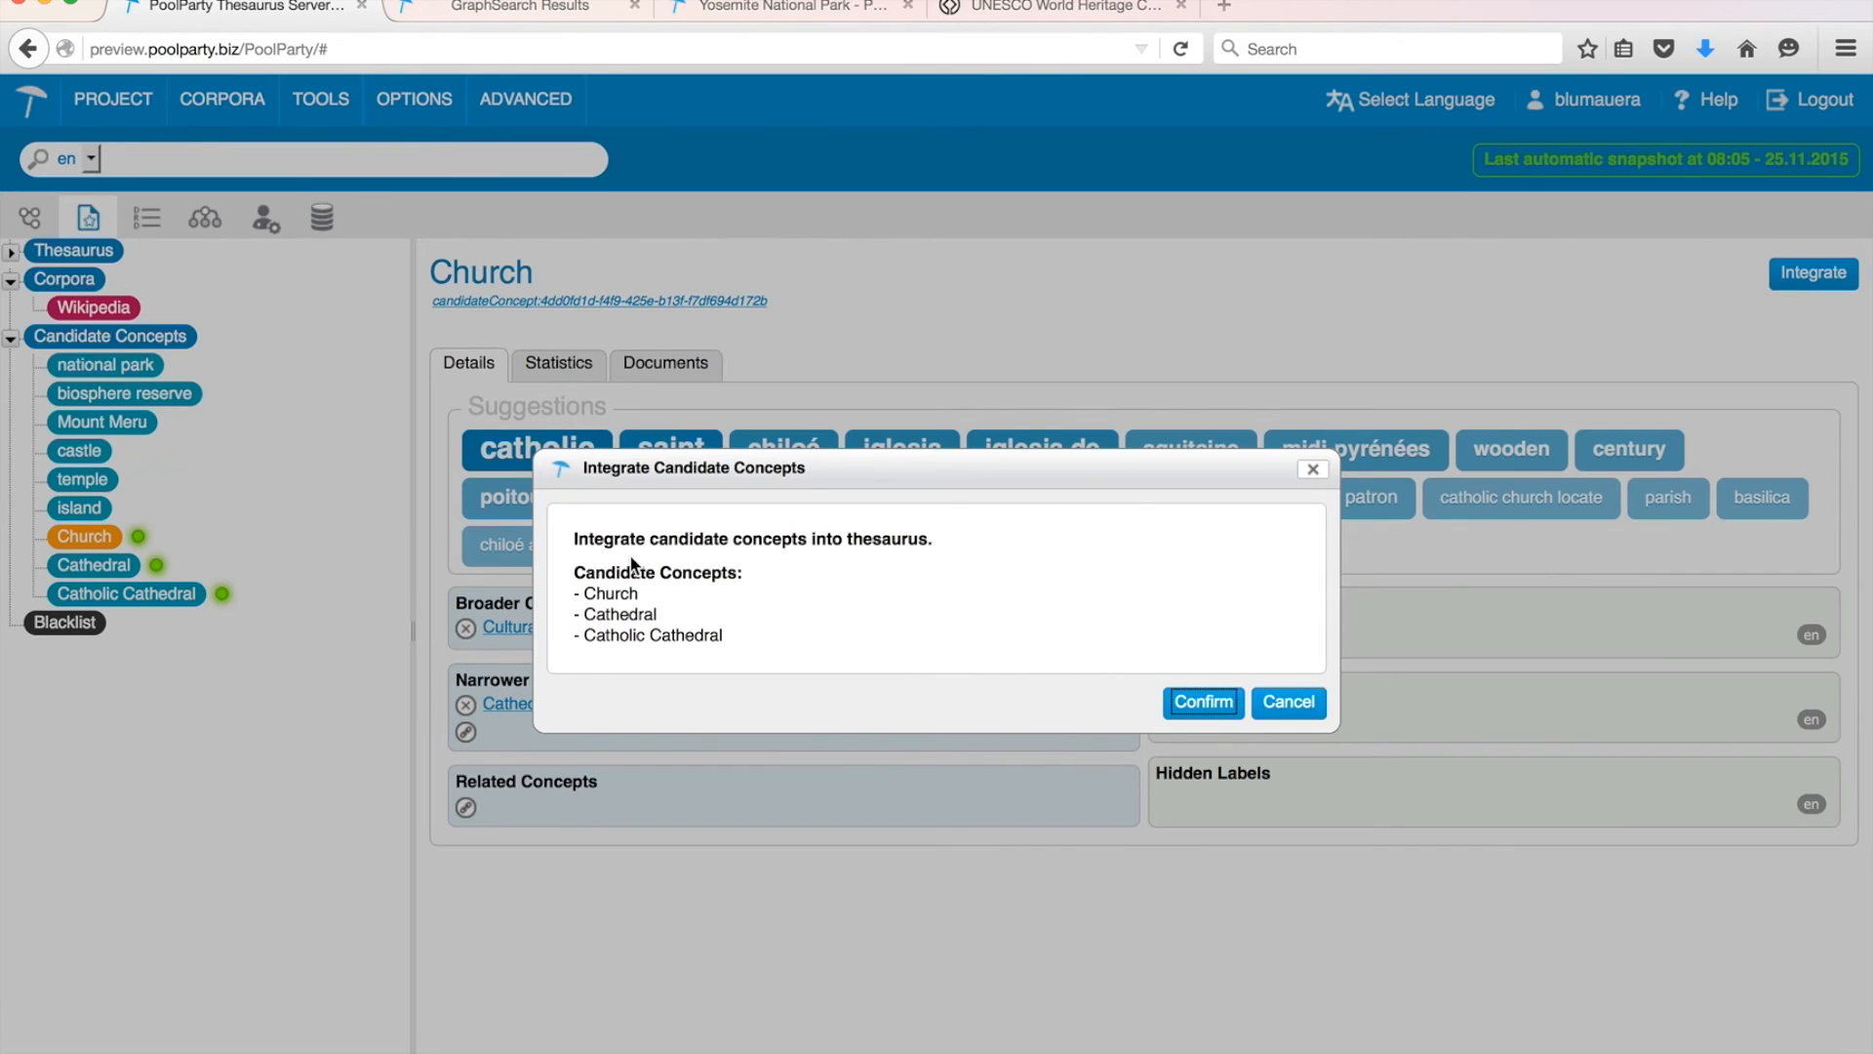
{"action": "left_click", "coordinate": [1210, 702]}
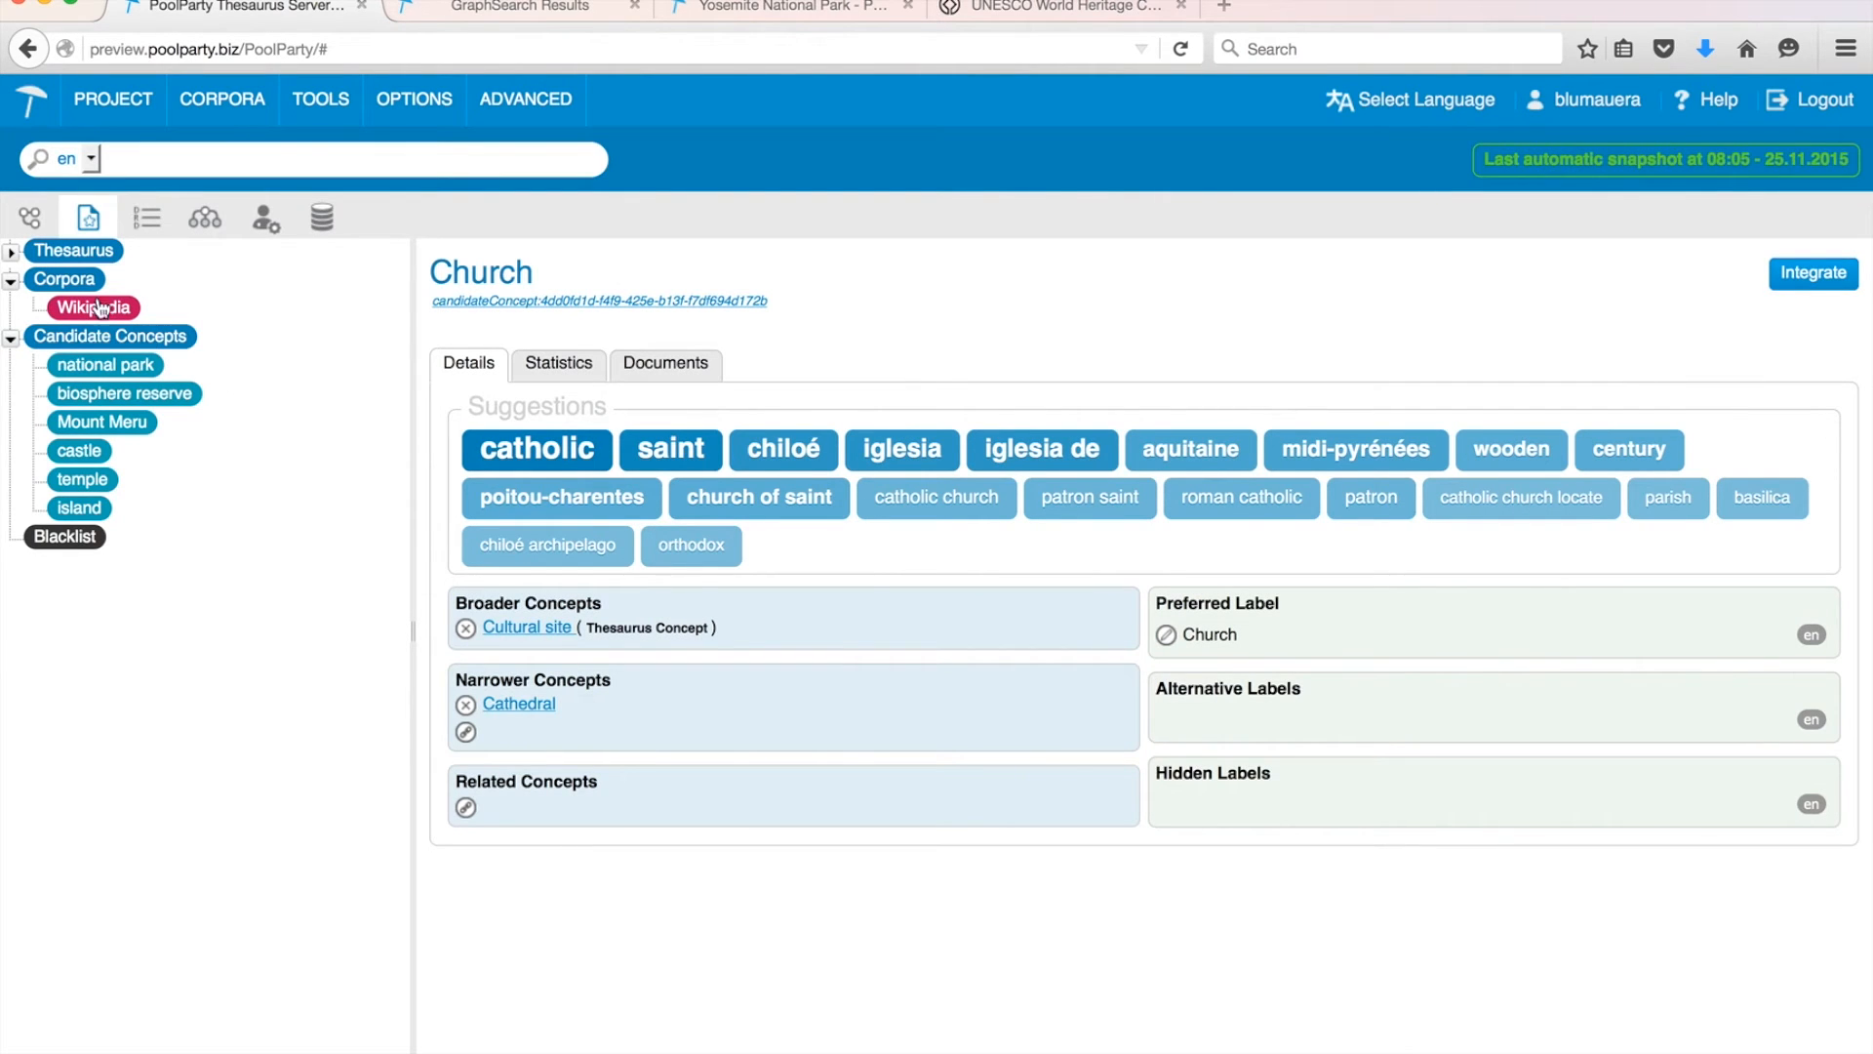
- Check the thesaurus branch Sites by Type > Cultural site for Church and the concepts beneath it
{"action": "left_click", "coordinate": [11, 252]}
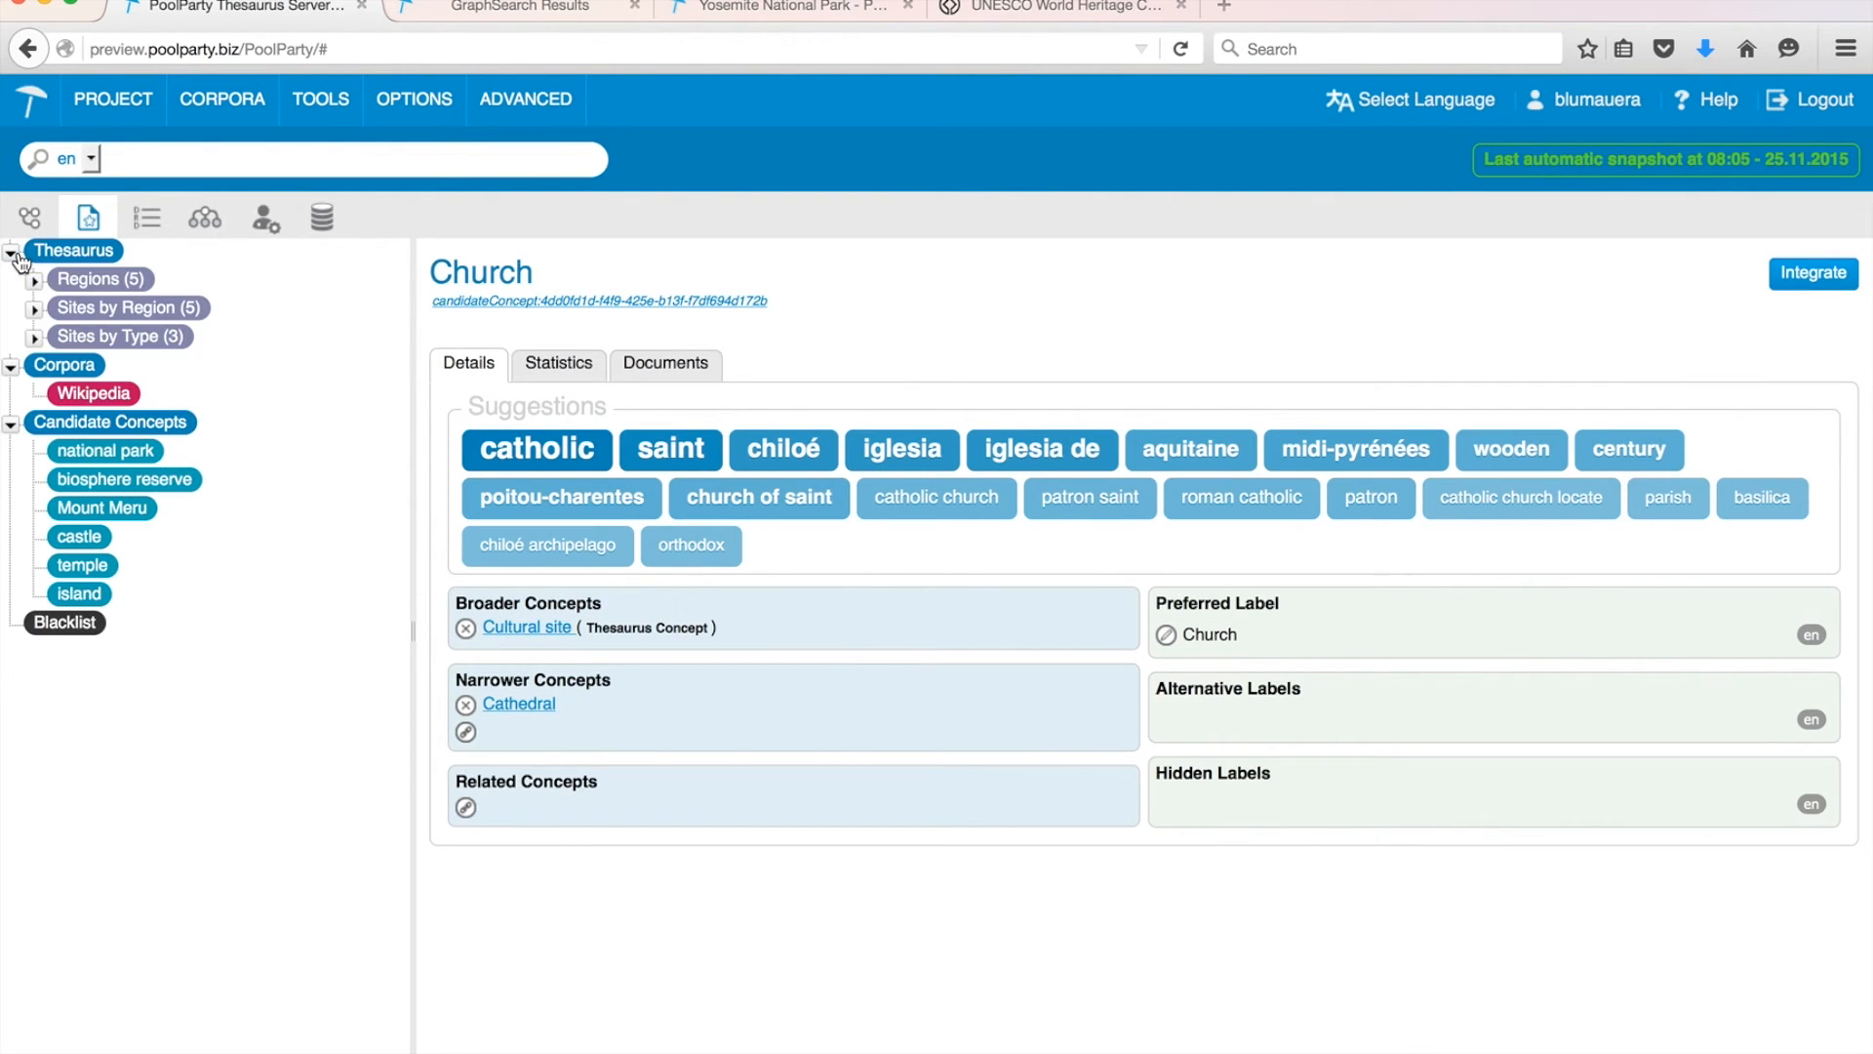
{"action": "left_click", "coordinate": [34, 338]}
{"action": "left_click", "coordinate": [56, 368]}
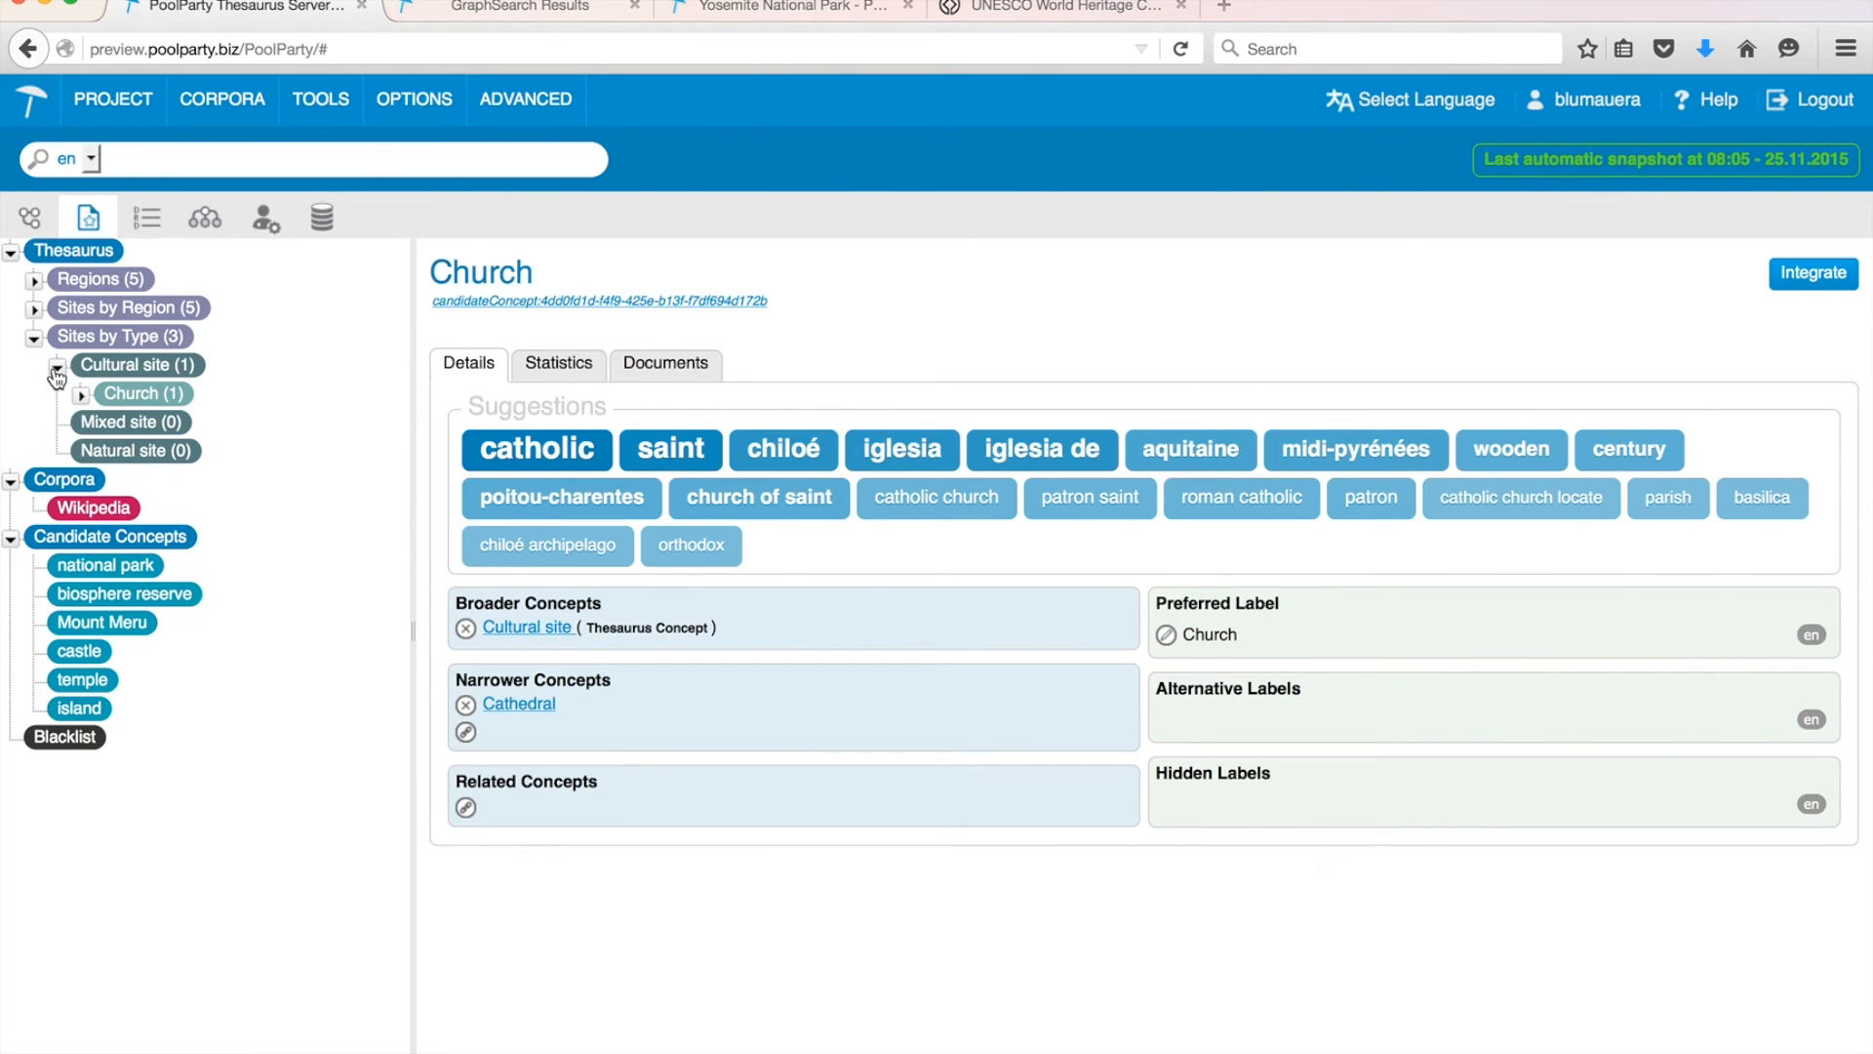
{"action": "left_click", "coordinate": [81, 395]}
{"action": "left_click", "coordinate": [105, 424]}
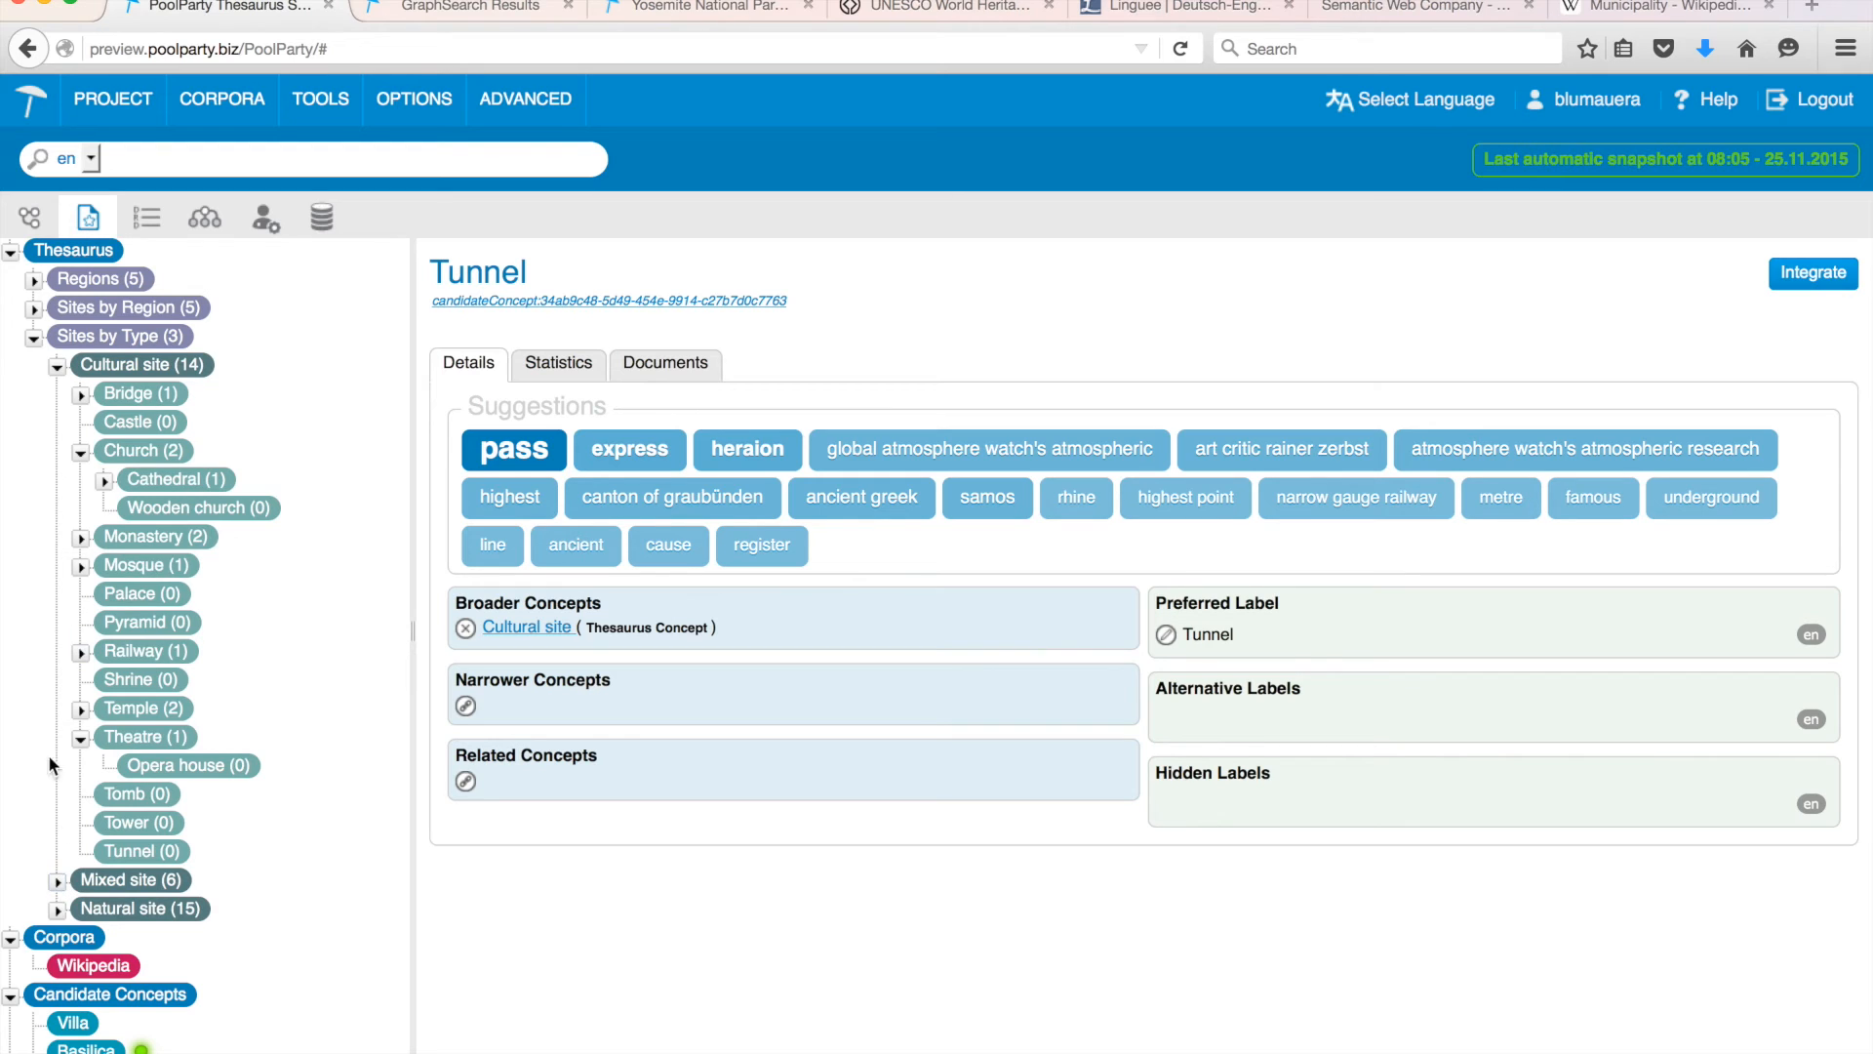
- Examine the concepts under Mixed site and Natural site, and the narrower concepts of Cathedral
{"action": "left_click", "coordinate": [58, 883]}
{"action": "scroll", "coordinate": [57, 891], "scroll_direction": "down", "scroll_amount": 3}
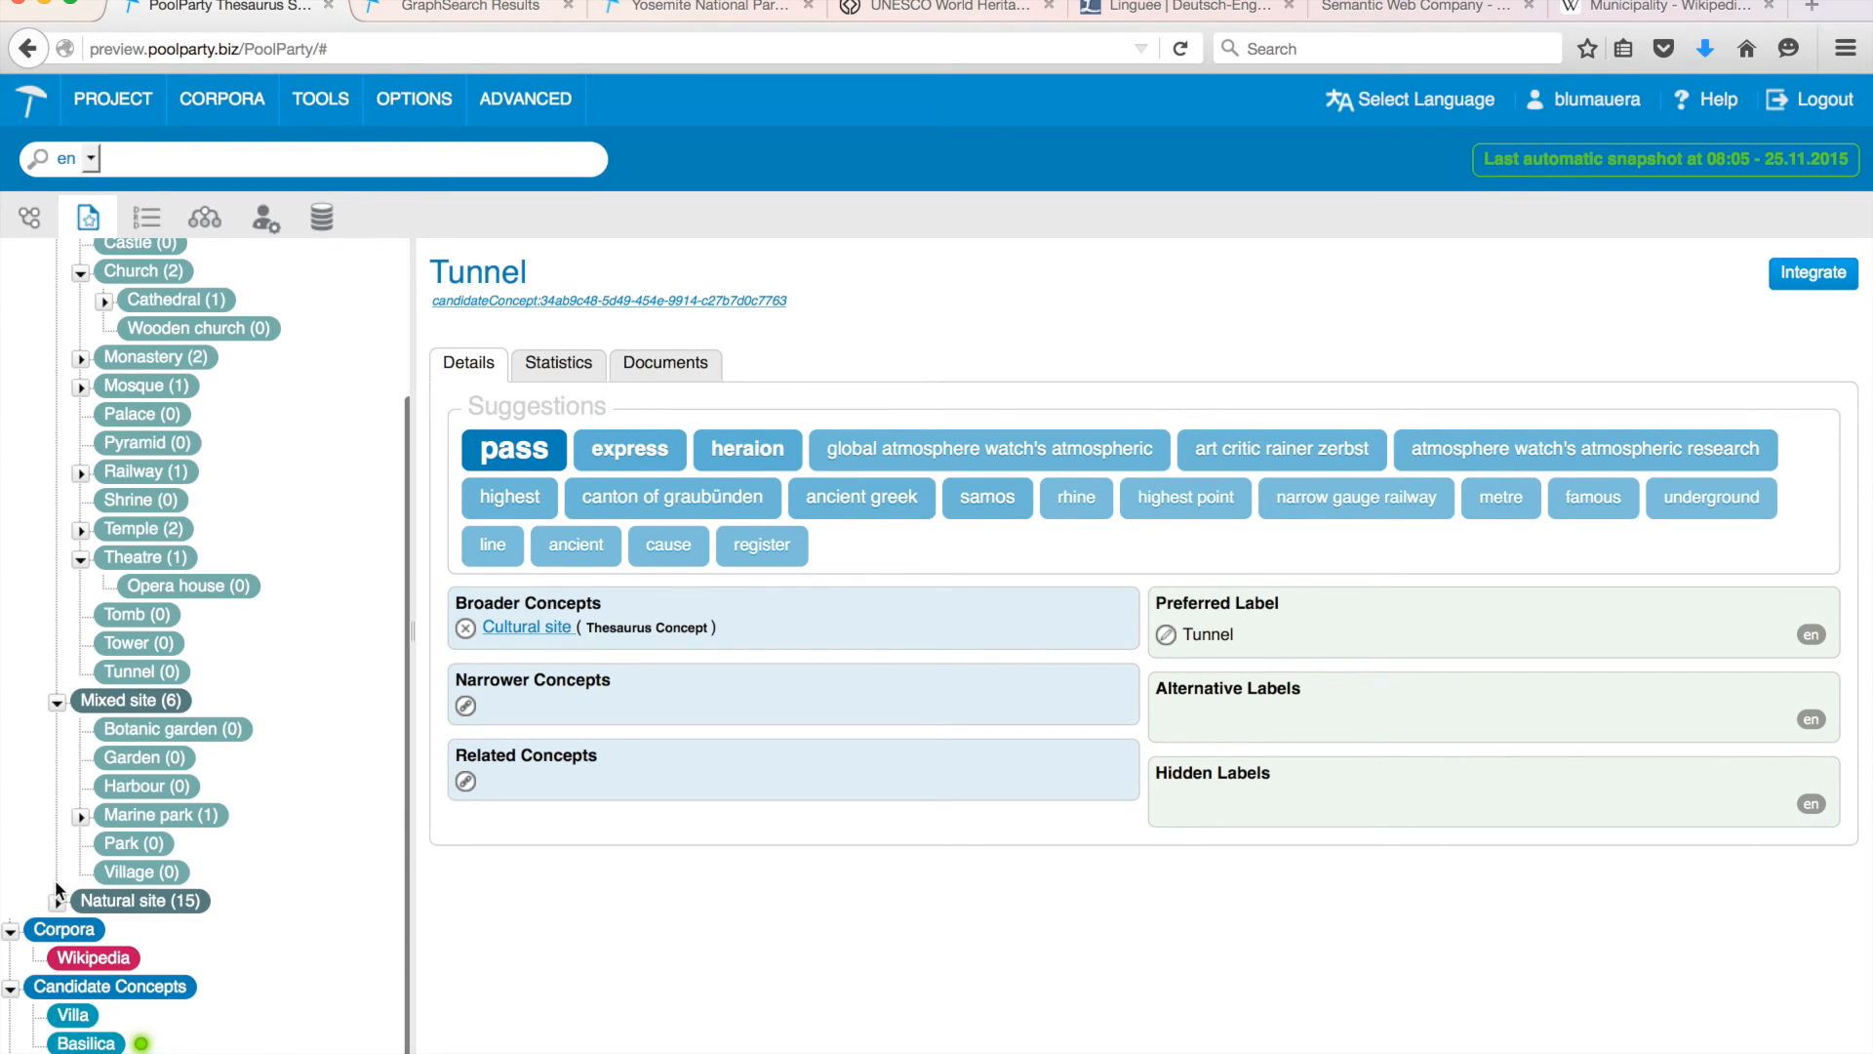
{"action": "scroll", "coordinate": [57, 894], "scroll_direction": "down", "scroll_amount": 5}
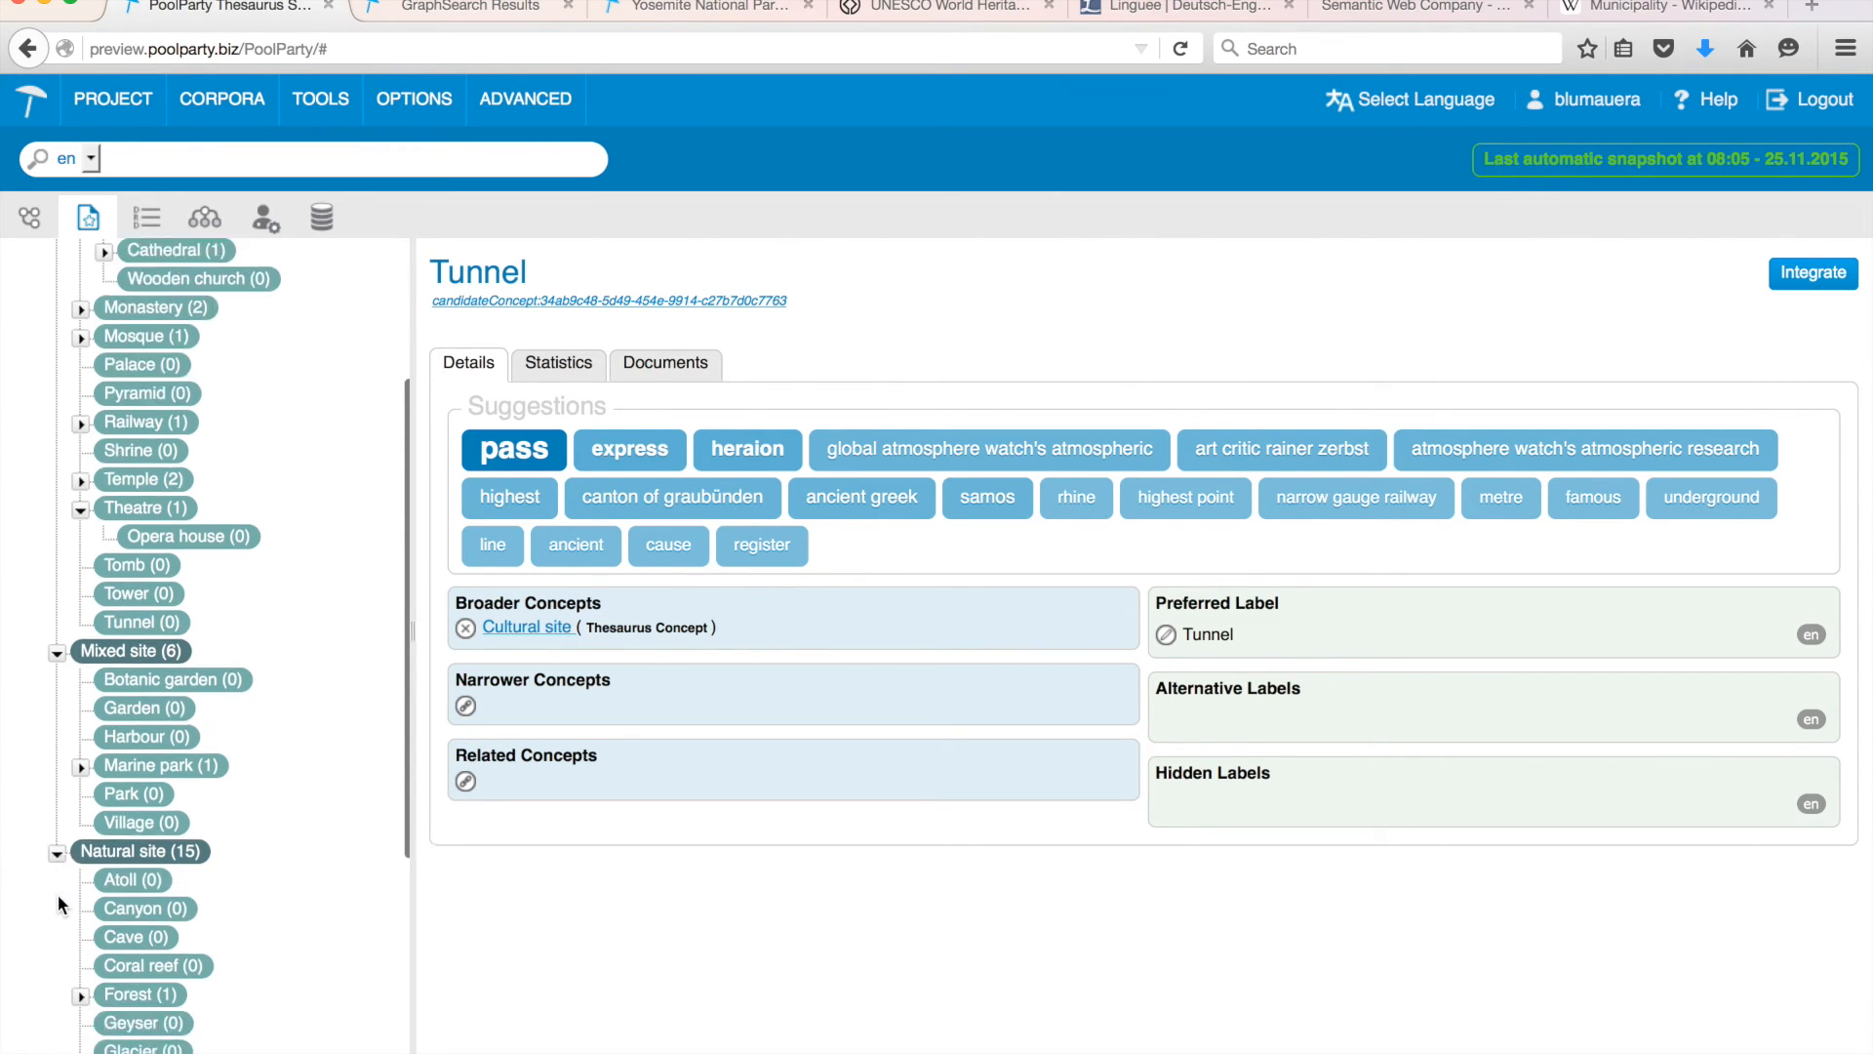
{"action": "scroll", "coordinate": [230, 533], "scroll_direction": "up", "scroll_amount": 8}
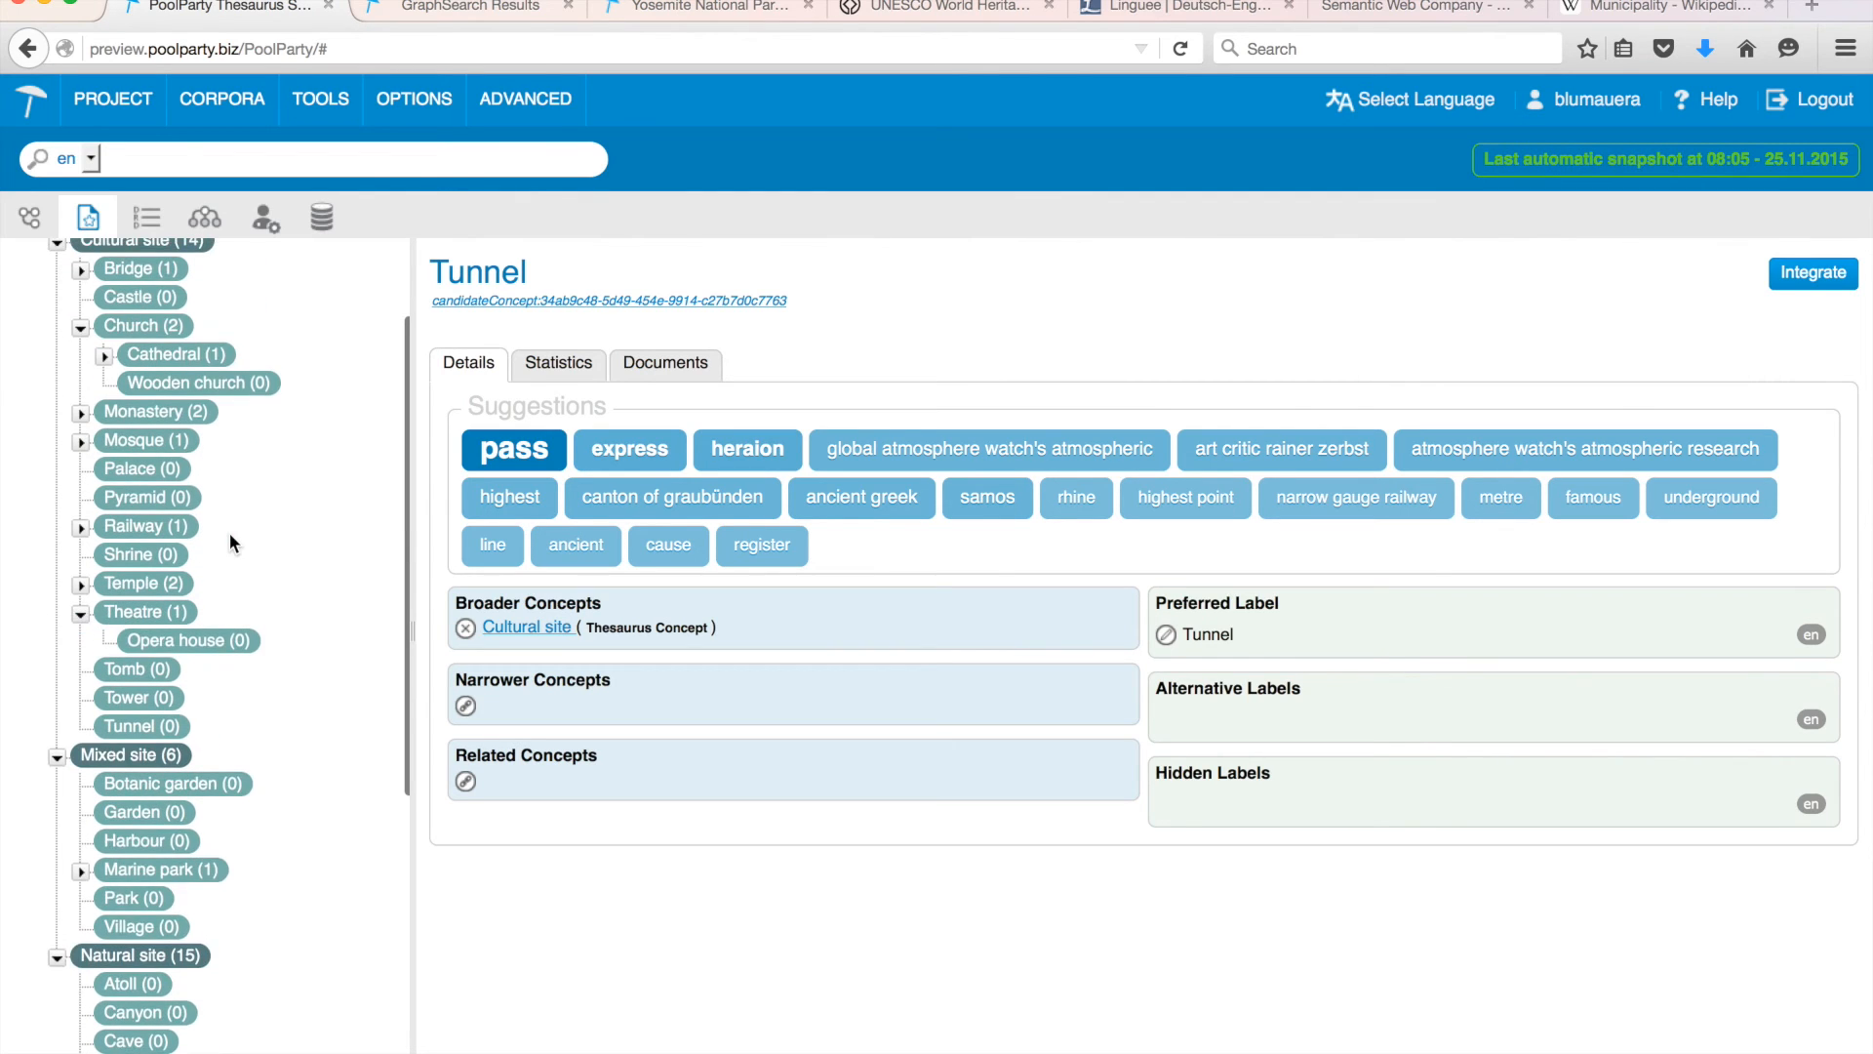
{"action": "left_click", "coordinate": [108, 480]}
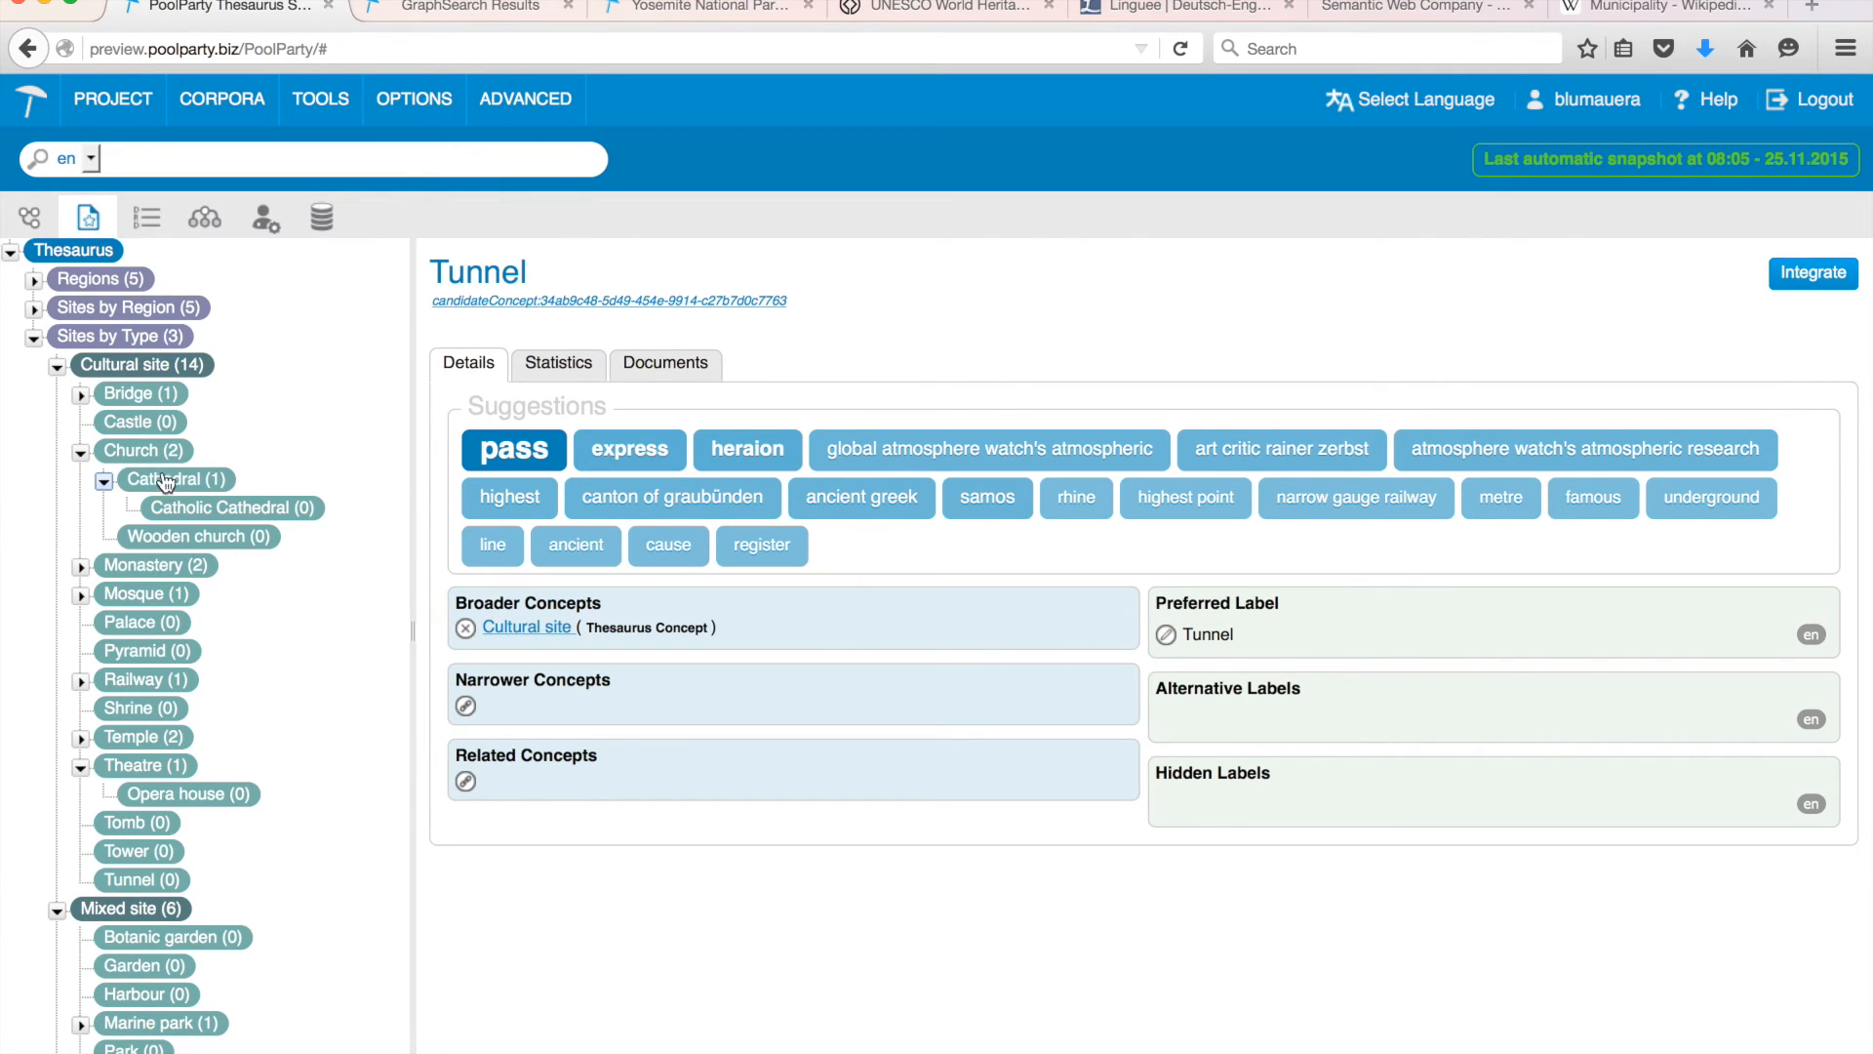
{"action": "scroll", "coordinate": [232, 522], "scroll_direction": "down", "scroll_amount": 6}
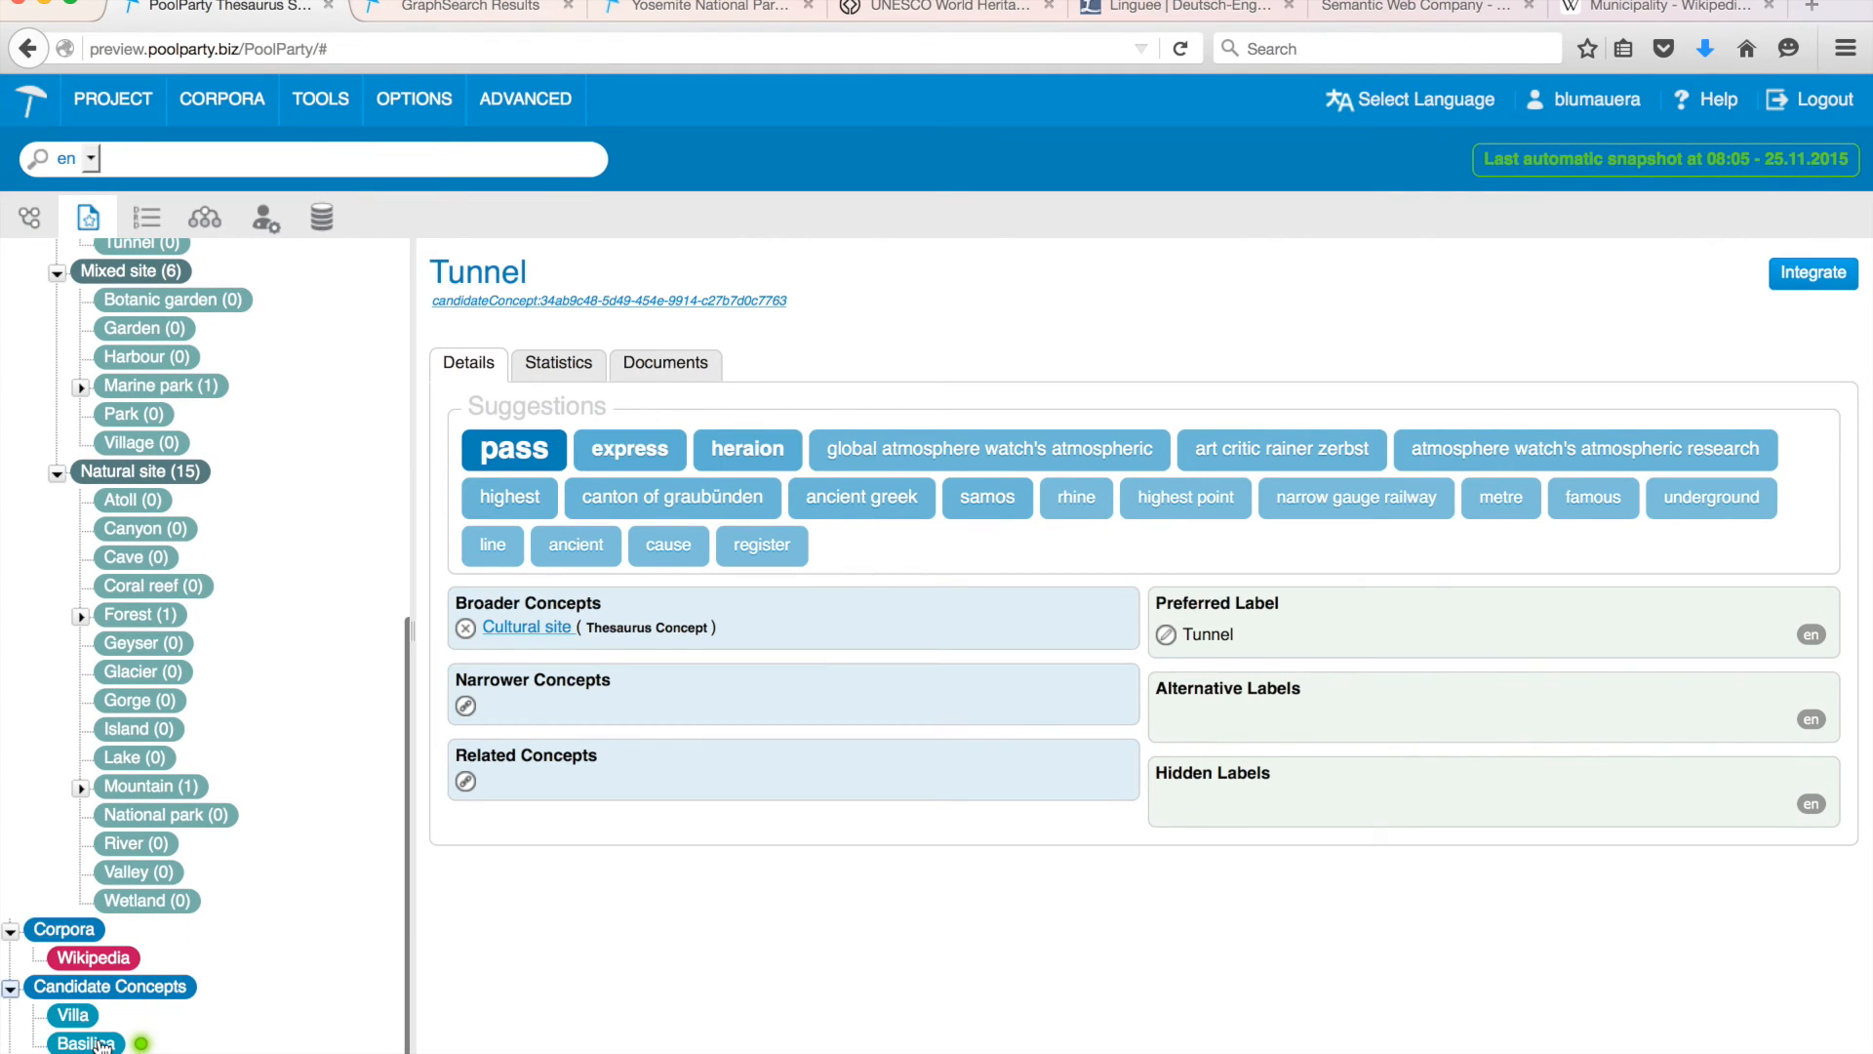
- Add the suggestion "palladio" as an alternative label of the candidate concept Villa
{"action": "left_click", "coordinate": [79, 1024]}
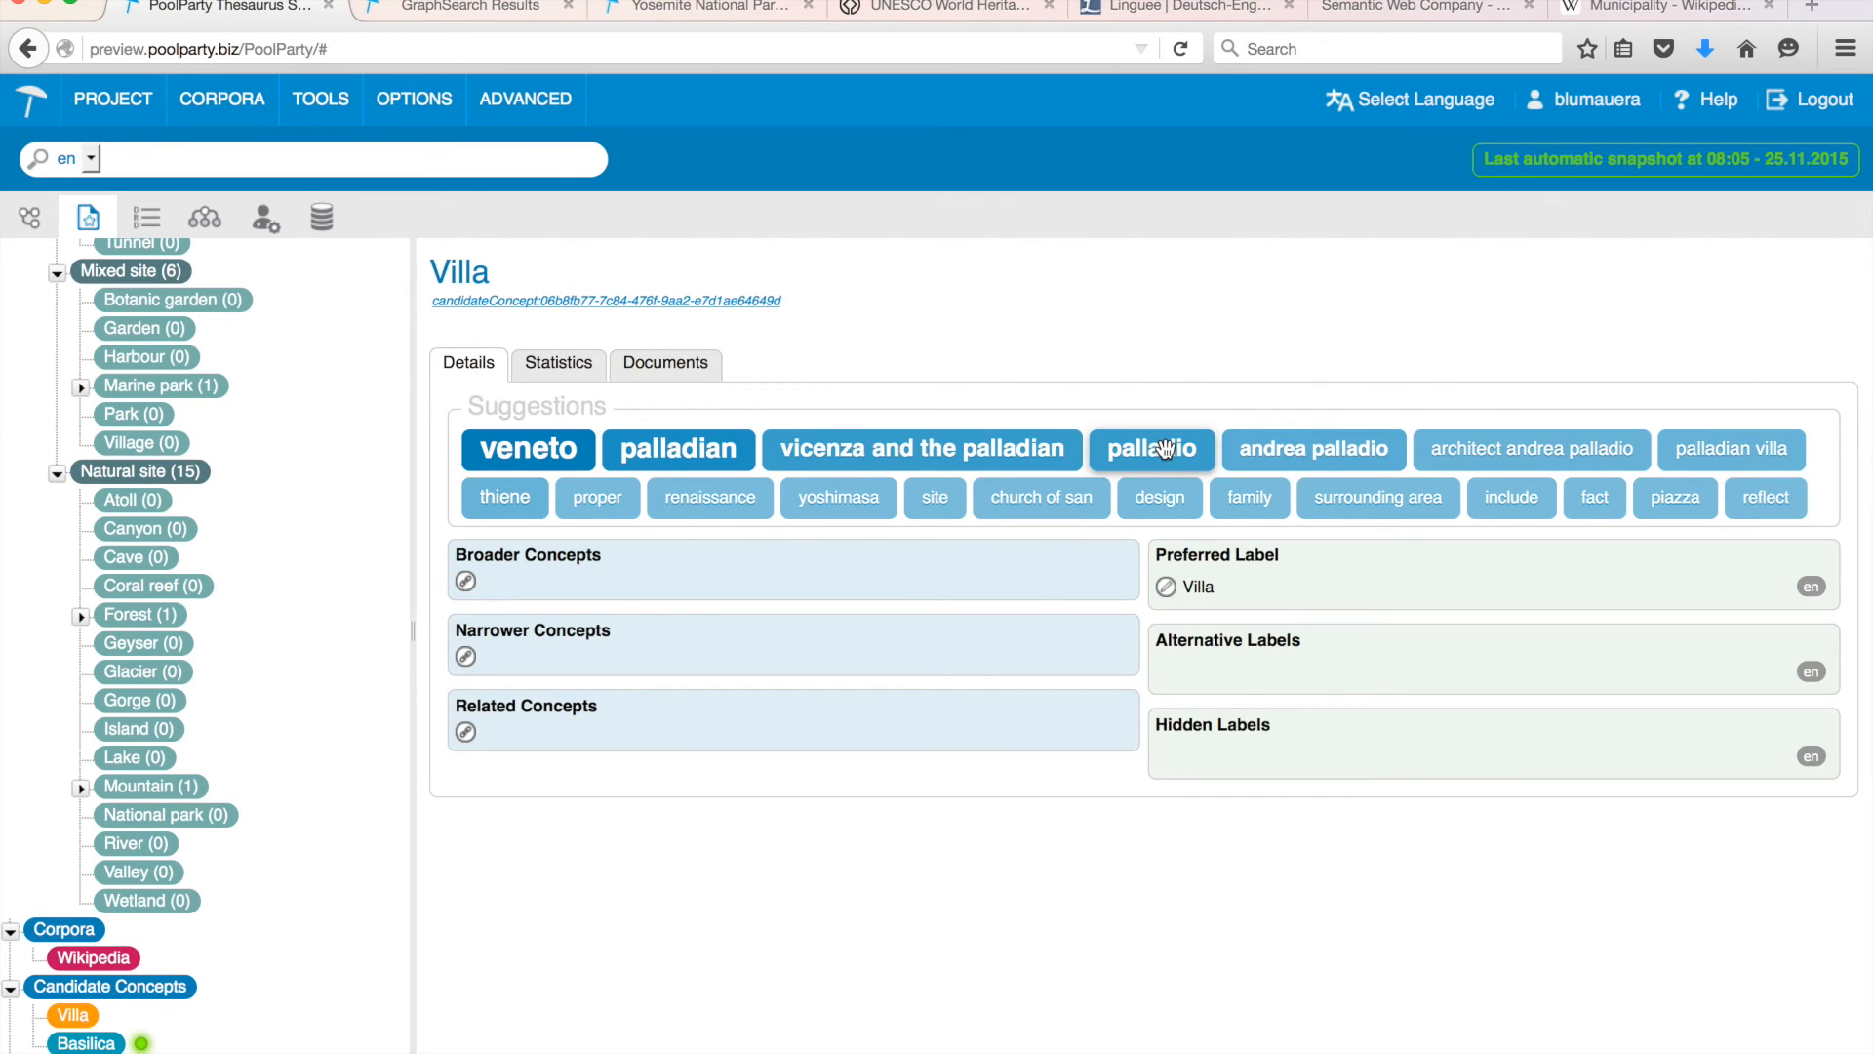
{"action": "mouse_move", "coordinate": [1166, 449]}
{"action": "left_click_drag", "start_coordinate": [1166, 449], "coordinate": [1366, 652]}
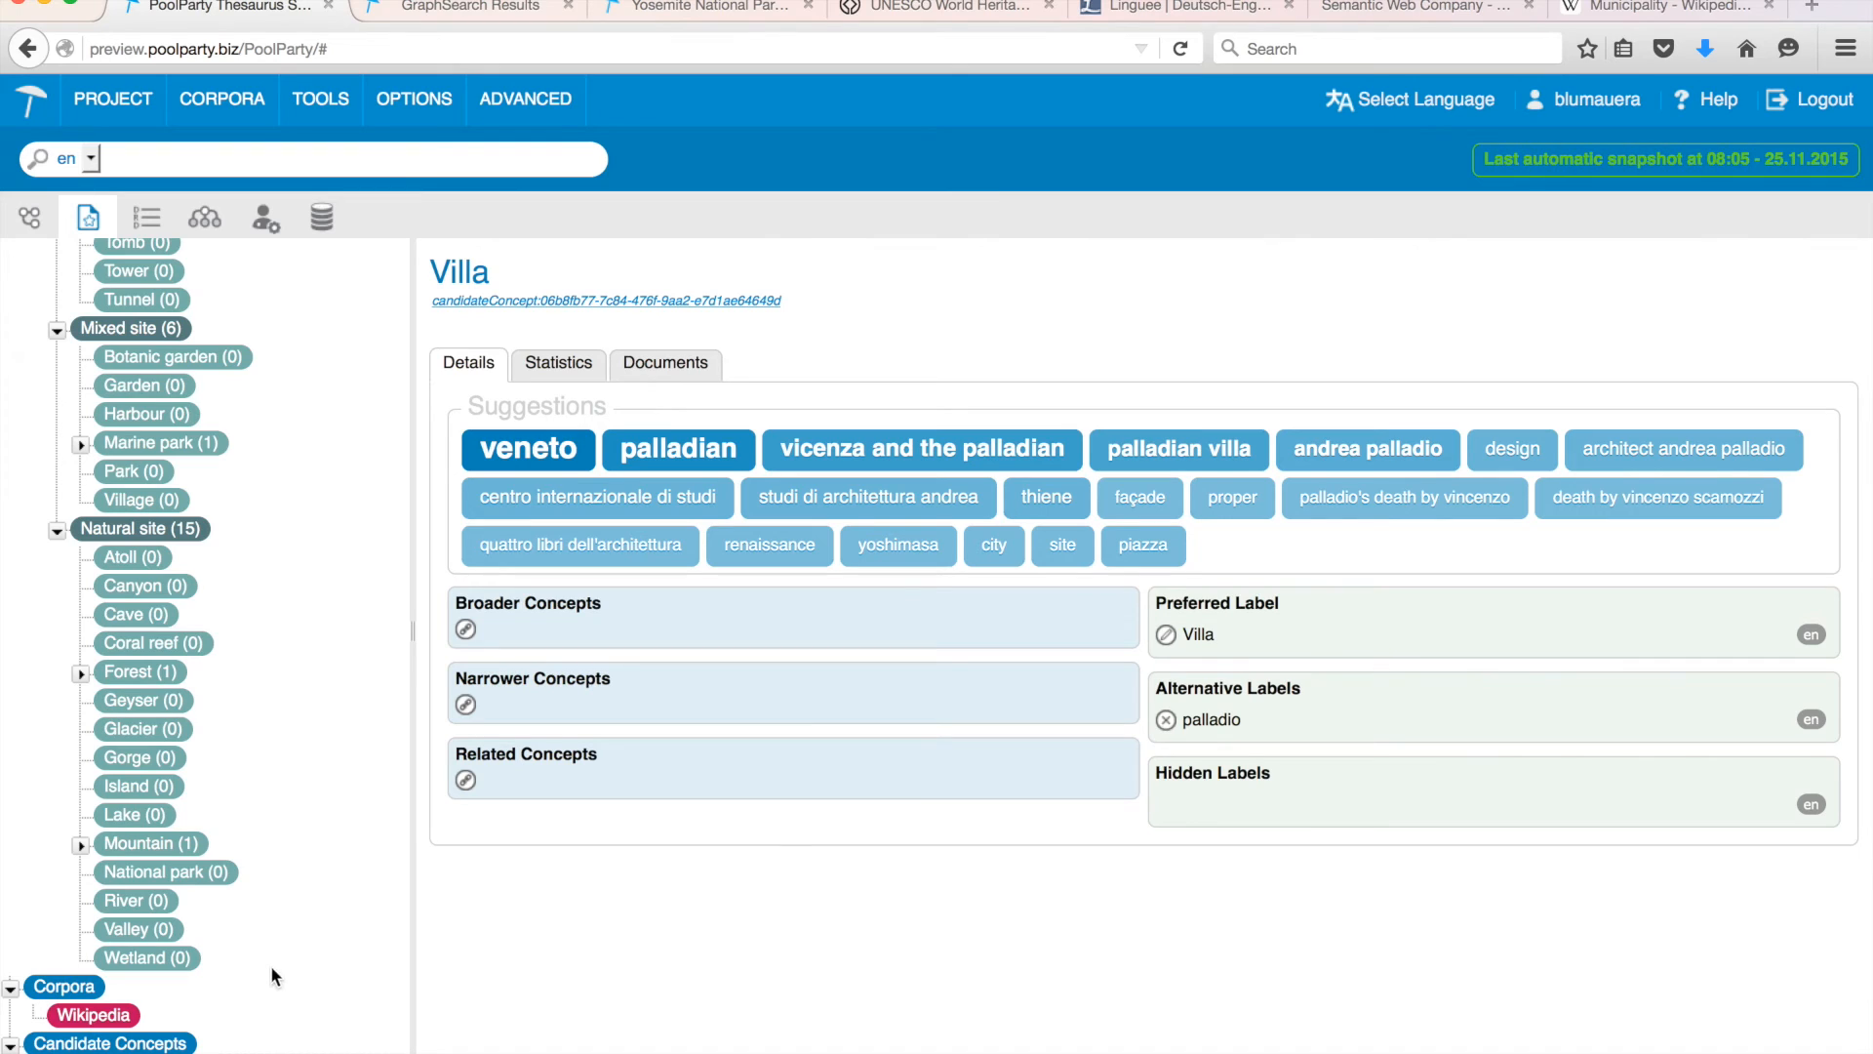
- Assign the thesaurus concept Cultural site as the broader concept of Villa
{"action": "scroll", "coordinate": [269, 968], "scroll_direction": "down", "scroll_amount": 2}
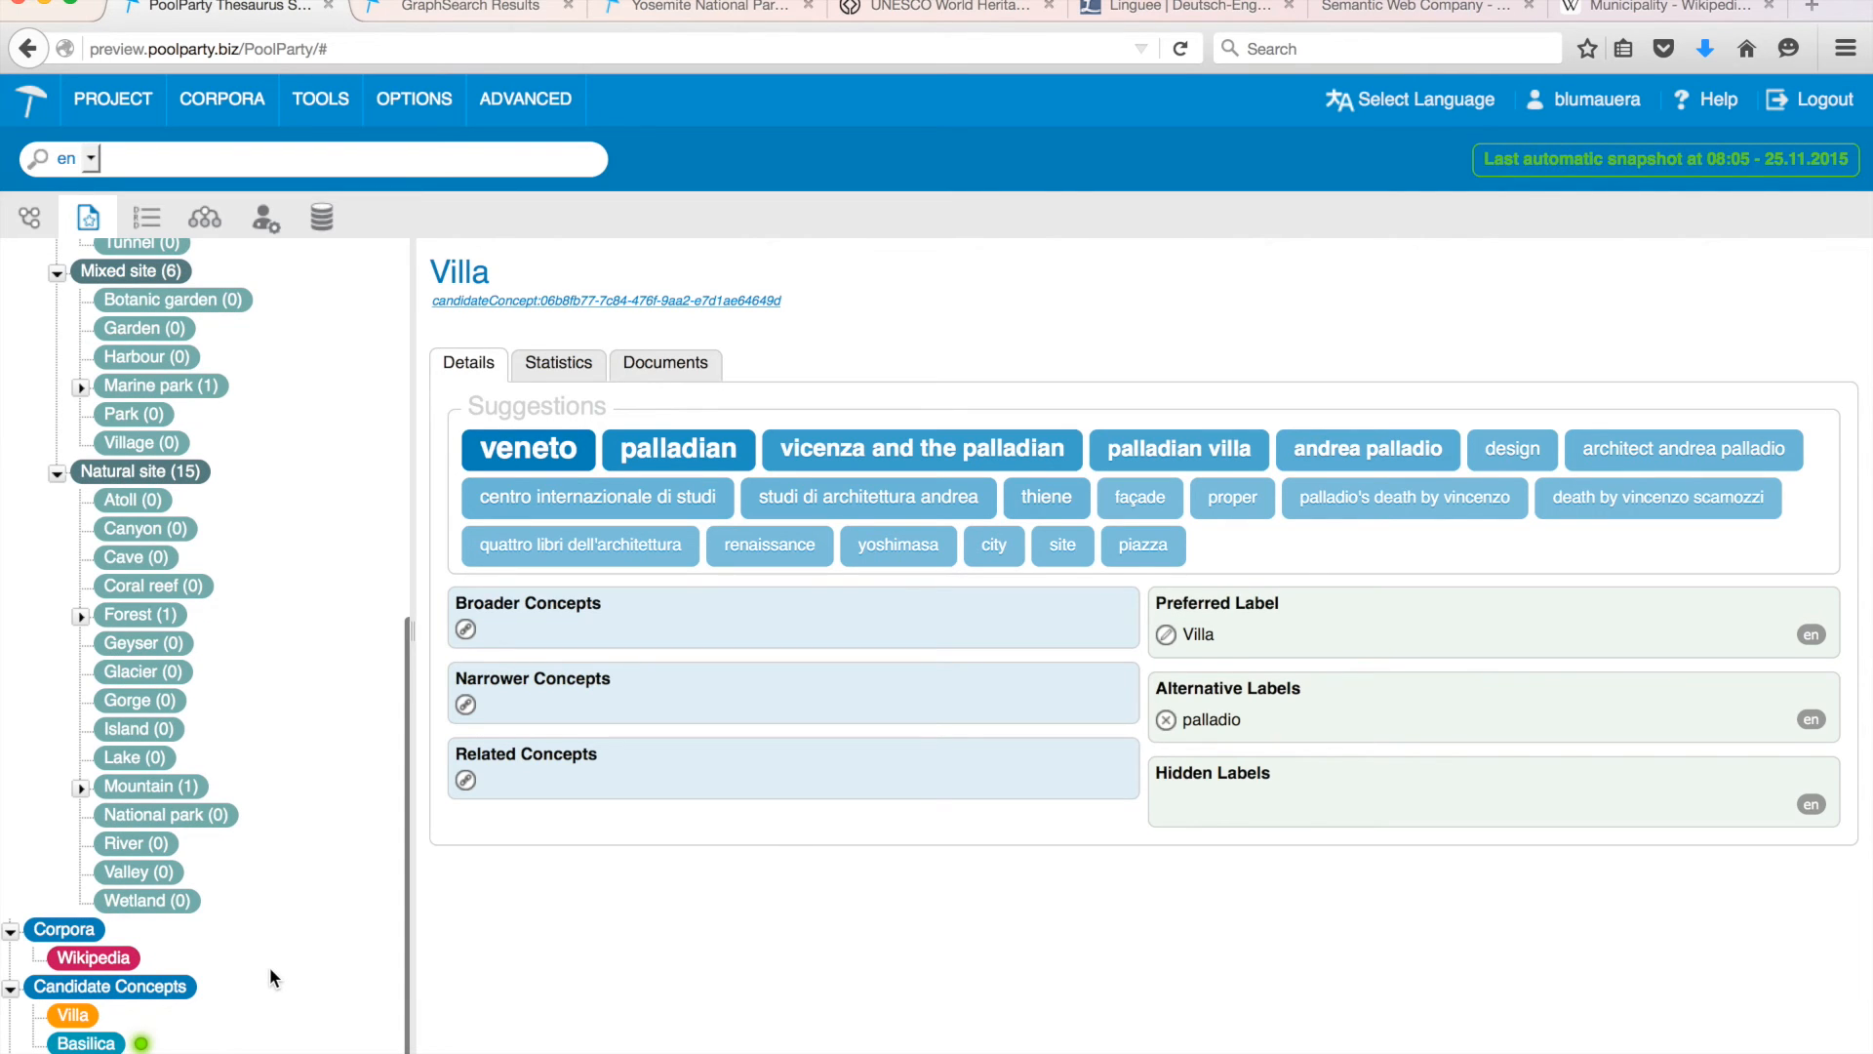
{"action": "scroll", "coordinate": [270, 968], "scroll_direction": "up", "scroll_amount": 3}
{"action": "scroll", "coordinate": [270, 973], "scroll_direction": "up", "scroll_amount": 8}
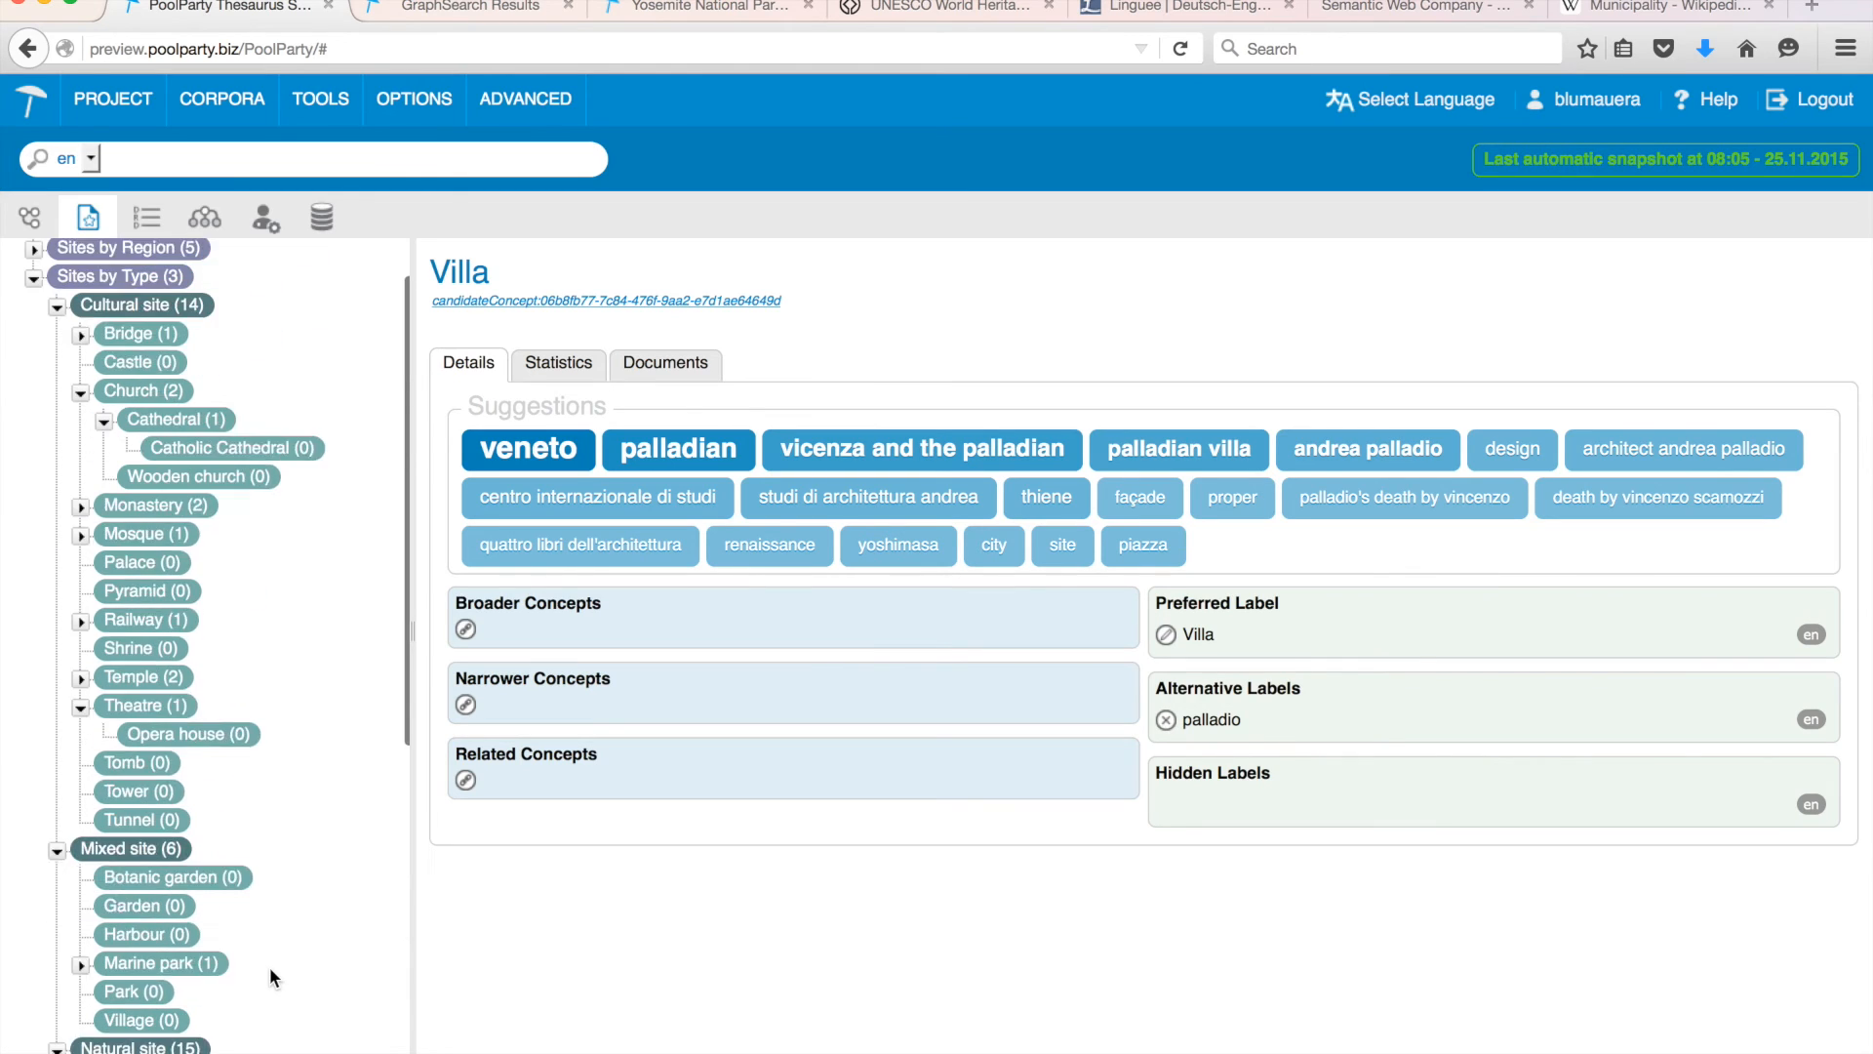
{"action": "scroll", "coordinate": [270, 967], "scroll_direction": "up", "scroll_amount": 2}
{"action": "left_click_drag", "start_coordinate": [142, 364], "coordinate": [536, 605]}
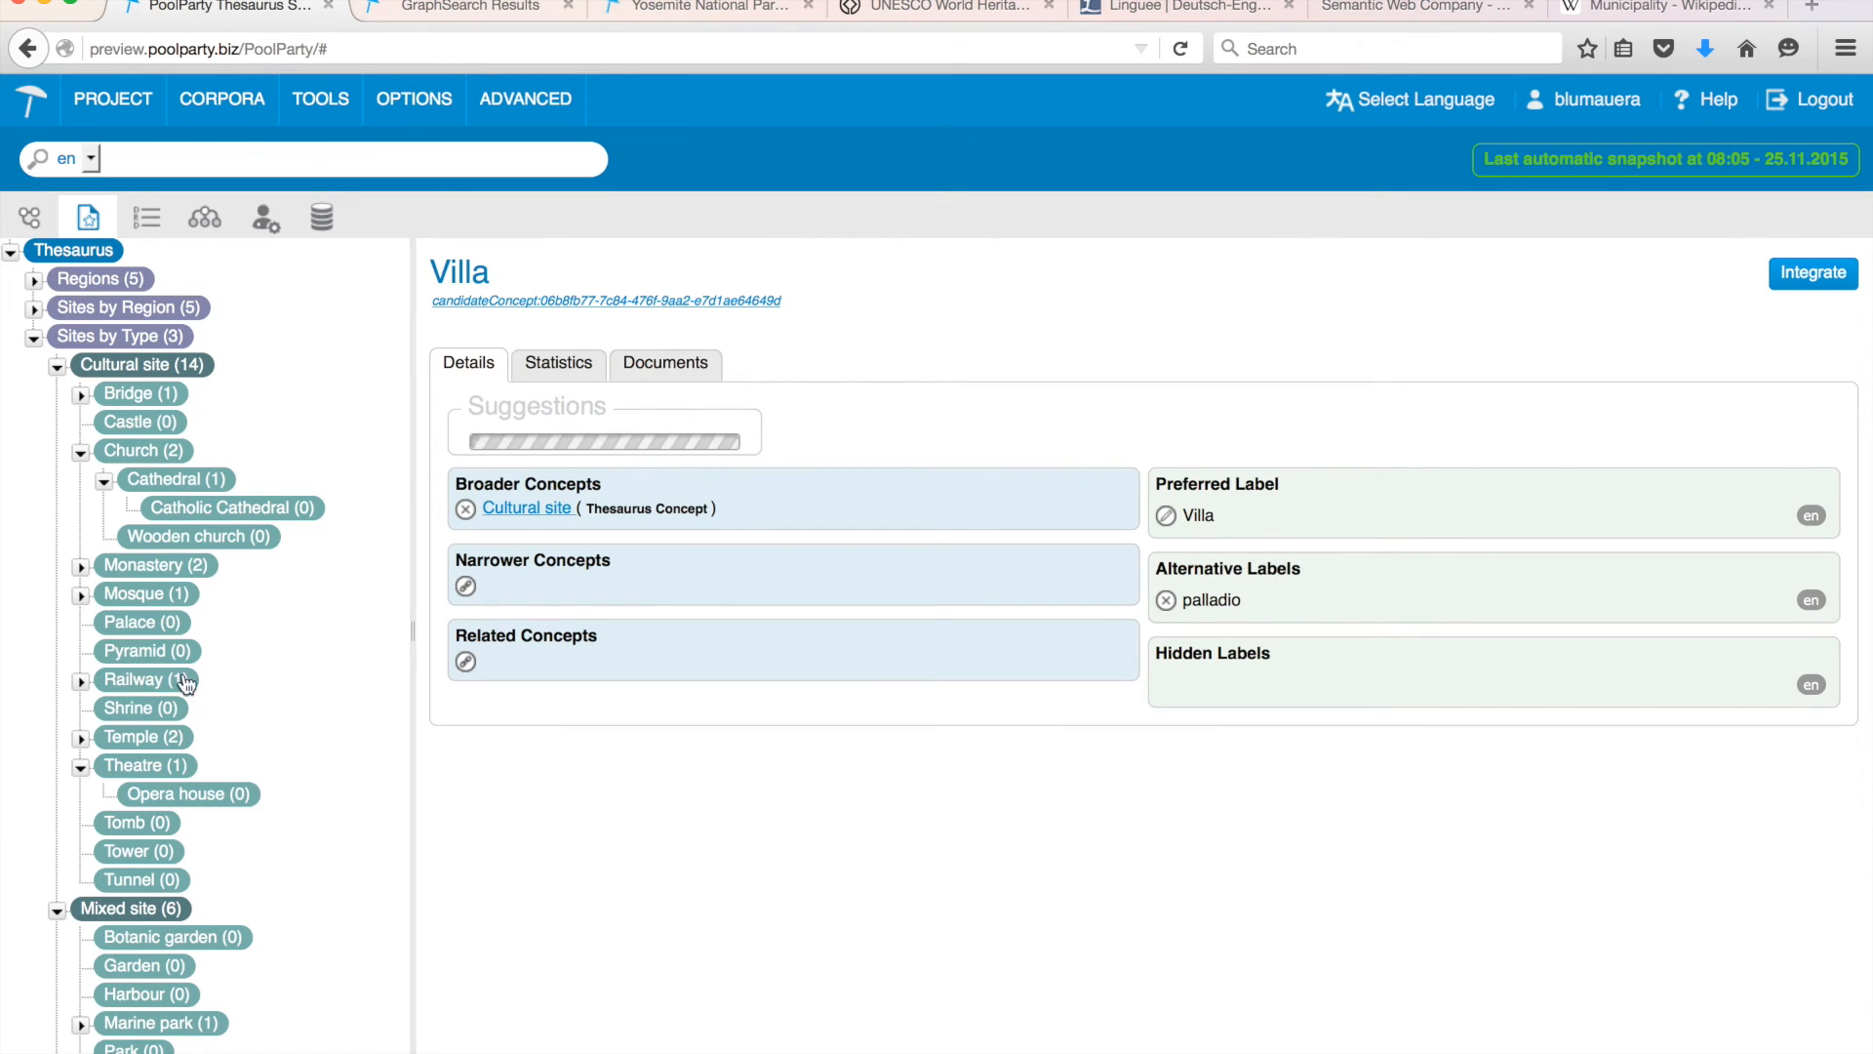
- Integrate the candidate concepts Villa and Basilica into the thesaurus, one after the other
{"action": "left_click", "coordinate": [33, 337]}
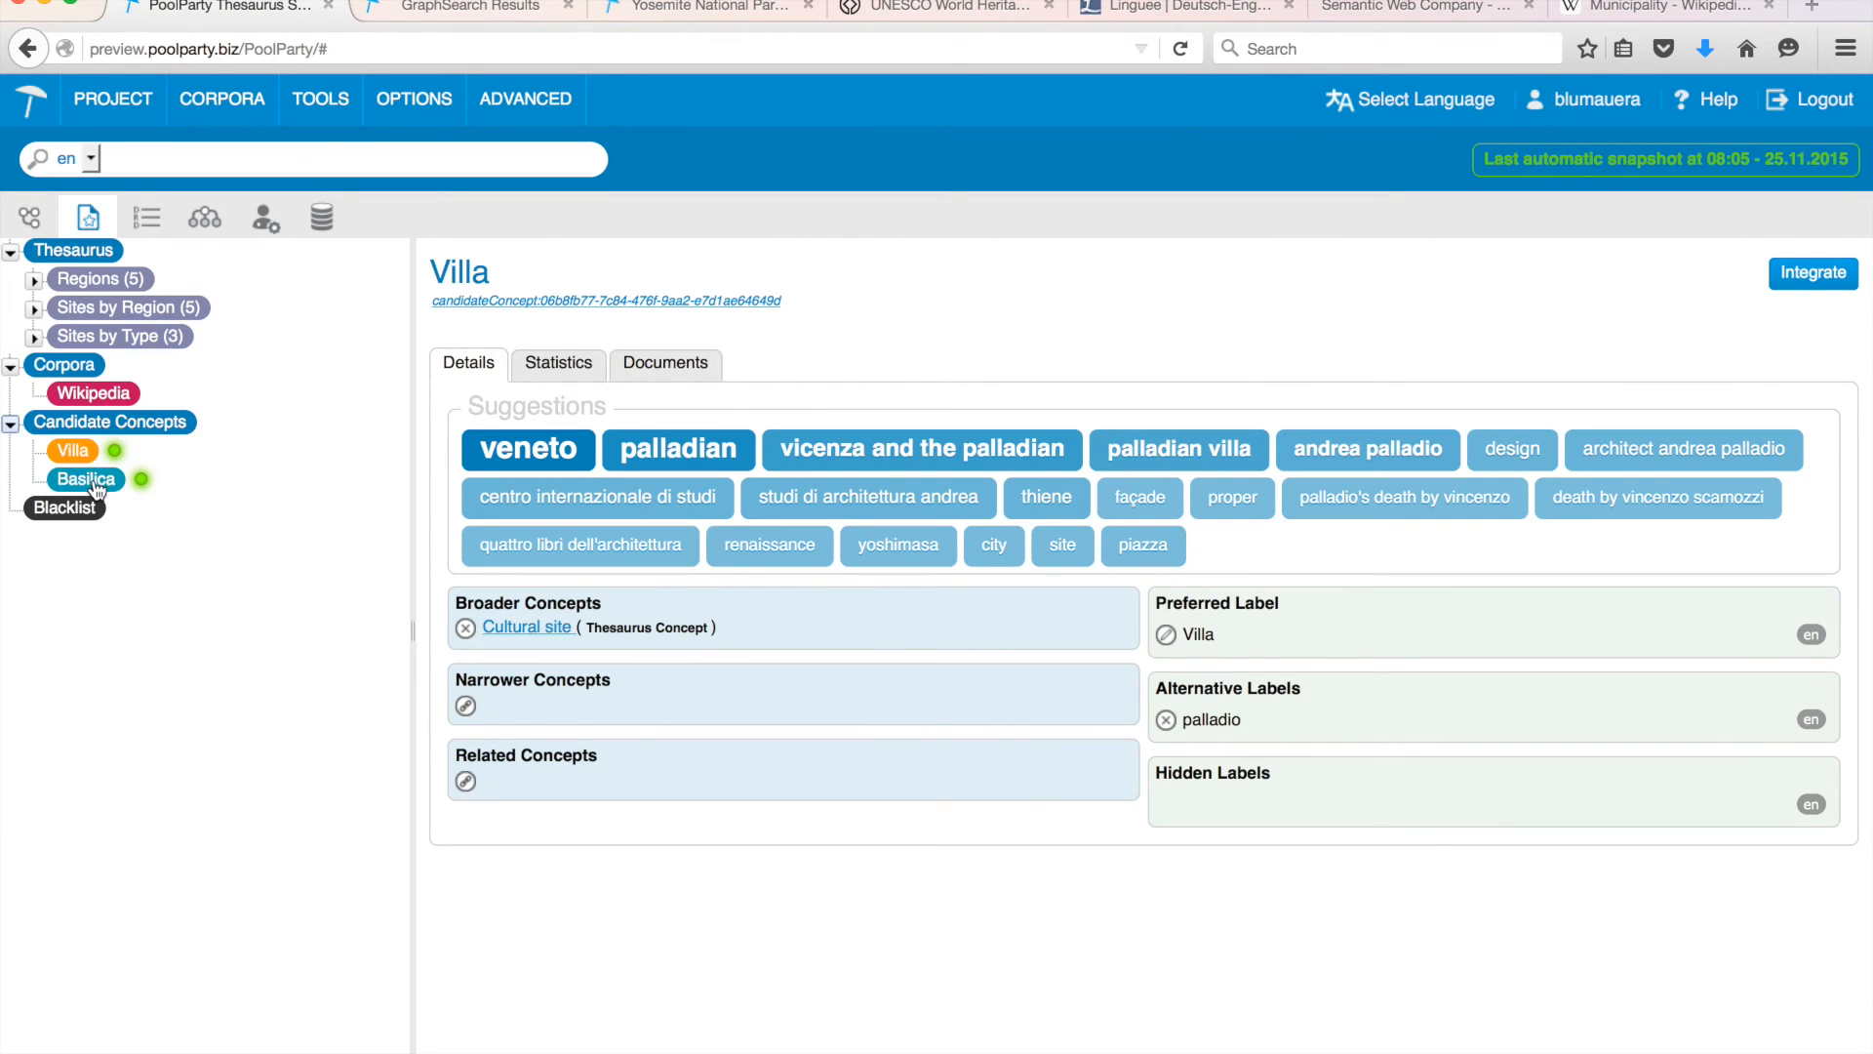
{"action": "left_click", "coordinate": [1816, 275]}
{"action": "left_click", "coordinate": [1202, 678]}
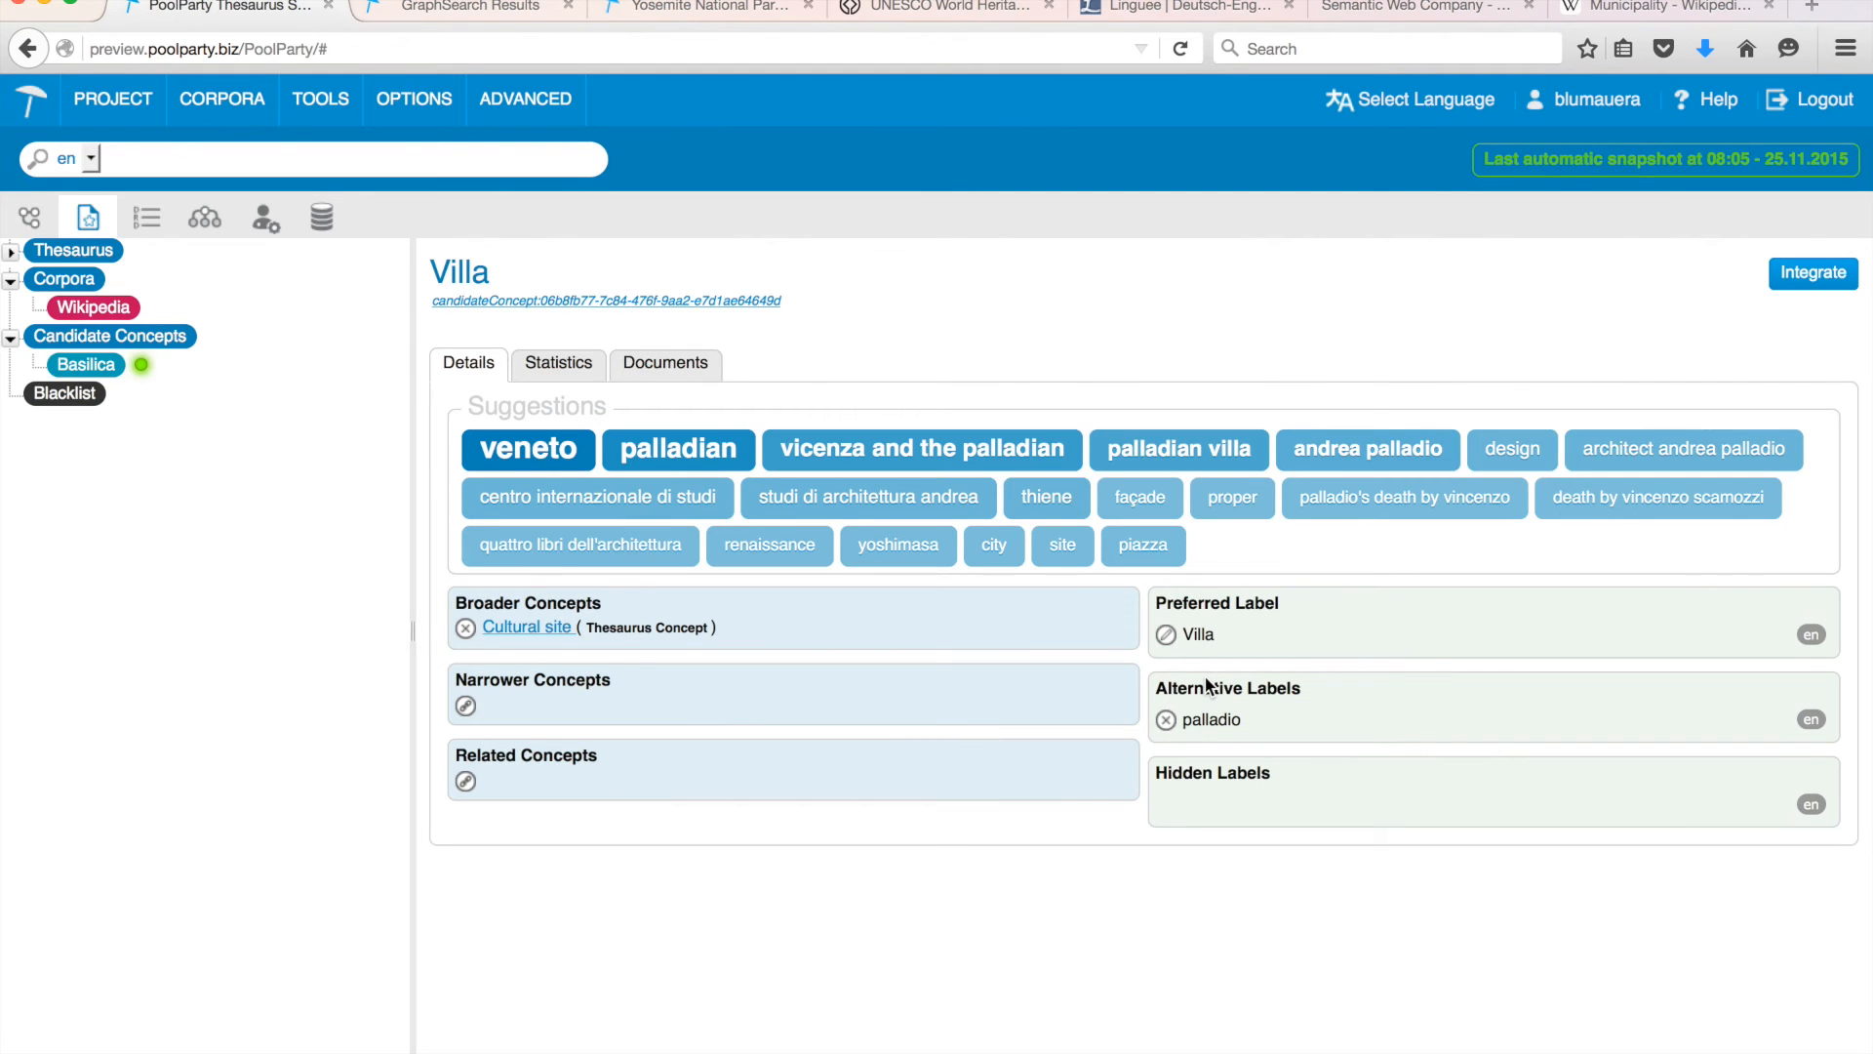
{"action": "left_click", "coordinate": [92, 376]}
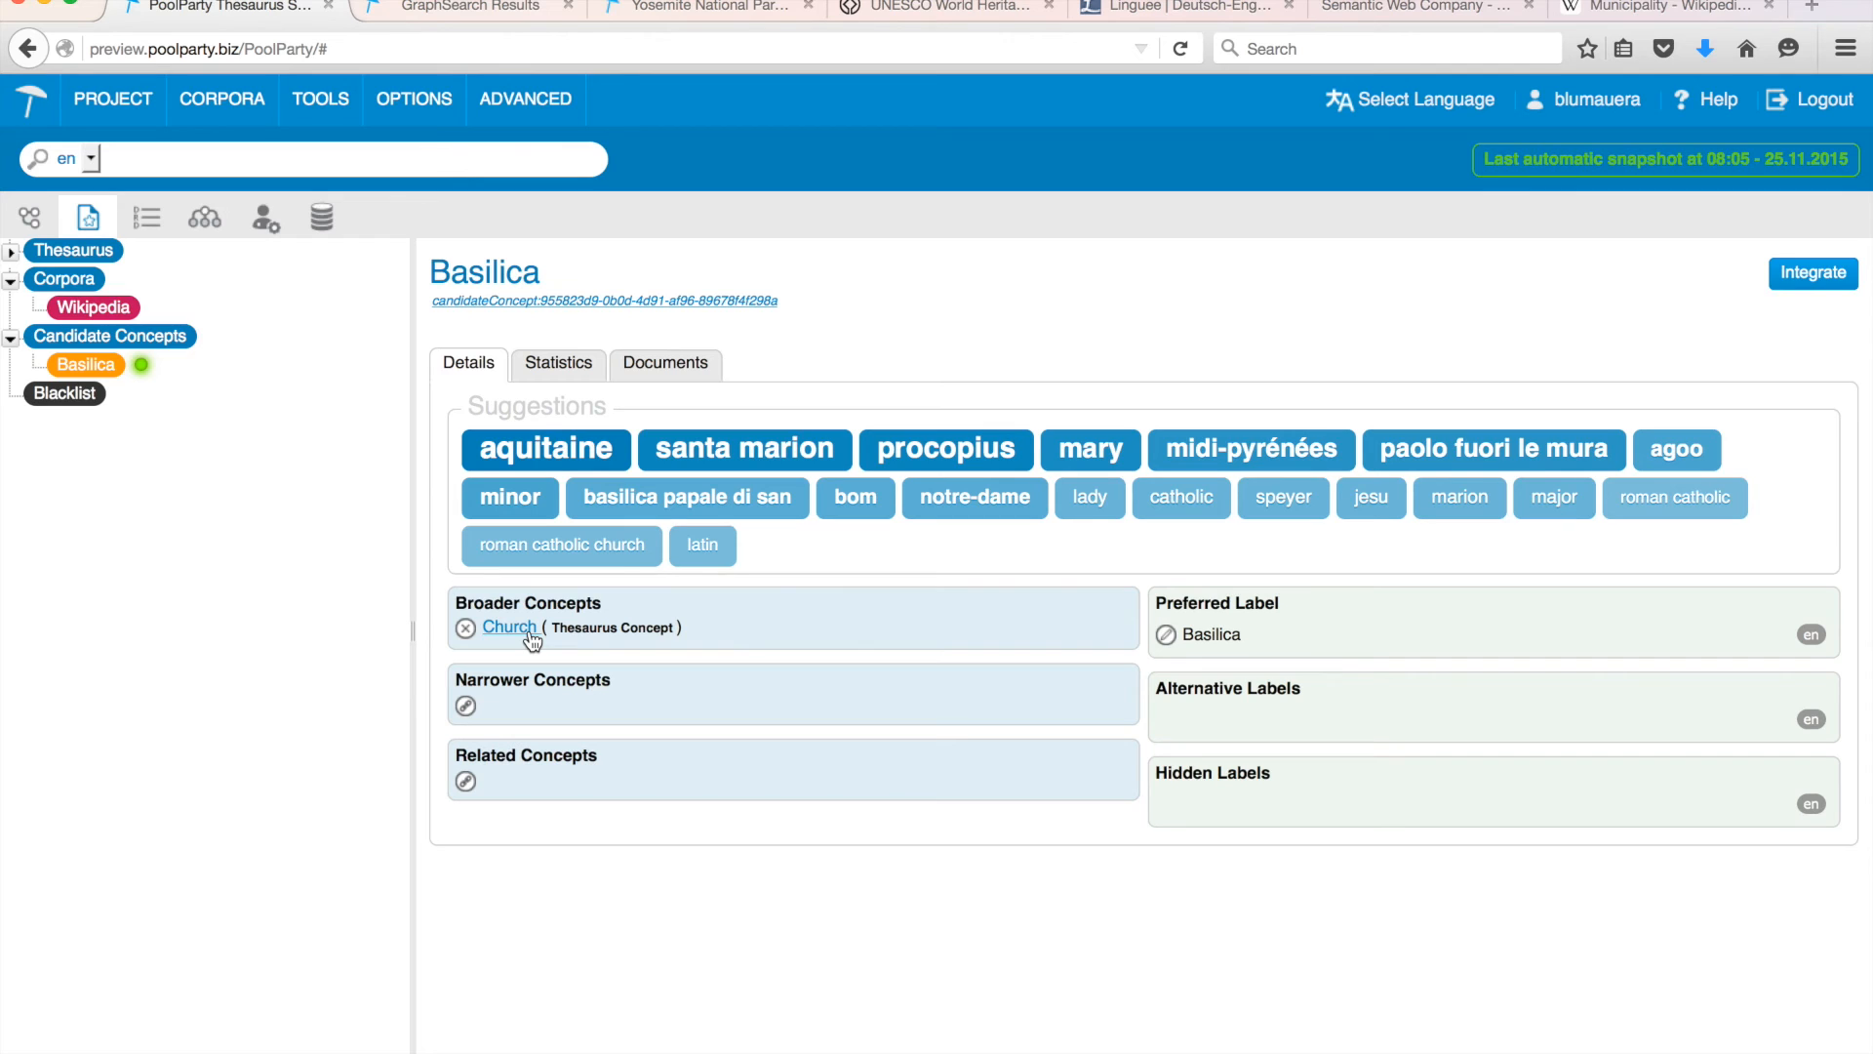
{"action": "left_click", "coordinate": [1834, 276]}
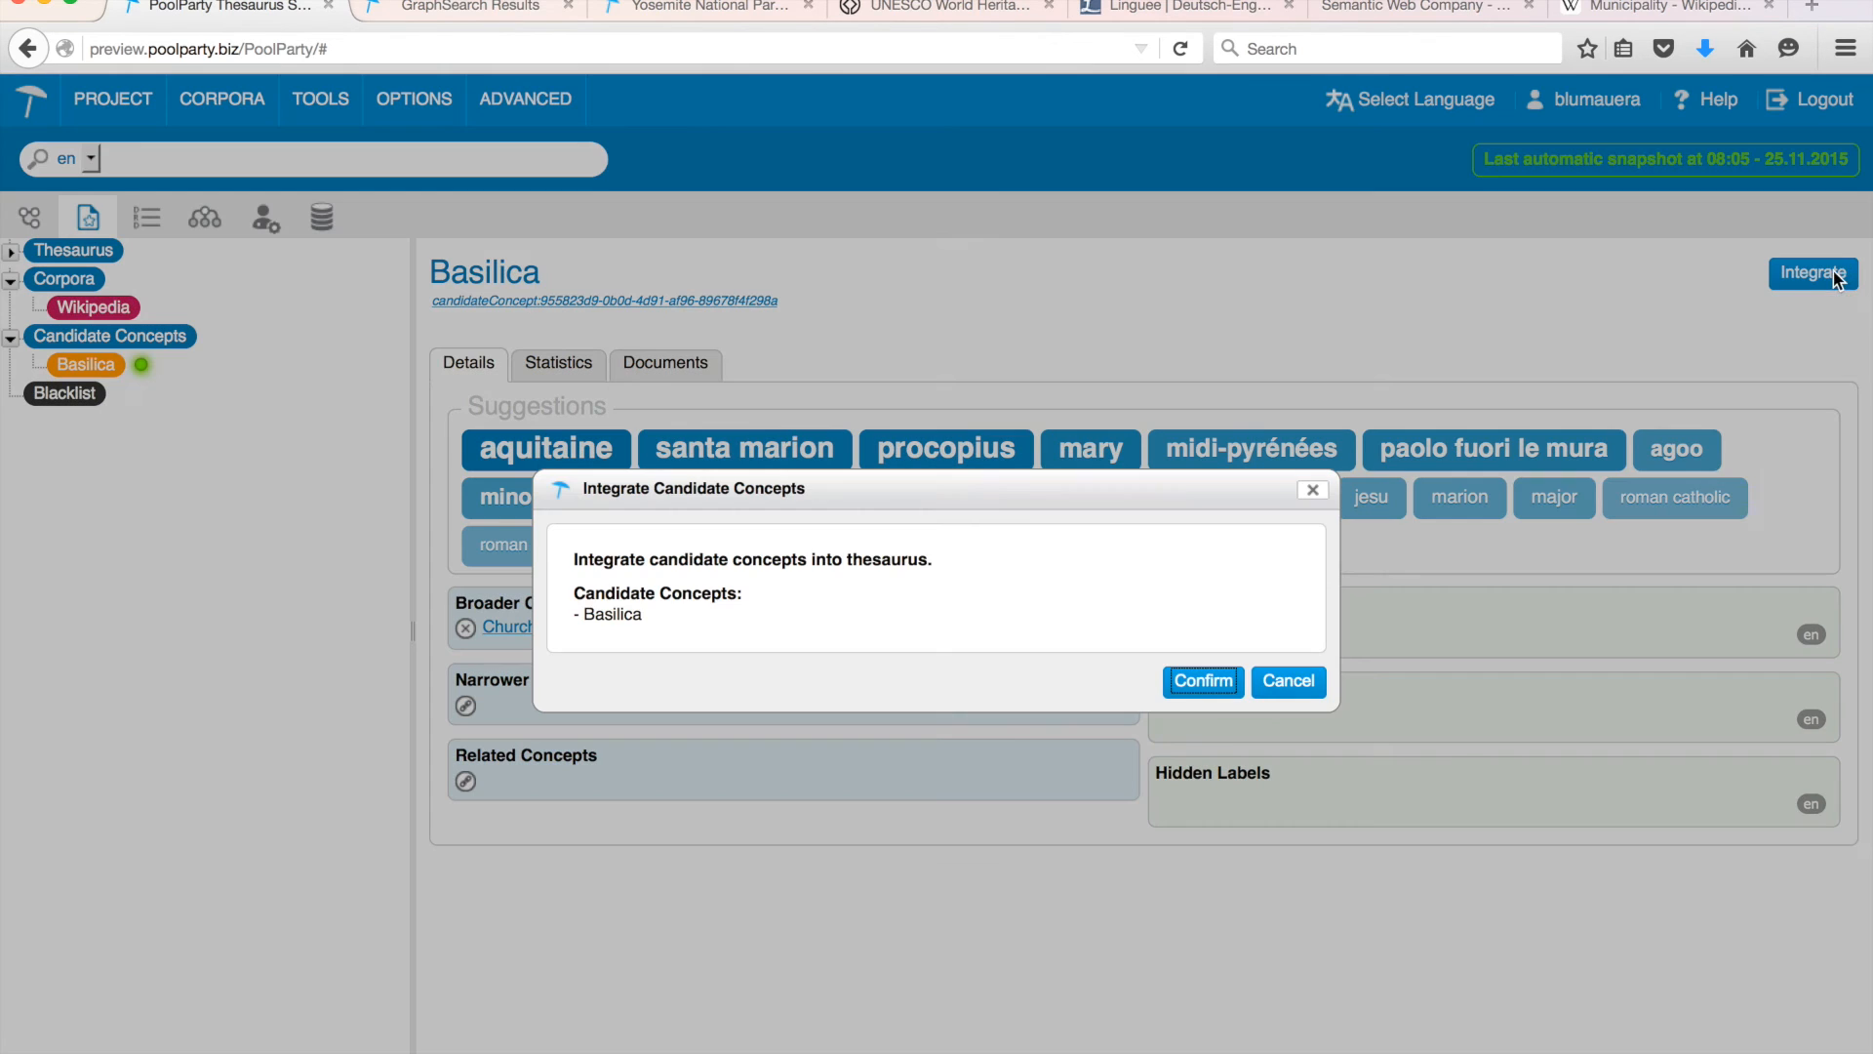
{"action": "left_click", "coordinate": [1194, 681]}
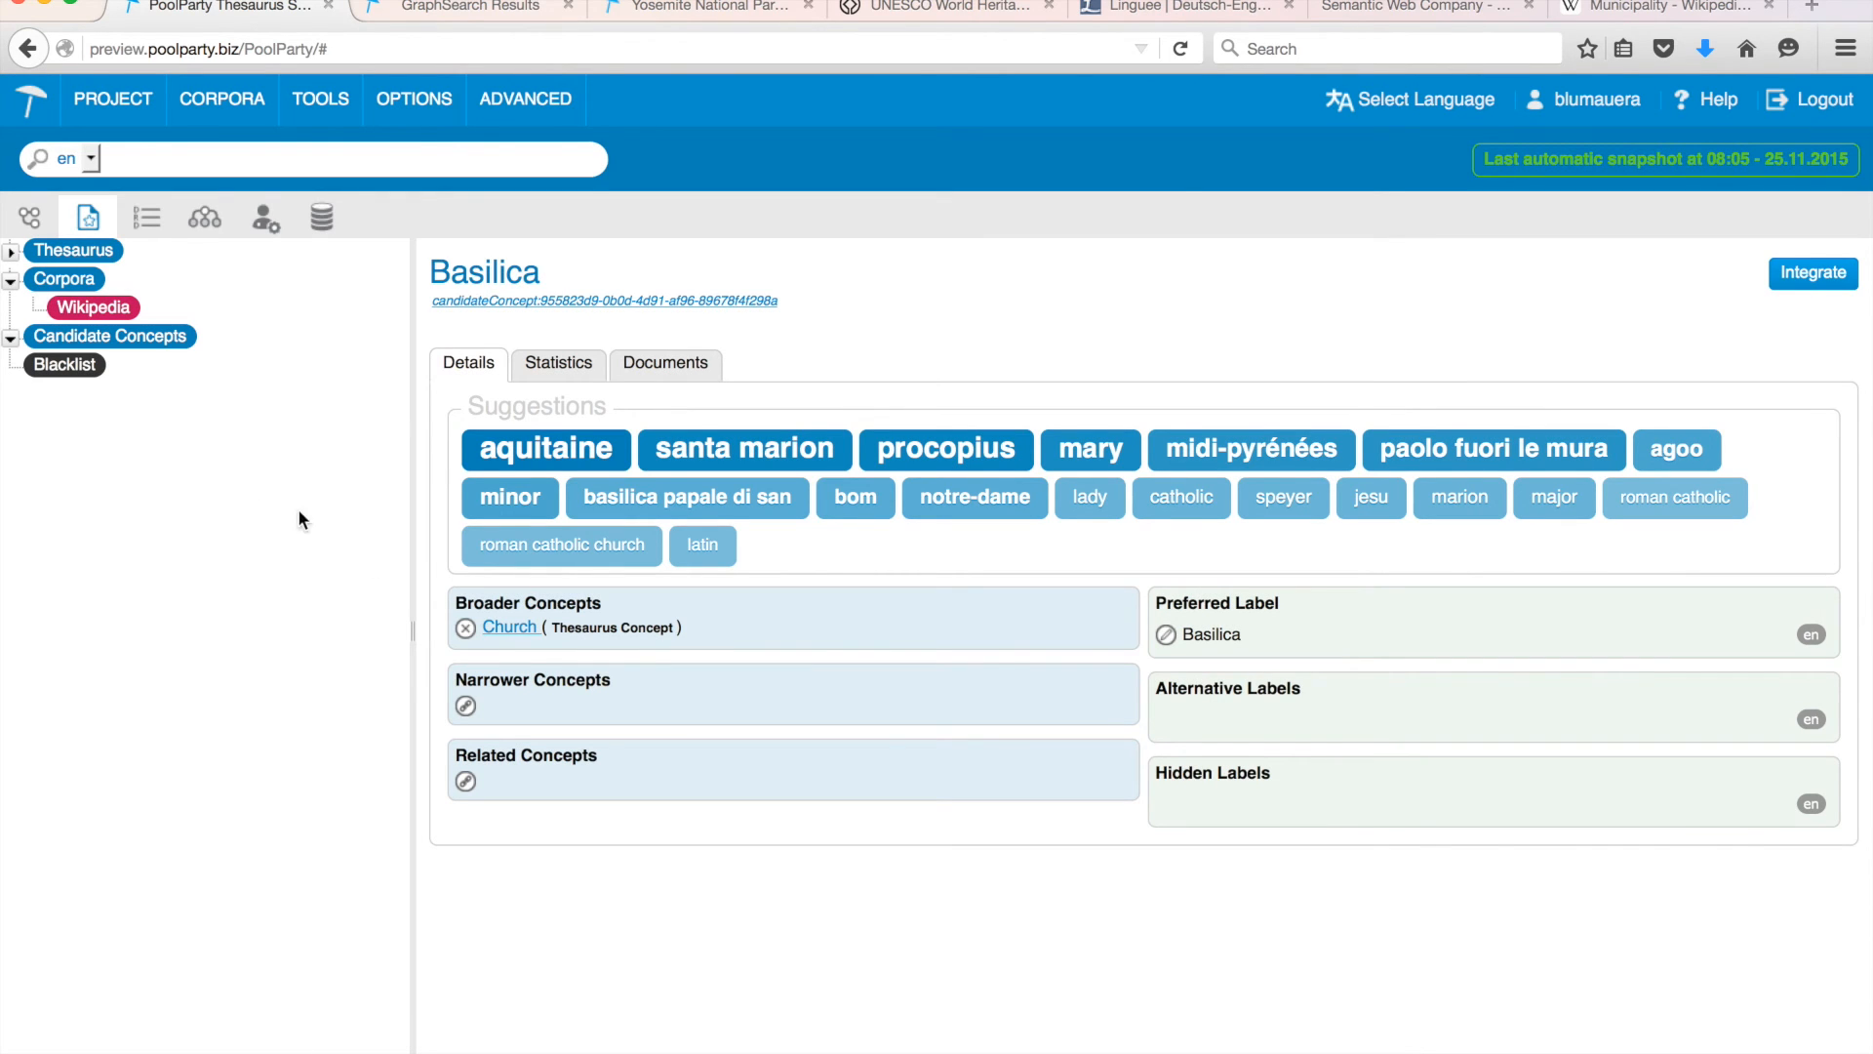
- Return to the UNESCO World Heritage Sites thesaurus and refresh its extraction model
{"action": "left_click", "coordinate": [33, 221]}
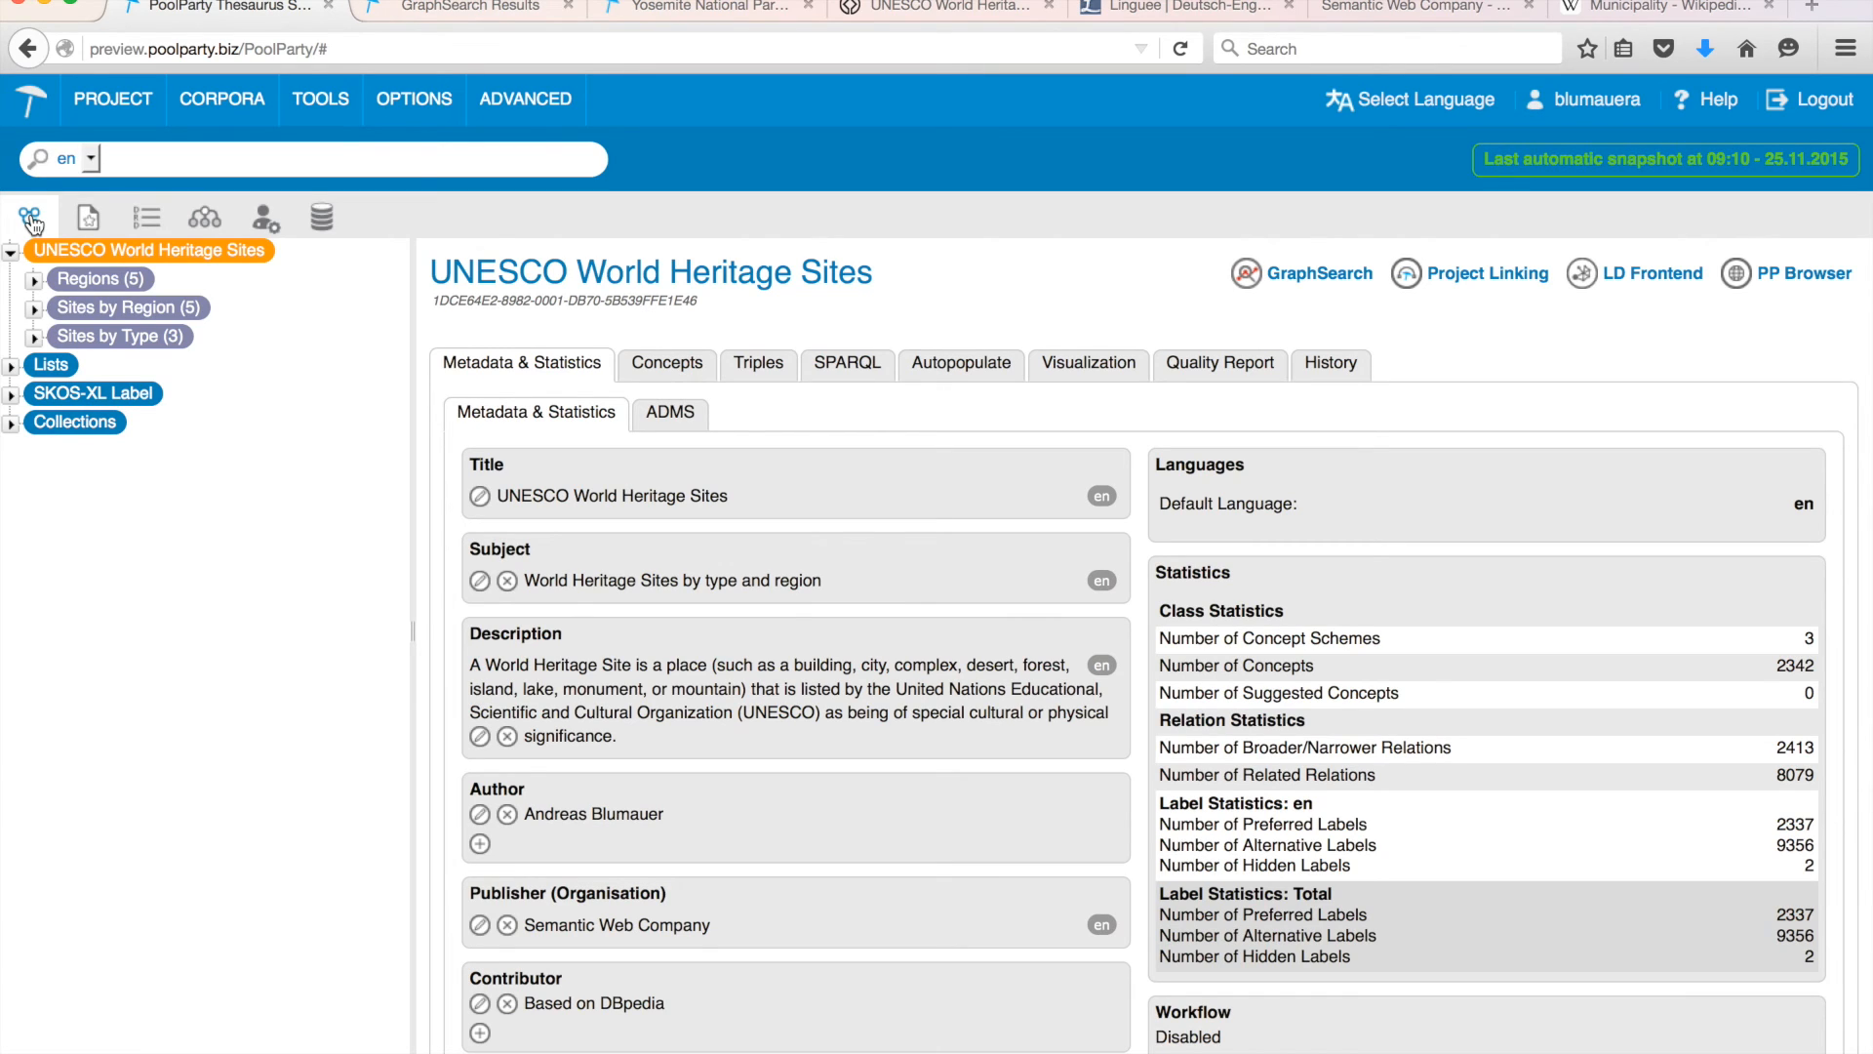
{"action": "left_click", "coordinate": [222, 101]}
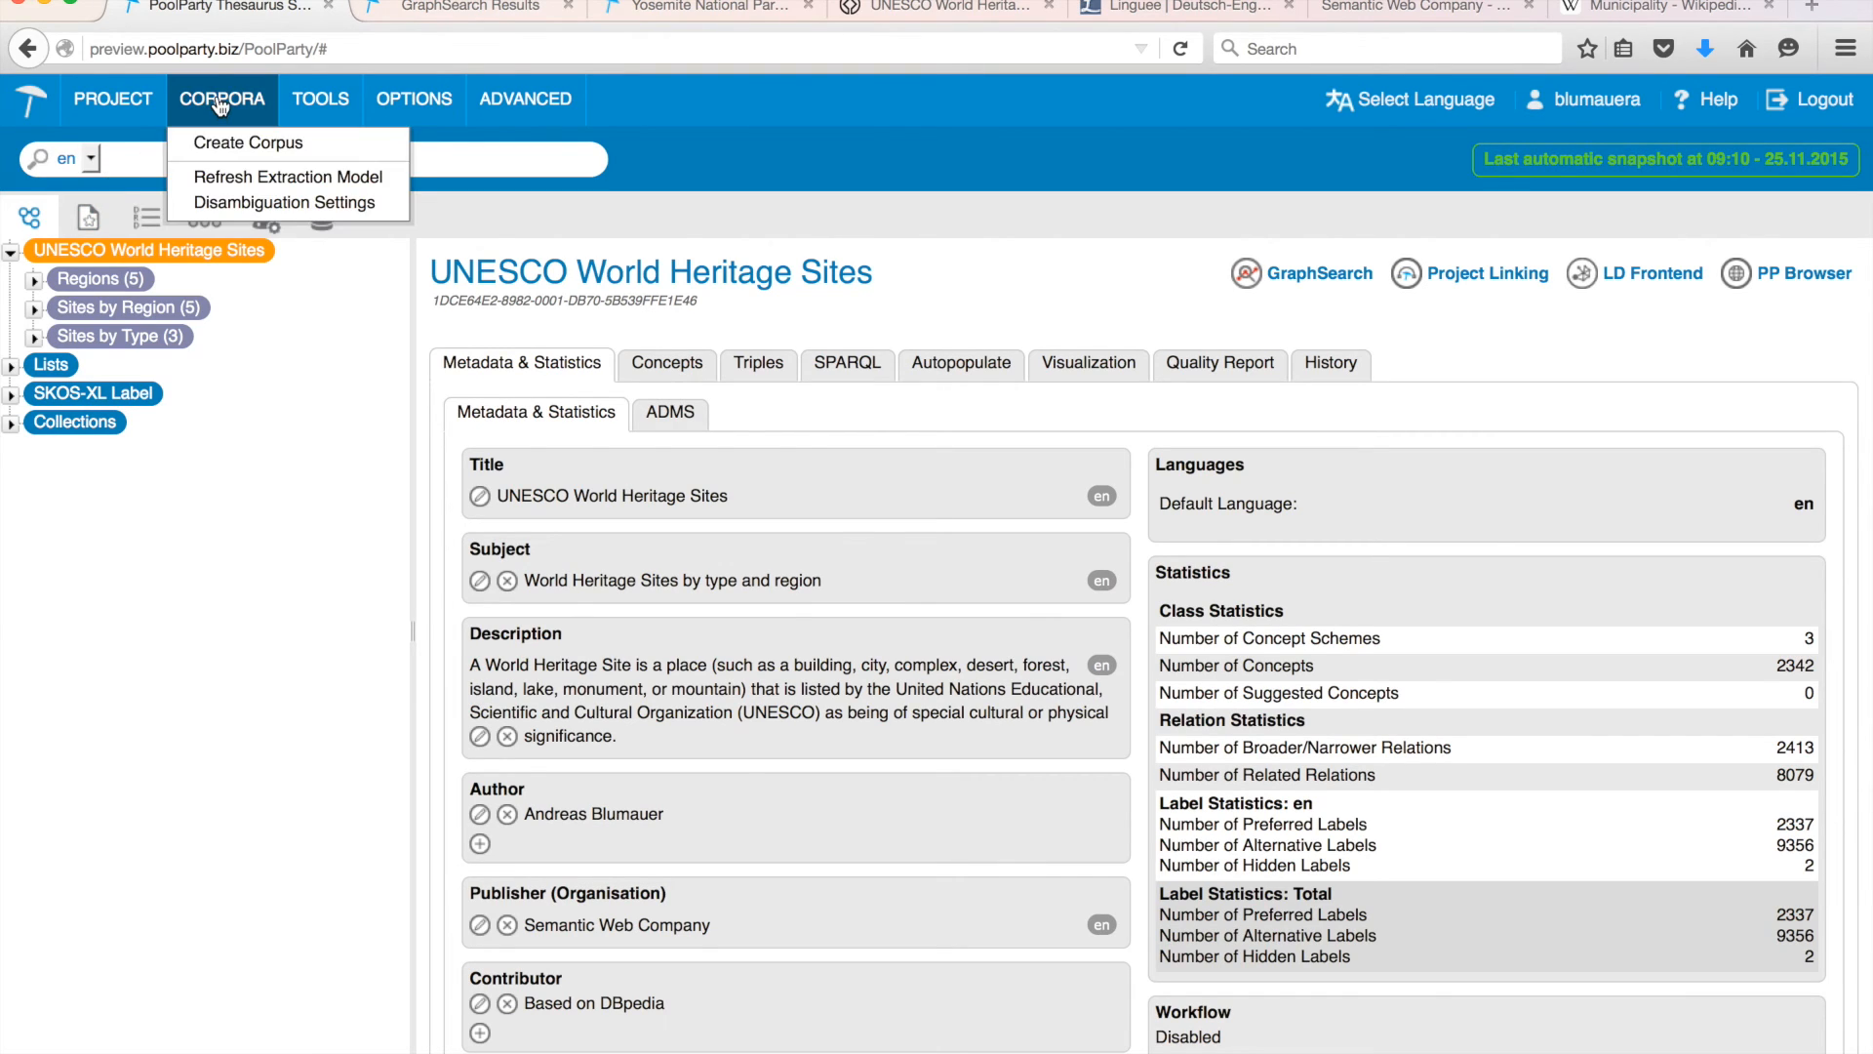
{"action": "left_click", "coordinate": [229, 177]}
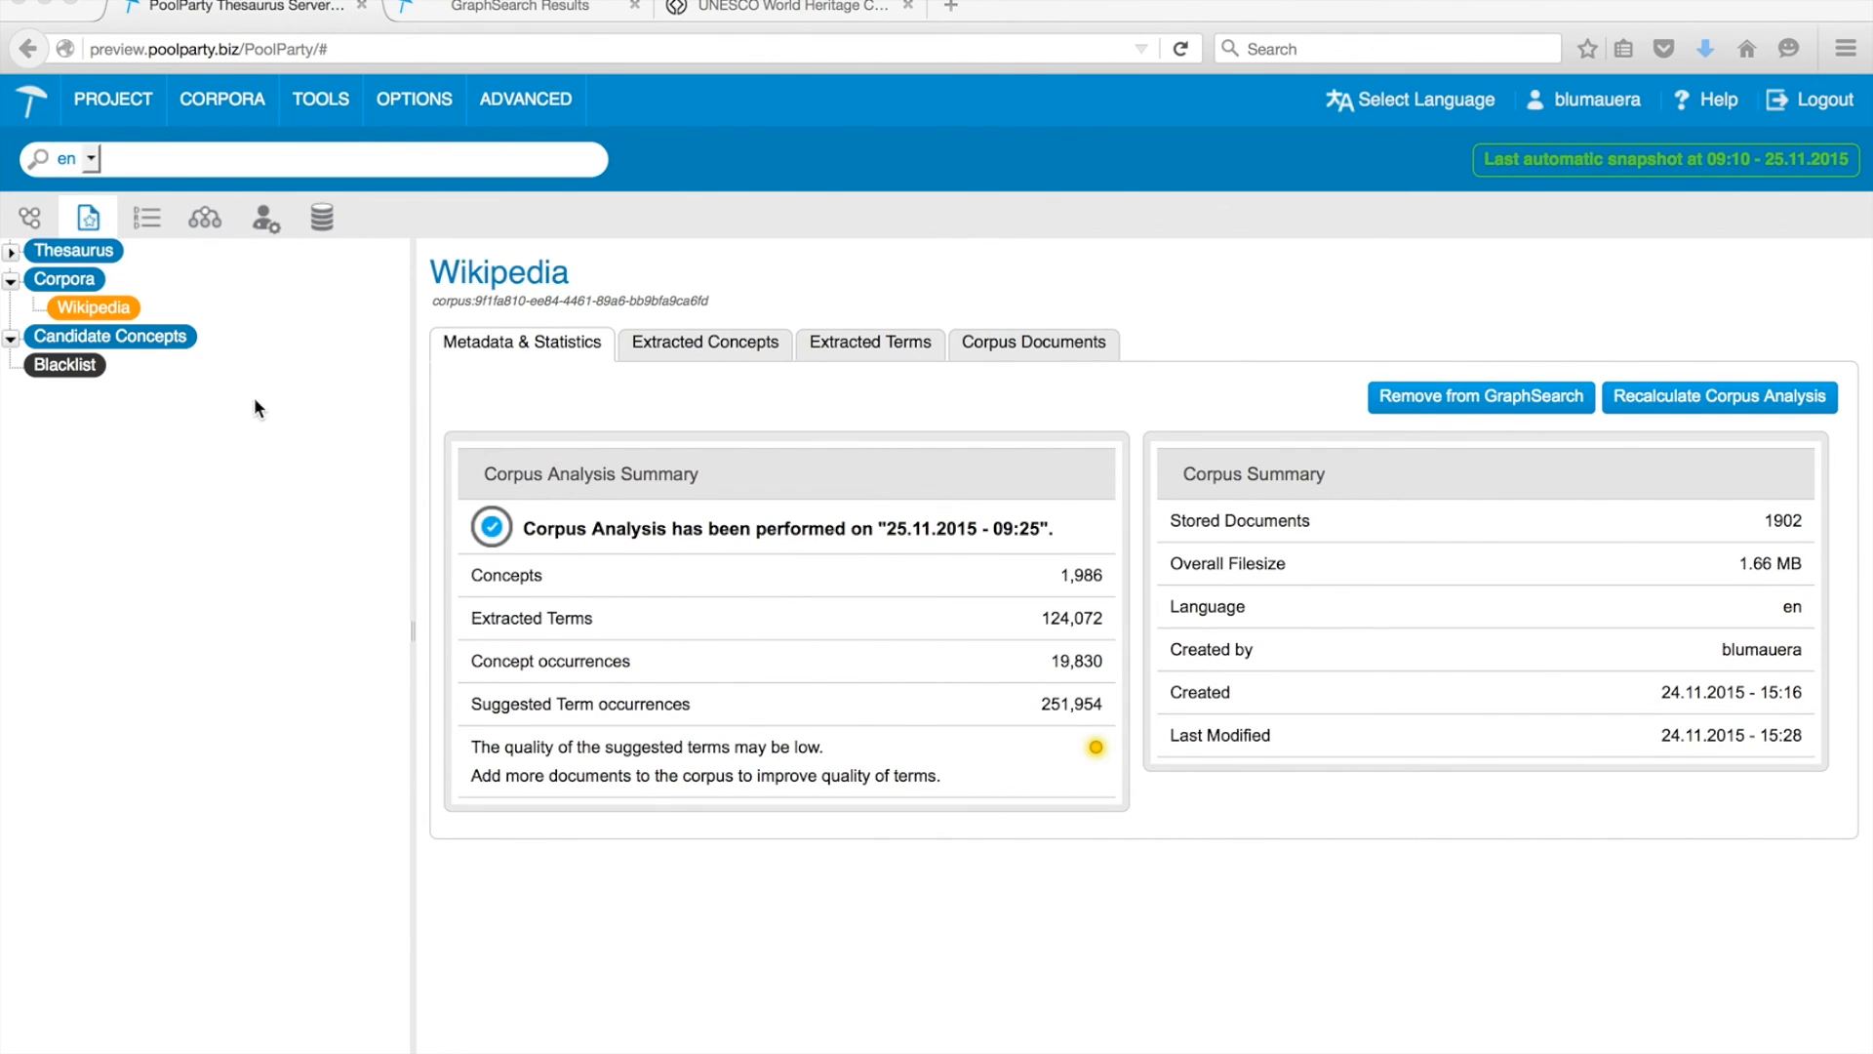
- Go back to the UNESCO World Heritage Sites thesaurus overview and open its GraphSearch
{"action": "left_click", "coordinate": [31, 217]}
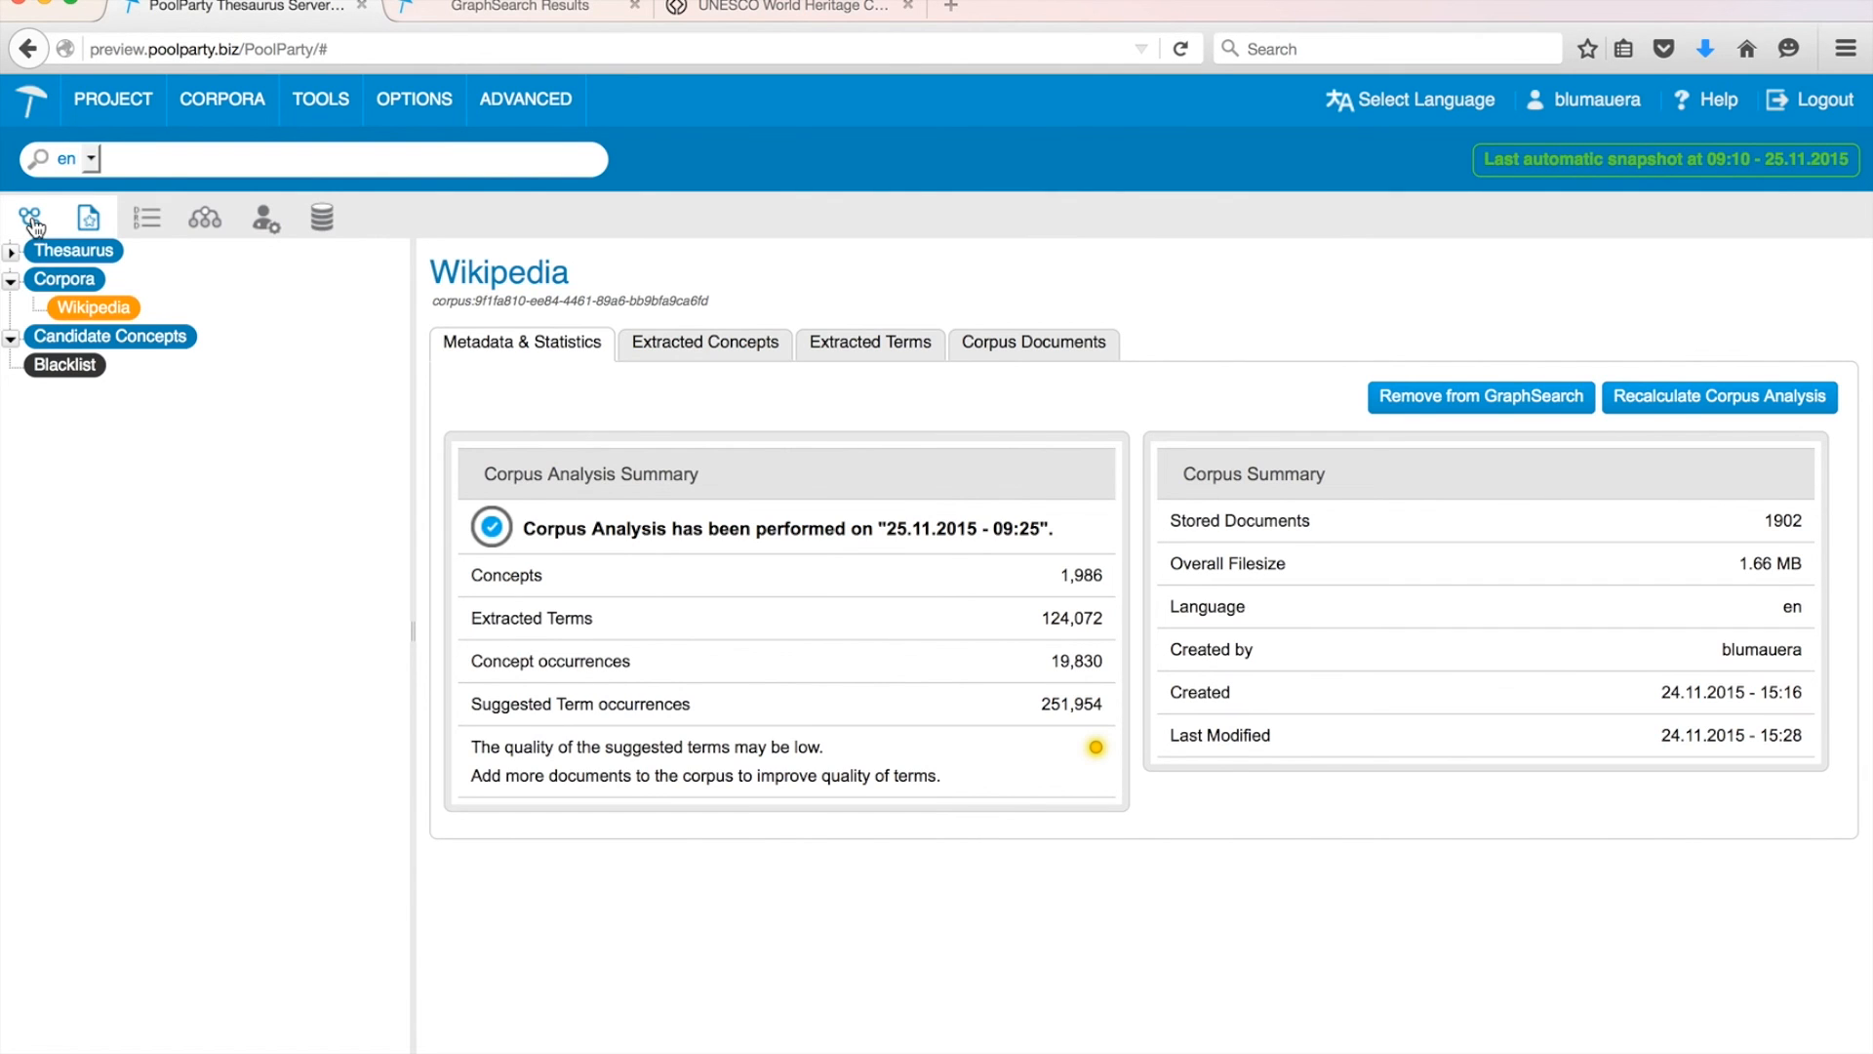
{"action": "left_click", "coordinate": [30, 217]}
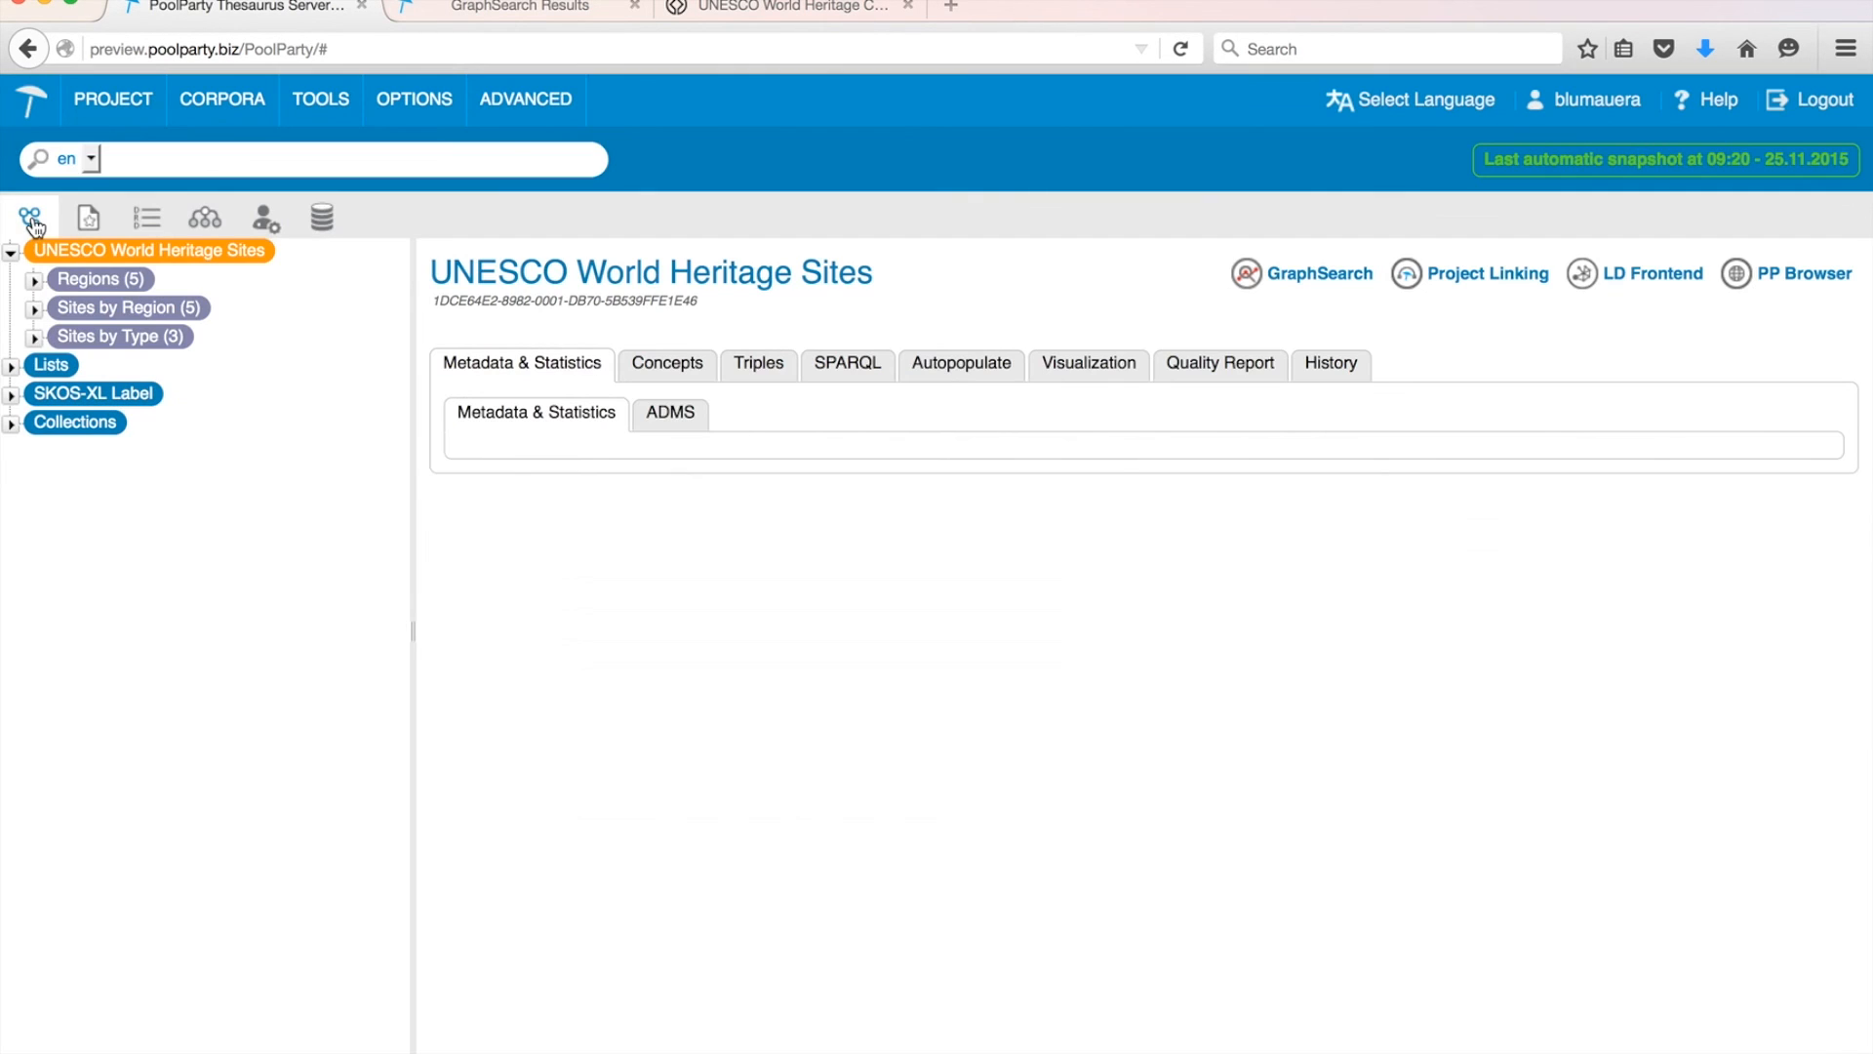
{"action": "left_click", "coordinate": [1295, 278]}
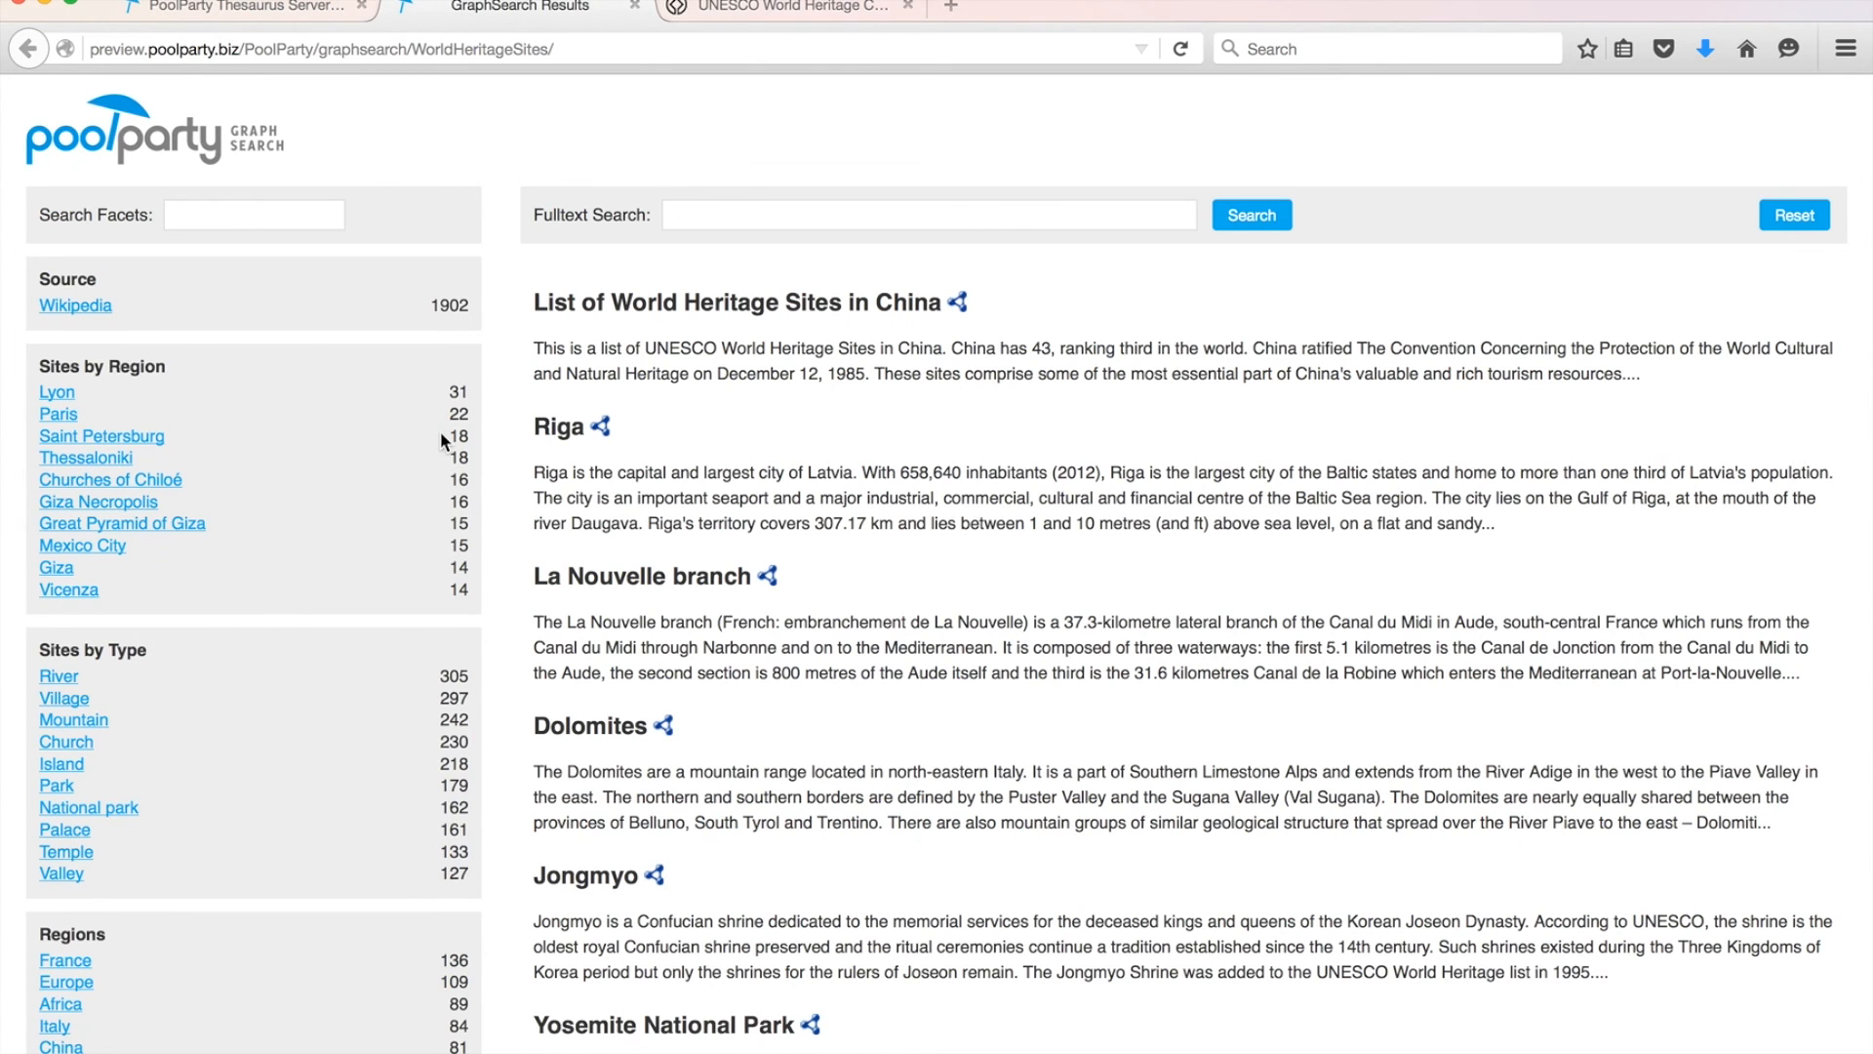
- Filter the documents by the site types Palace, Garden, Church and Island, and open the linked data view of Valletta
{"action": "scroll", "coordinate": [226, 499], "scroll_direction": "down", "scroll_amount": 3}
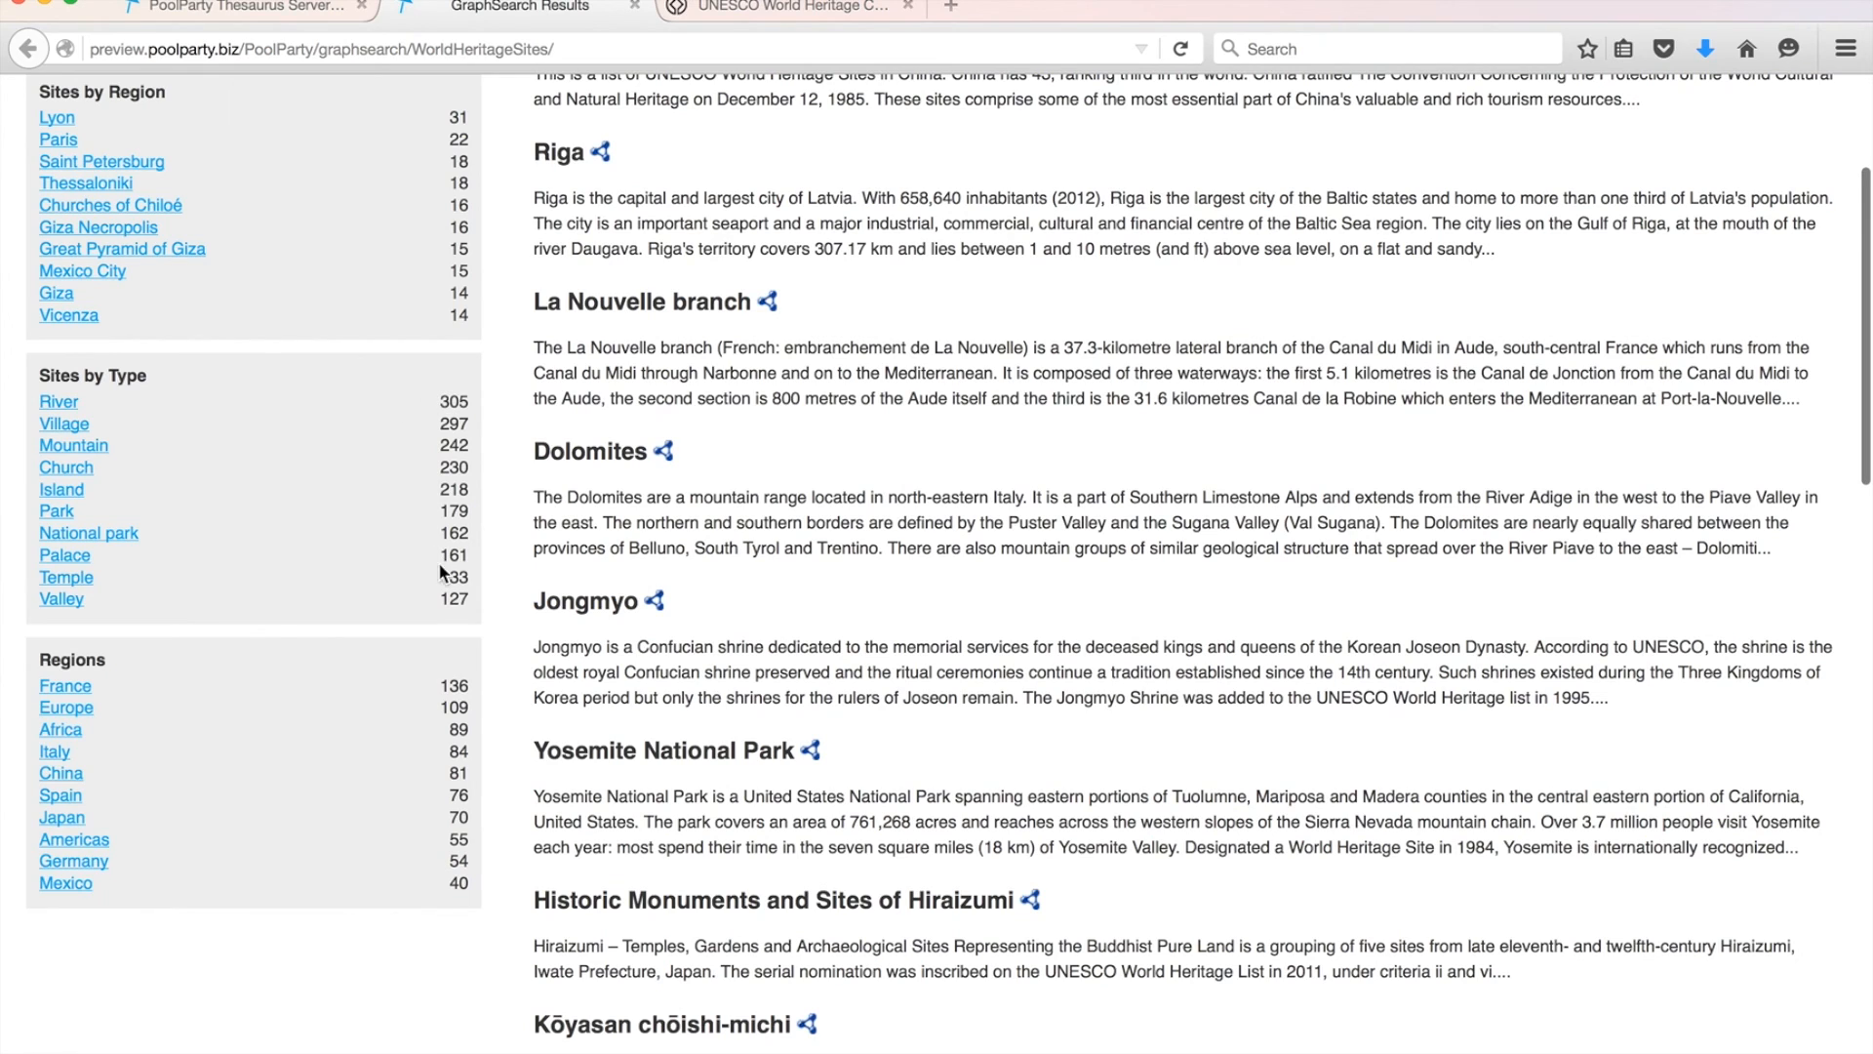
{"action": "left_click", "coordinate": [80, 558]}
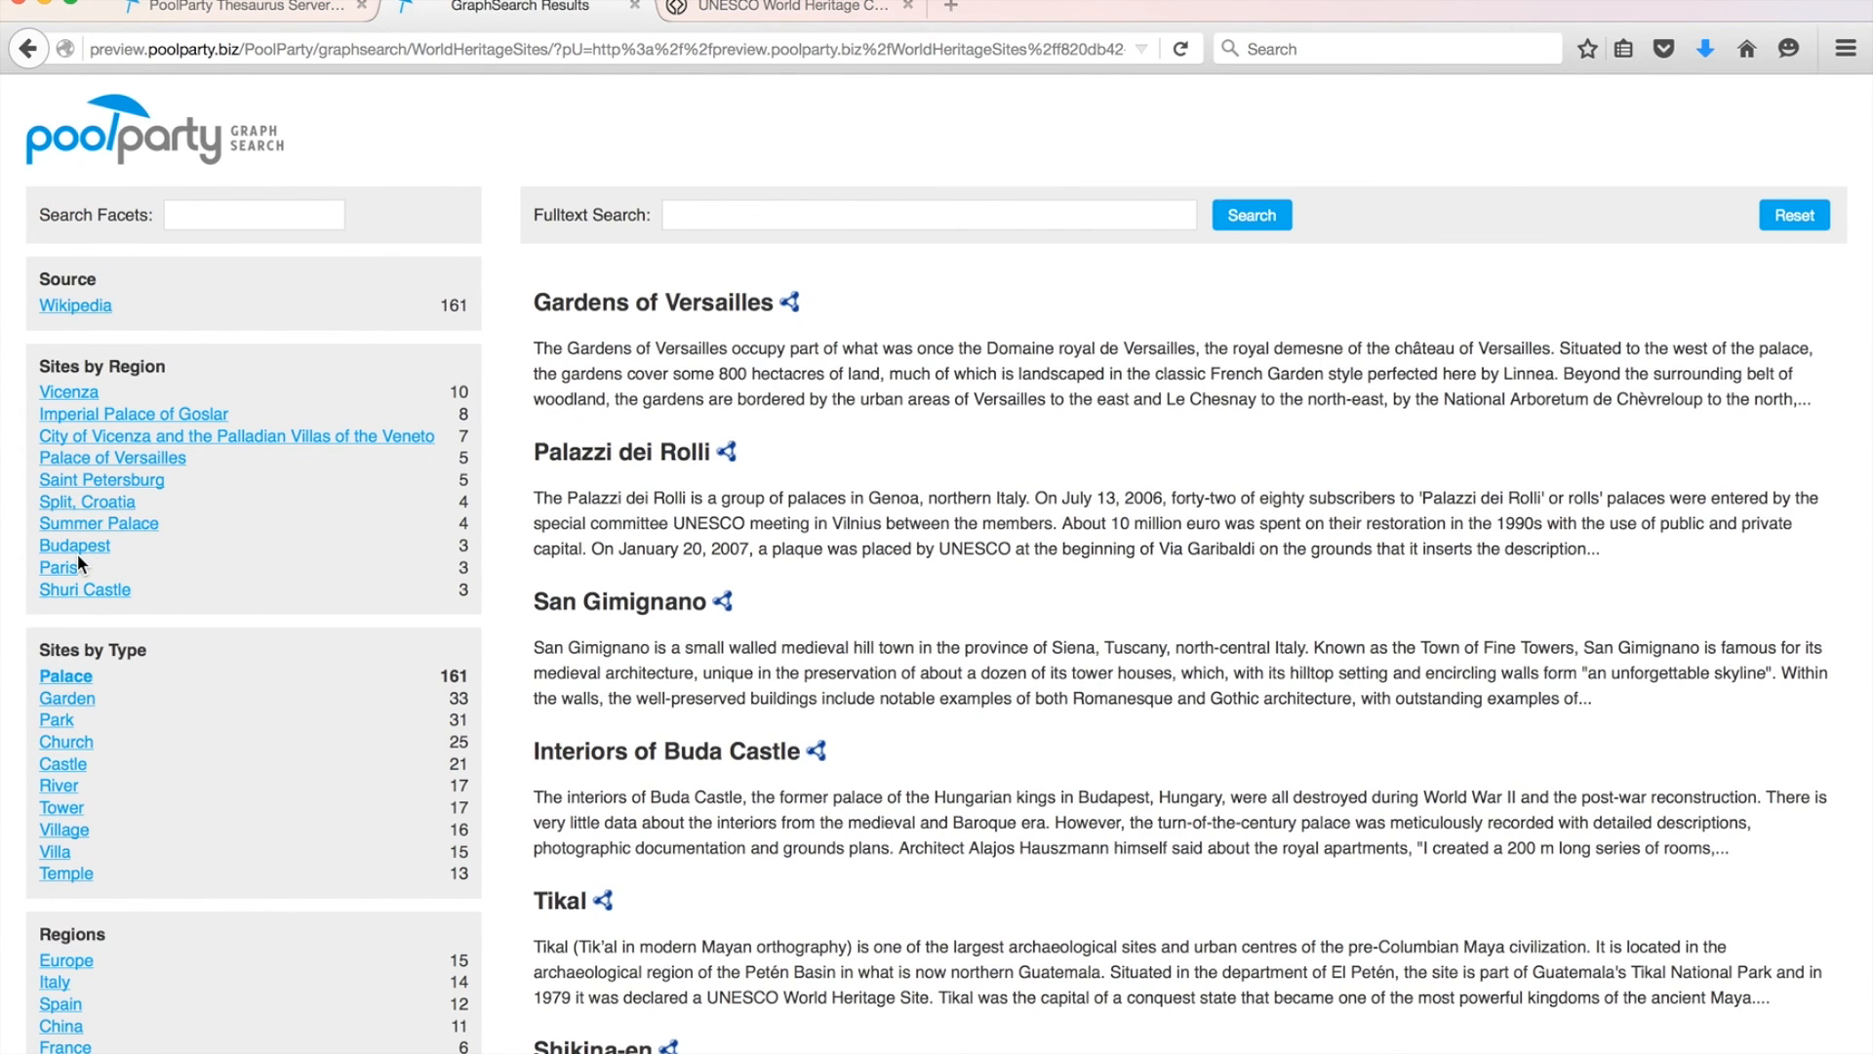
{"action": "left_click", "coordinate": [72, 701]}
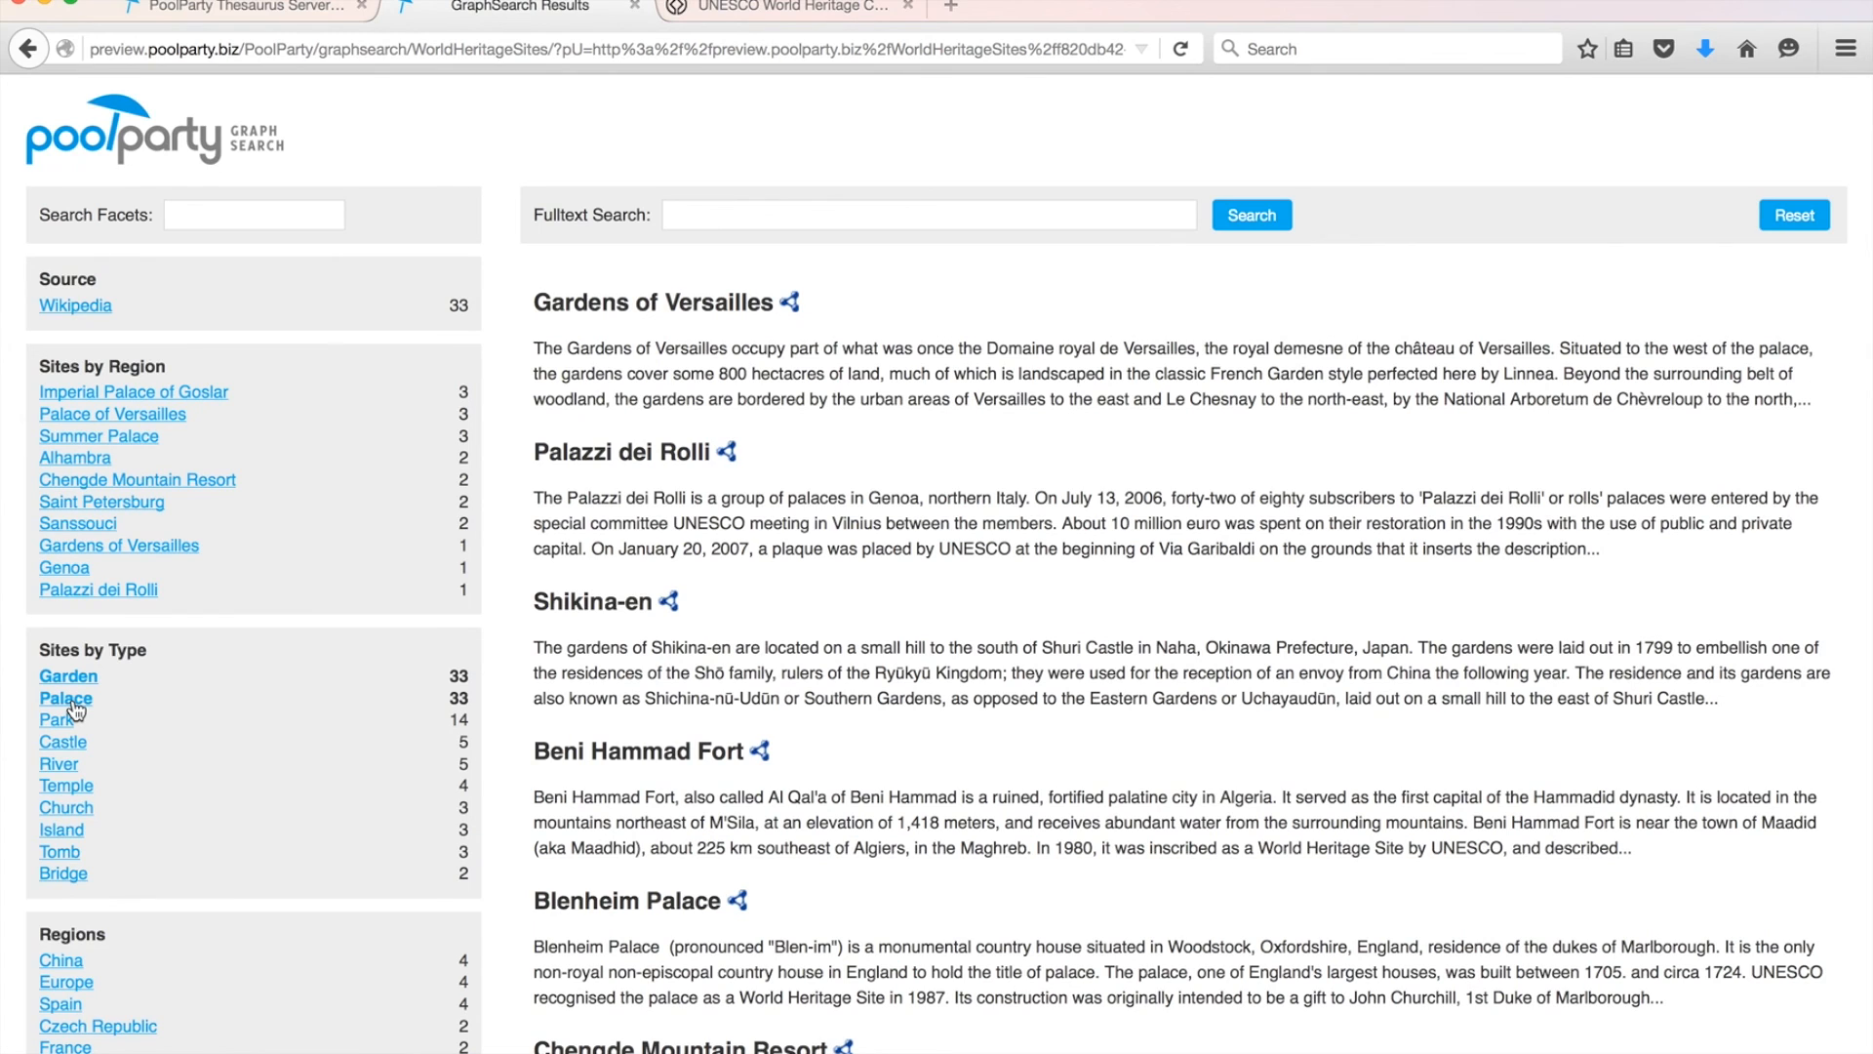
{"action": "left_click", "coordinate": [78, 808]}
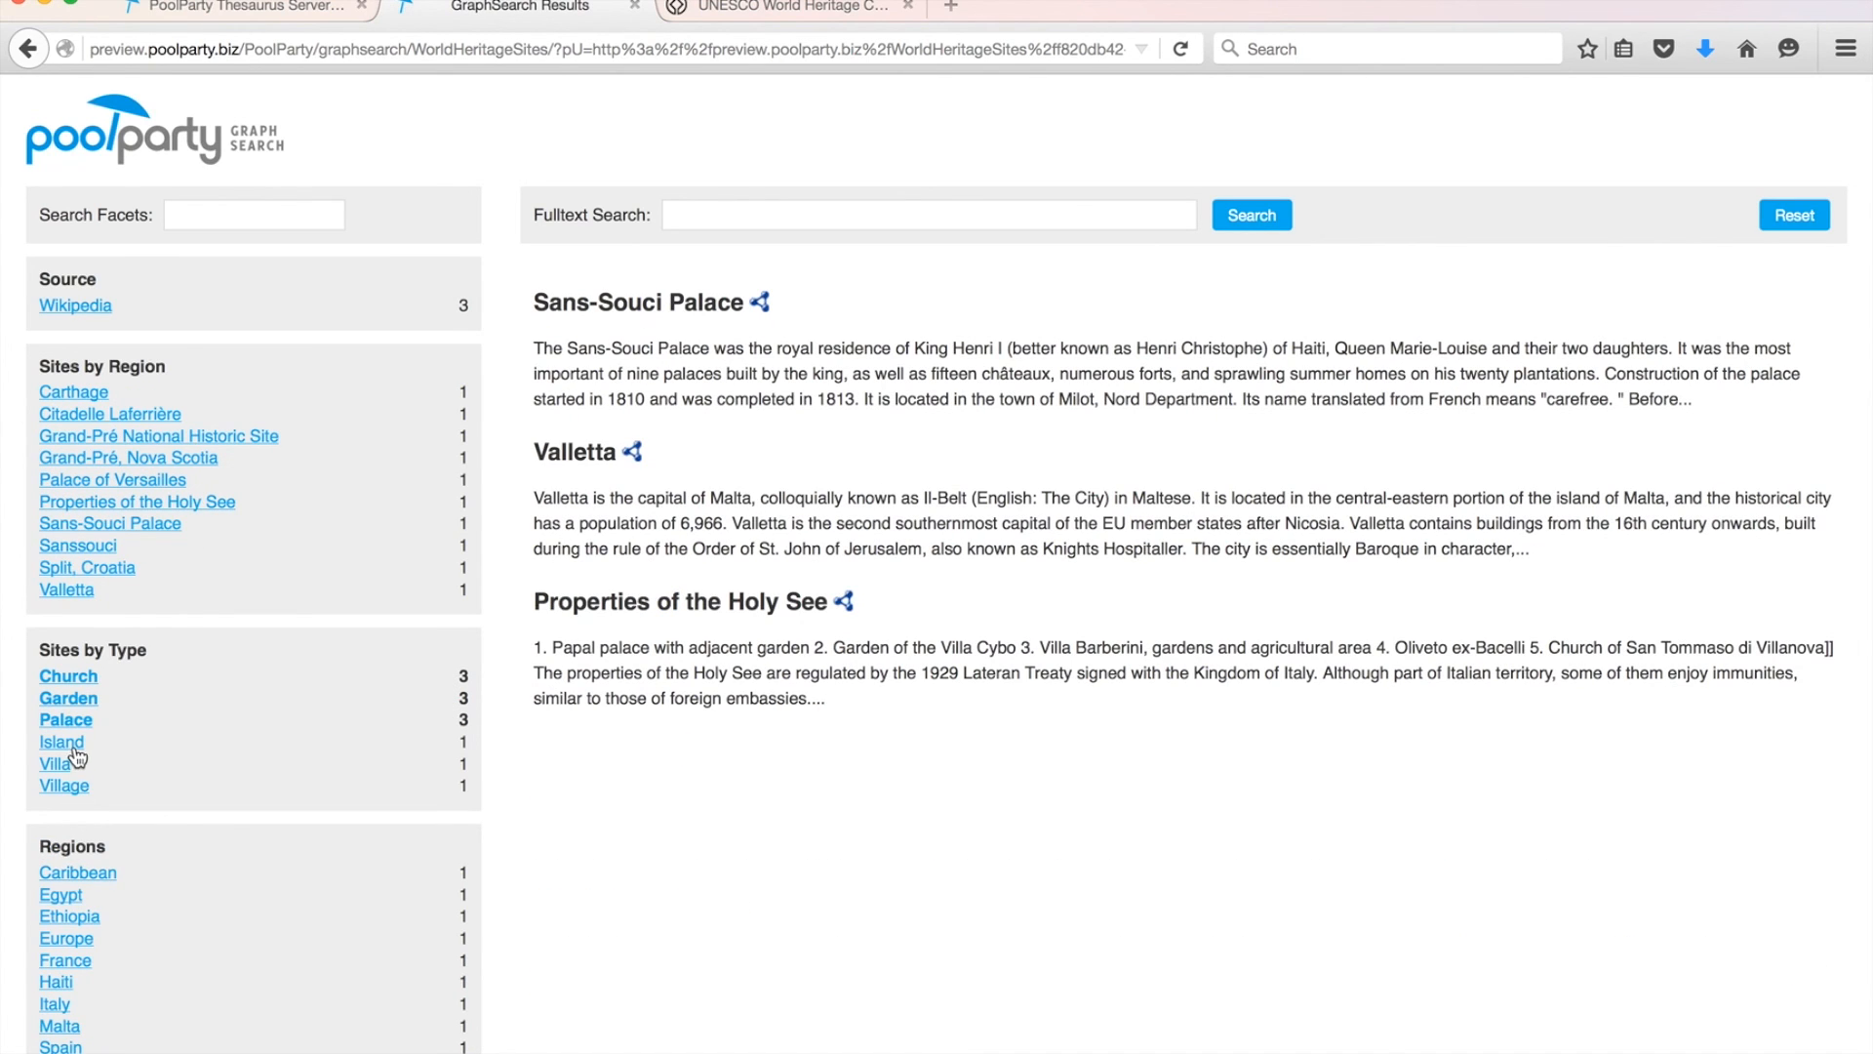
{"action": "left_click", "coordinate": [71, 745]}
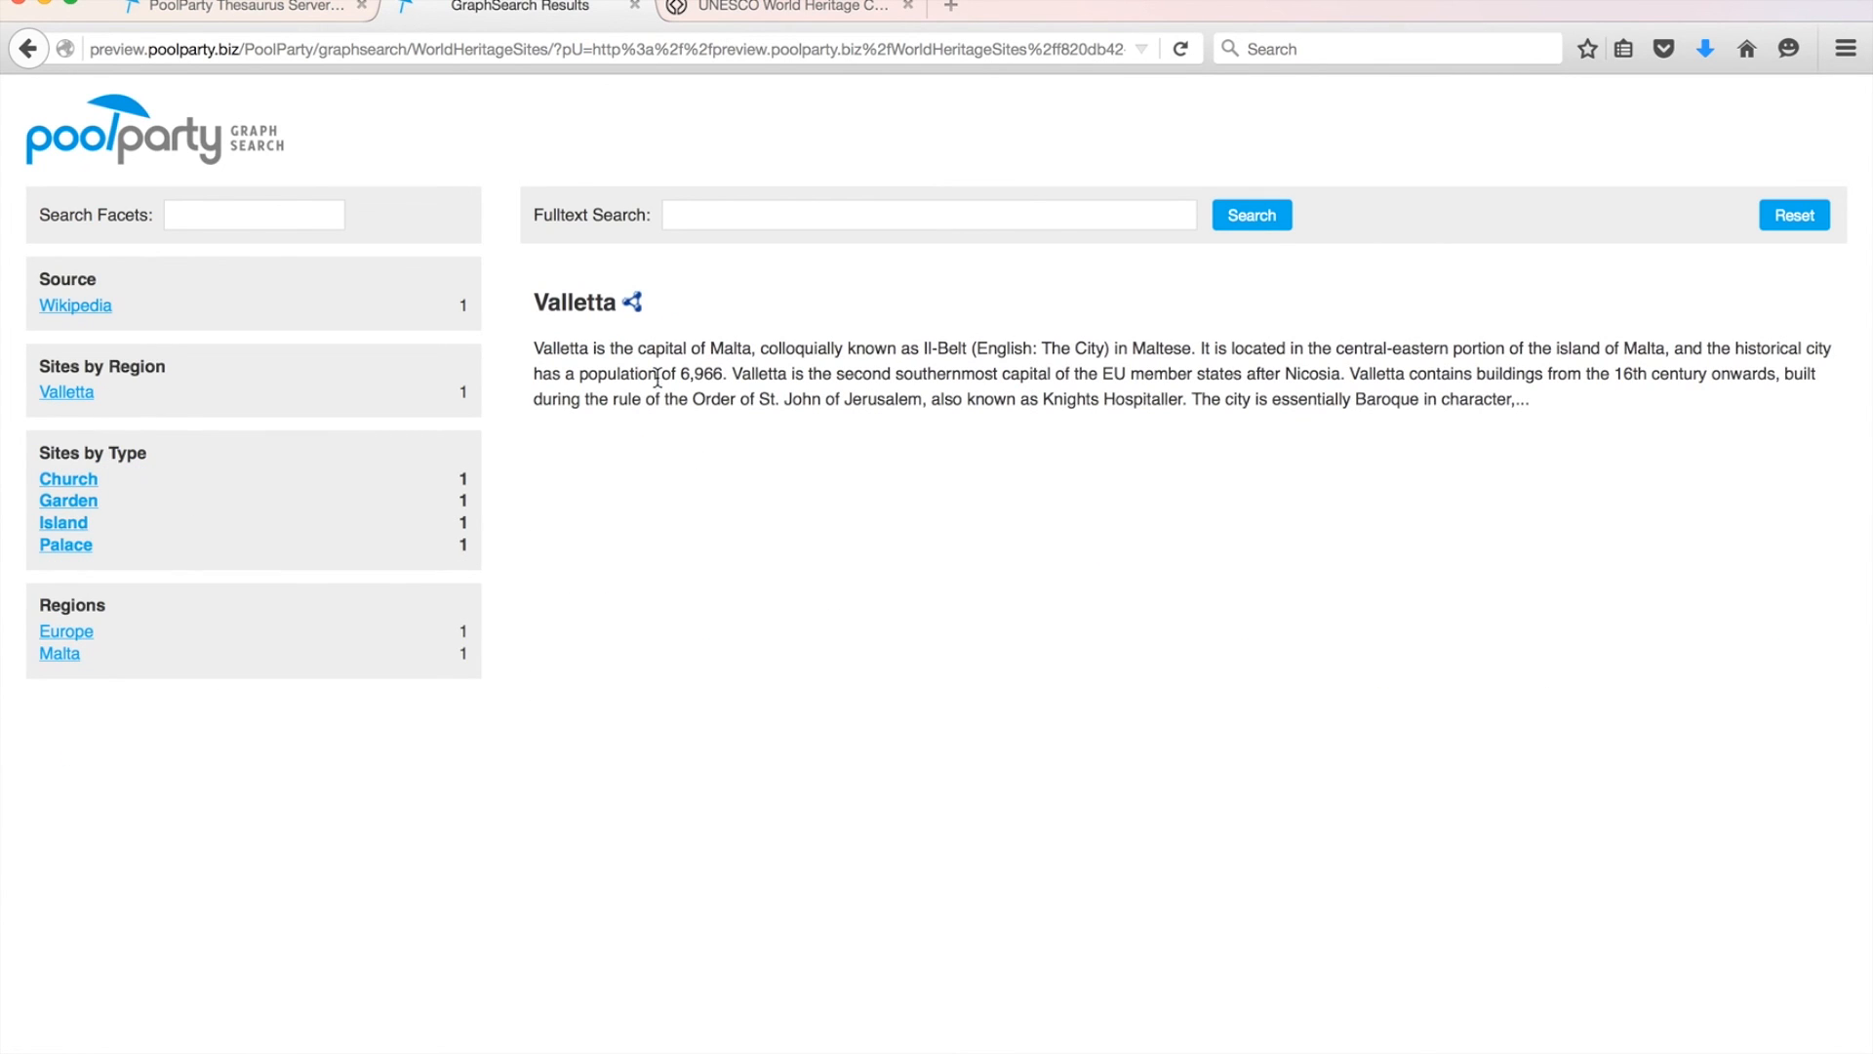
{"action": "left_click", "coordinate": [631, 303]}
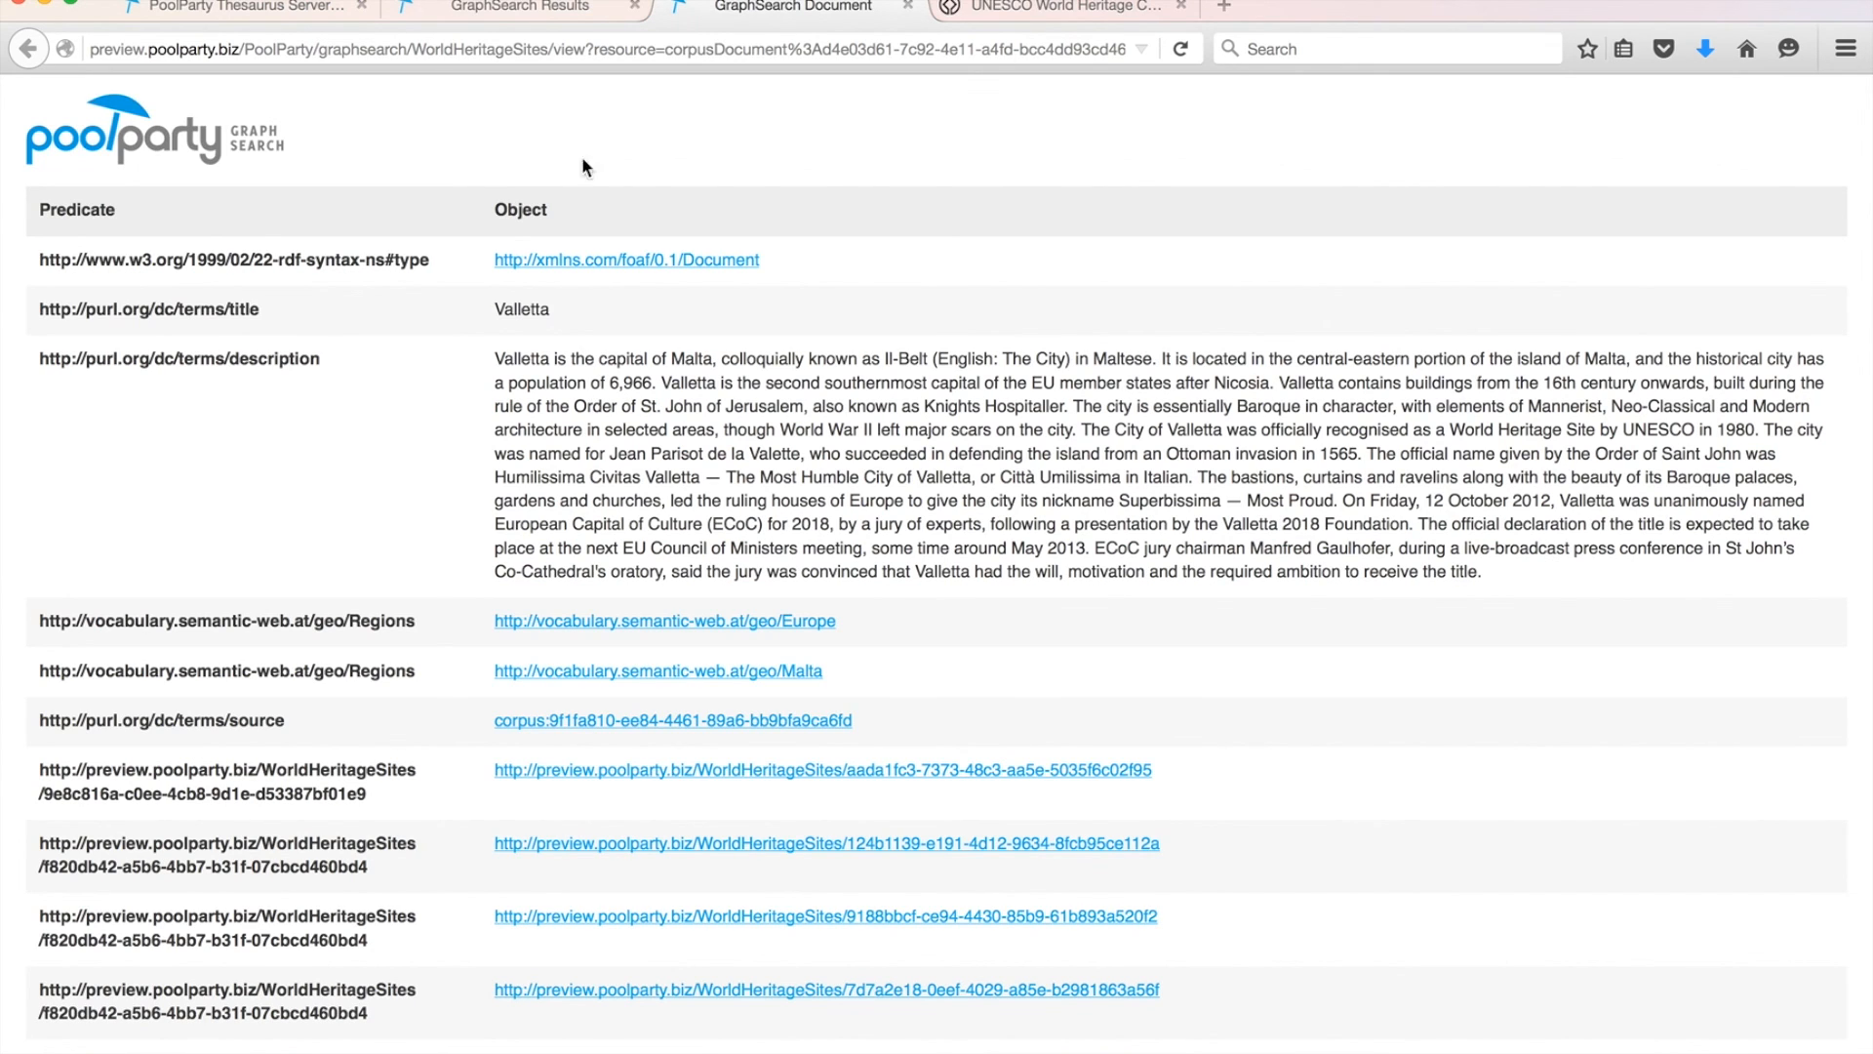
- Return to the GraphSearch results and reset all active search filters
{"action": "left_click", "coordinate": [458, 8]}
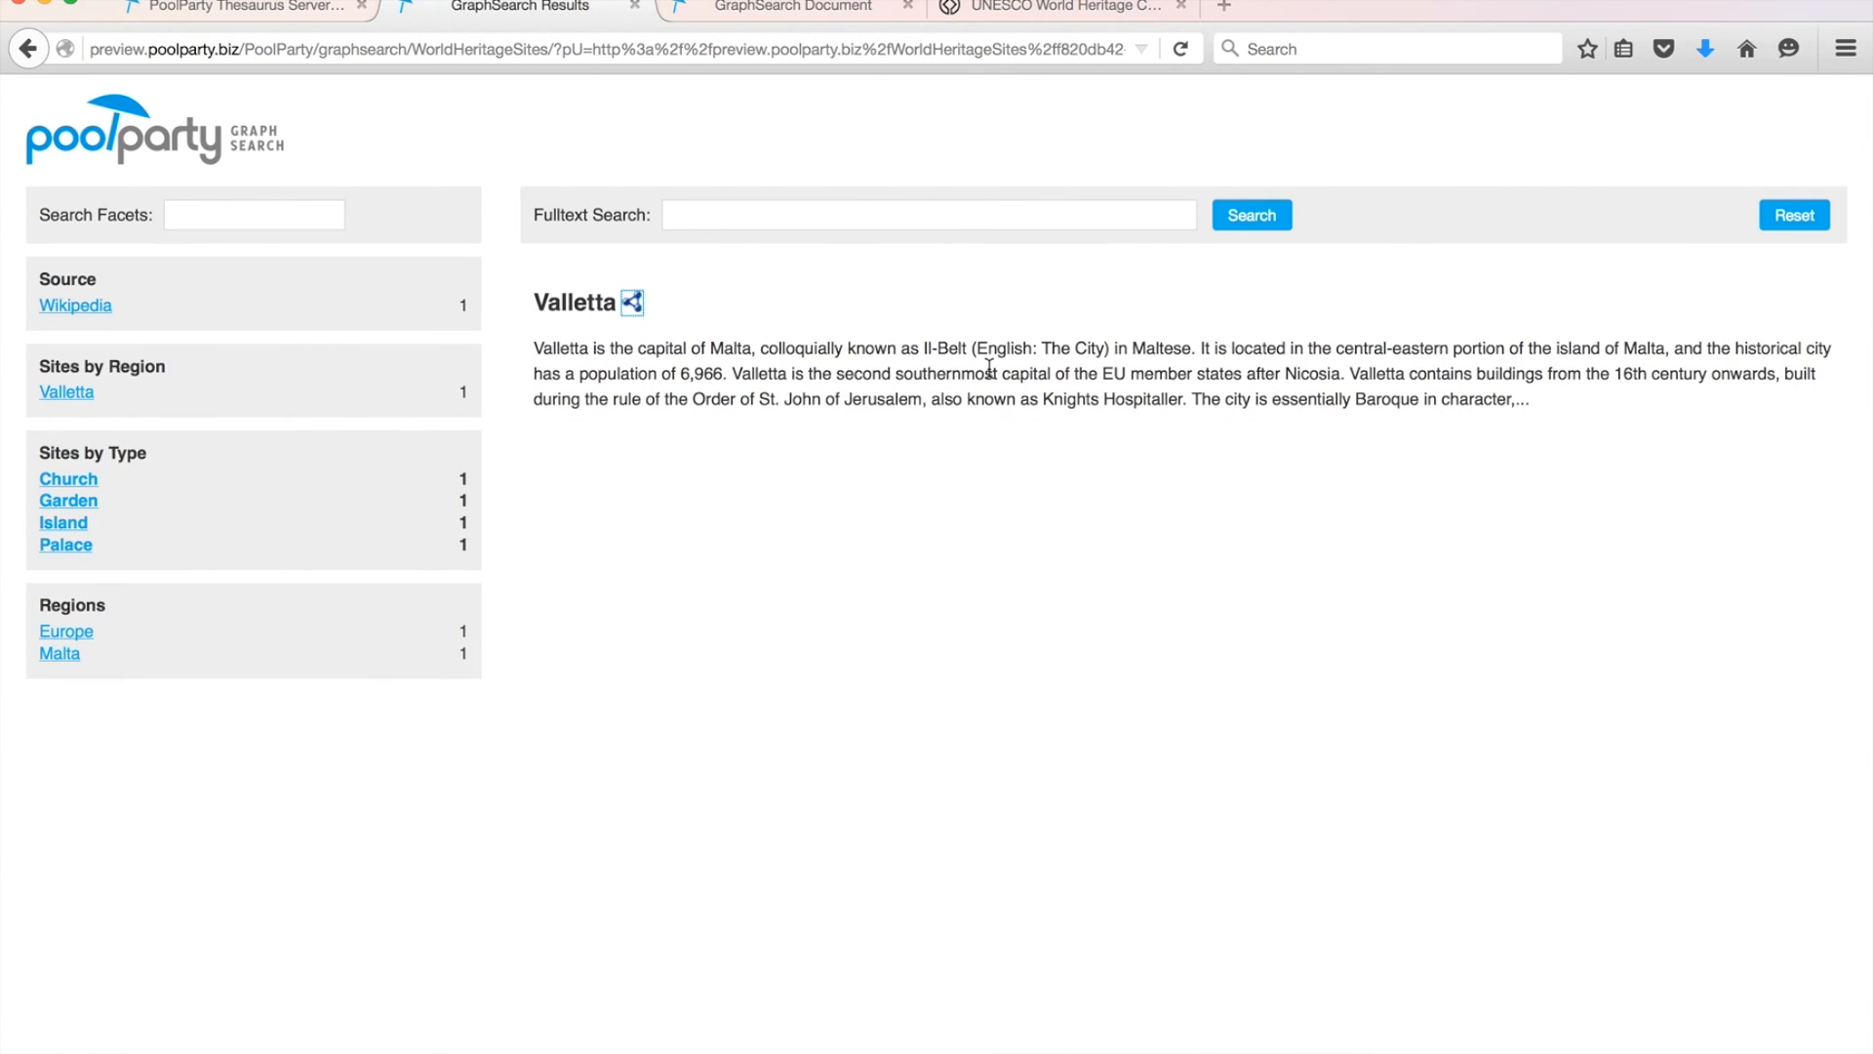
{"action": "left_click", "coordinate": [1800, 216]}
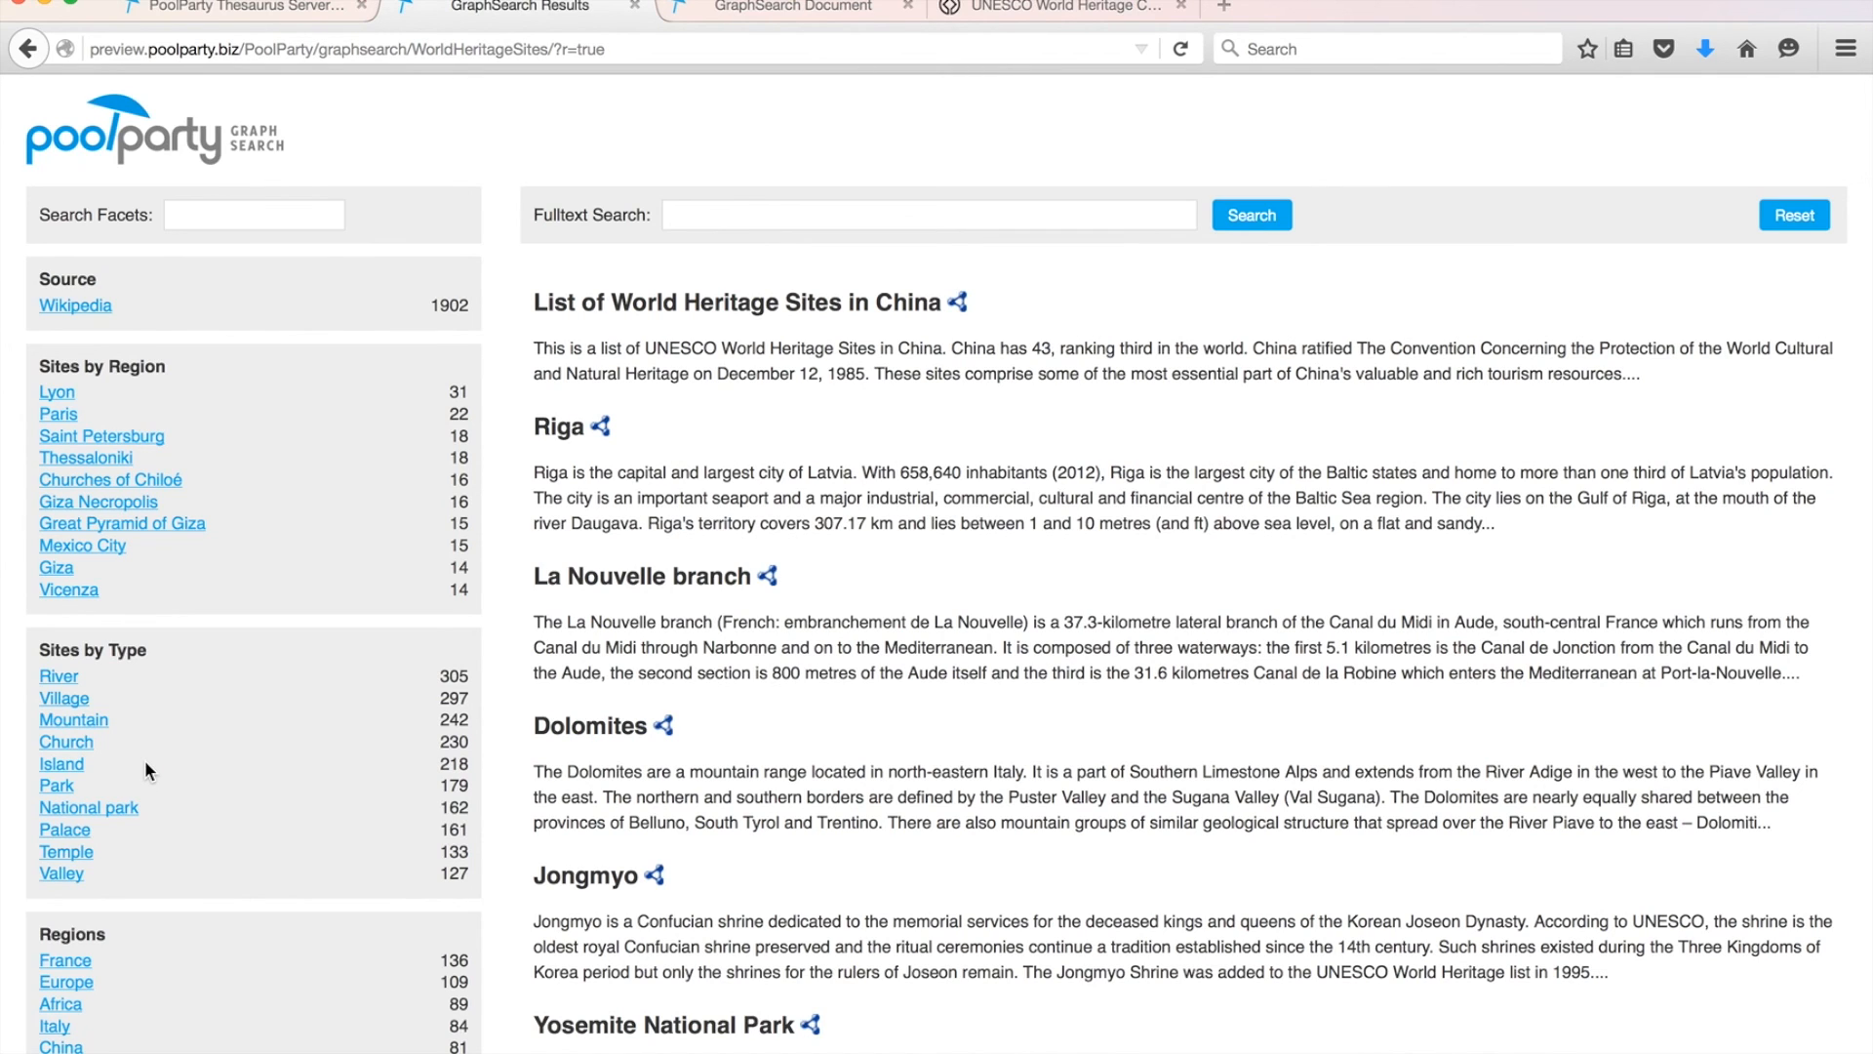
- Switch back to the PoolParty thesaurus project and view the extracted terms of the Wikipedia corpus
{"action": "left_click", "coordinate": [252, 8]}
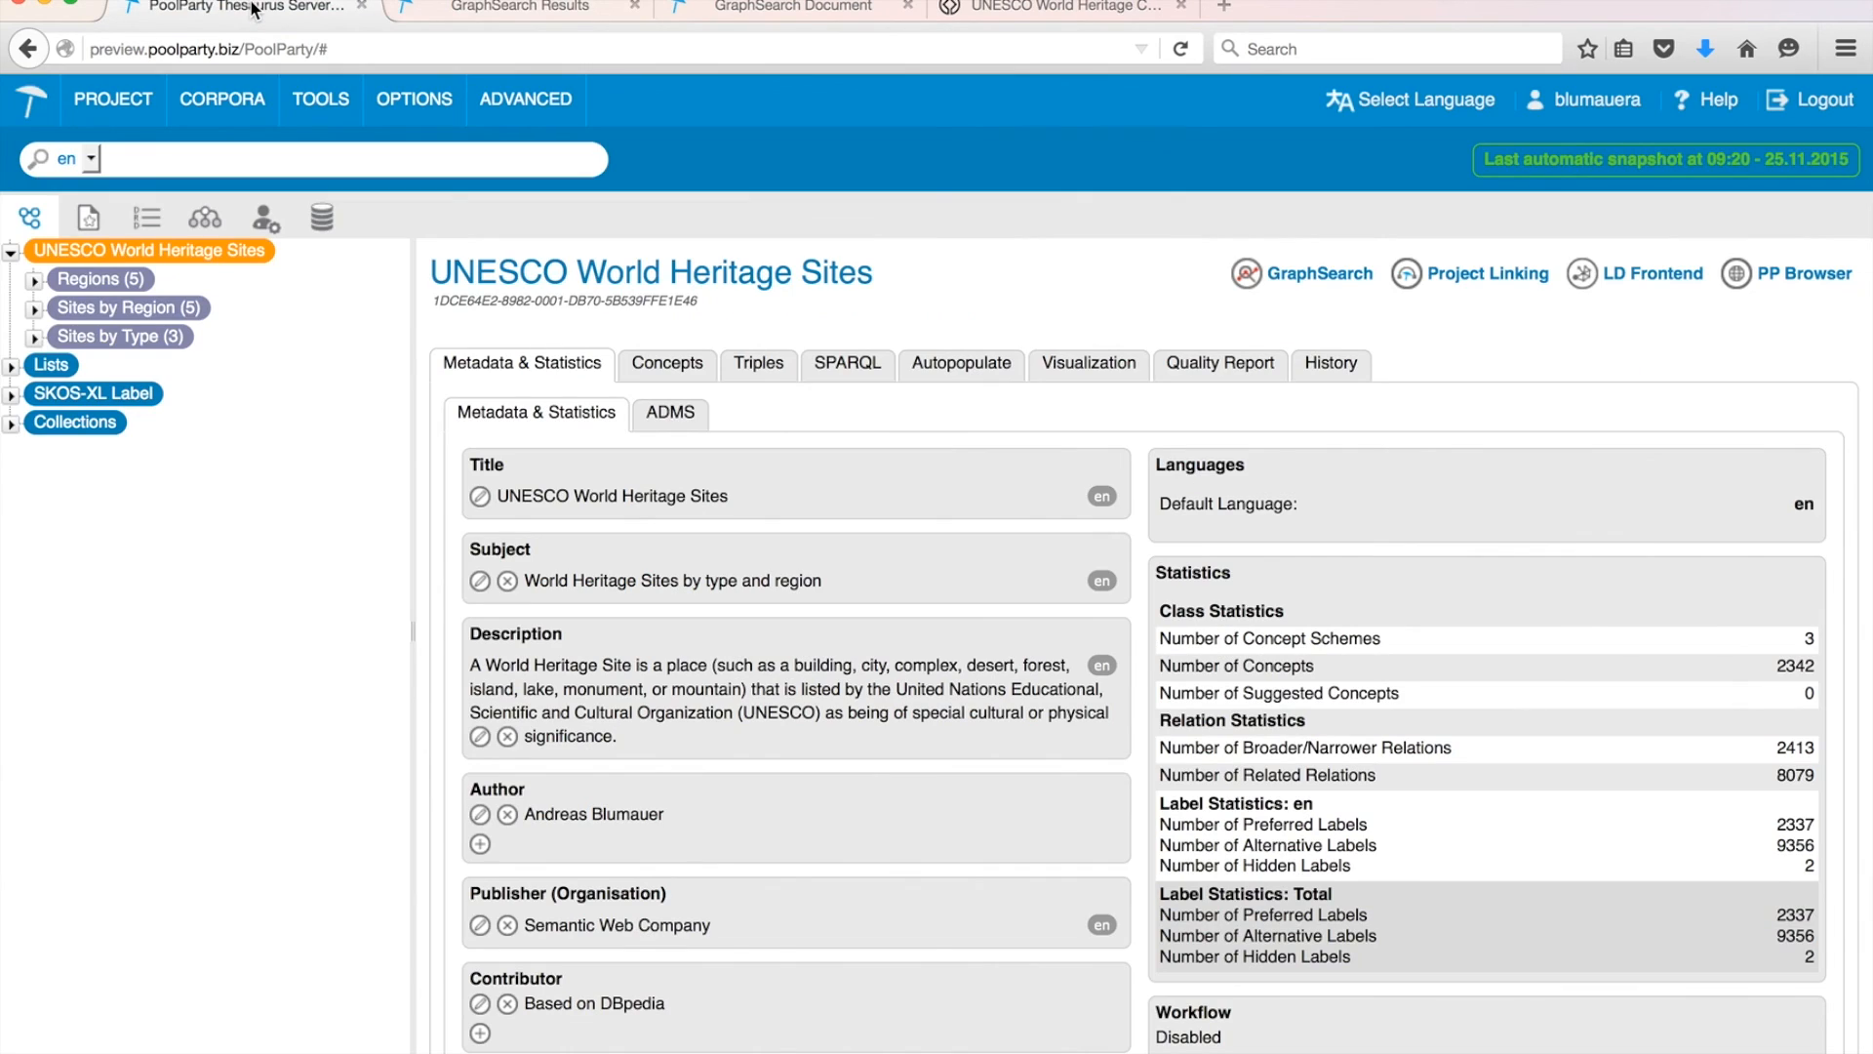
{"action": "left_click", "coordinate": [88, 217]}
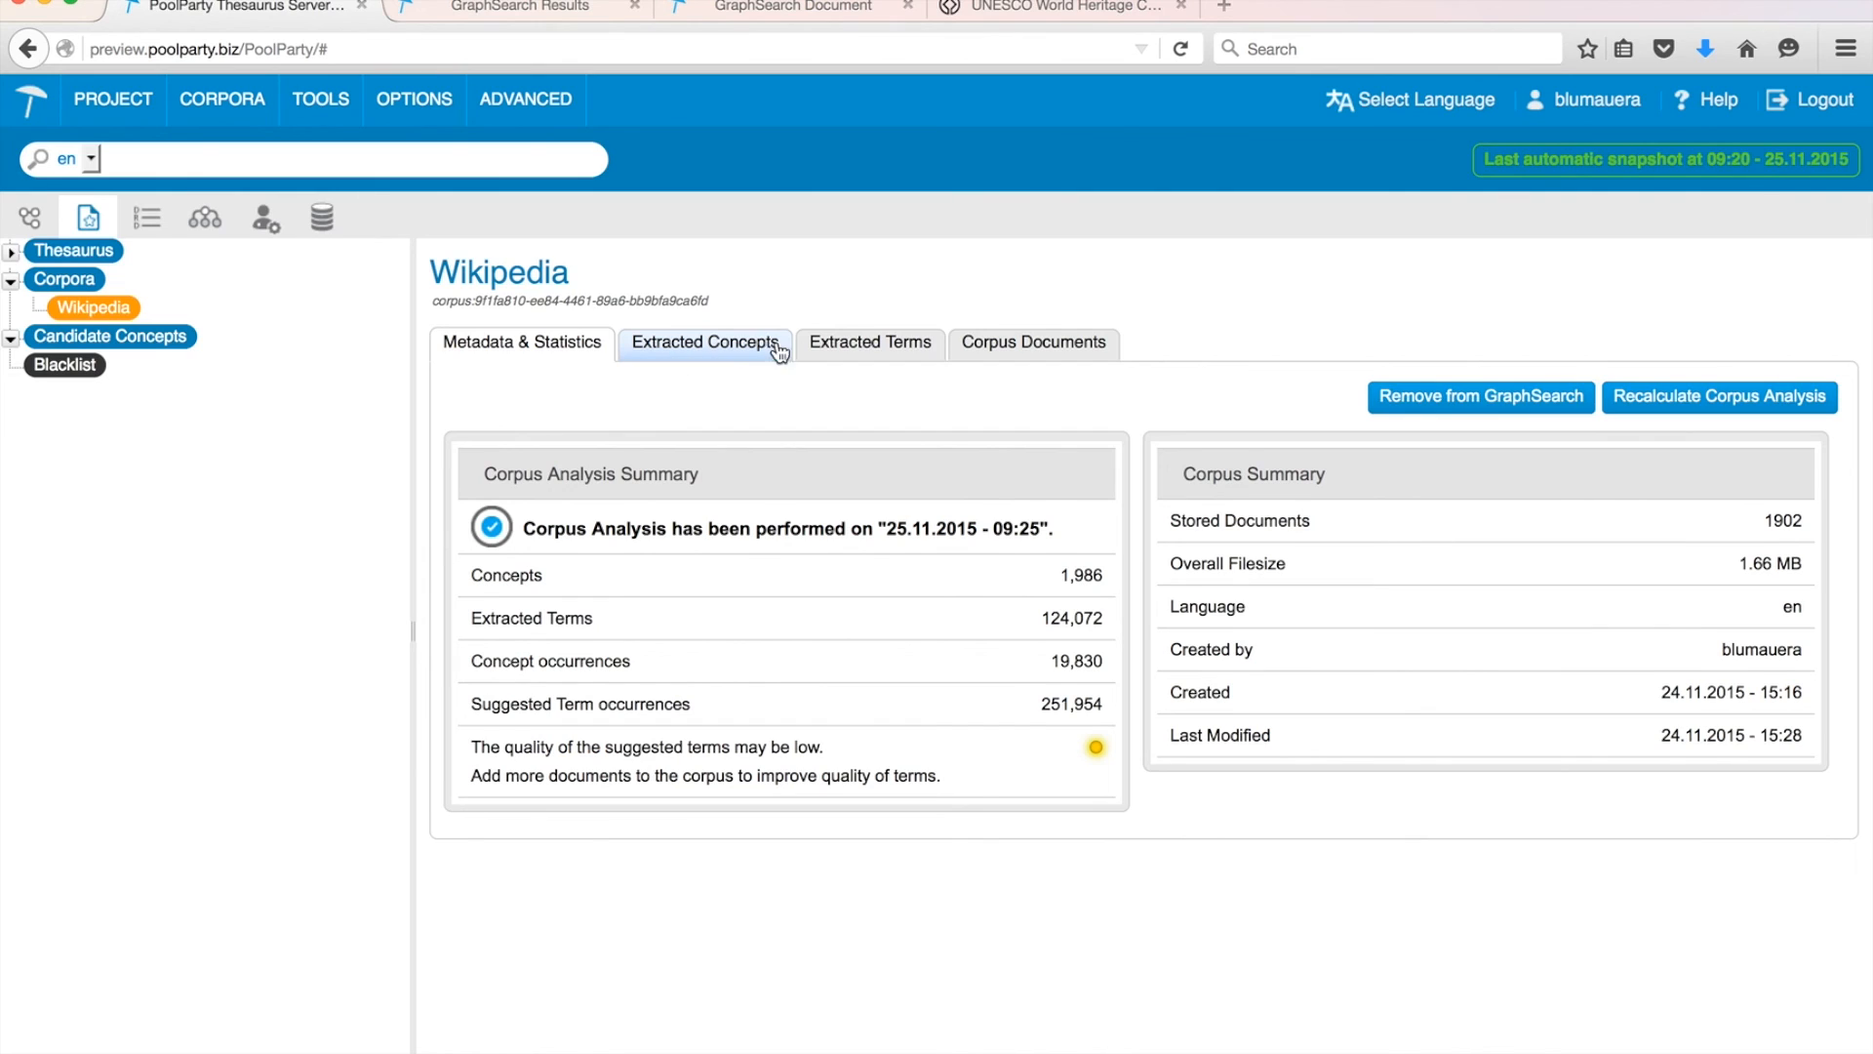
{"action": "left_click", "coordinate": [870, 347]}
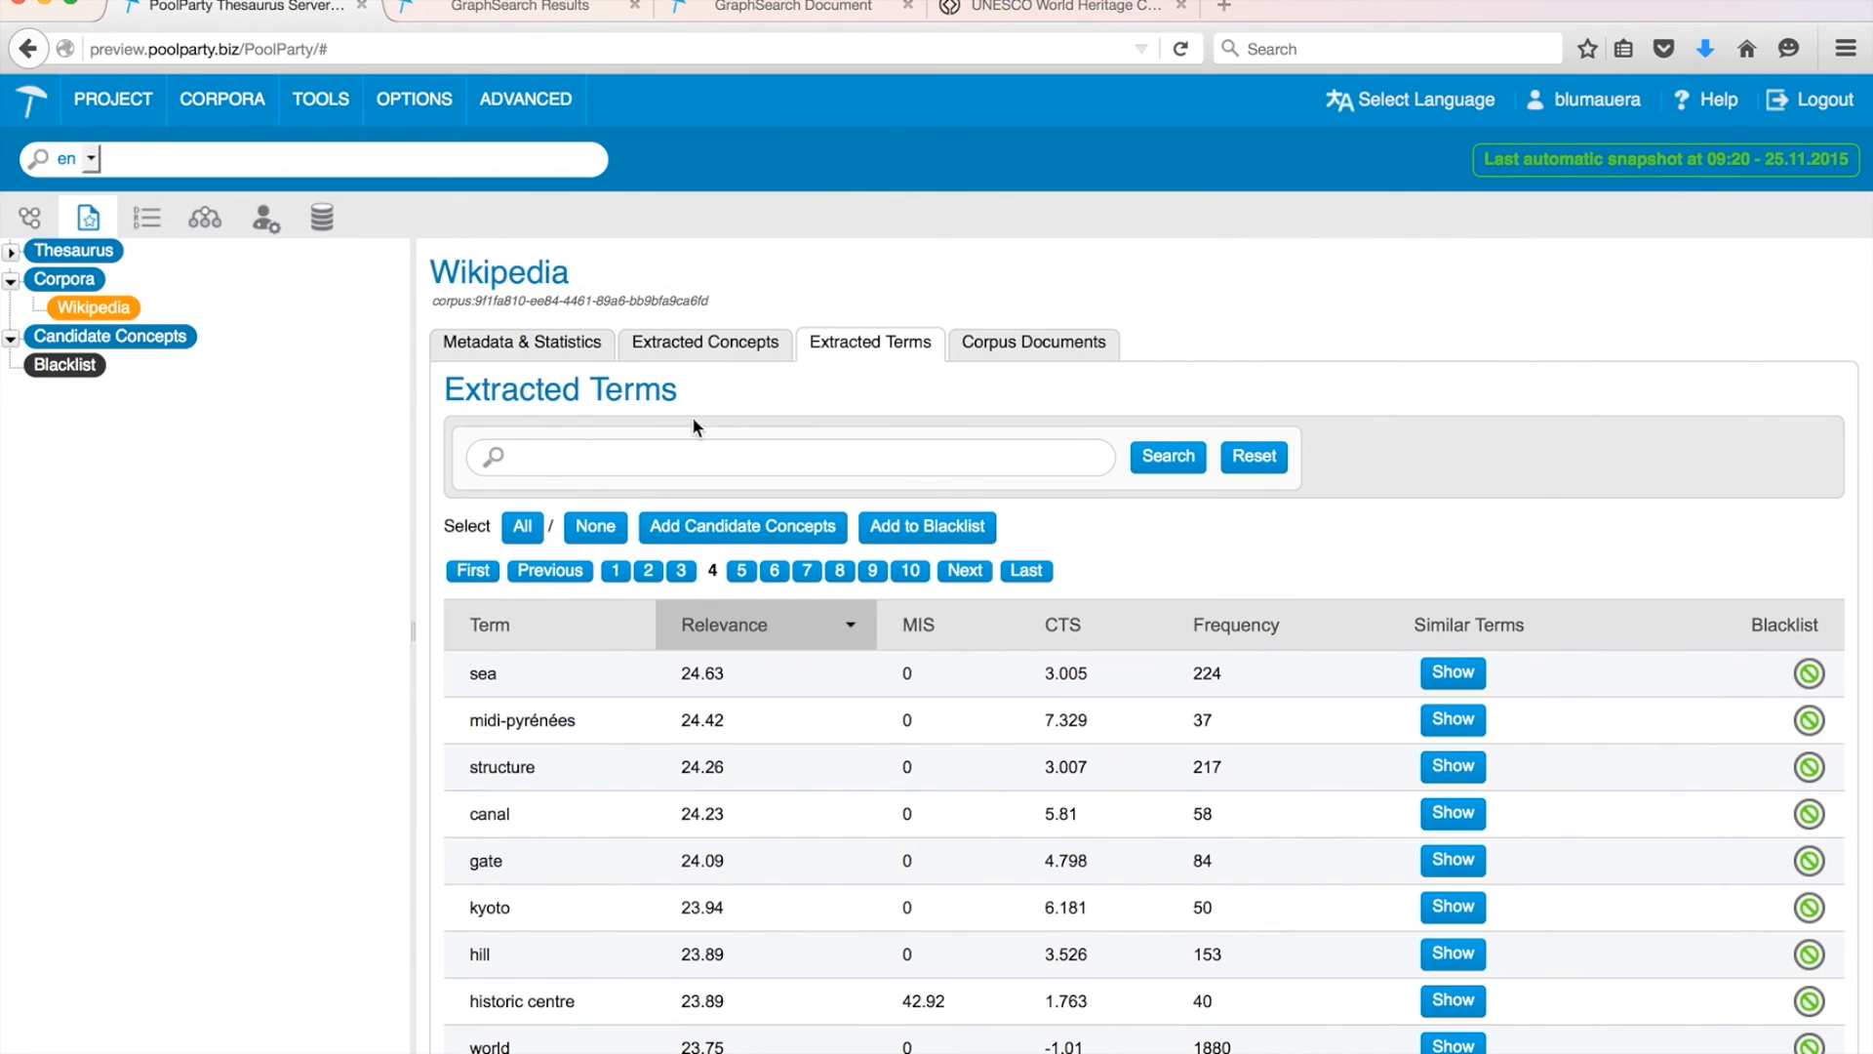
- Show the Wikipedia corpus's extracted concepts, limited to only concepts found in the corpus
{"action": "left_click", "coordinate": [733, 352]}
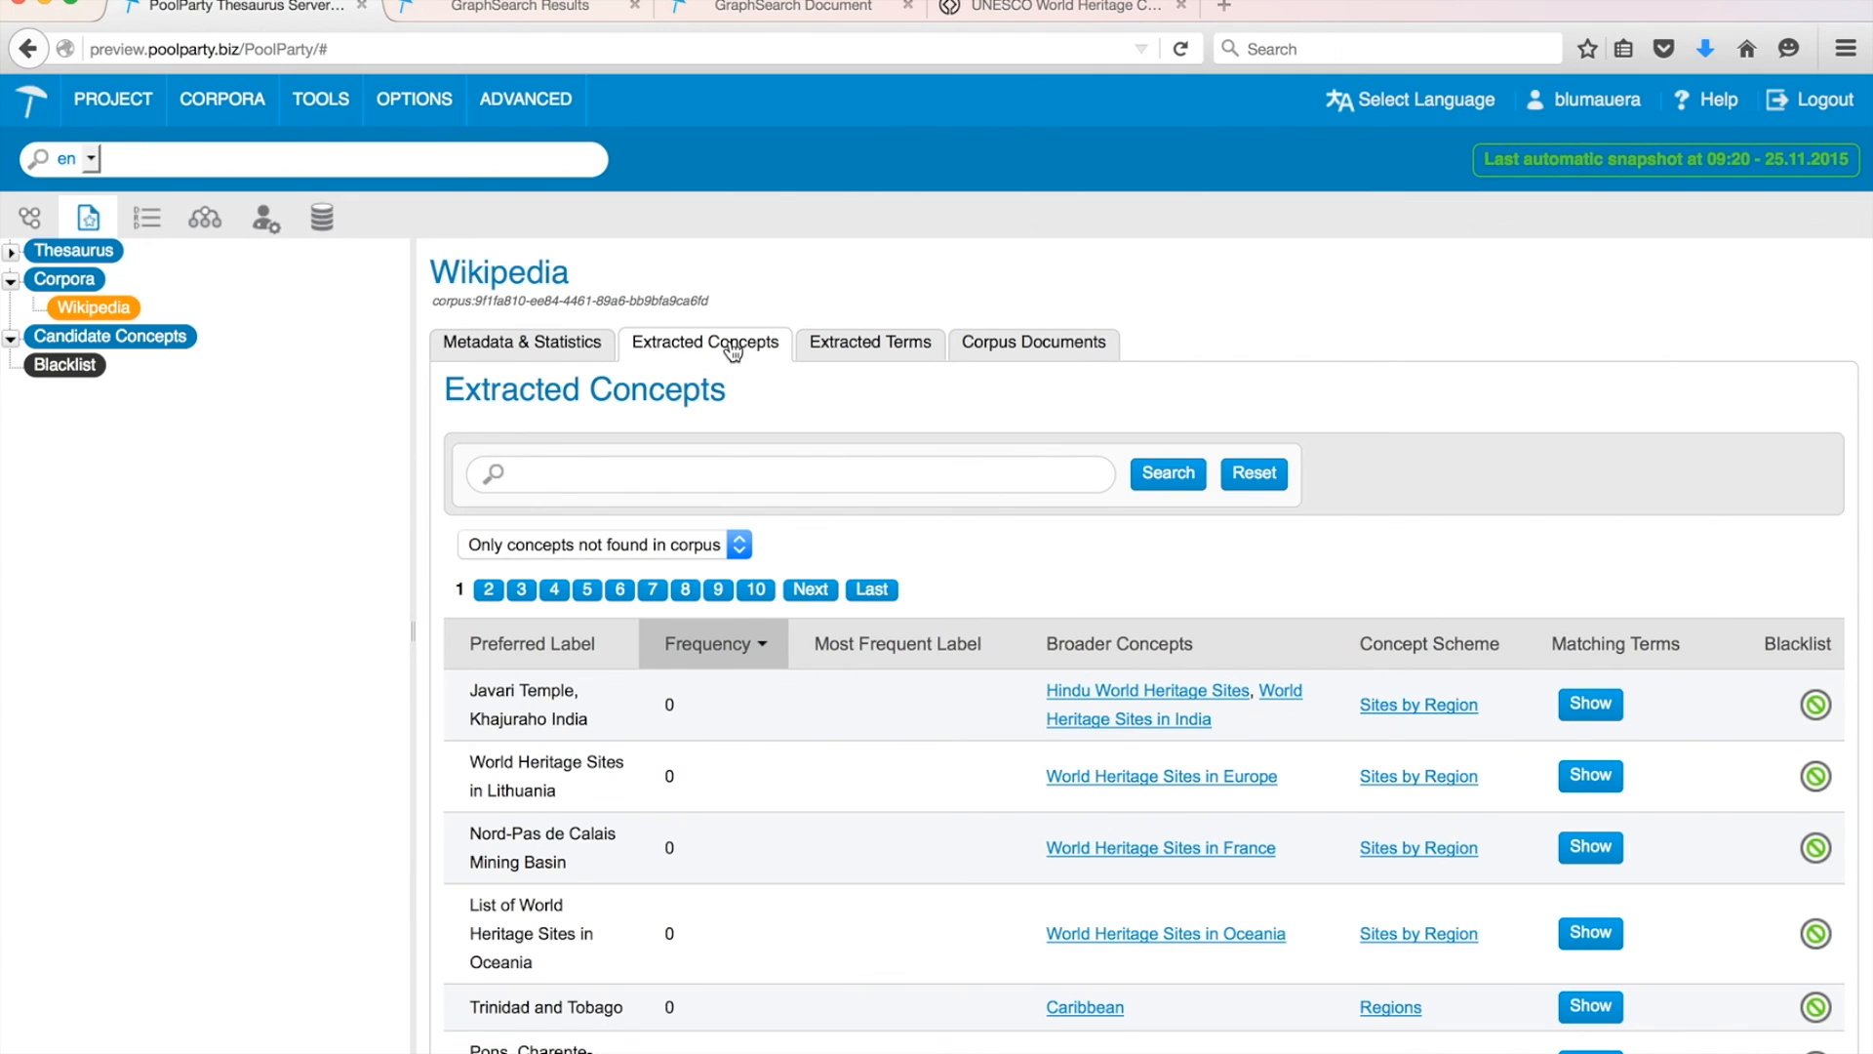
{"action": "left_click", "coordinate": [648, 551]}
{"action": "left_click", "coordinate": [628, 569]}
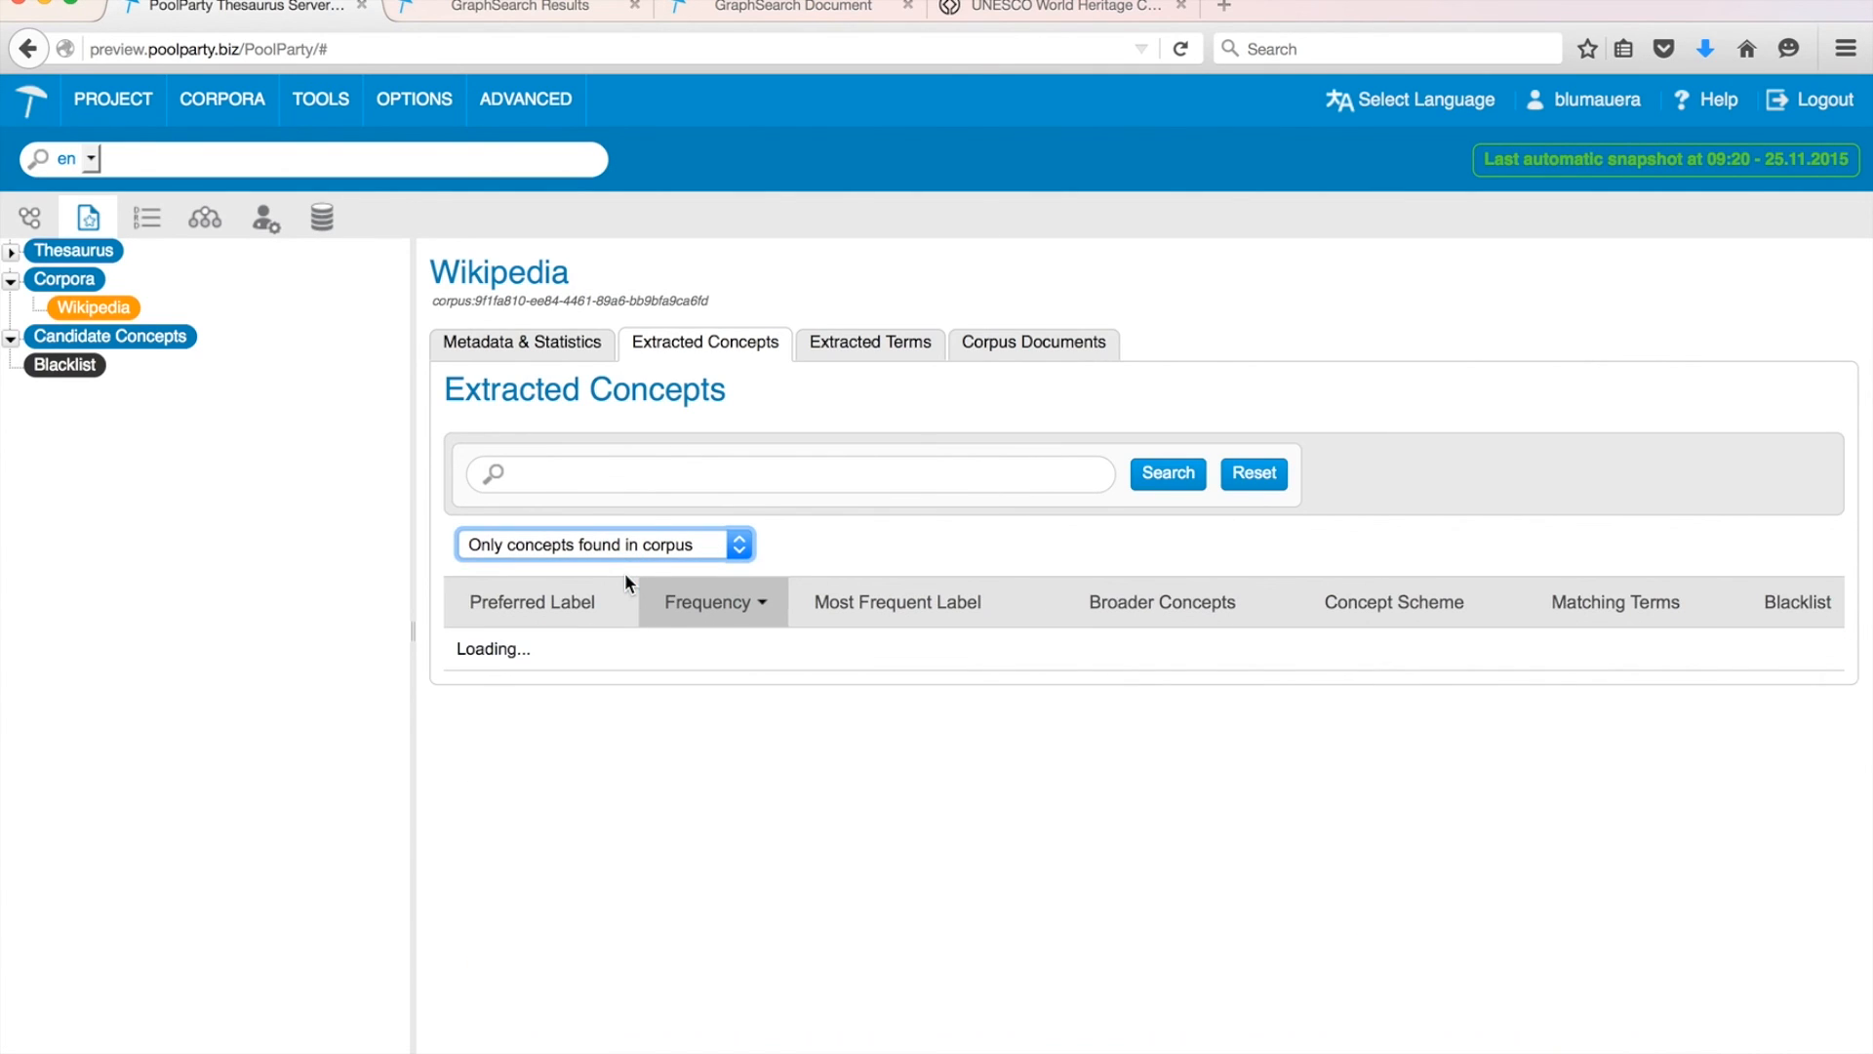